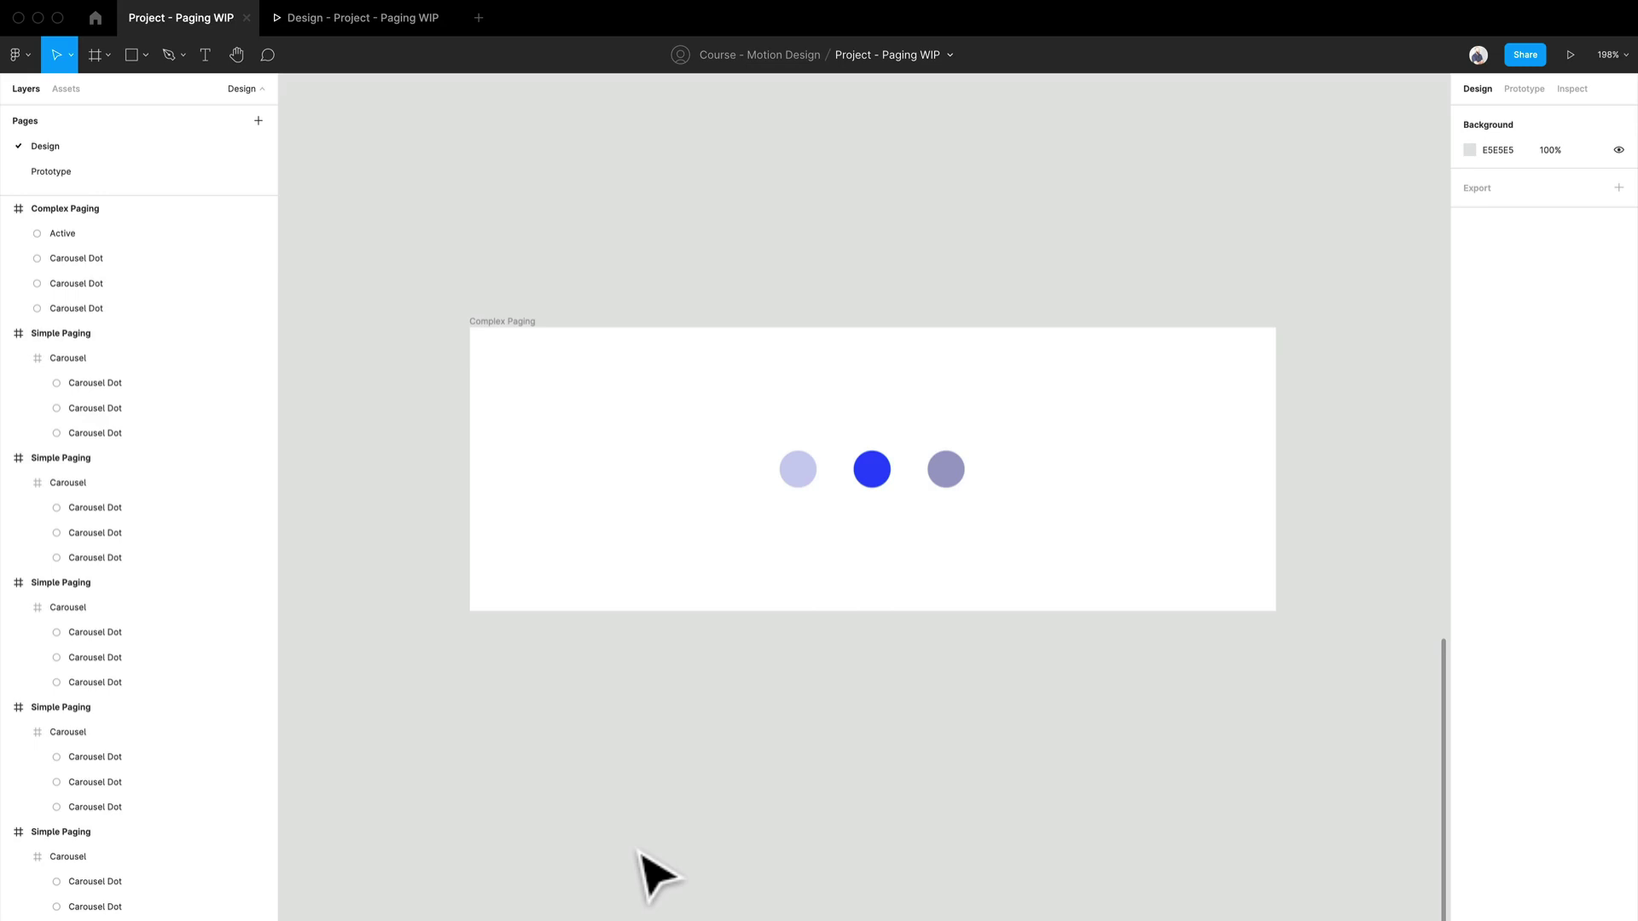
Examine the dot states in the Simple Paging frames and the Complex Paging frame
scroll(675, 806, "up", 14)
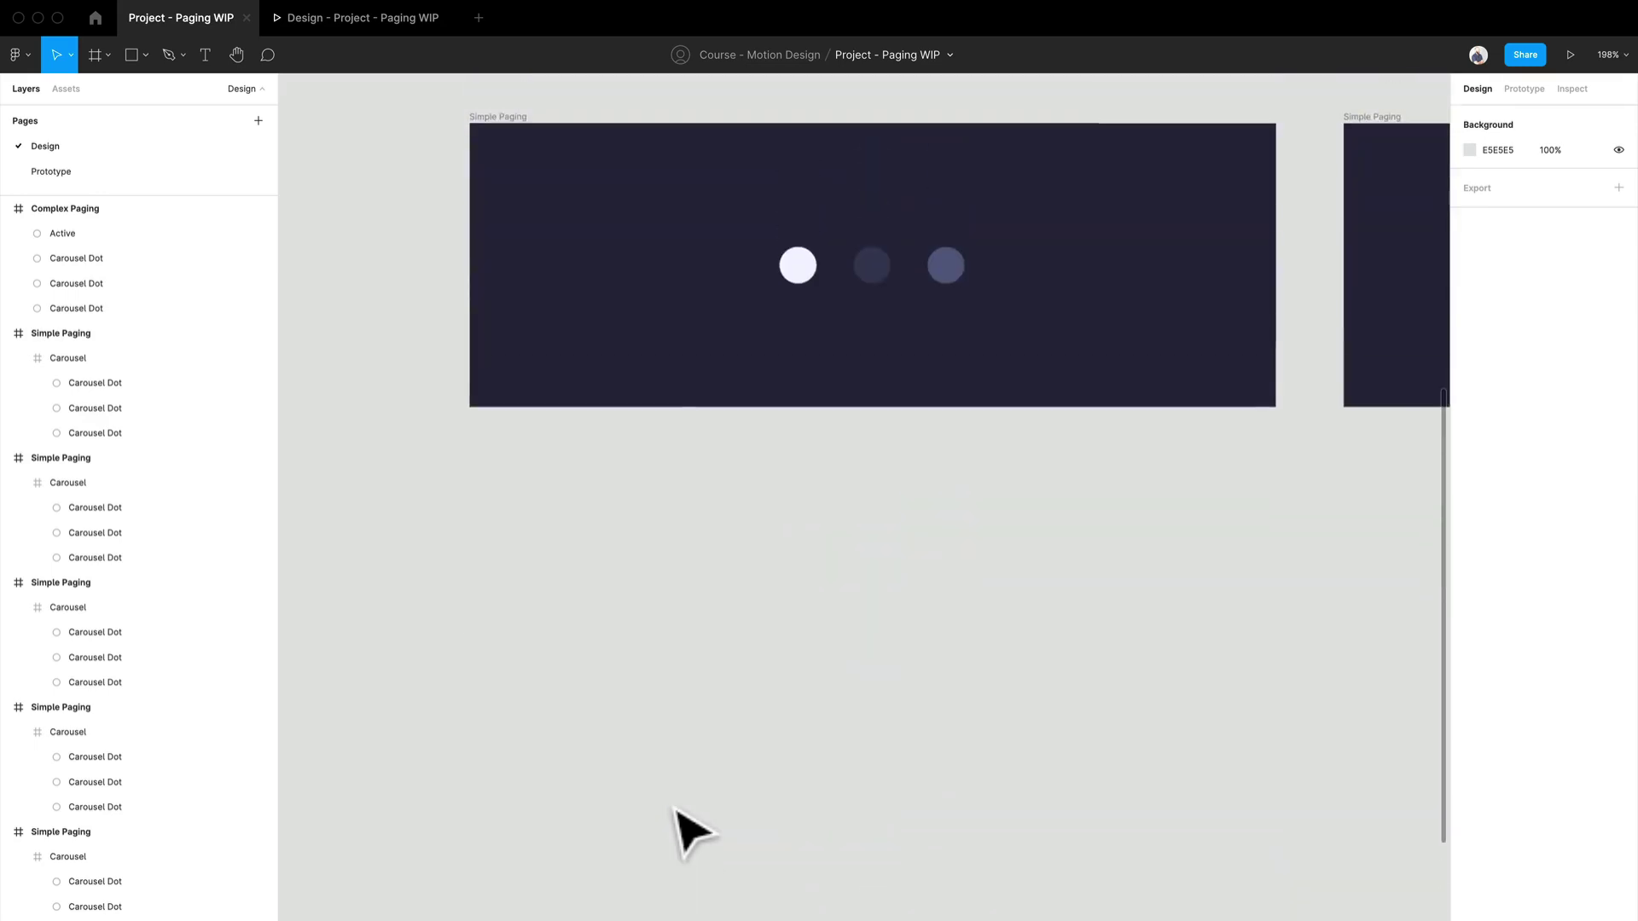
scroll(919, 701, "right", 3)
scroll(720, 750, "up", 1)
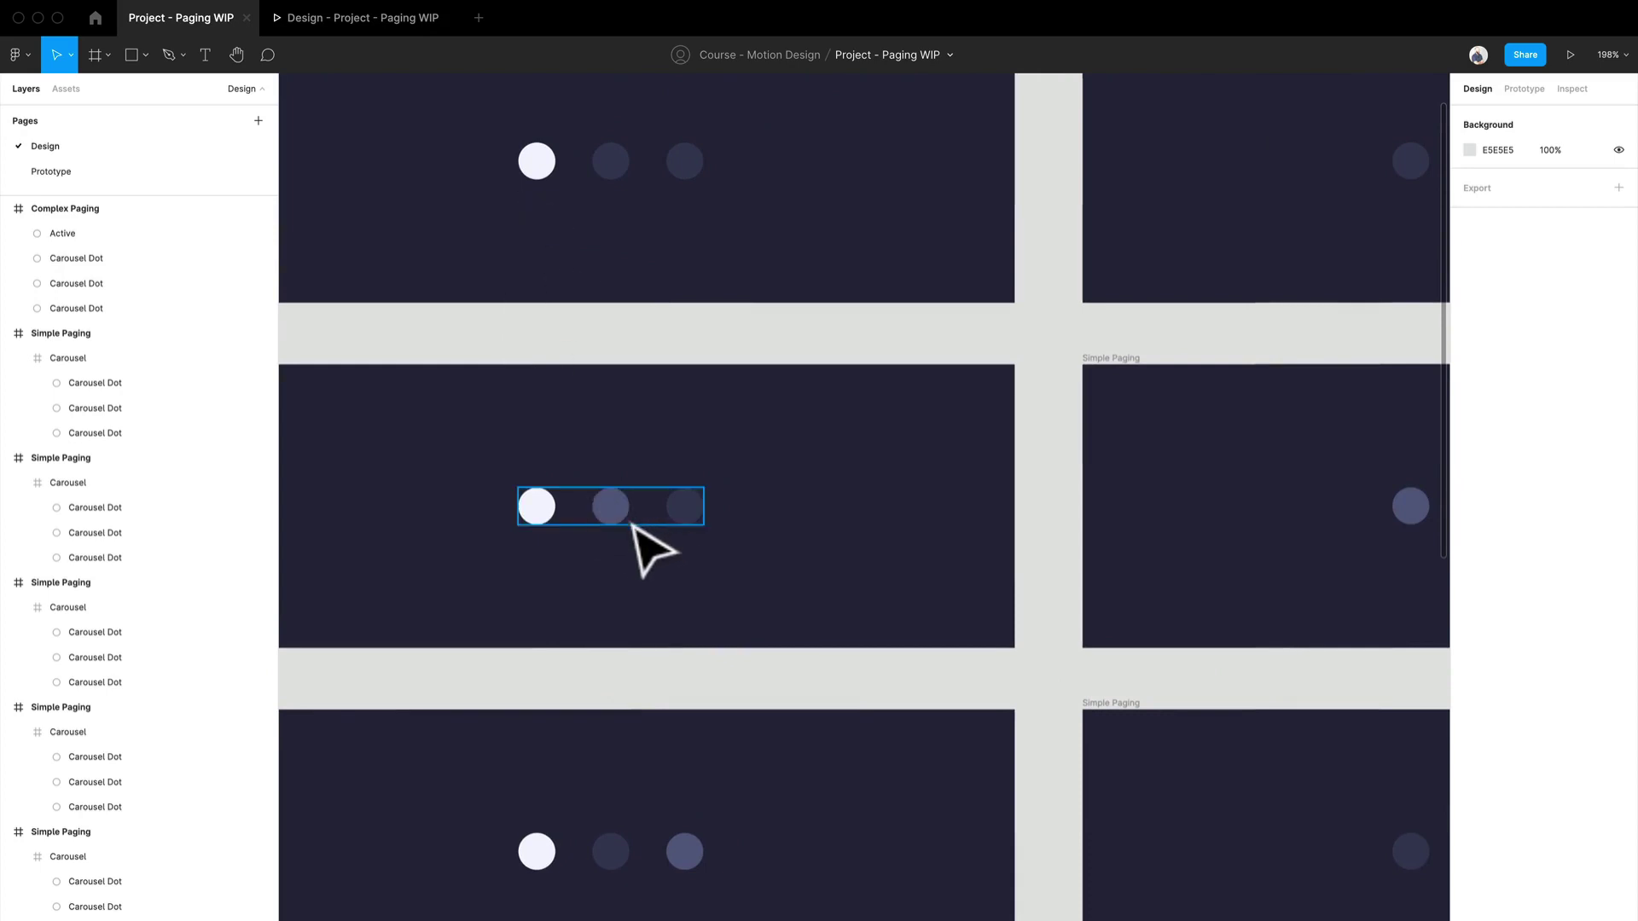
left_click_drag(751, 736, 556, 911)
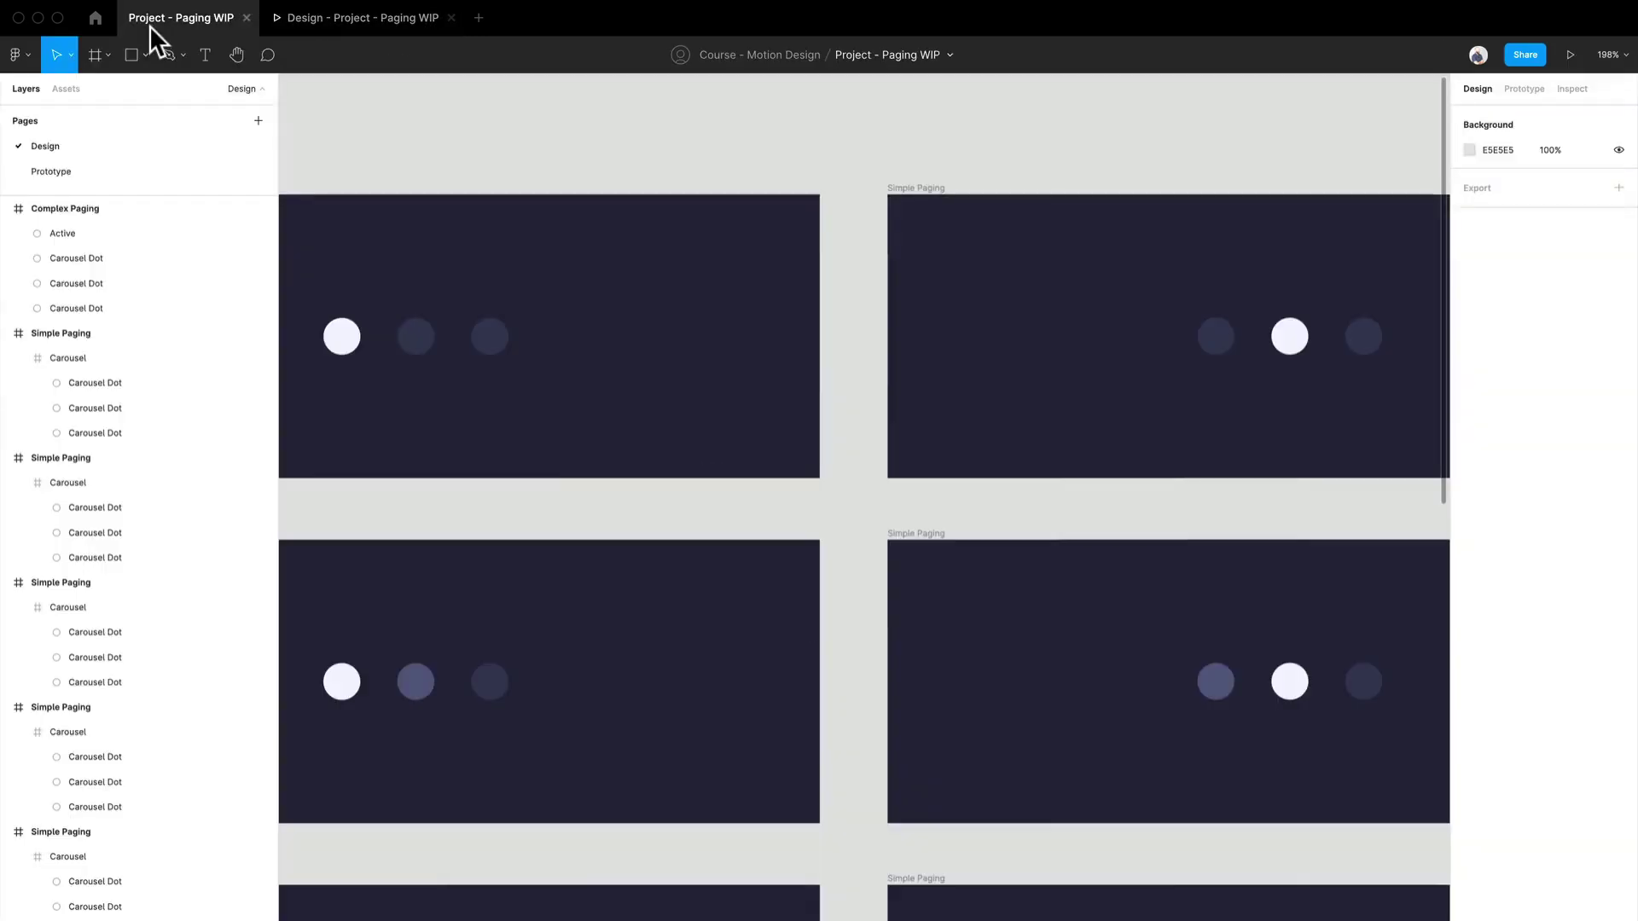
scroll(475, 592, "down", 5)
scroll(469, 580, "down", 5)
left_click_drag(512, 597, 1140, 892)
scroll(765, 604, "up", 8)
scroll(798, 519, "down", 3)
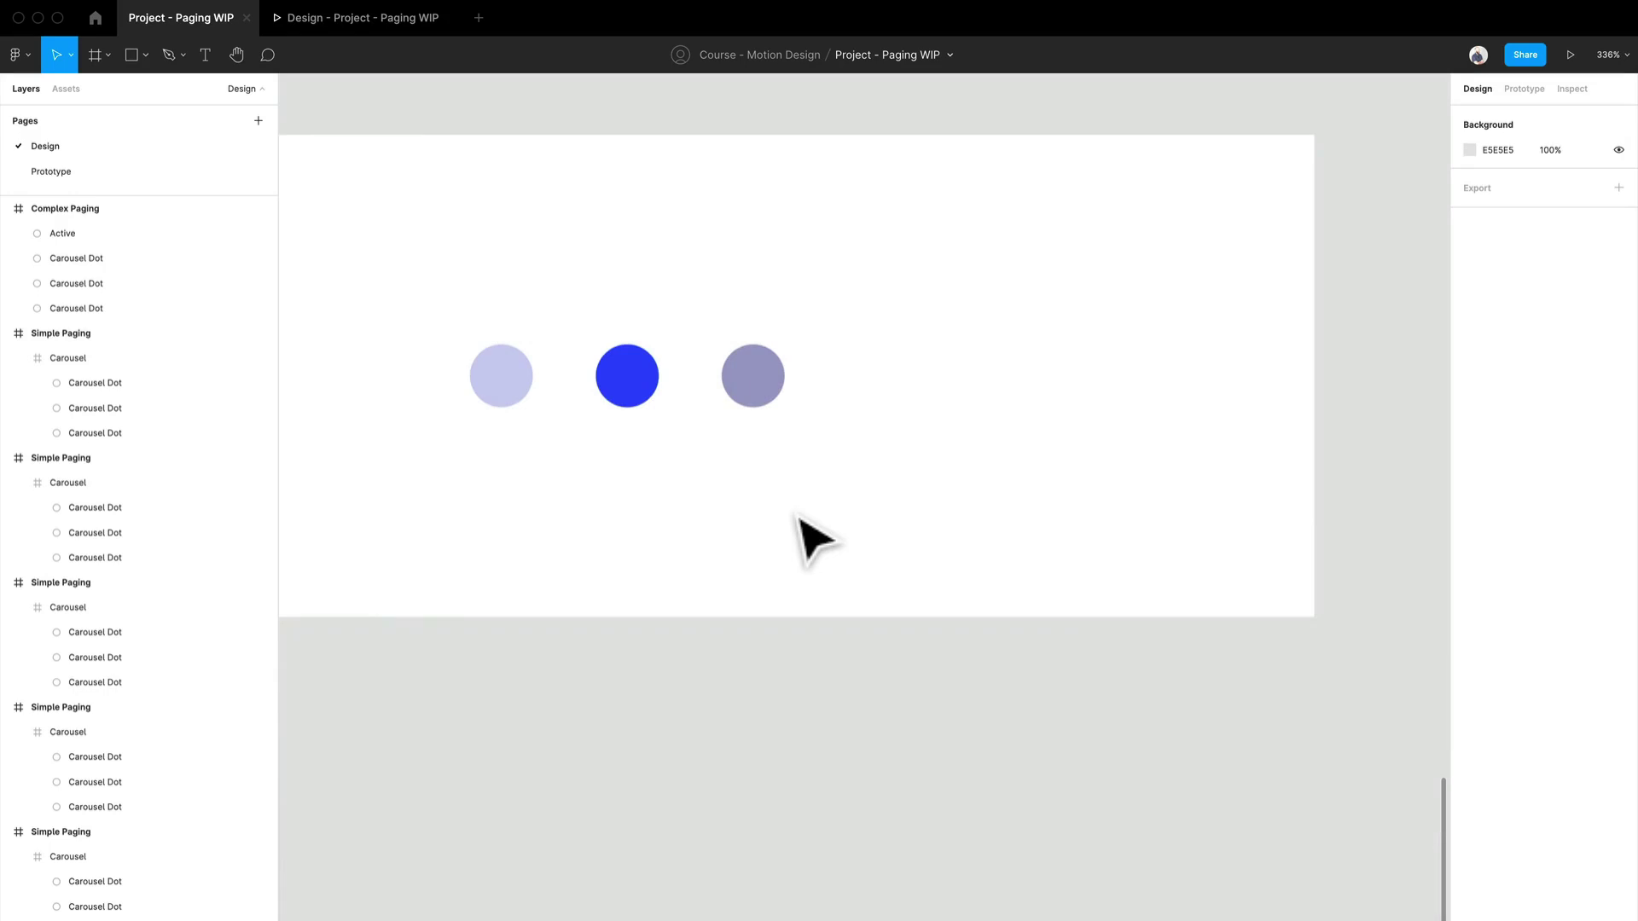
Inspect the Complex Paging frame's blue Active dot and its darker carousel dot, comparing their positions and fills
double_click(631, 403)
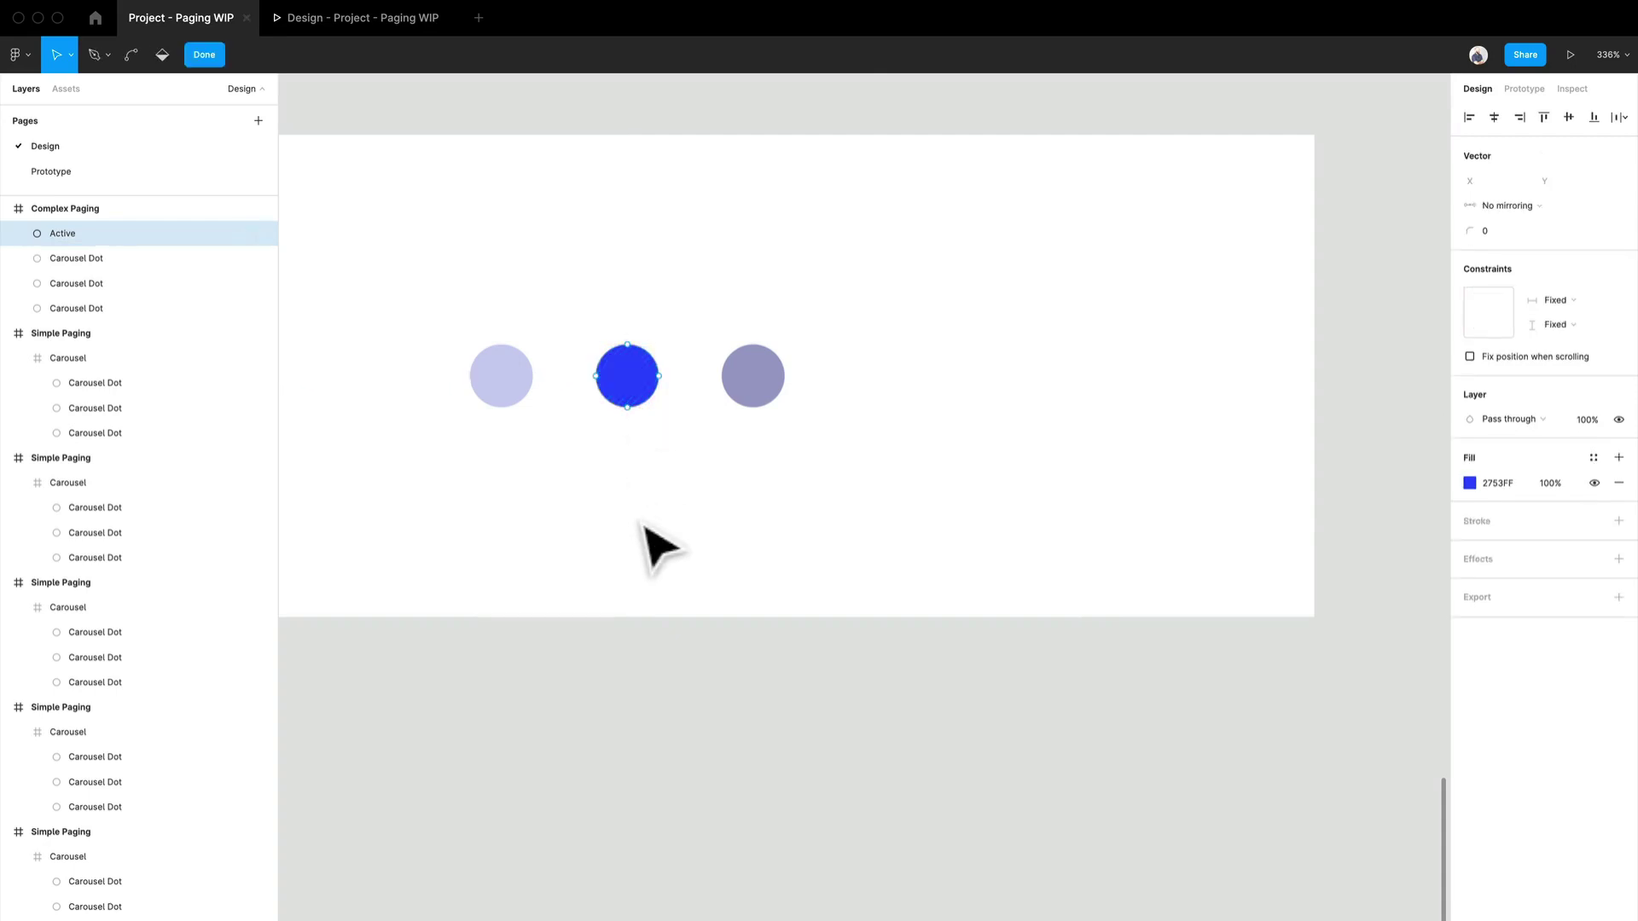
key("Escape")
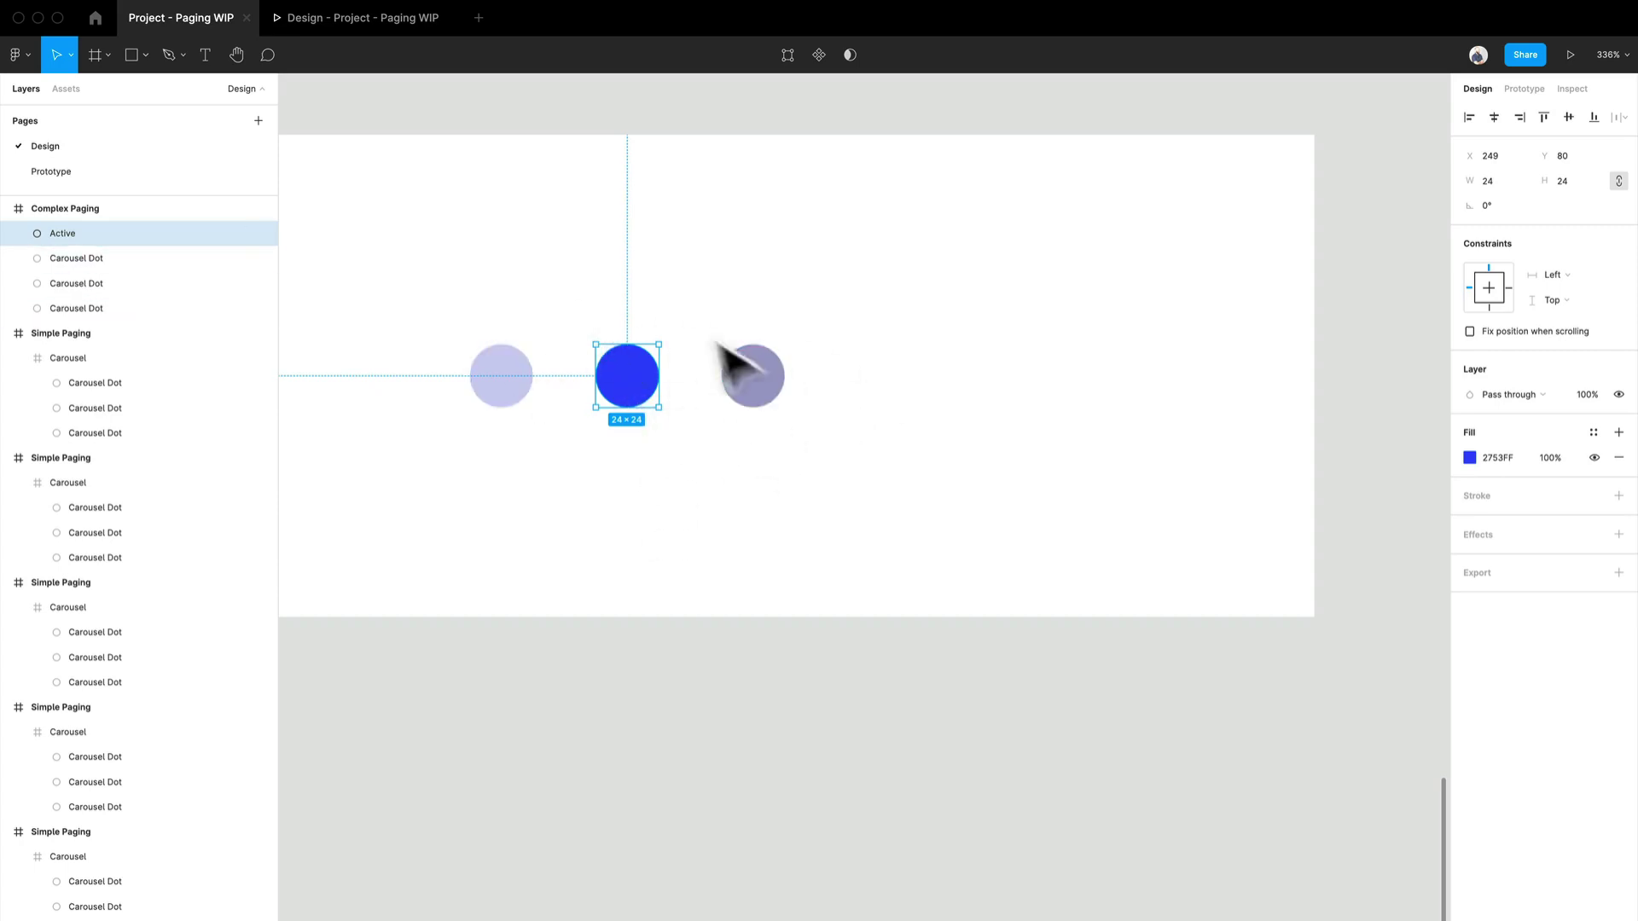
left_click_drag(631, 512, 881, 573)
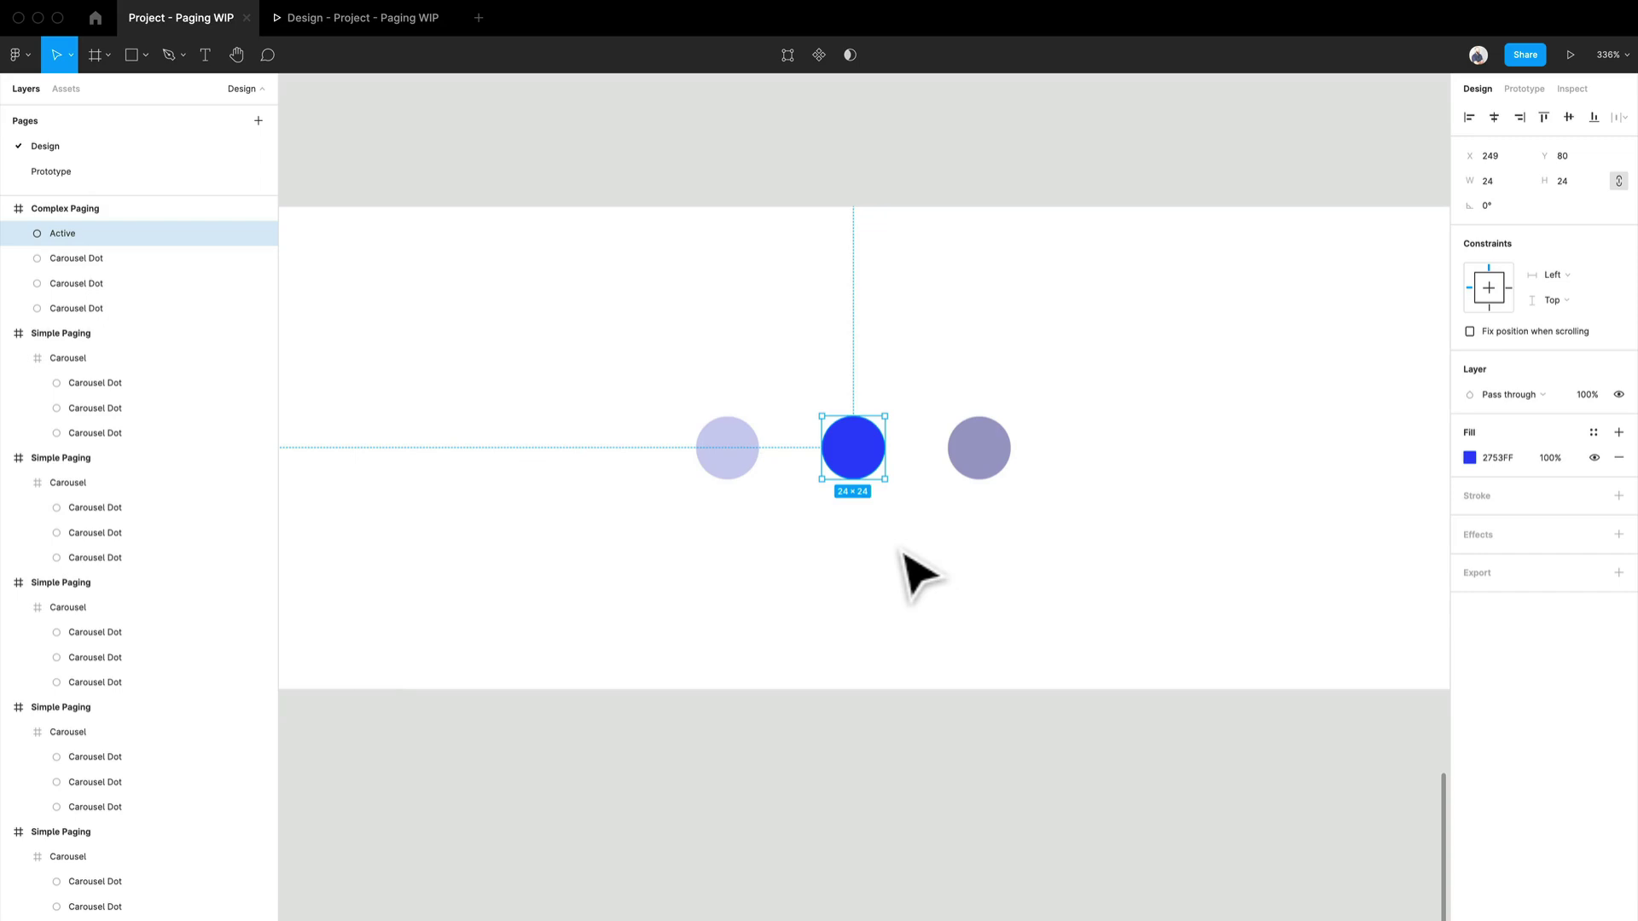
left_click_drag(1107, 550, 1077, 615)
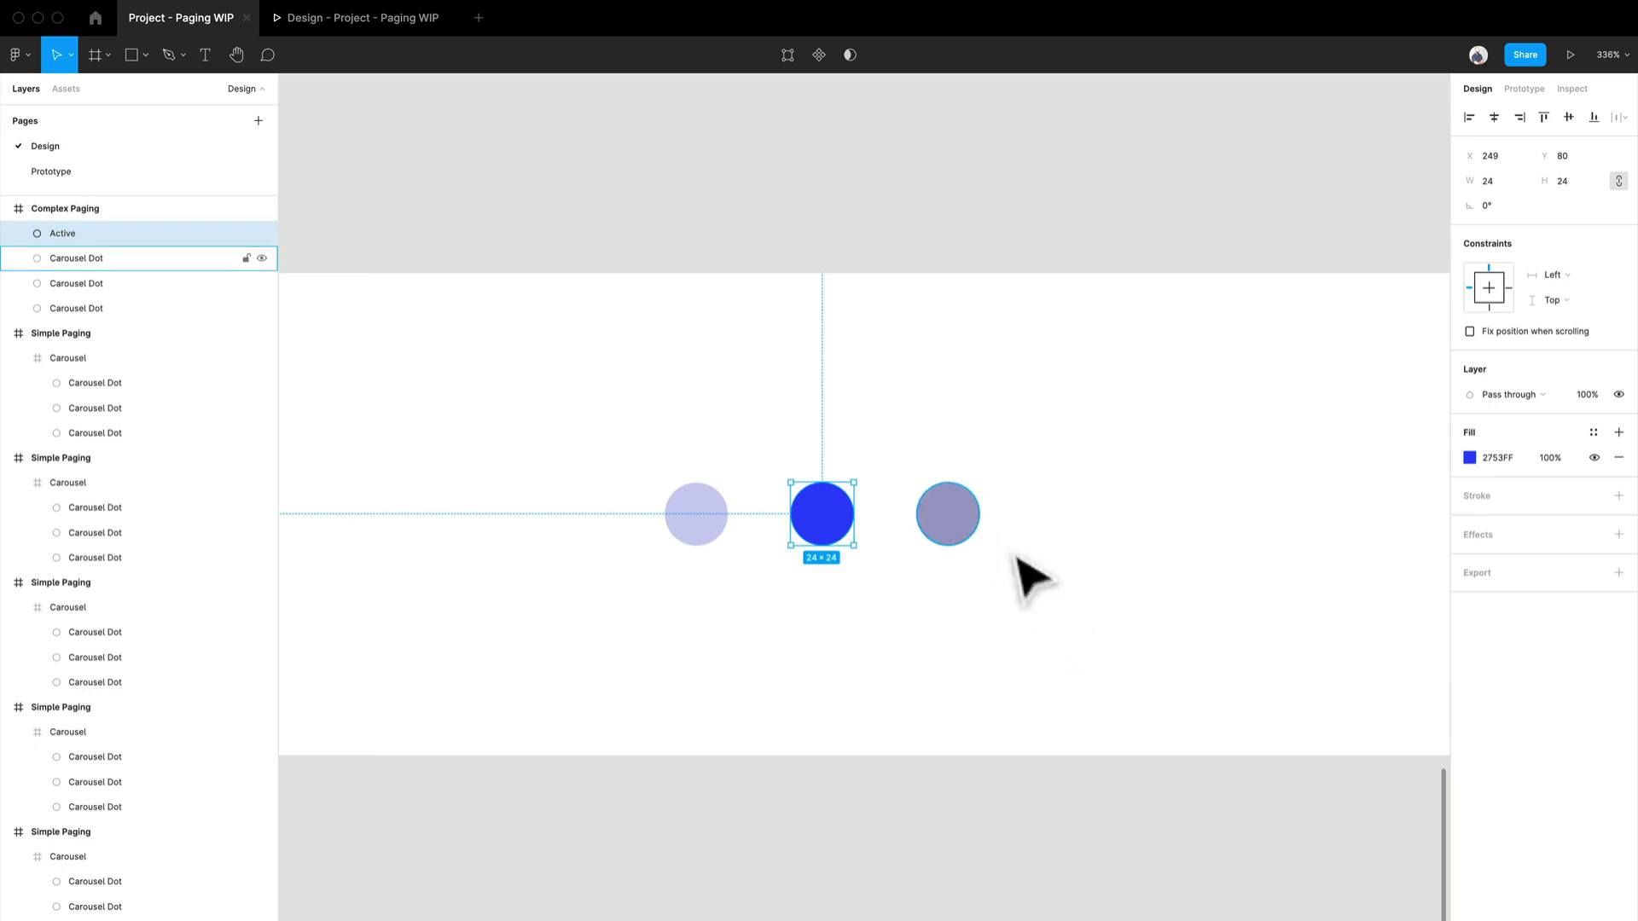
left_click_drag(826, 534, 768, 537)
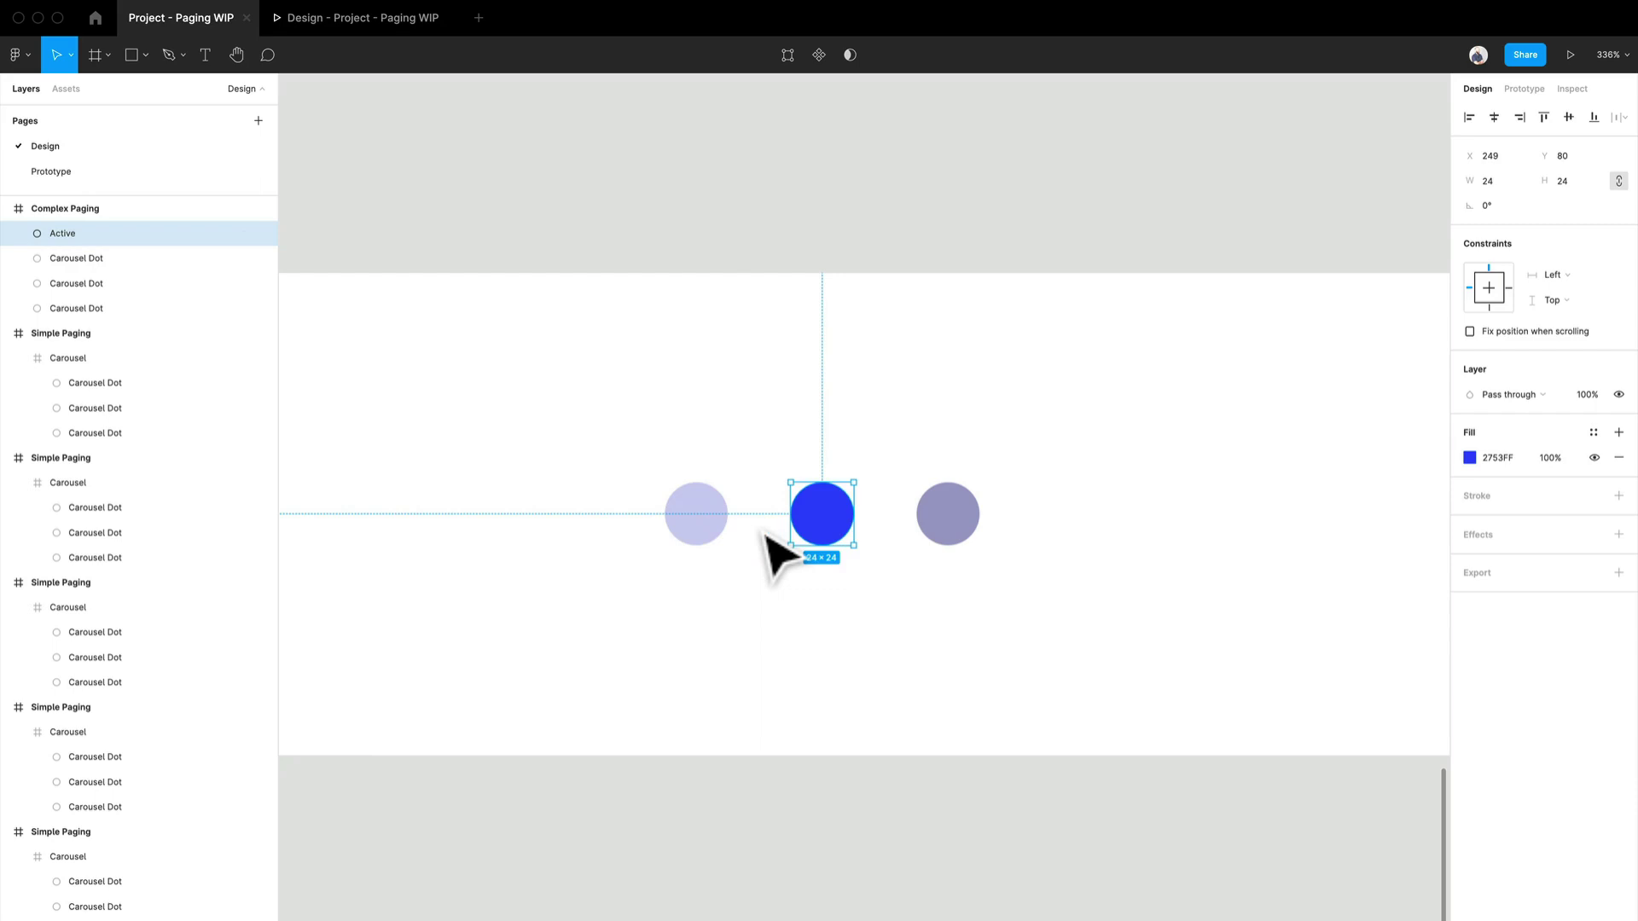
left_click_drag(764, 534, 771, 522)
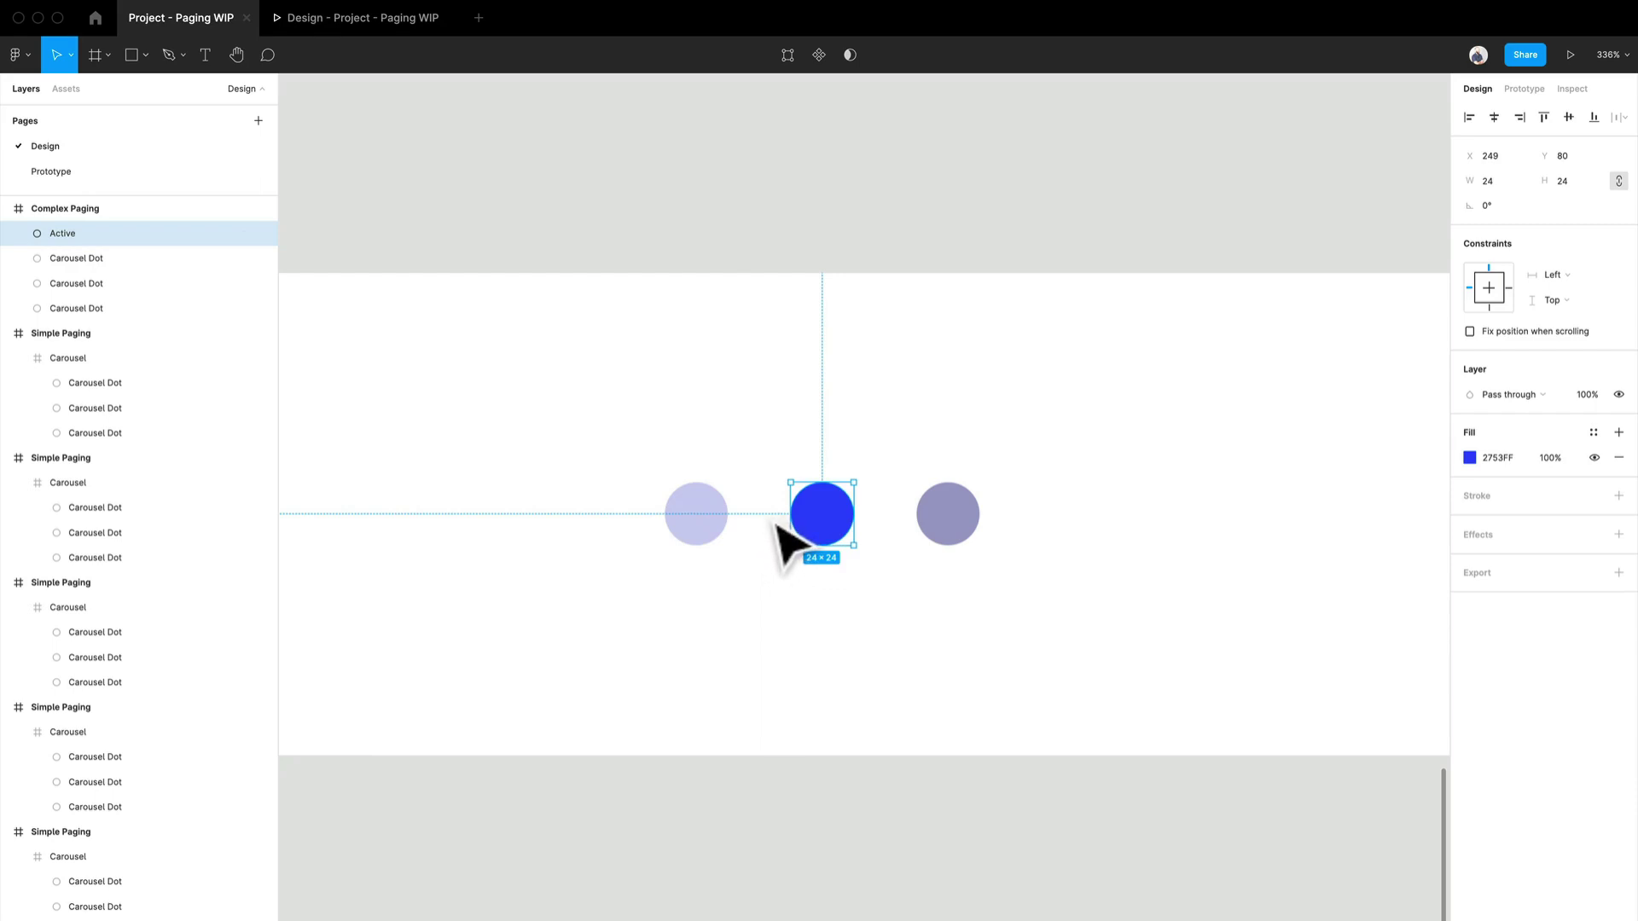
scroll(773, 522, "down", 1)
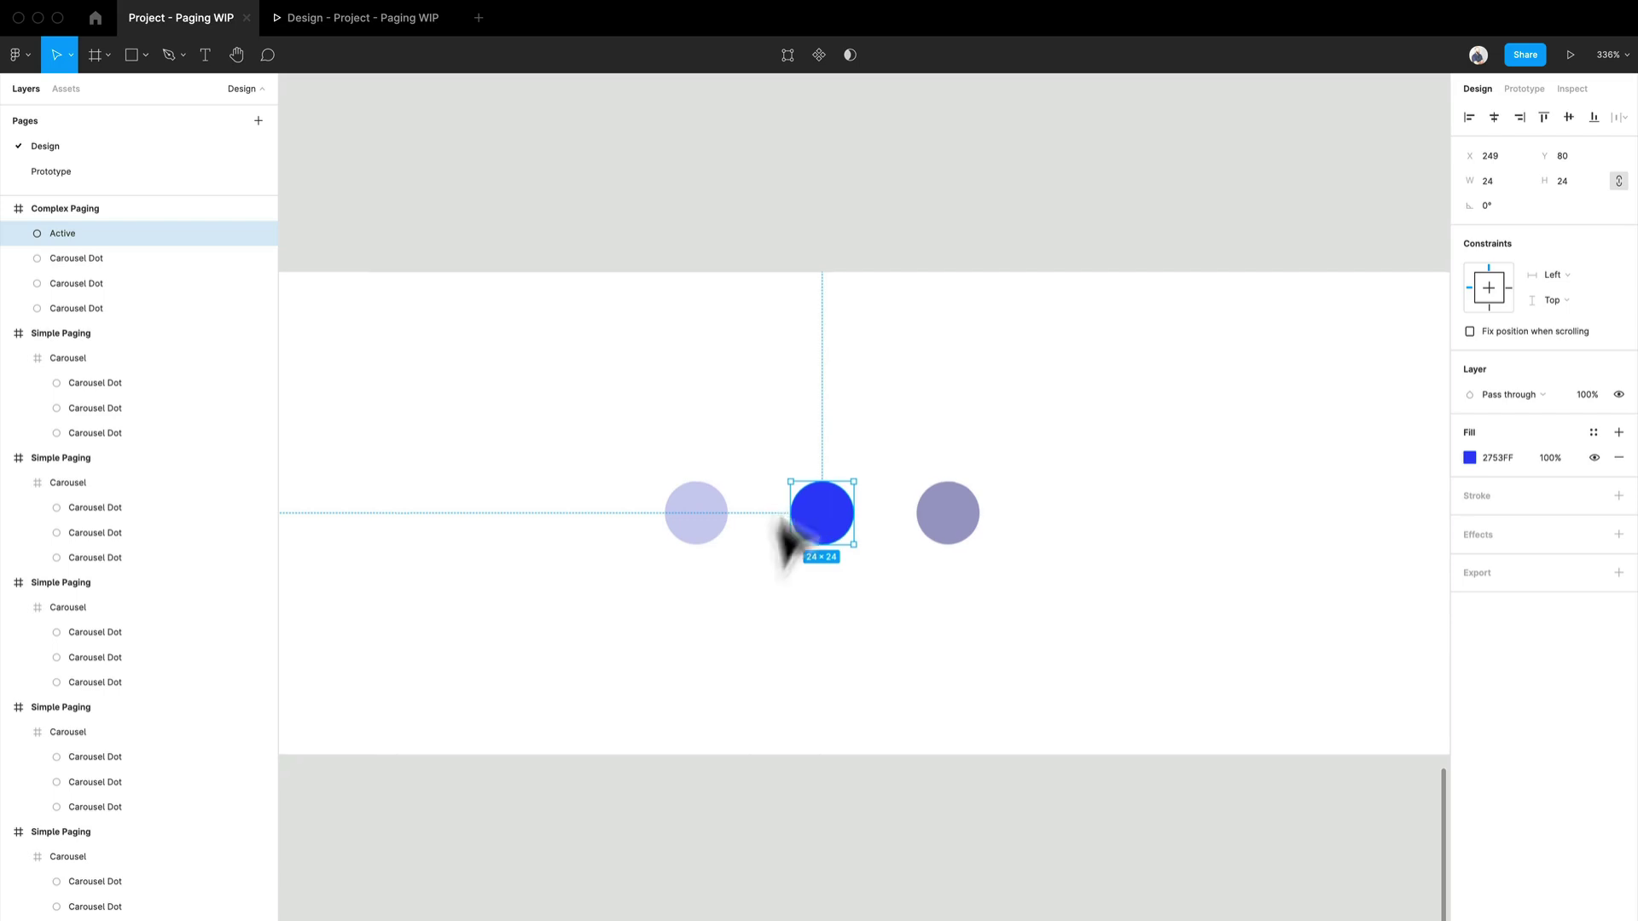
left_click(973, 533)
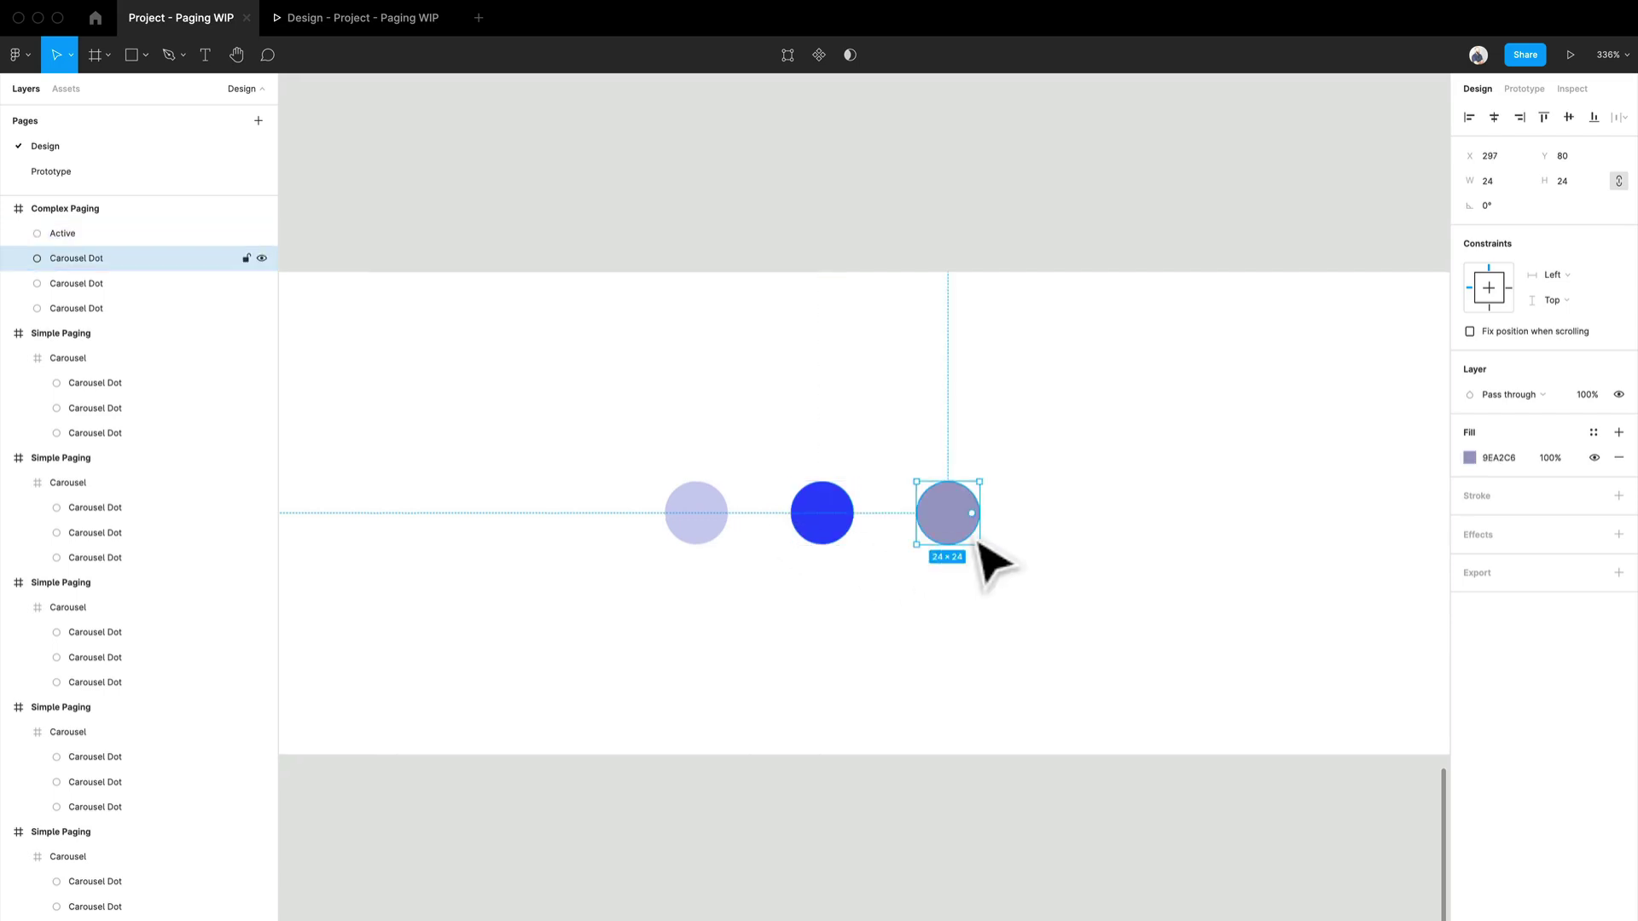
scroll(976, 544, "left", 1)
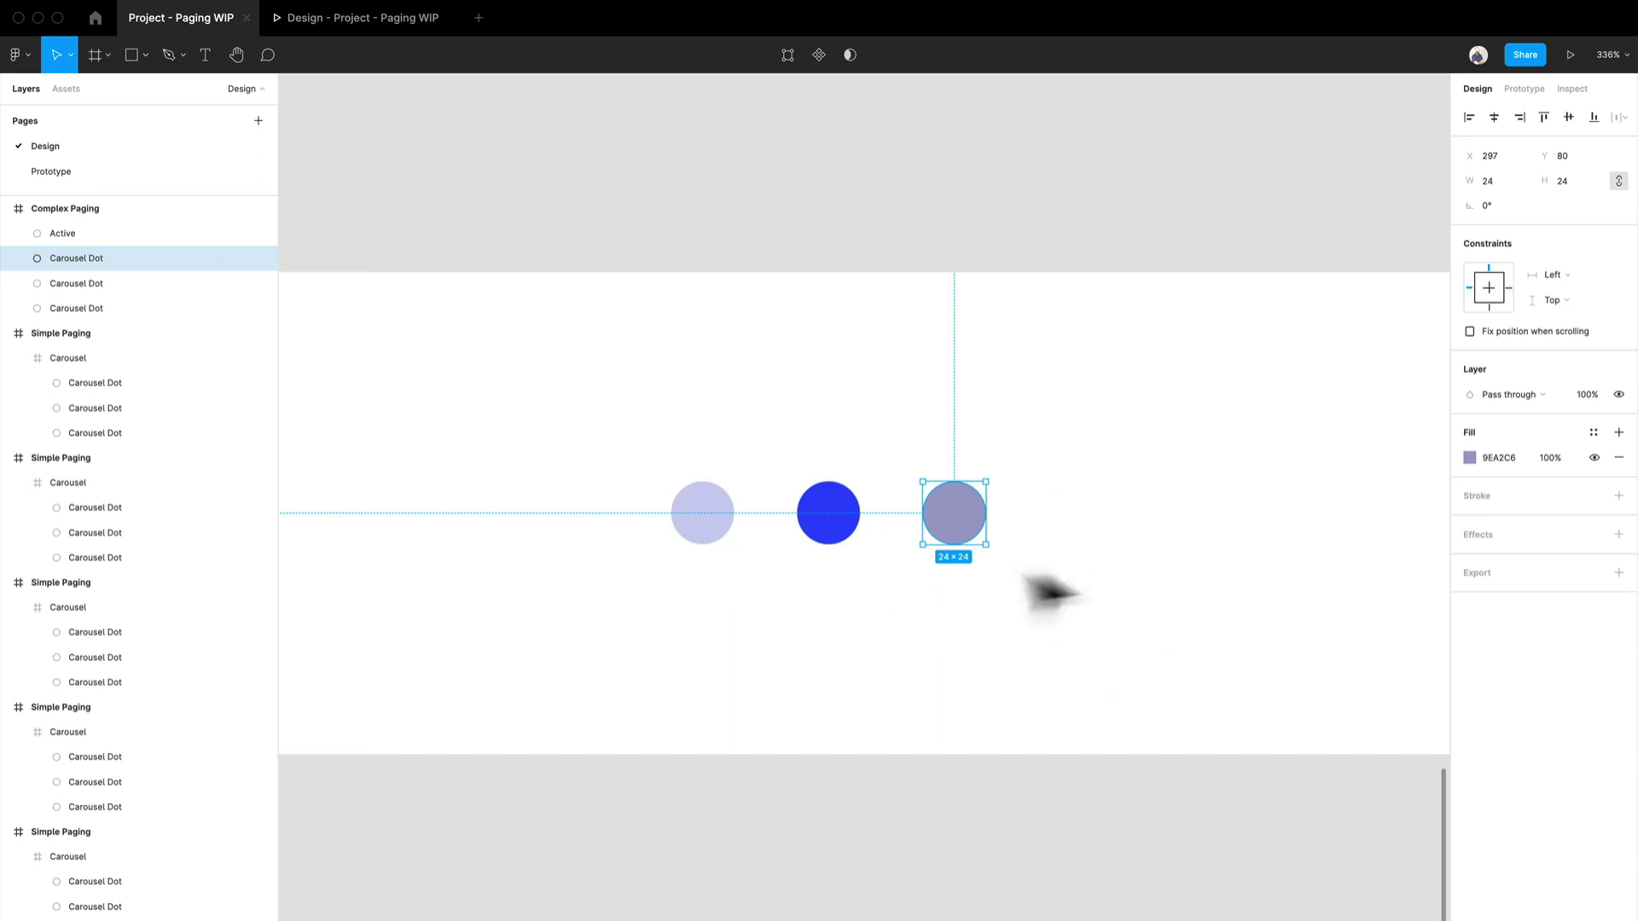
left_click(728, 322)
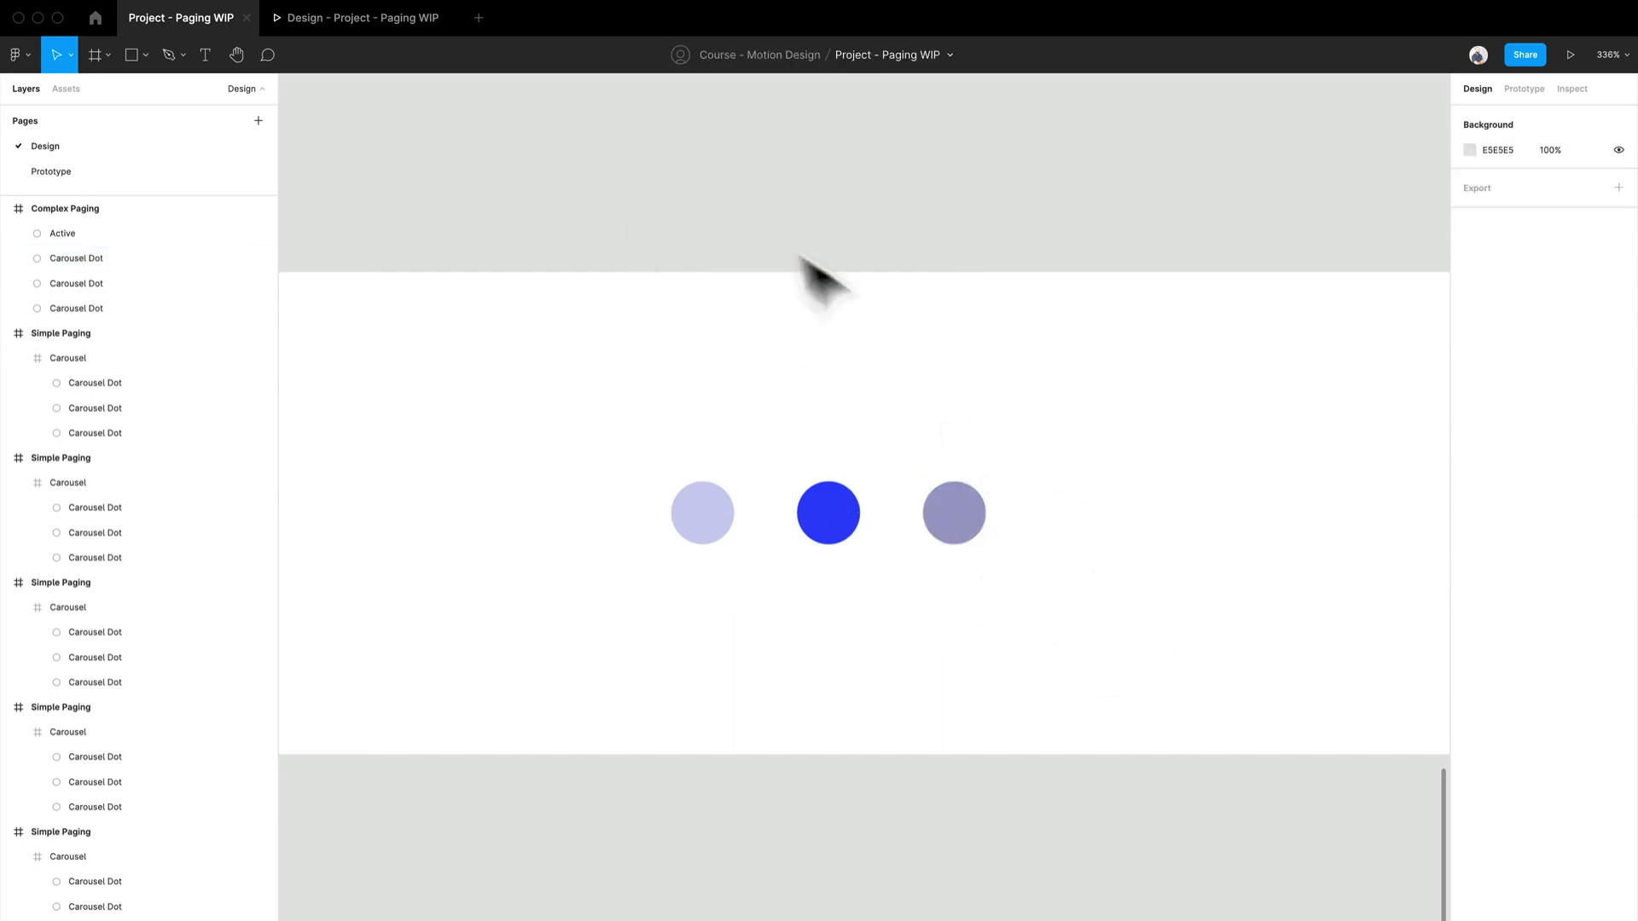
Draw a 39 × 39 square above the Complex Paging frame and duplicate it into an evenly spaced row of three
left_click_drag(767, 239, 772, 323)
key("r")
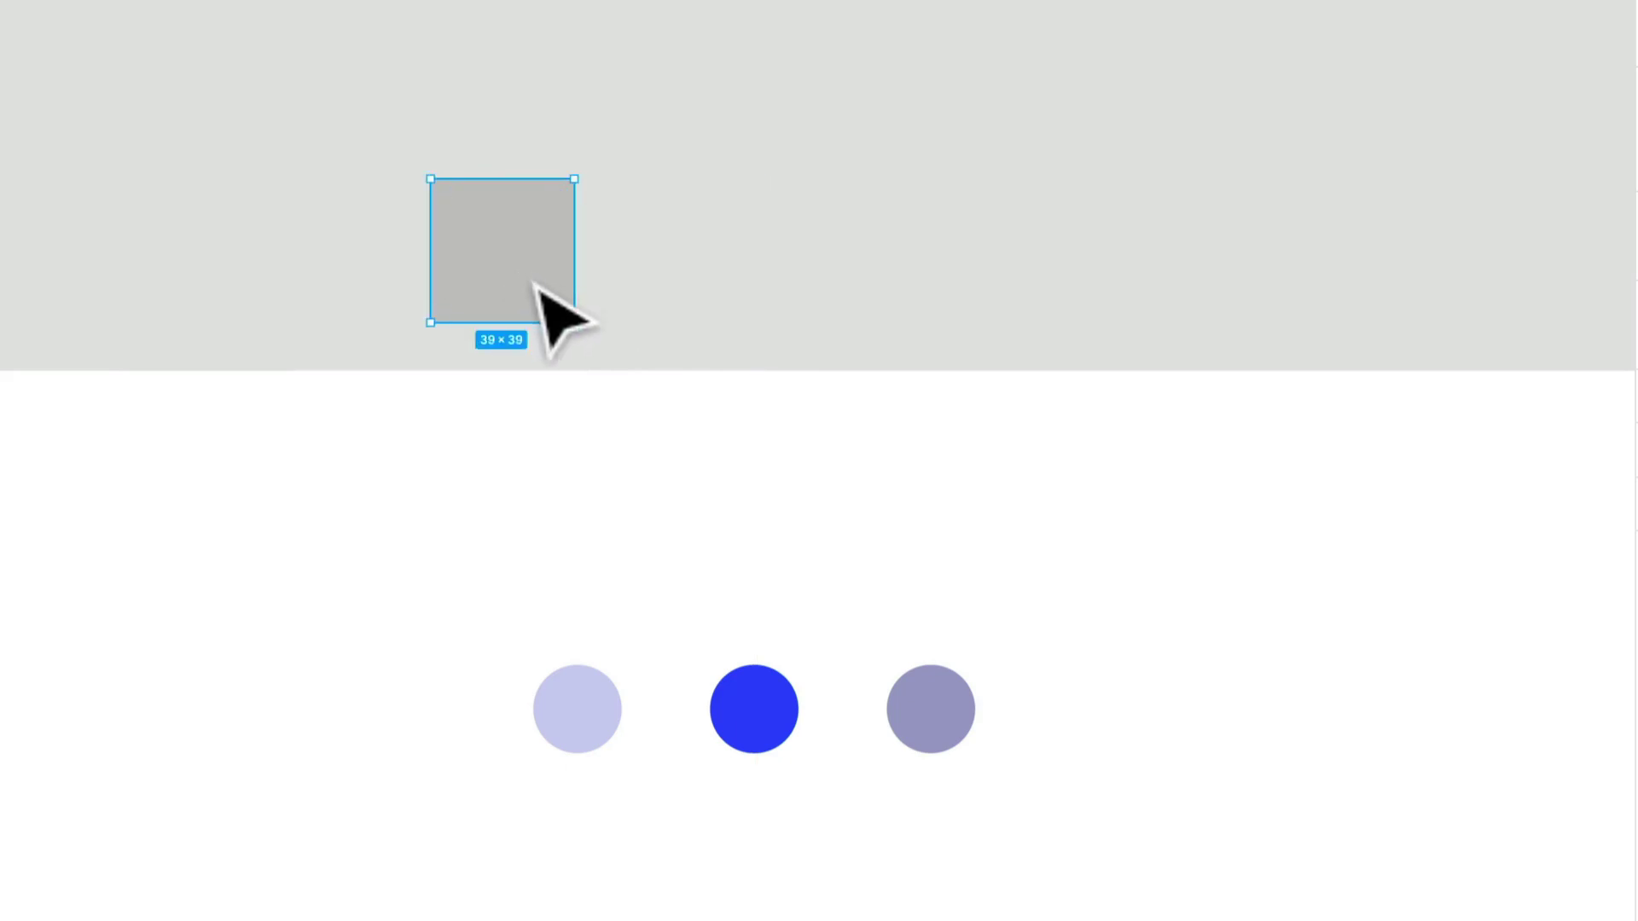
left_click_drag(536, 286, 719, 285)
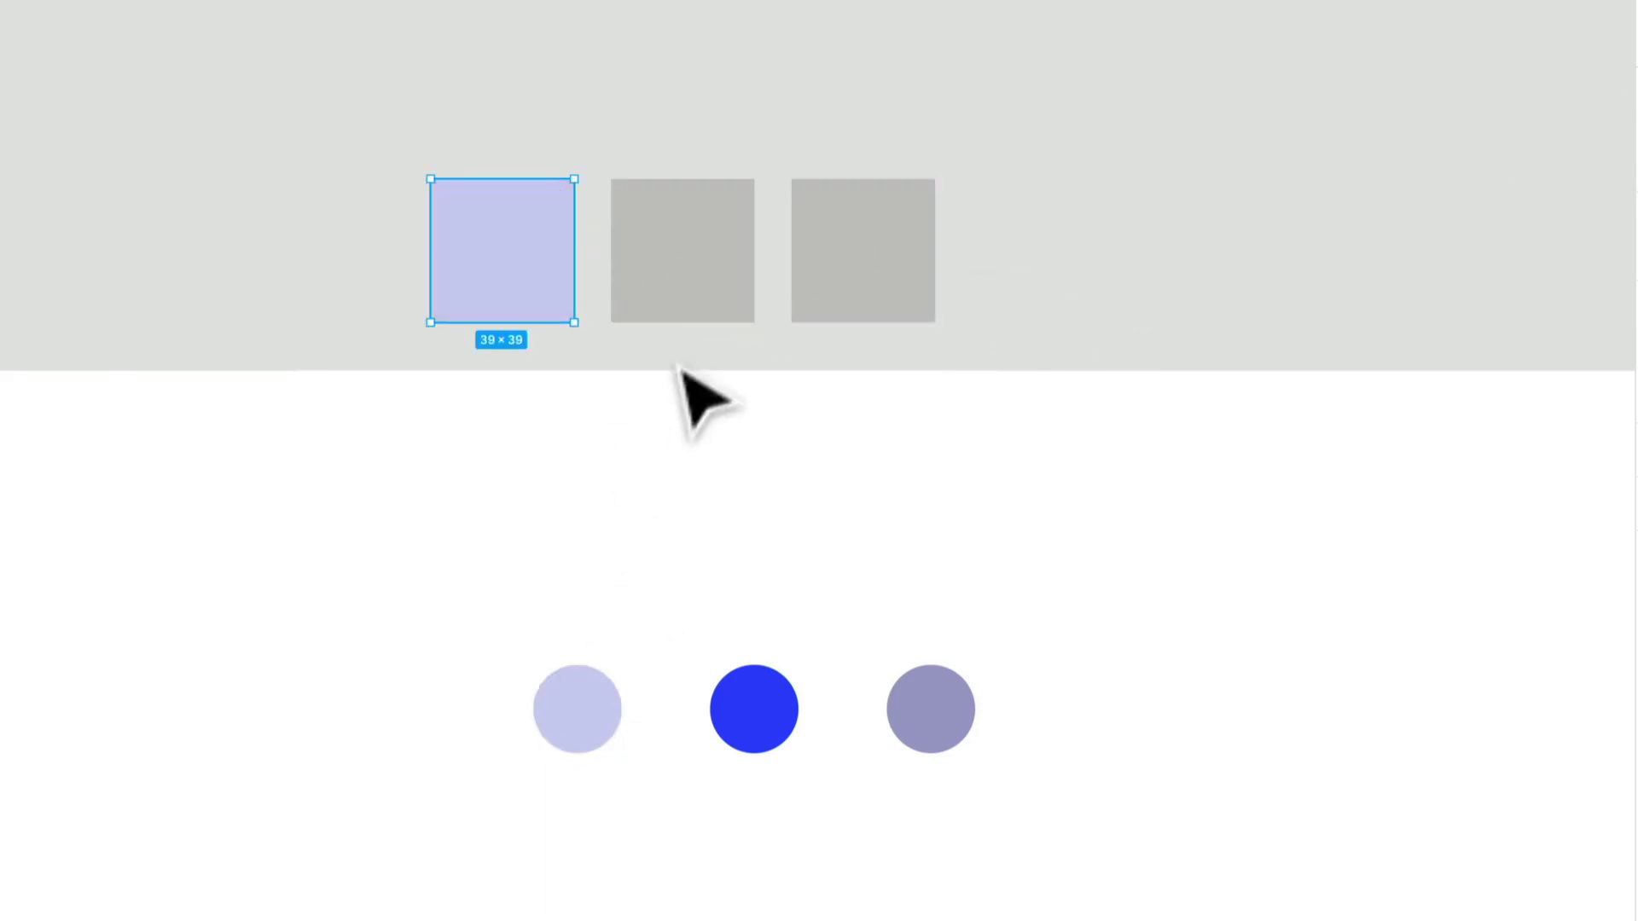
Fill the second square with the blue dot's colour and the third with the grey-purple dot's colour, sampled from the frame
left_click(683, 290)
key("i")
left_click(782, 777)
left_click(855, 315)
key("i")
left_click(944, 759)
left_click(982, 275)
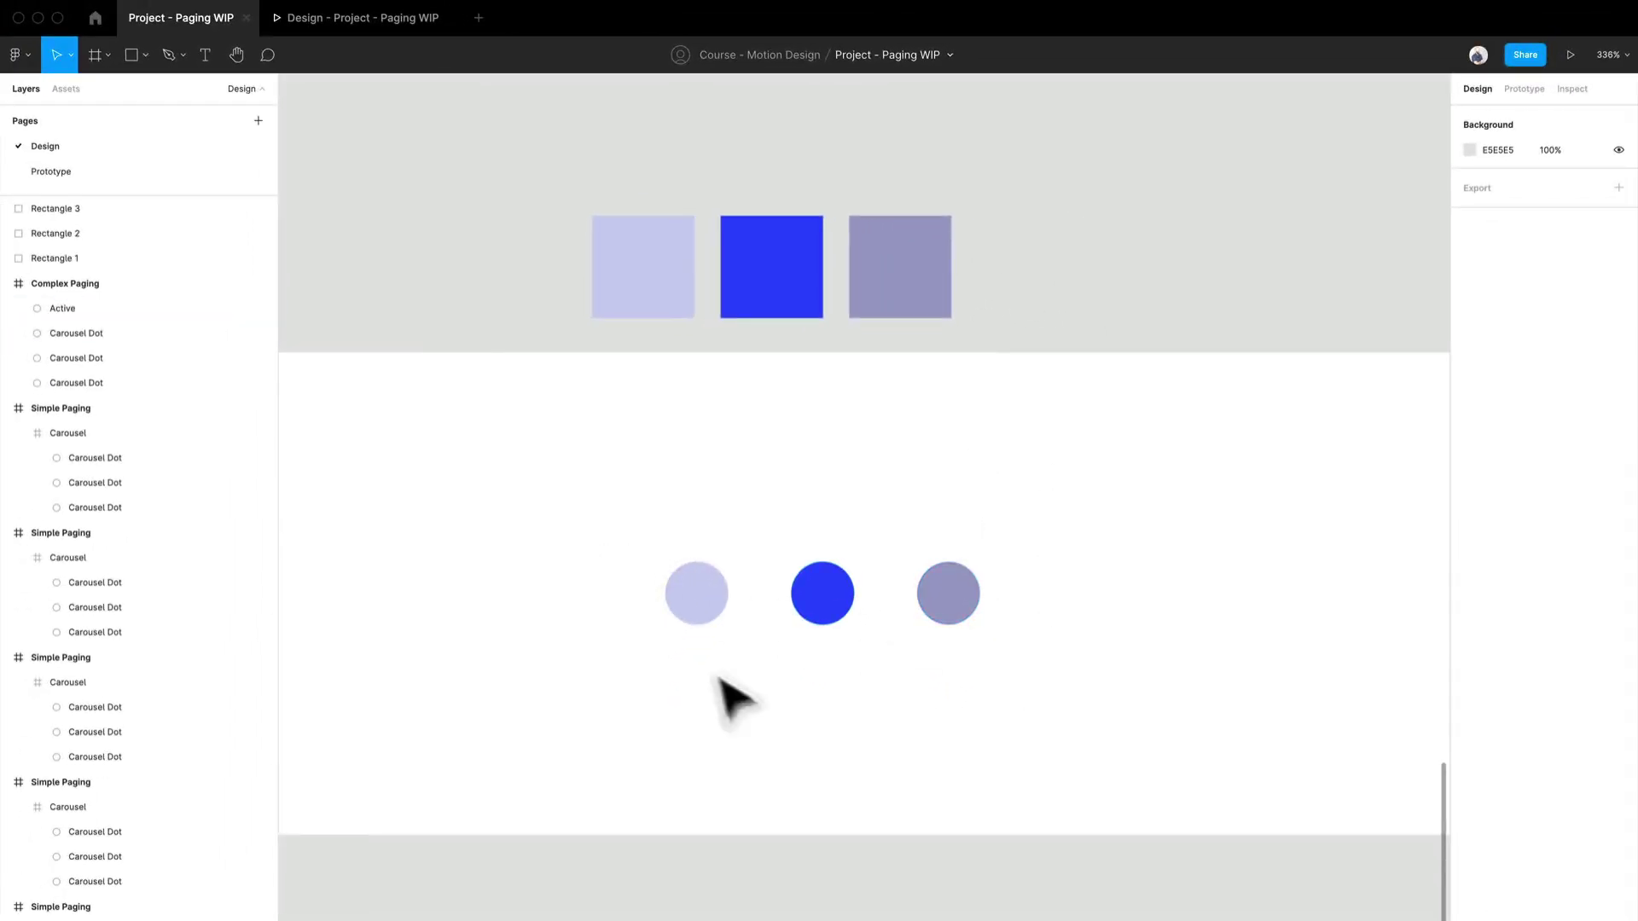
Delete the grey-purple carousel dot (9EA2C6) from the Complex Paging frame
scroll(708, 627, "down", 1)
scroll(878, 644, "left", 3)
left_click(1065, 561)
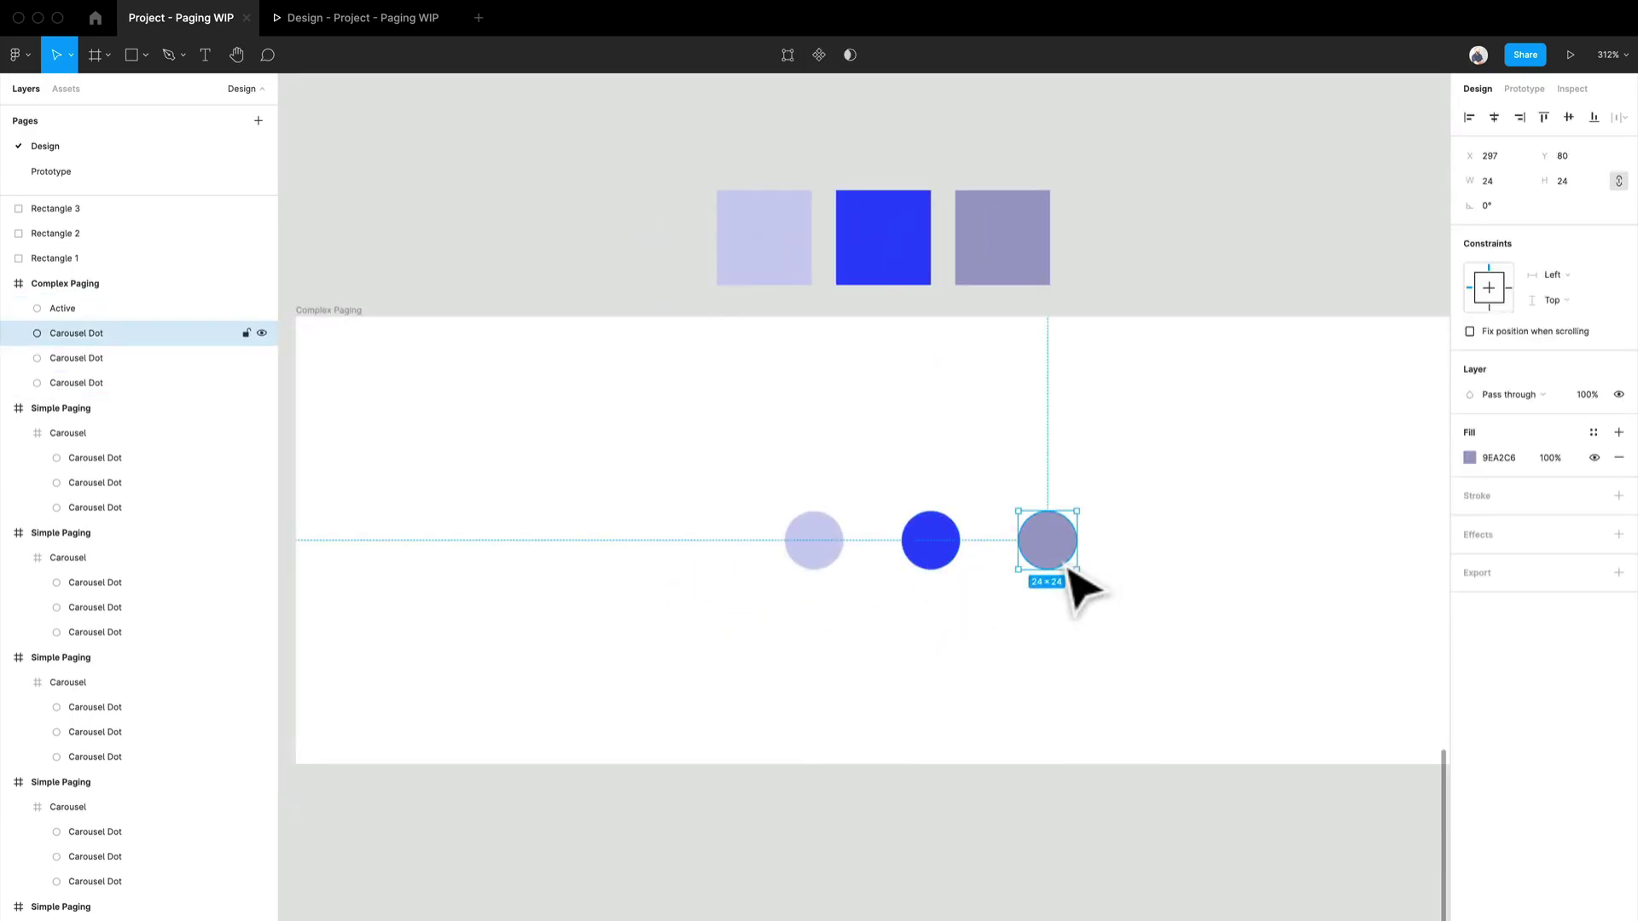
key("Delete")
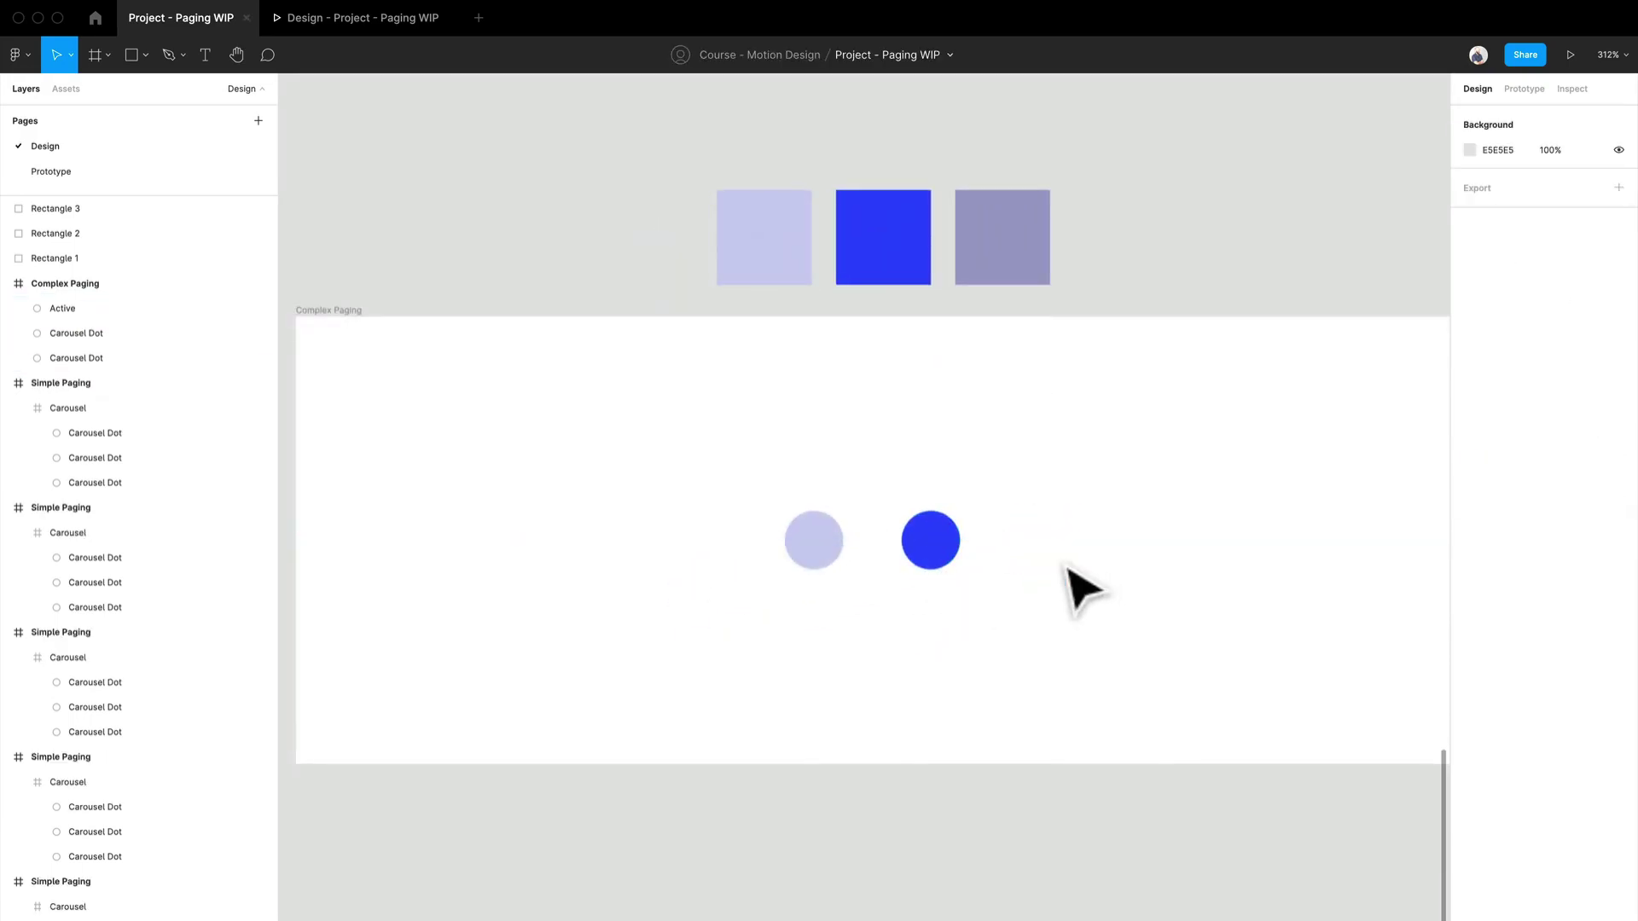
Select the Complex Paging frame's remaining dots together and move them to the frame's horizontal centre
left_click_drag(1046, 596, 828, 550)
scroll(938, 661, "right", 2)
scroll(938, 661, "up", 1)
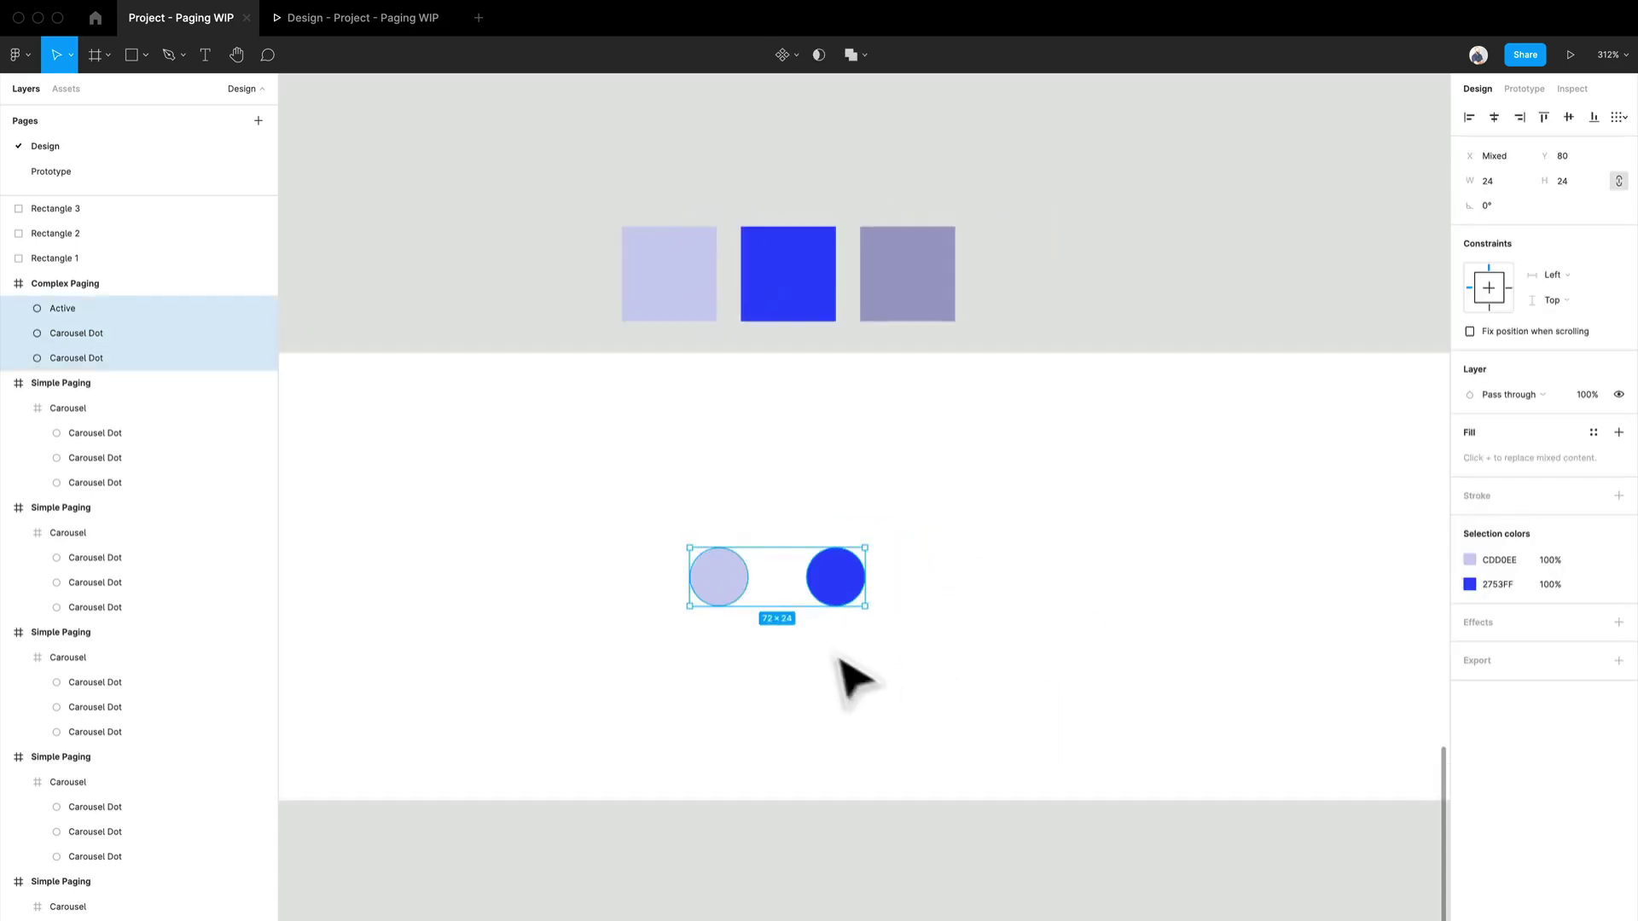
left_click_drag(762, 602, 815, 600)
scroll(814, 600, "down", 2)
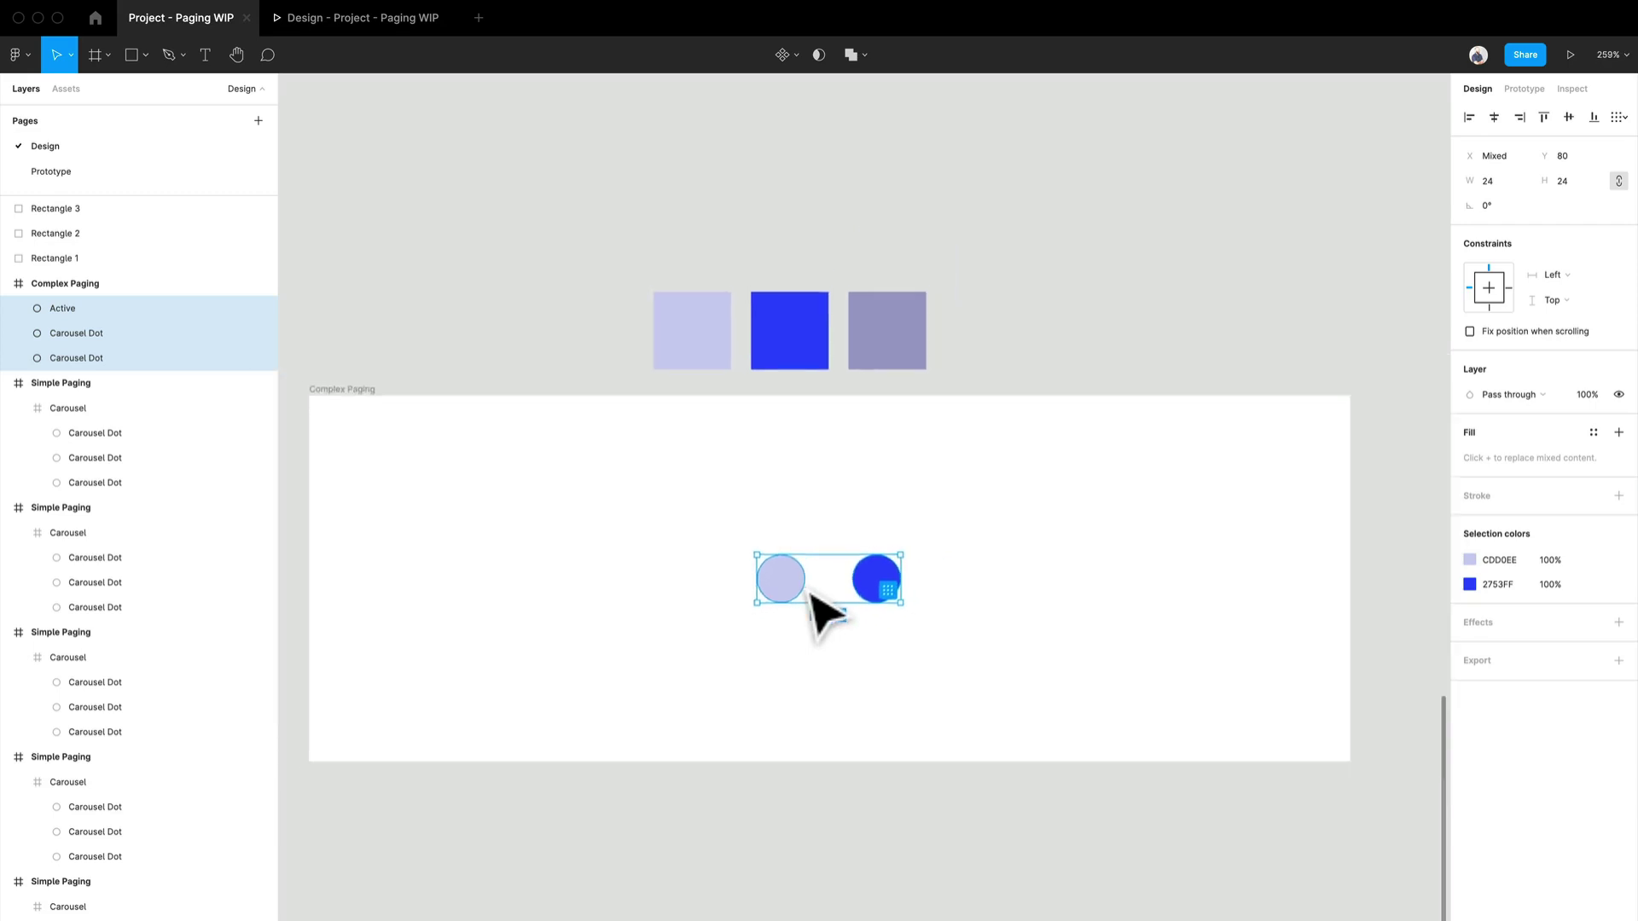
scroll(809, 593, "down", 1)
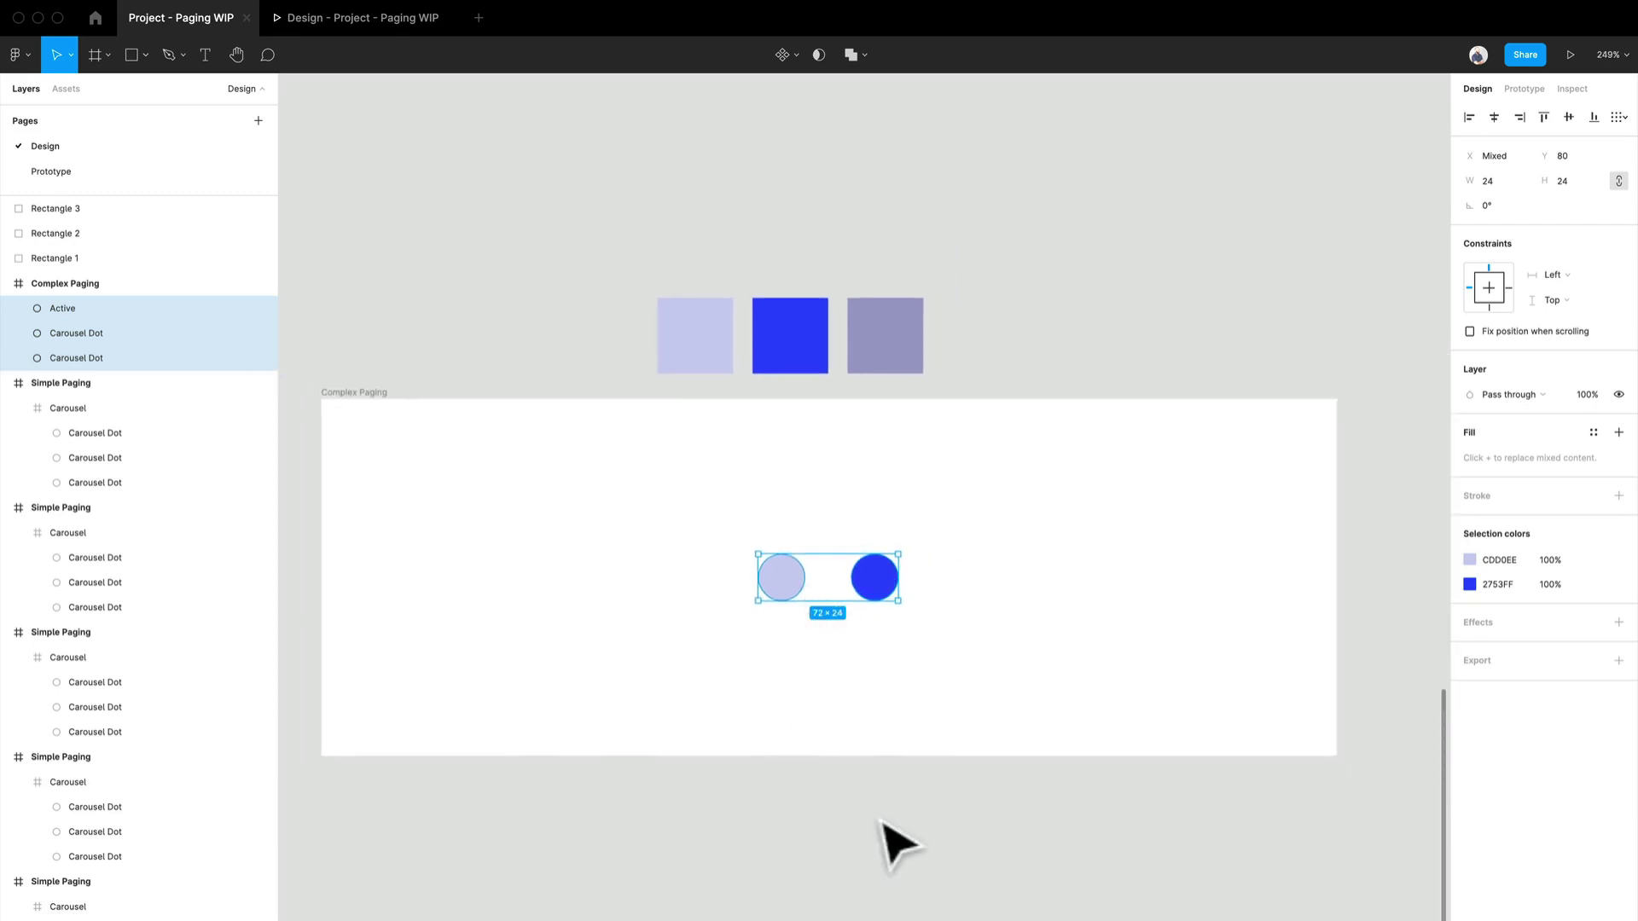
left_click_drag(881, 822, 843, 657)
left_click(848, 477)
Move the blue Active dot onto the first carousel dot at X 225, uncovering the light dot beside it
scroll(836, 439, "up", 4)
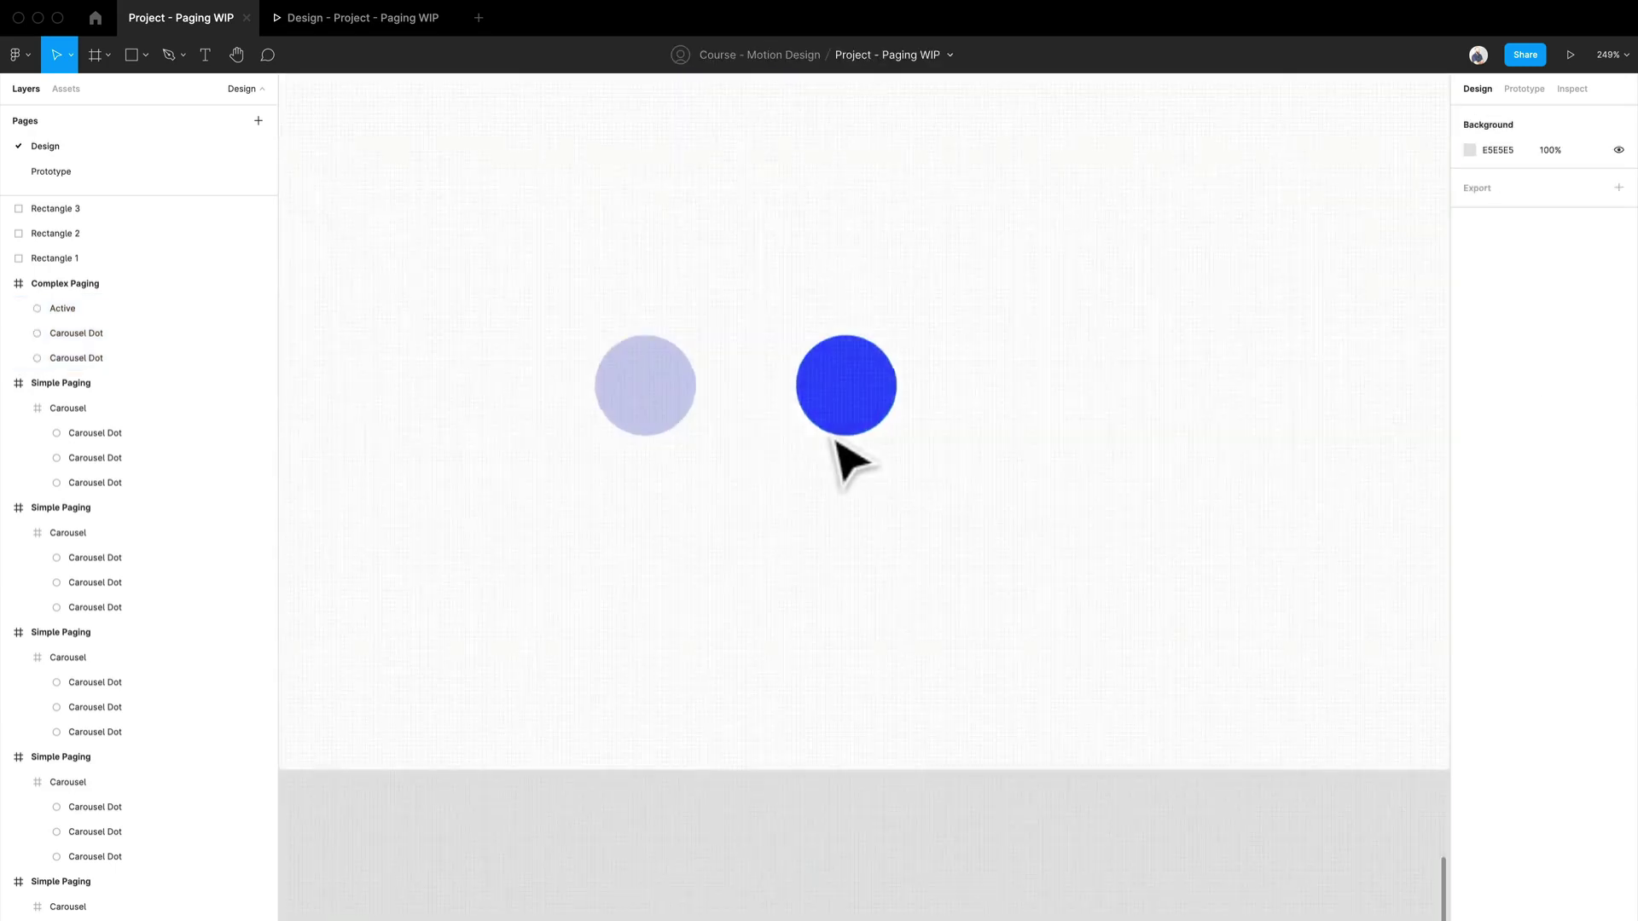
left_click_drag(838, 442, 641, 435)
scroll(643, 444, "down", 5)
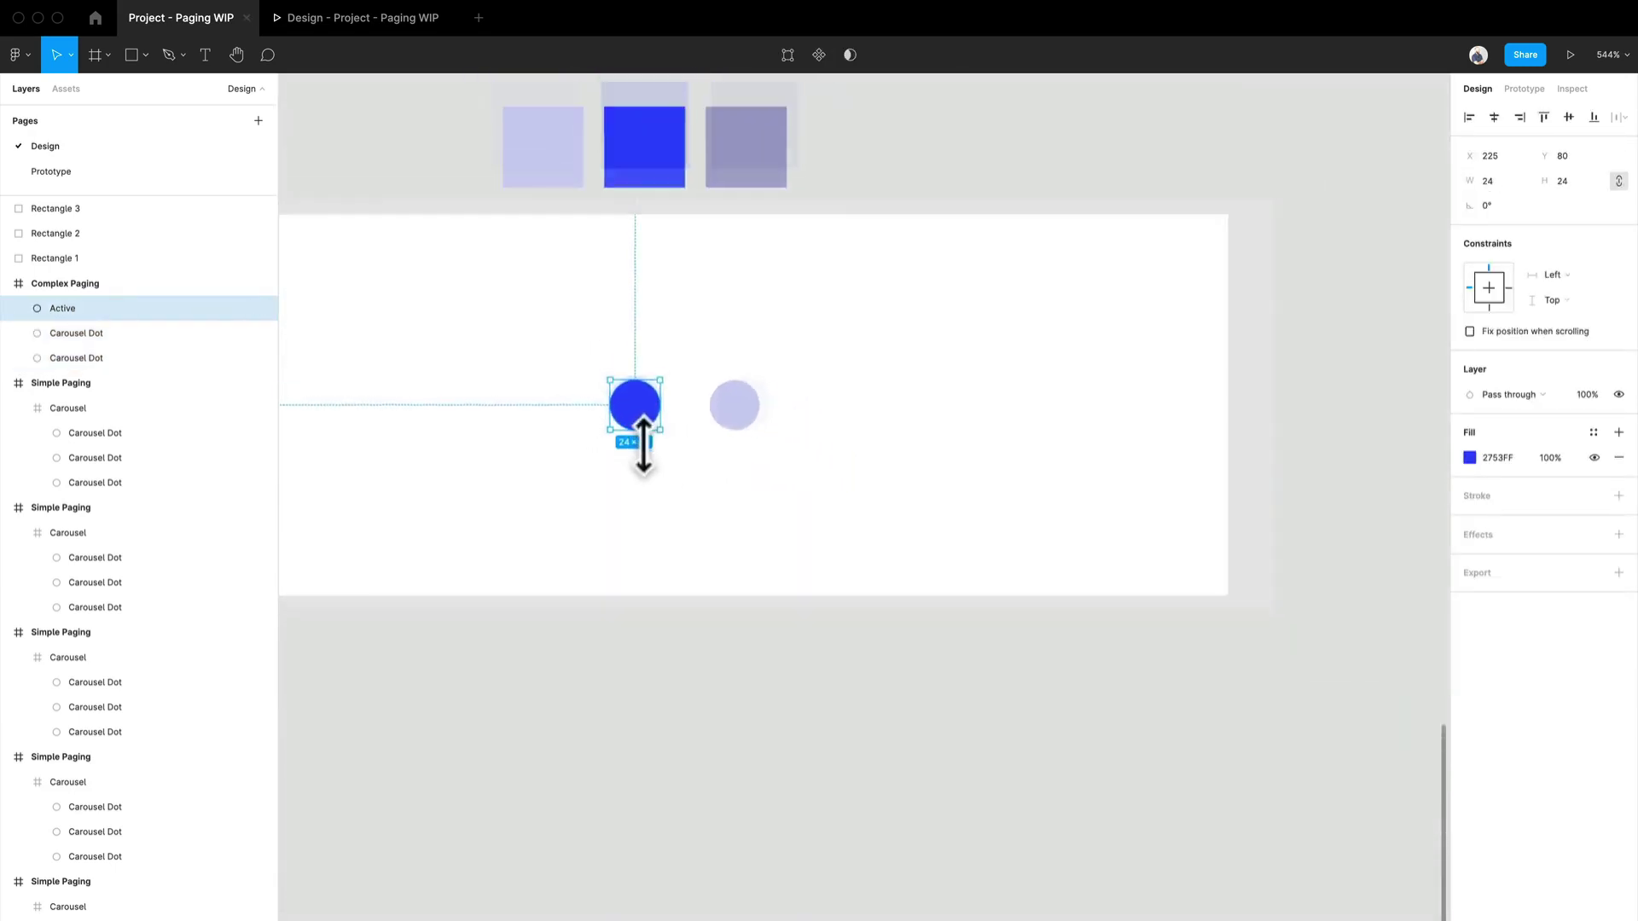
scroll(623, 597, "down", 3)
scroll(606, 503, "up", 3)
scroll(601, 494, "down", 1)
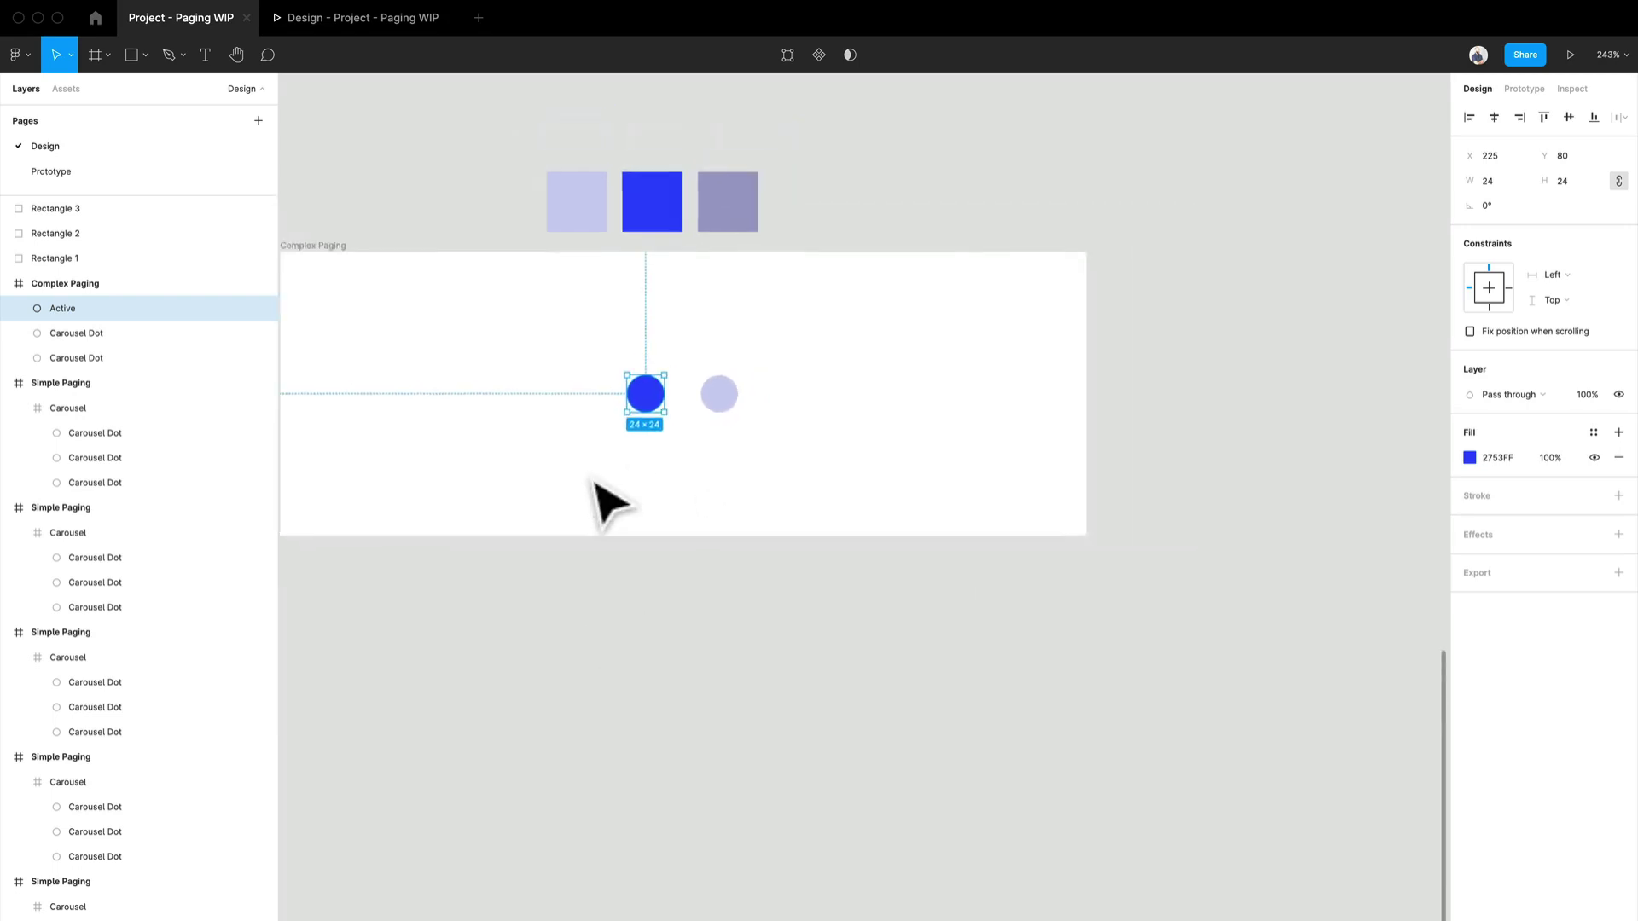
Duplicate the Complex Paging frame directly below the original, at Y -469
left_click(354, 272)
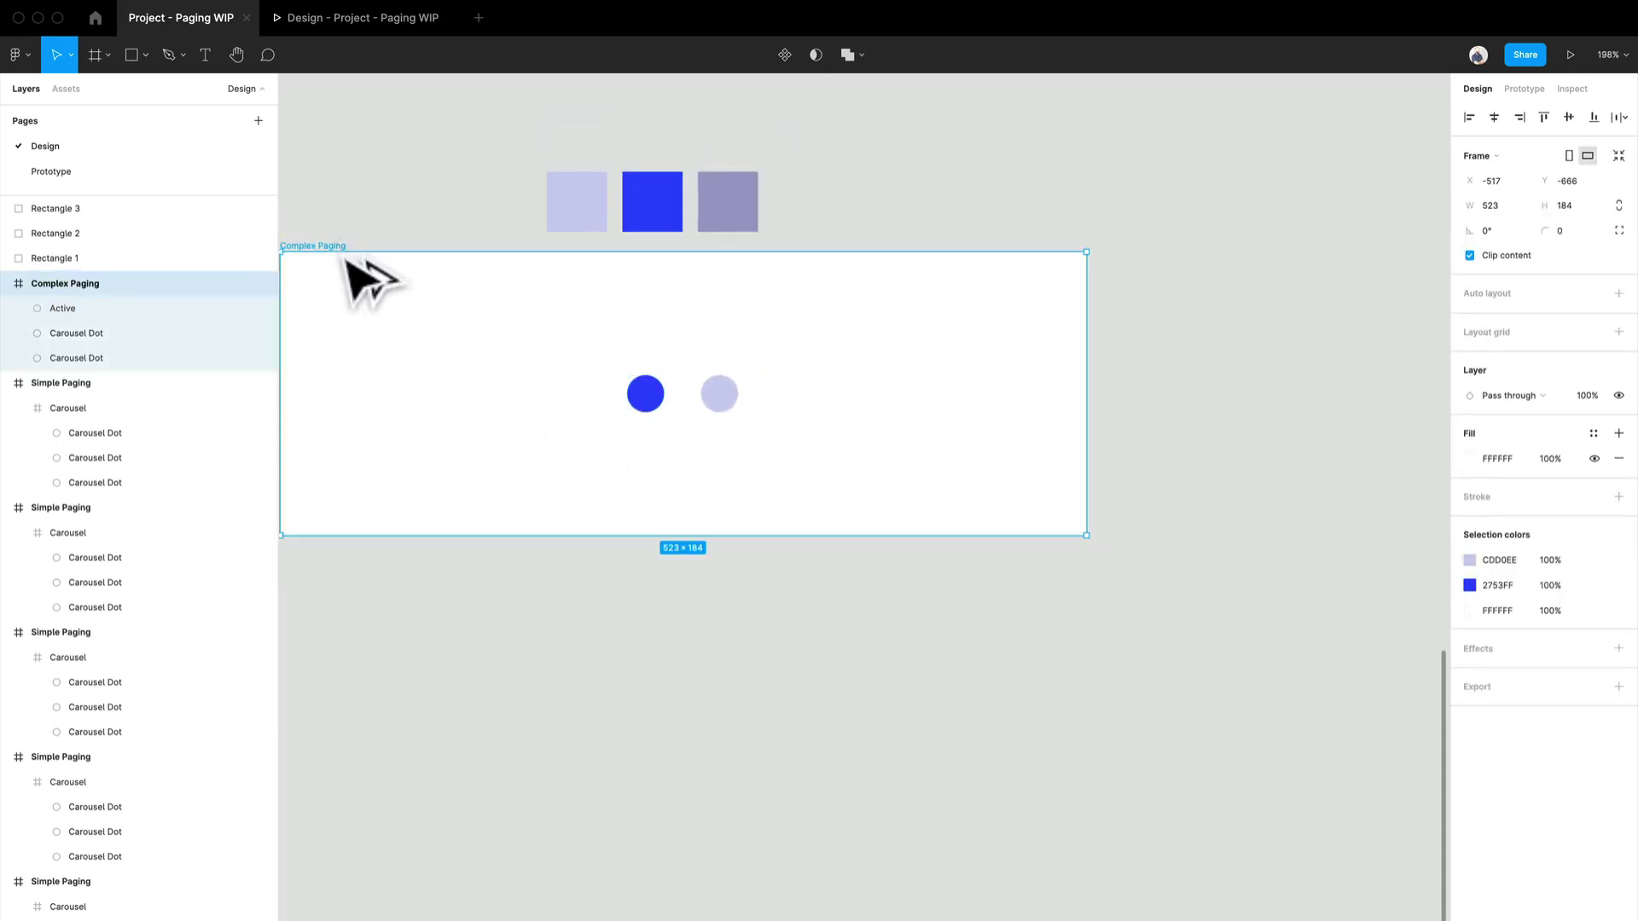
left_click_drag(346, 263, 359, 565)
scroll(1119, 669, "down", 2)
scroll(659, 534, "up", 1)
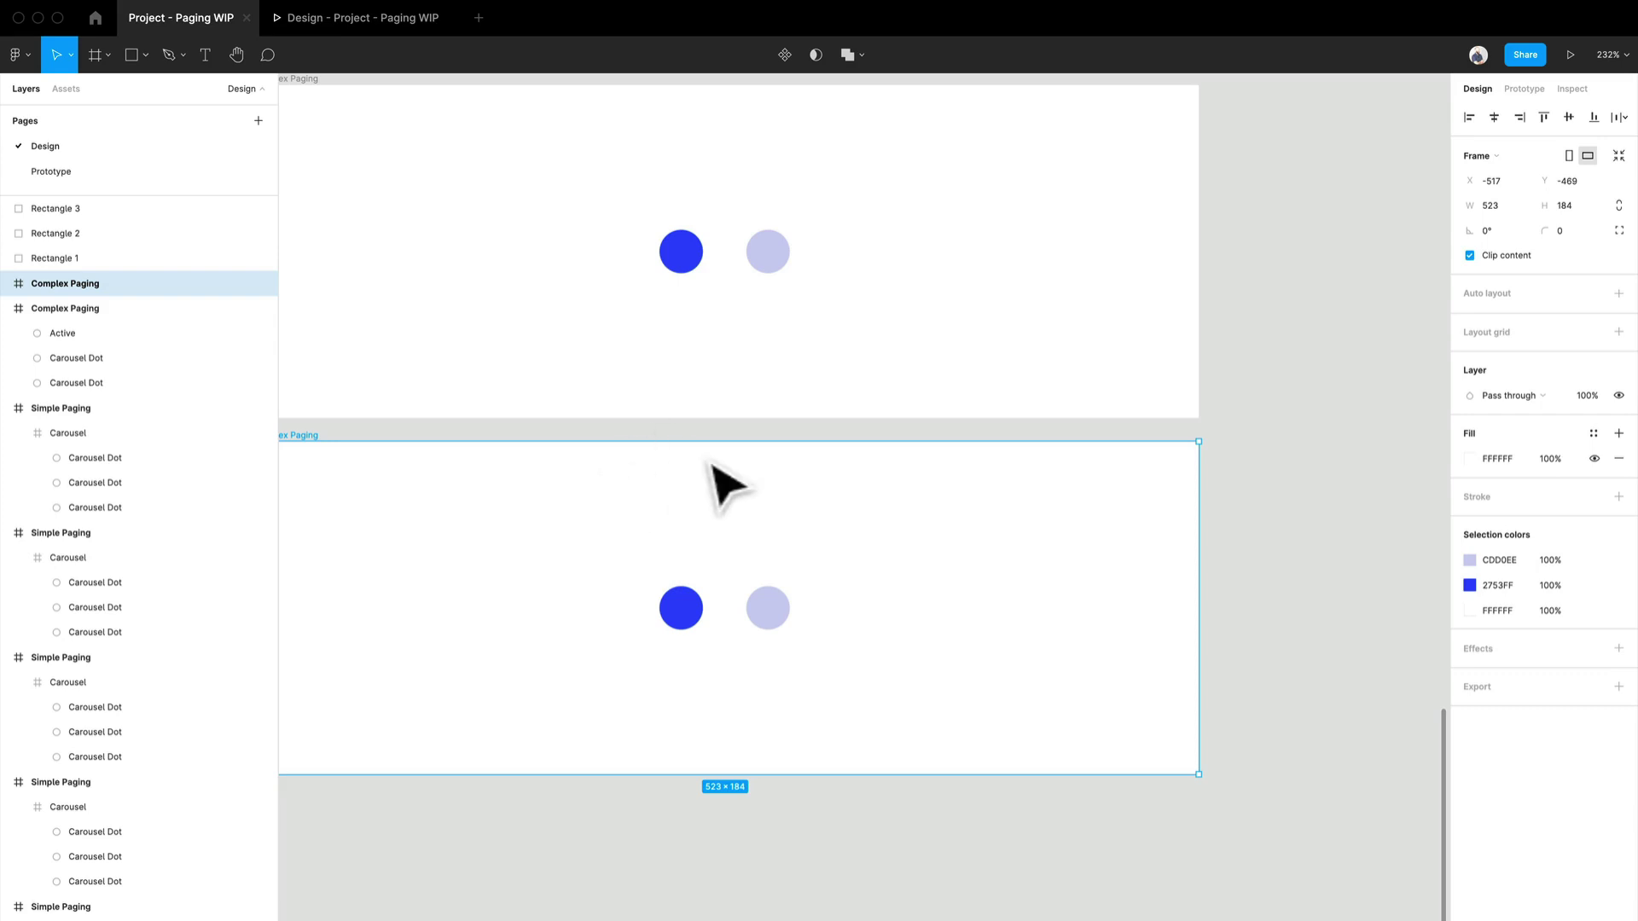
scroll(739, 440, "up", 2)
scroll(741, 435, "down", 2)
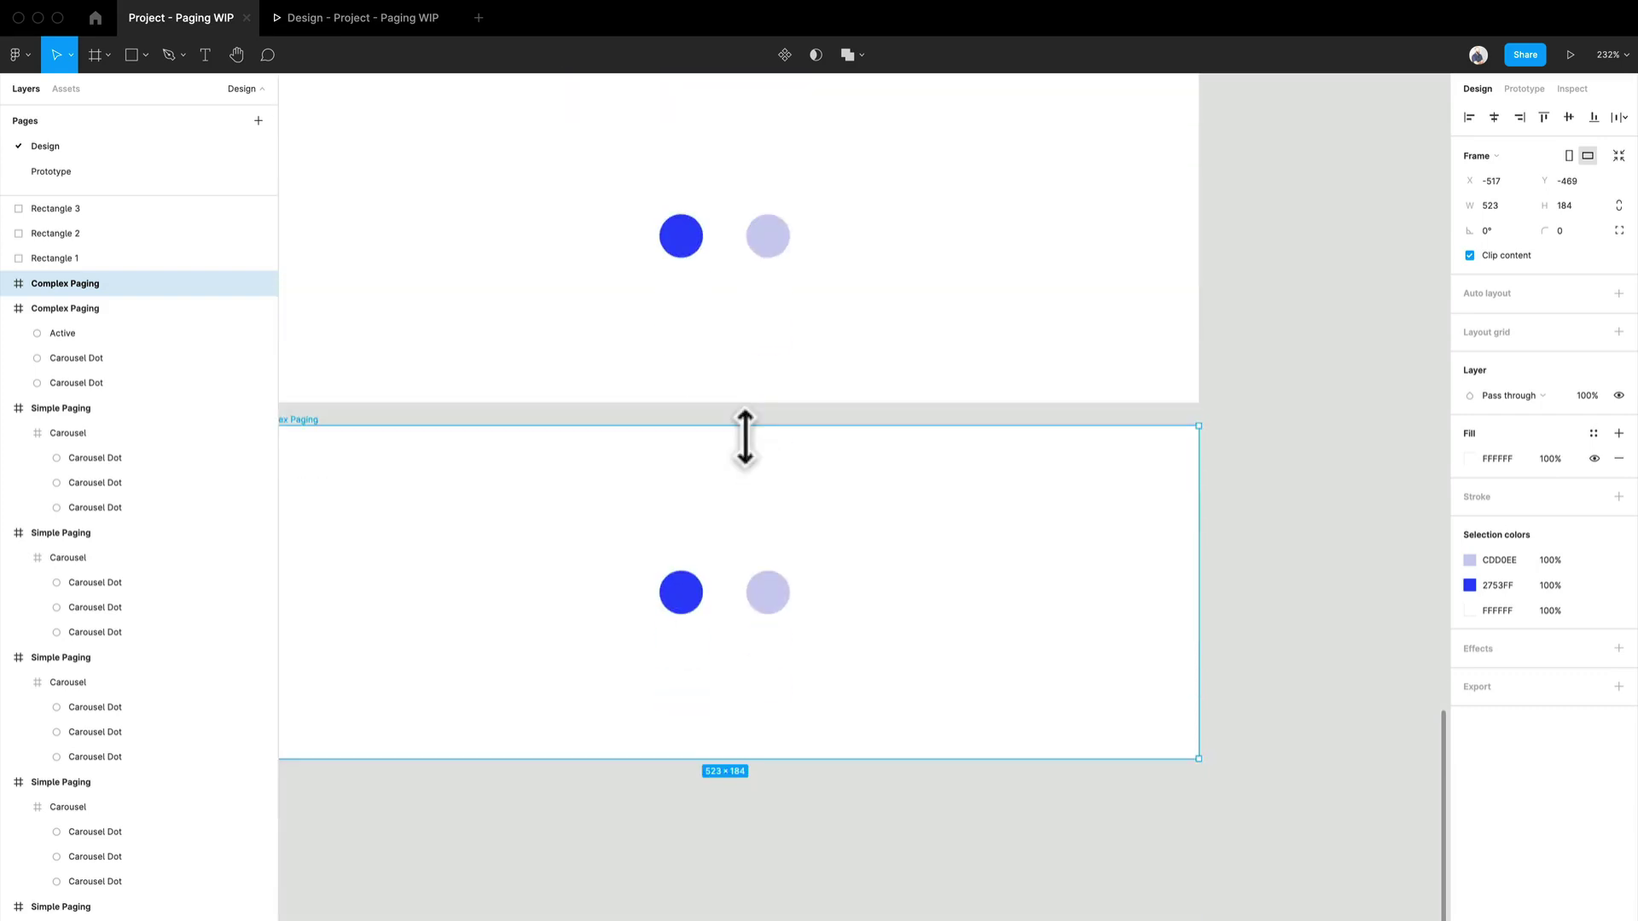
scroll(713, 605, "up", 3)
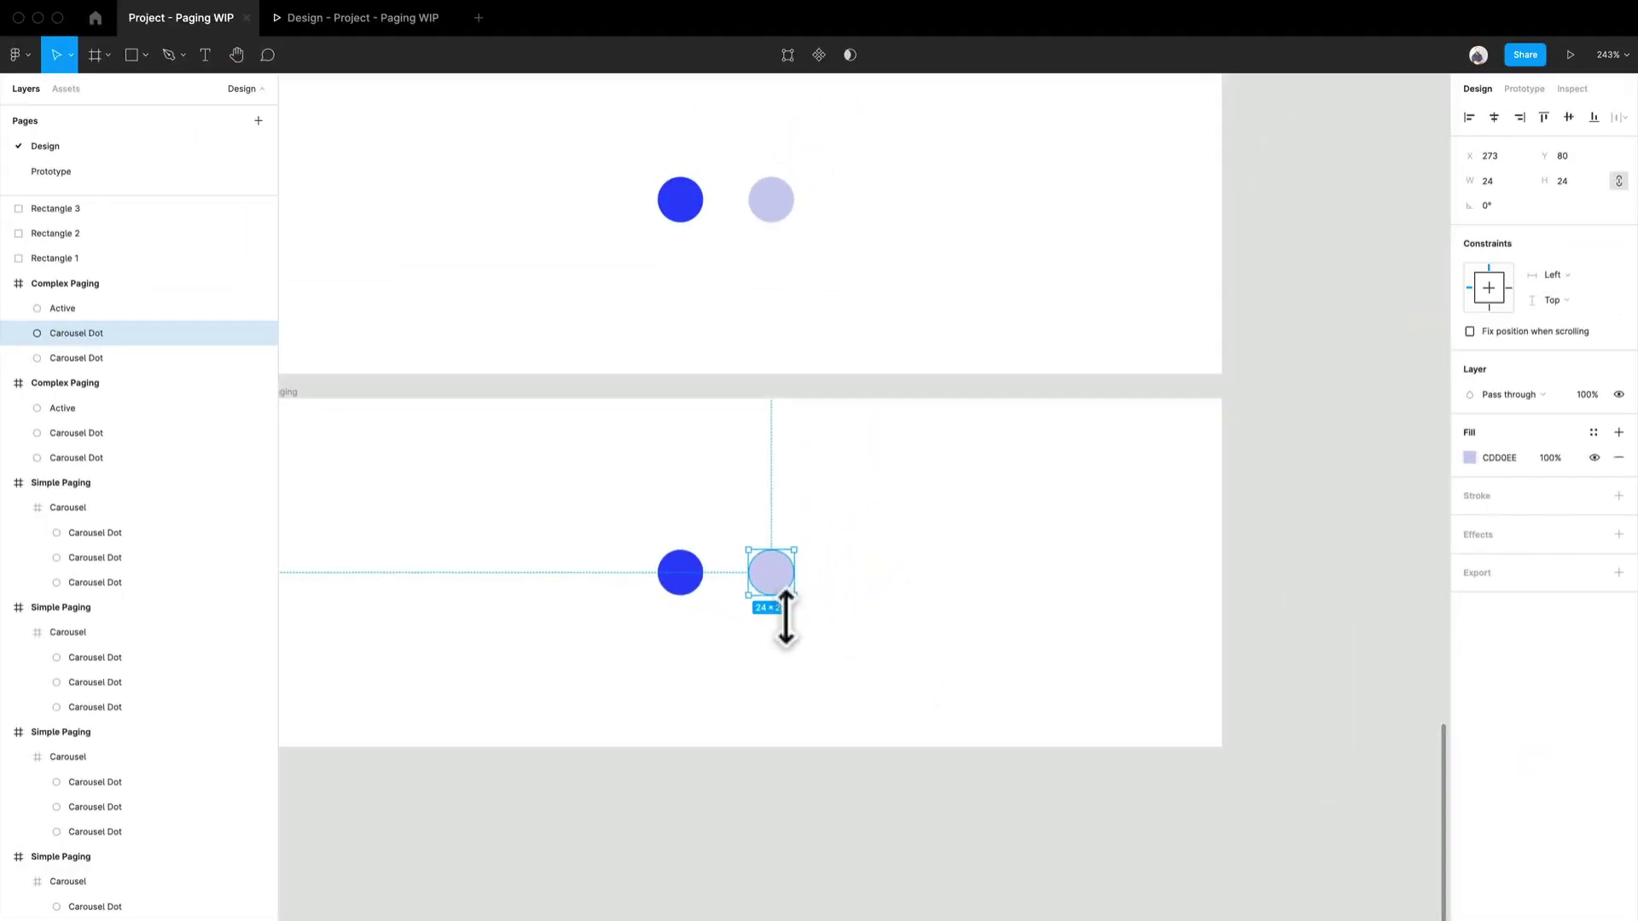
scroll(907, 703, "up", 4)
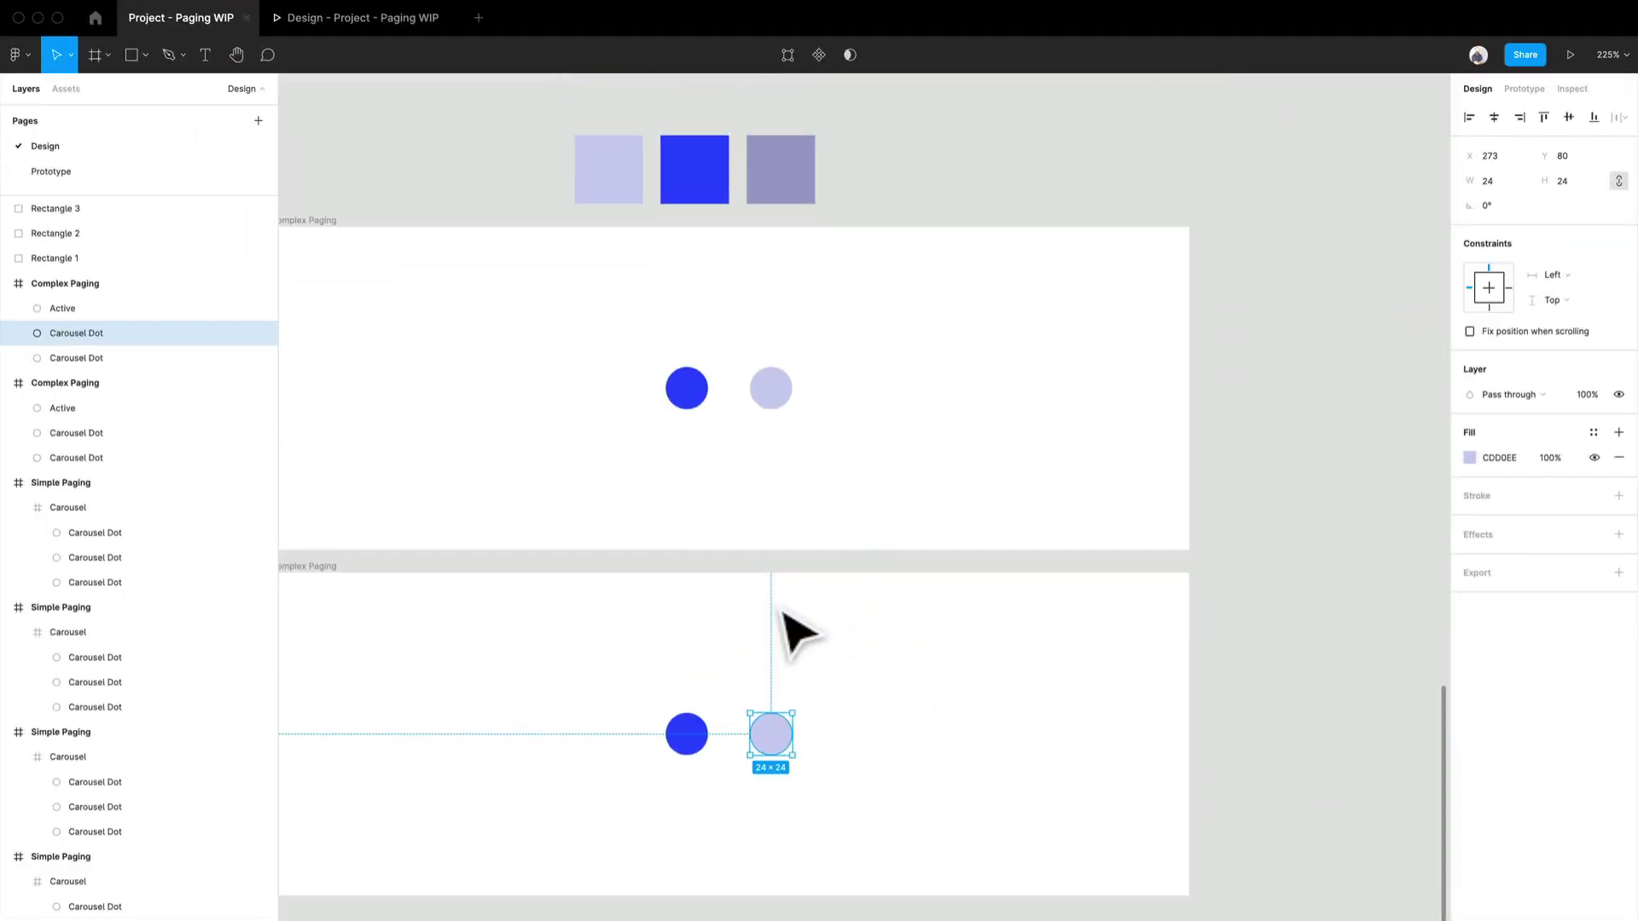
key("i")
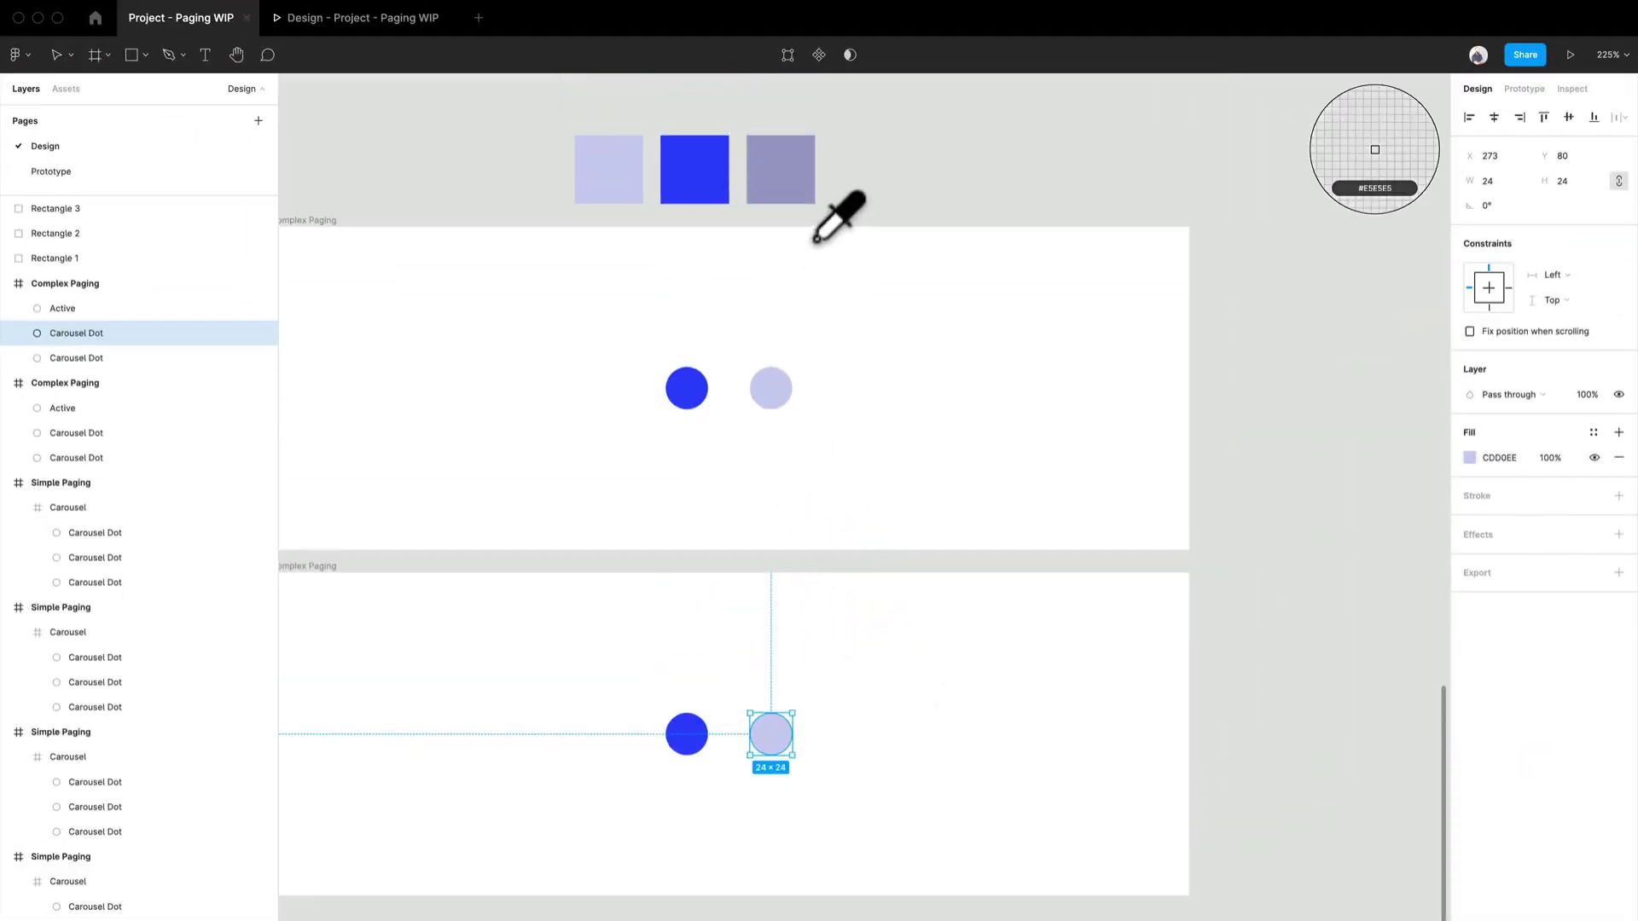
left_click(817, 217)
key("super+z")
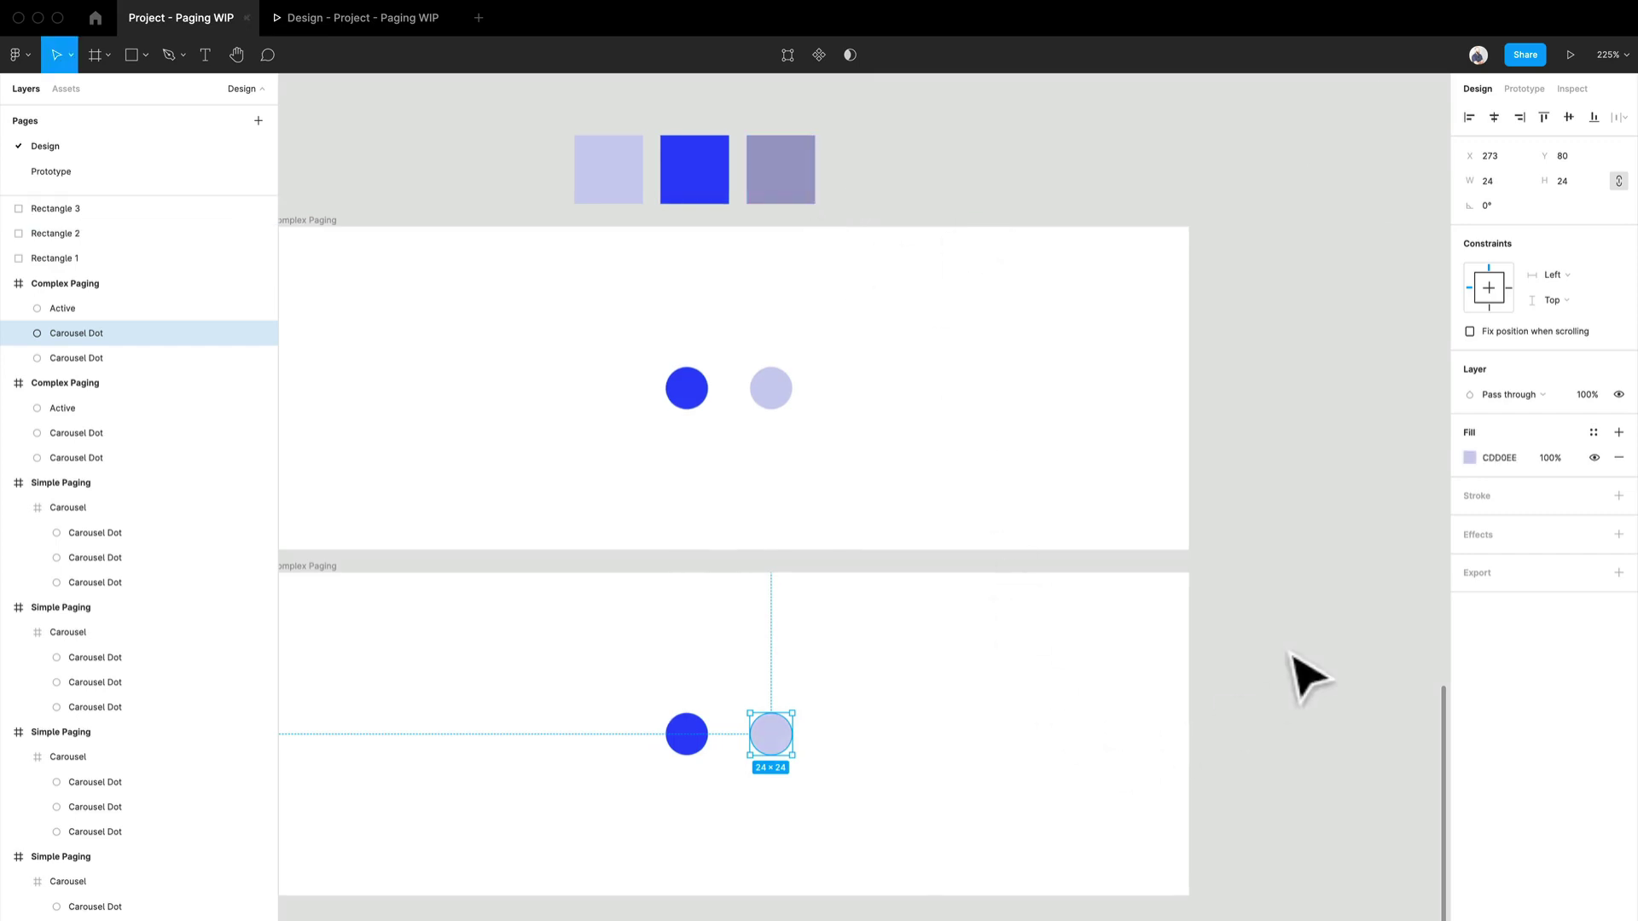
left_click(1291, 655)
Fill the light carousel dot in the lower Complex Paging frame with 9EA2C6, sampled from the third swatch
left_click(776, 739)
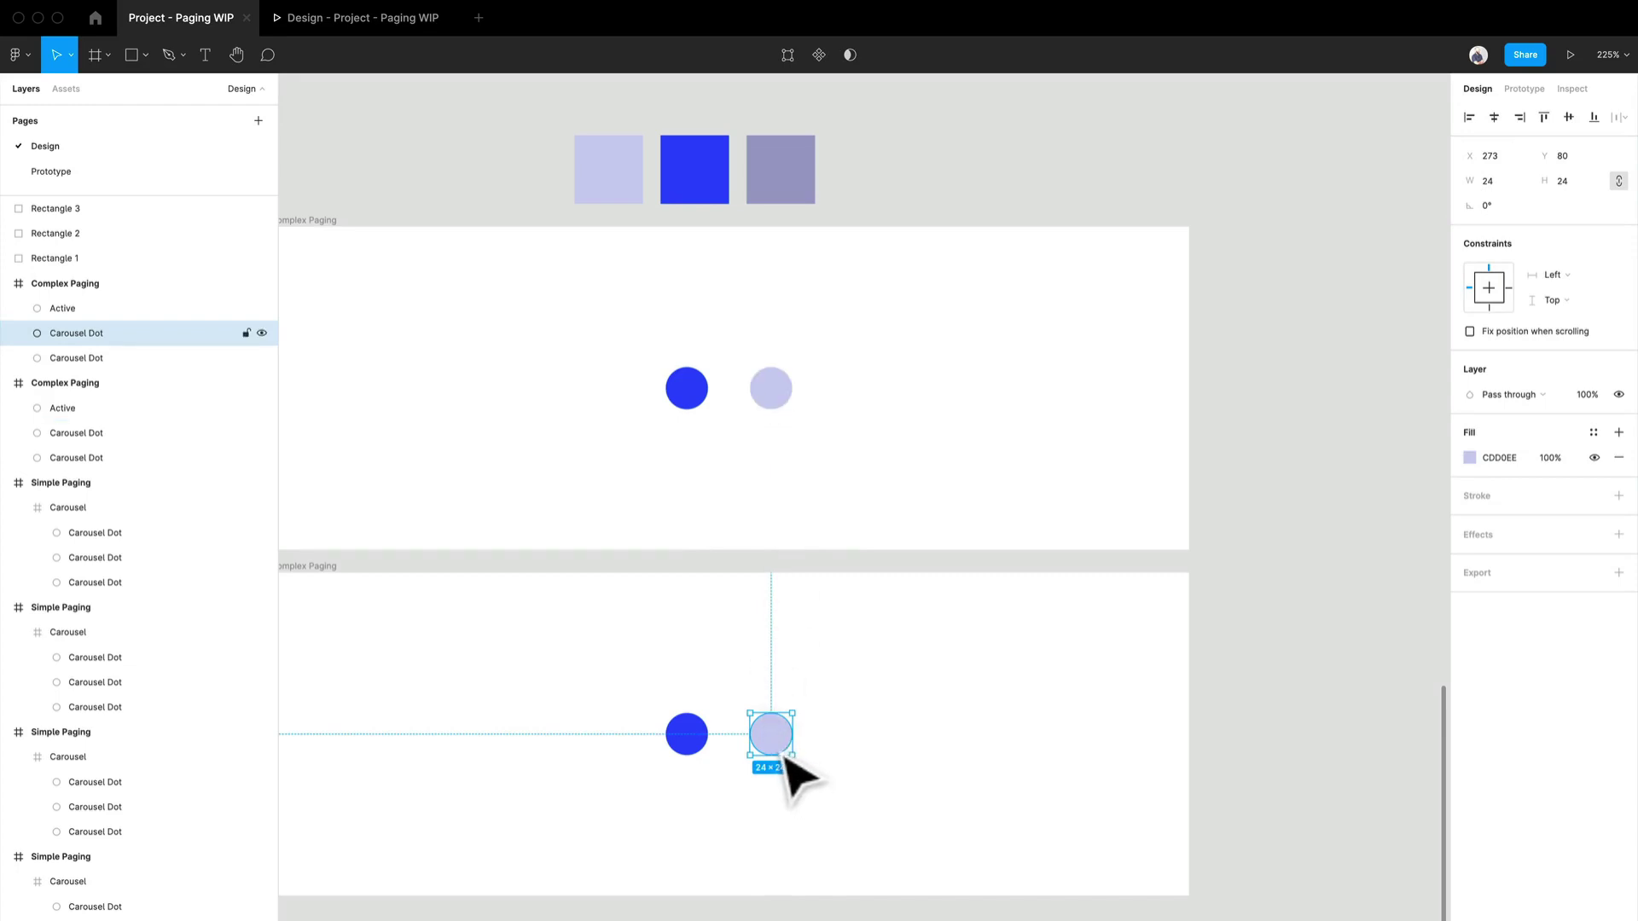
key("i")
left_click(806, 192)
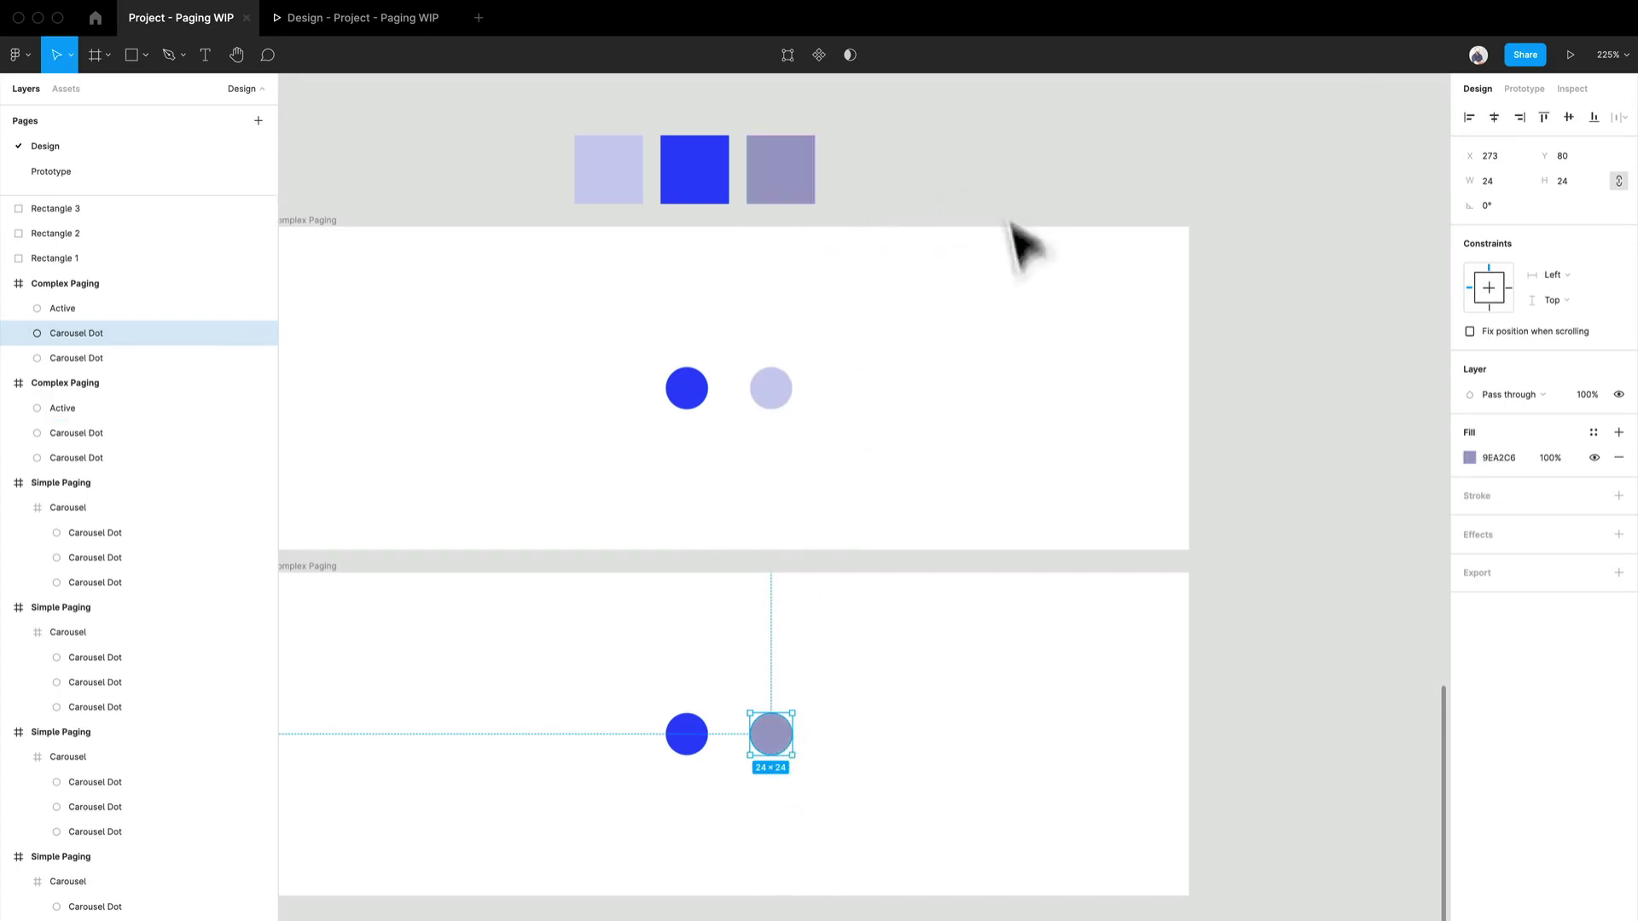
left_click_drag(903, 656, 898, 623)
scroll(898, 623, "down", 4)
scroll(830, 668, "down", 2, "ctrl")
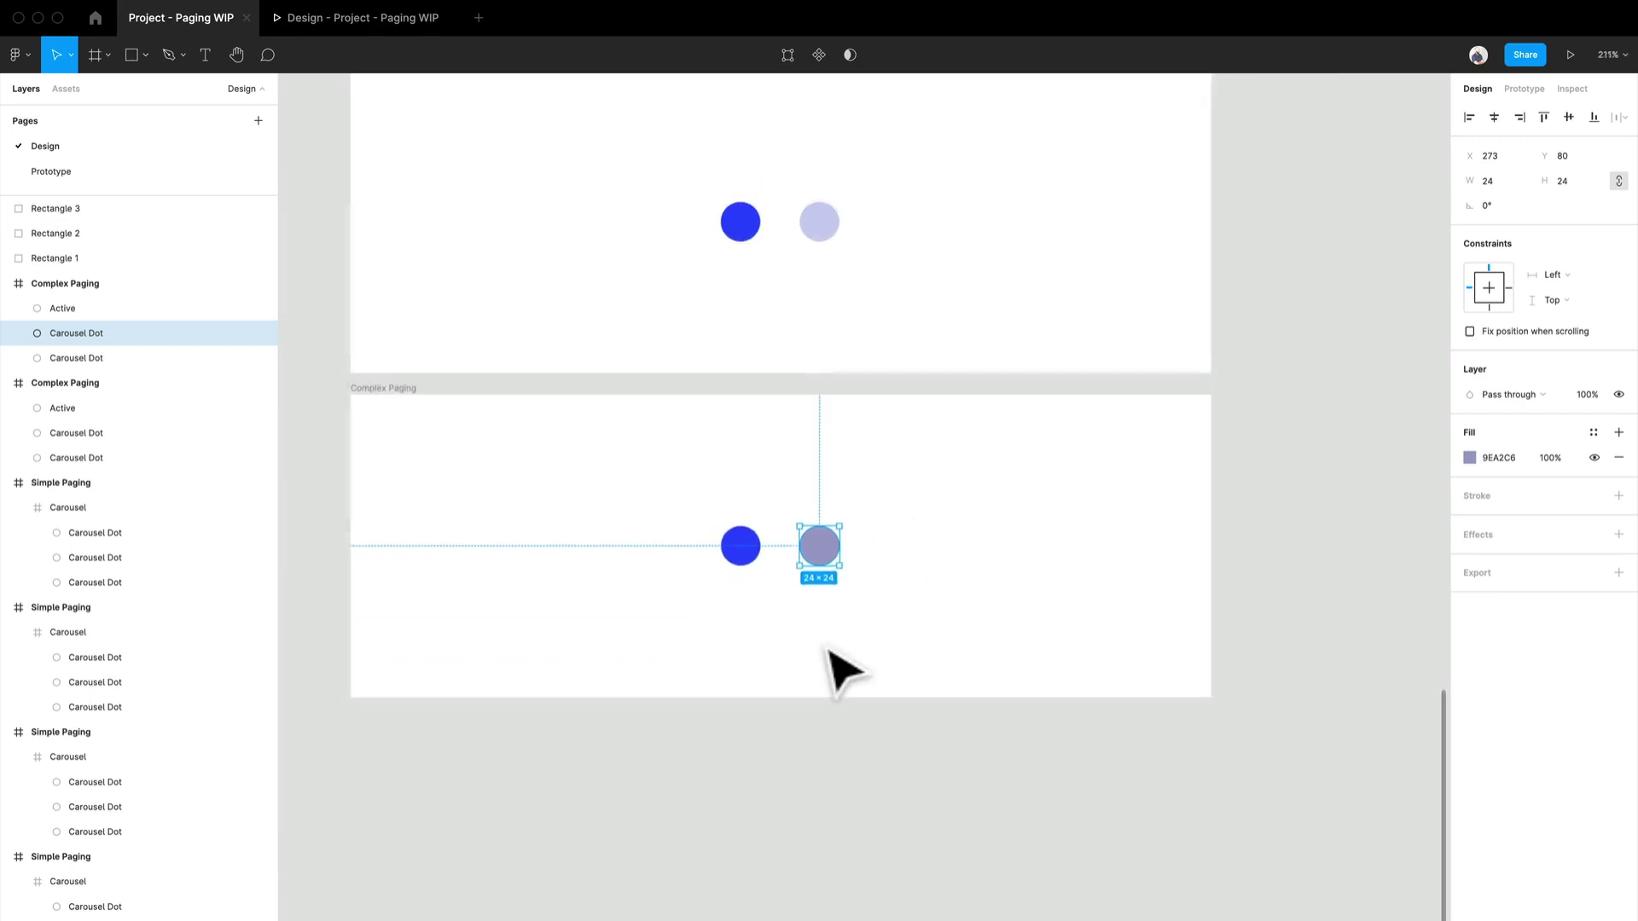
Duplicate the lower Complex Paging frame directly below itself and move the copy's Active dot onto its second carousel dot at X 273
left_click(435, 399)
left_click_drag(409, 397, 458, 726, "alt")
left_click_drag(751, 776, 655, 465)
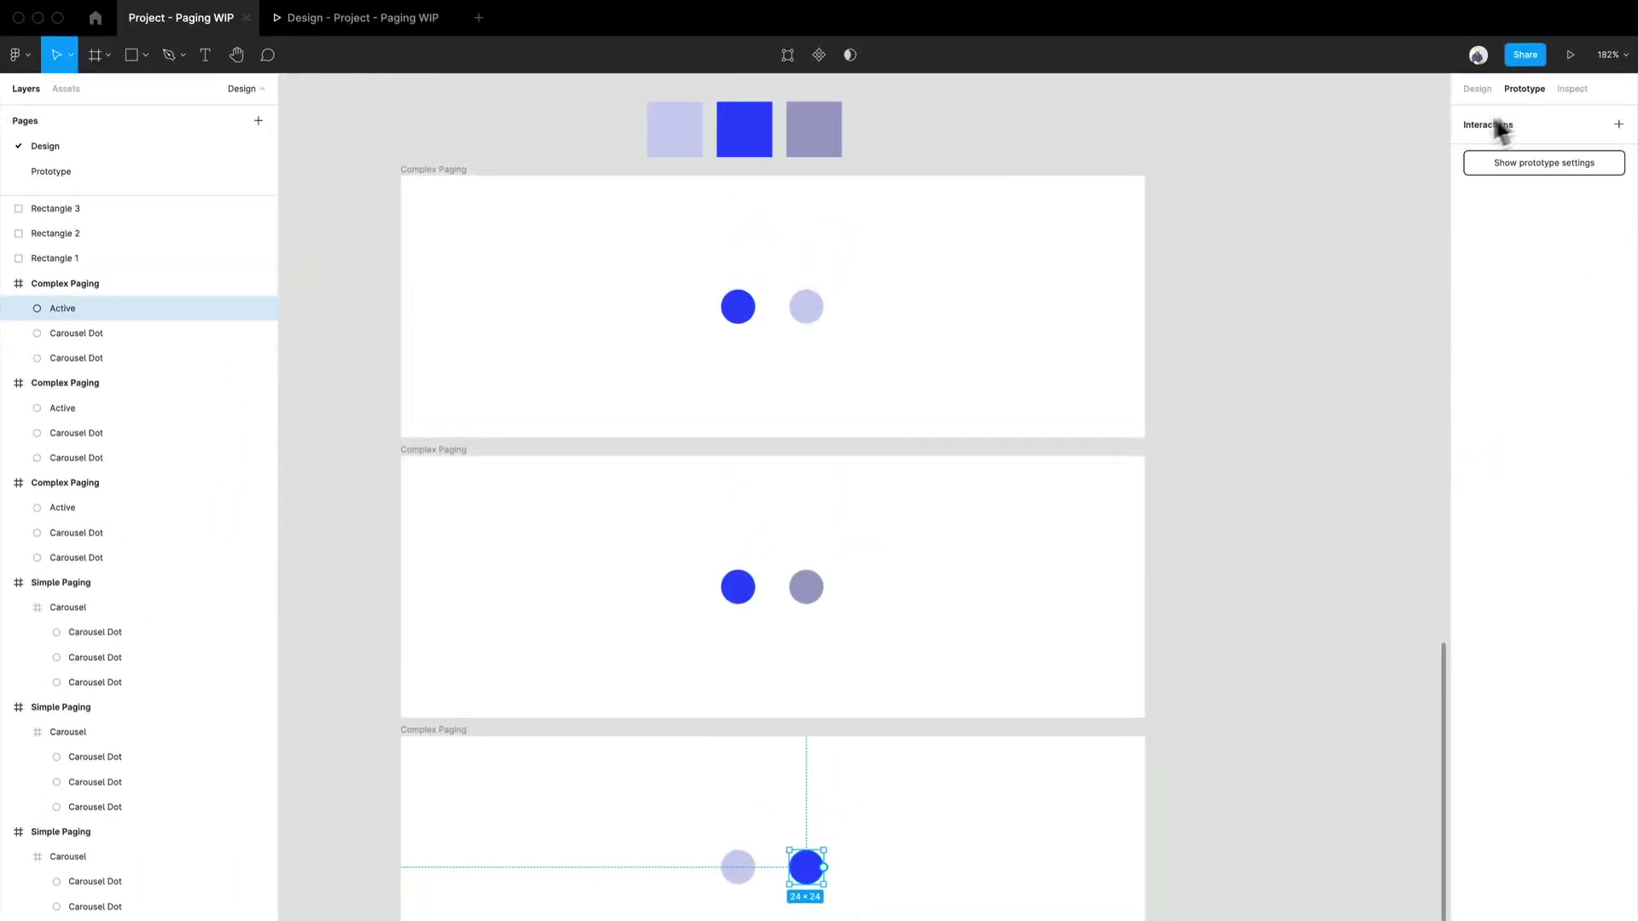
Link the first frame's light dot to the second Complex Paging frame on click, using Smart animate, Ease out and 150 ms
left_click(808, 307)
left_click_drag(823, 306, 847, 546)
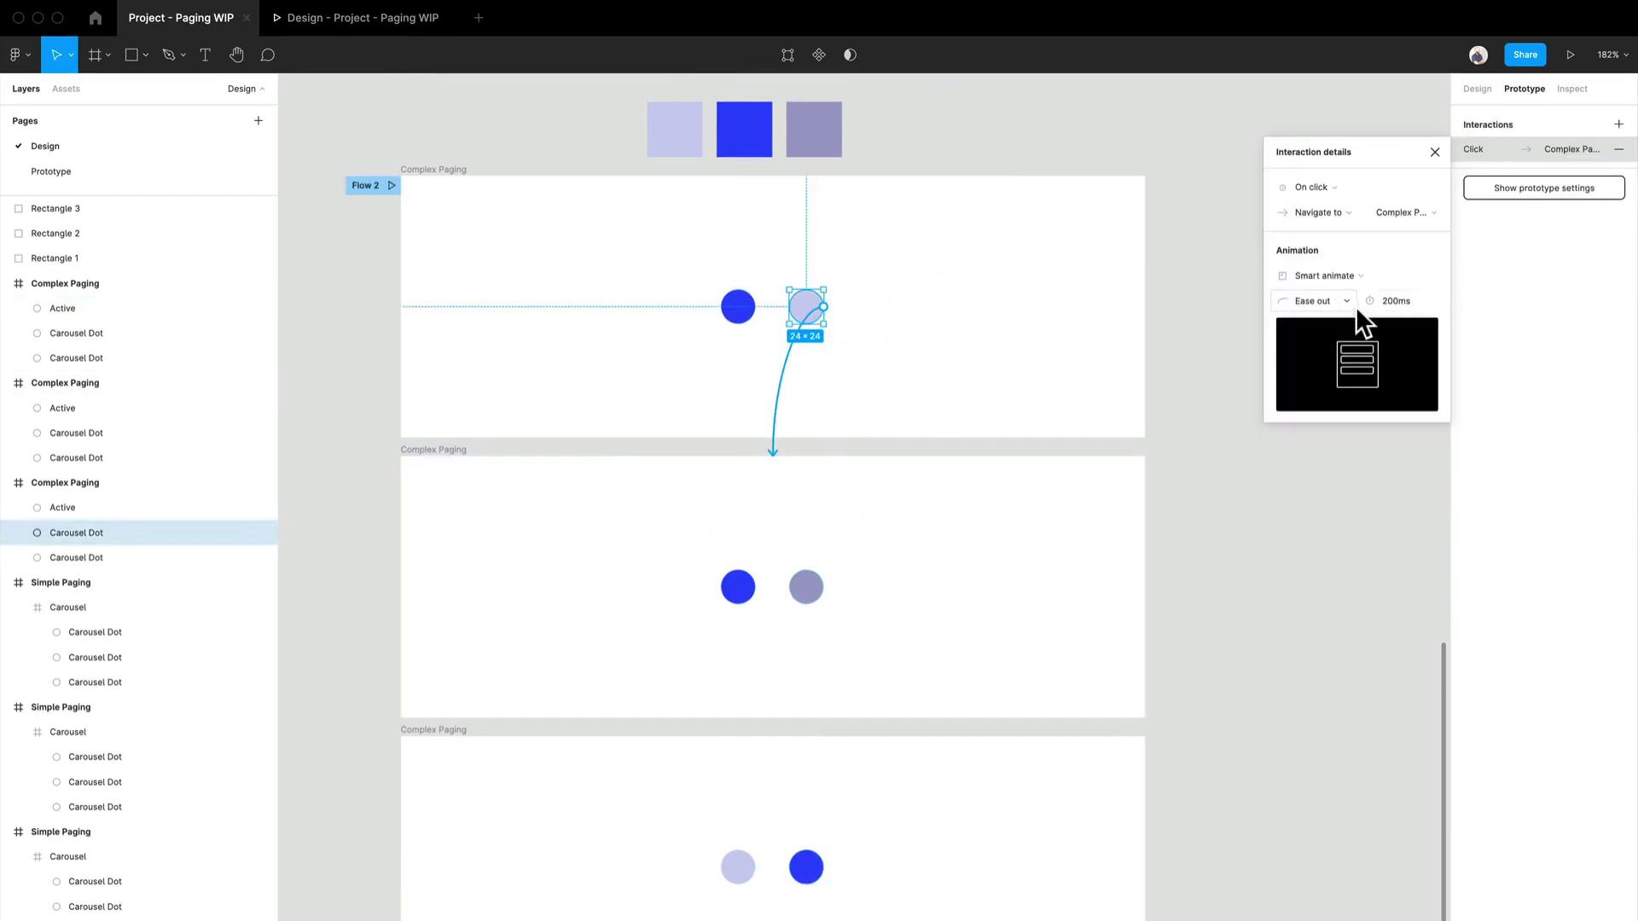
left_click(1396, 301)
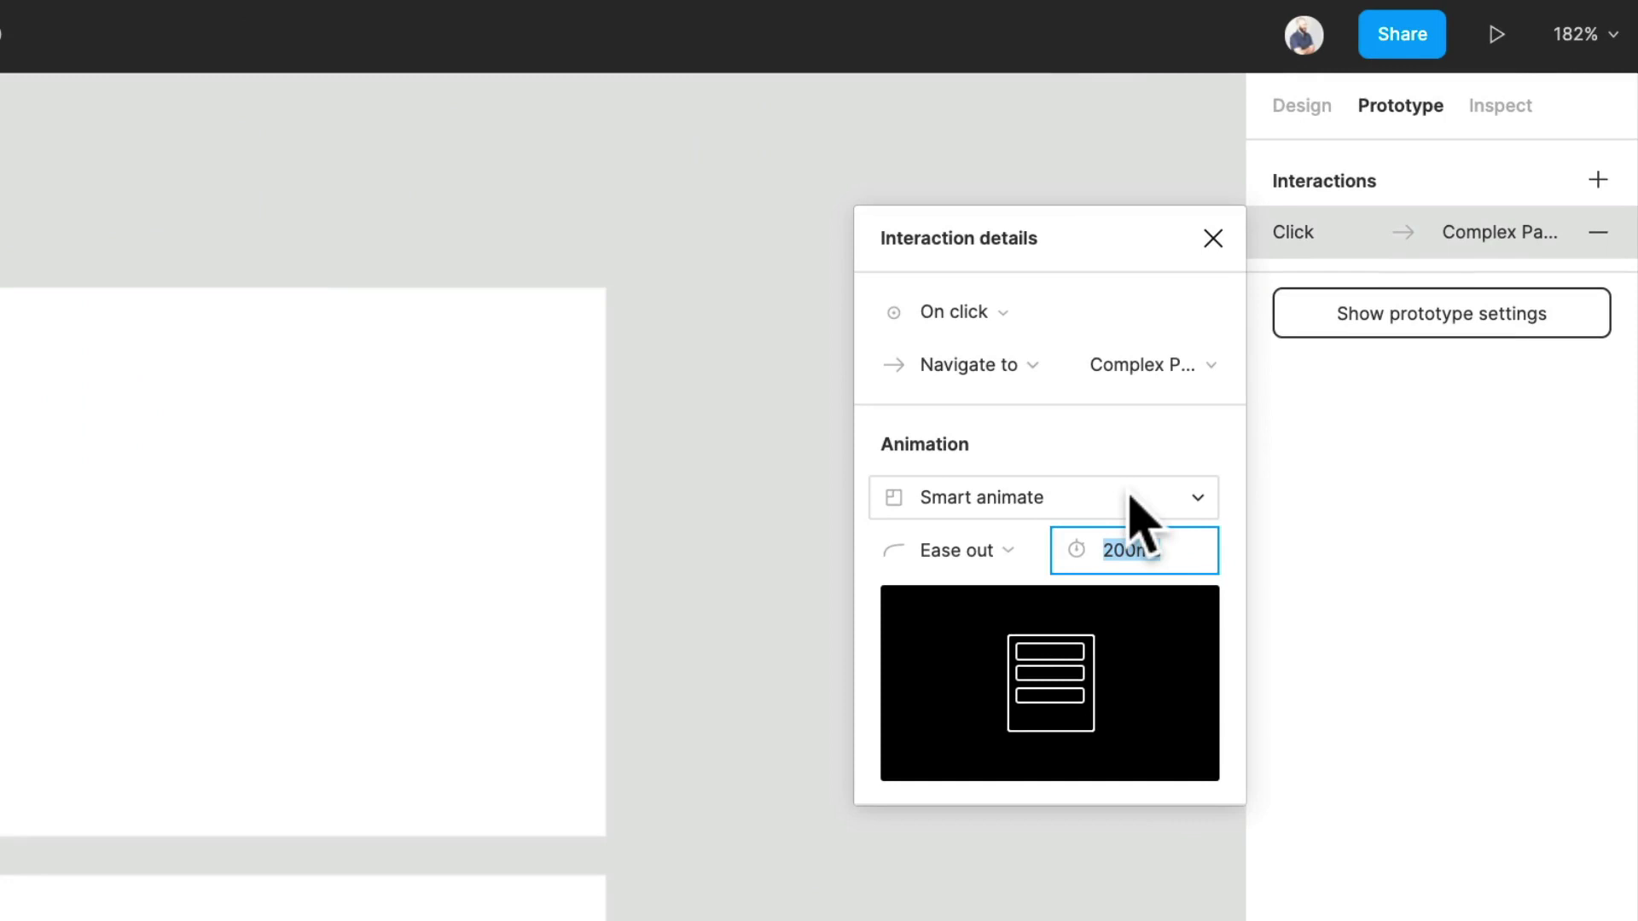
type("150")
key("Return")
key("Escape")
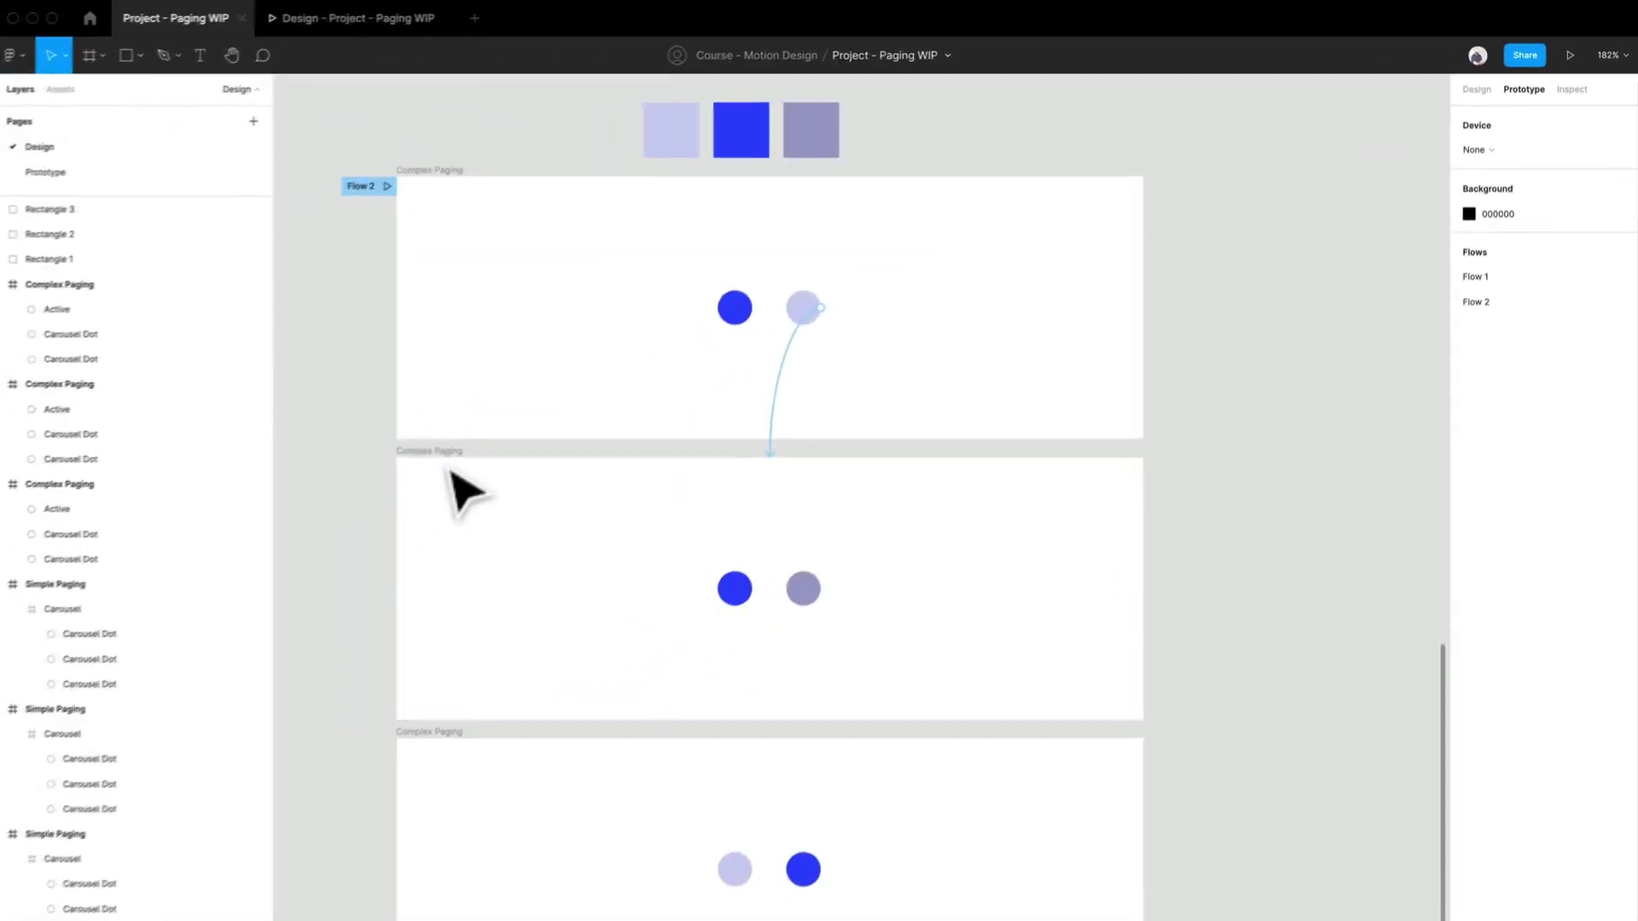
Link the second Complex Paging frame to the third with an After delay trigger of 1 ms
left_click(1126, 559)
left_click_drag(1144, 587, 1092, 789)
left_click(1283, 249)
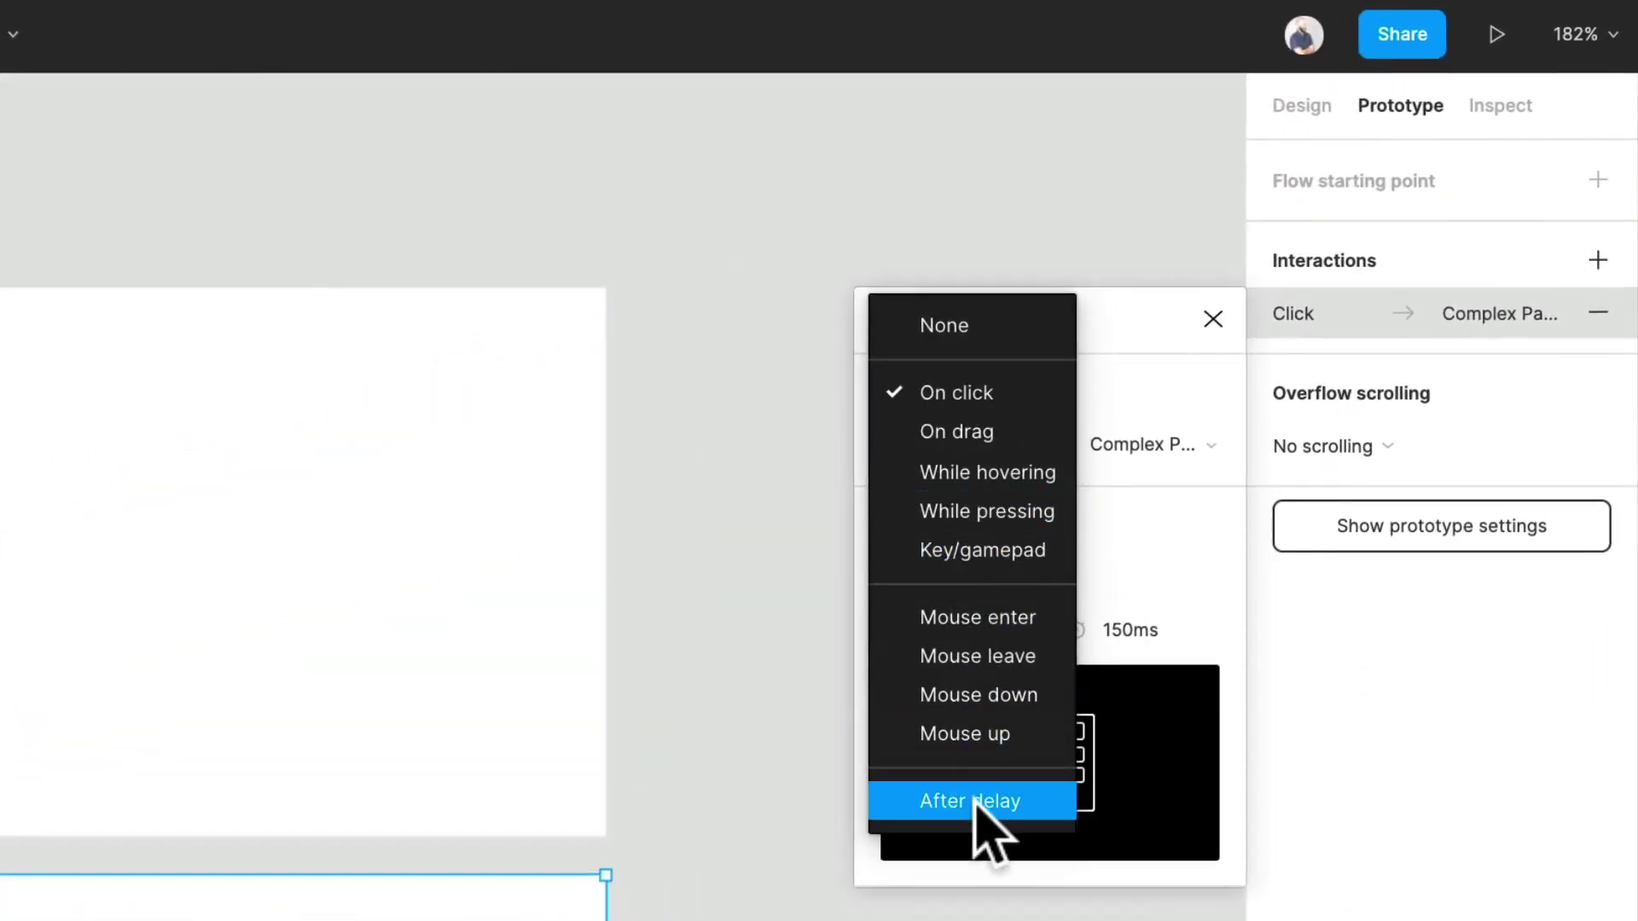
left_click(980, 790)
left_click(1124, 399)
type("1")
key("Return")
left_click(1303, 831)
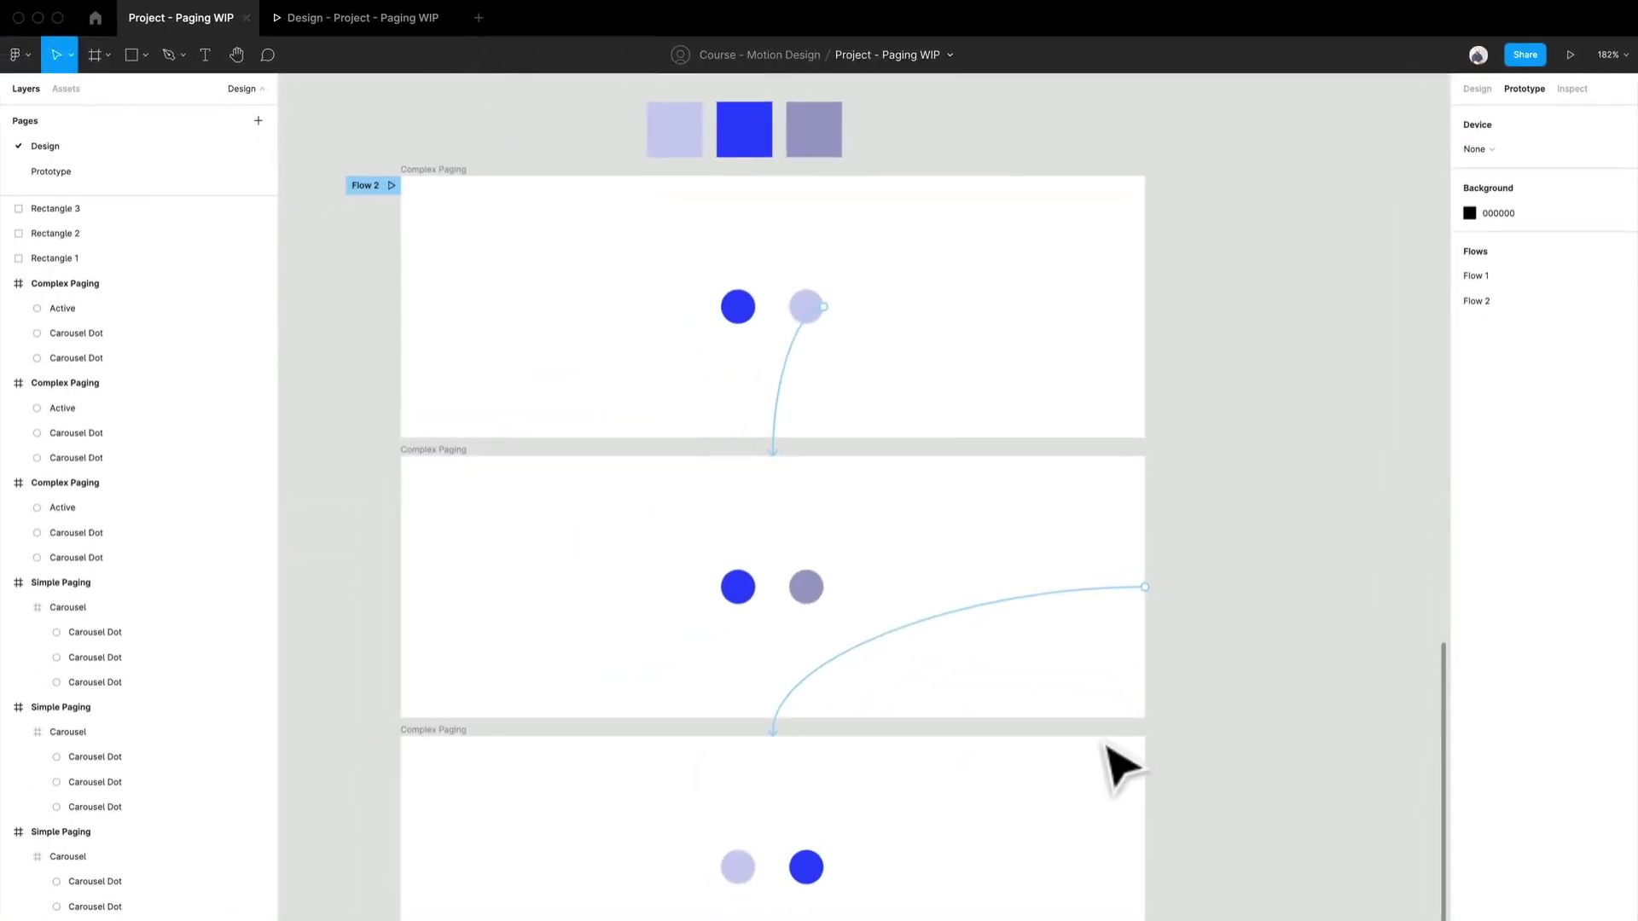
Preview Flow 2 in the prototype view and trigger the paging transition from the second dot
left_click(391, 29)
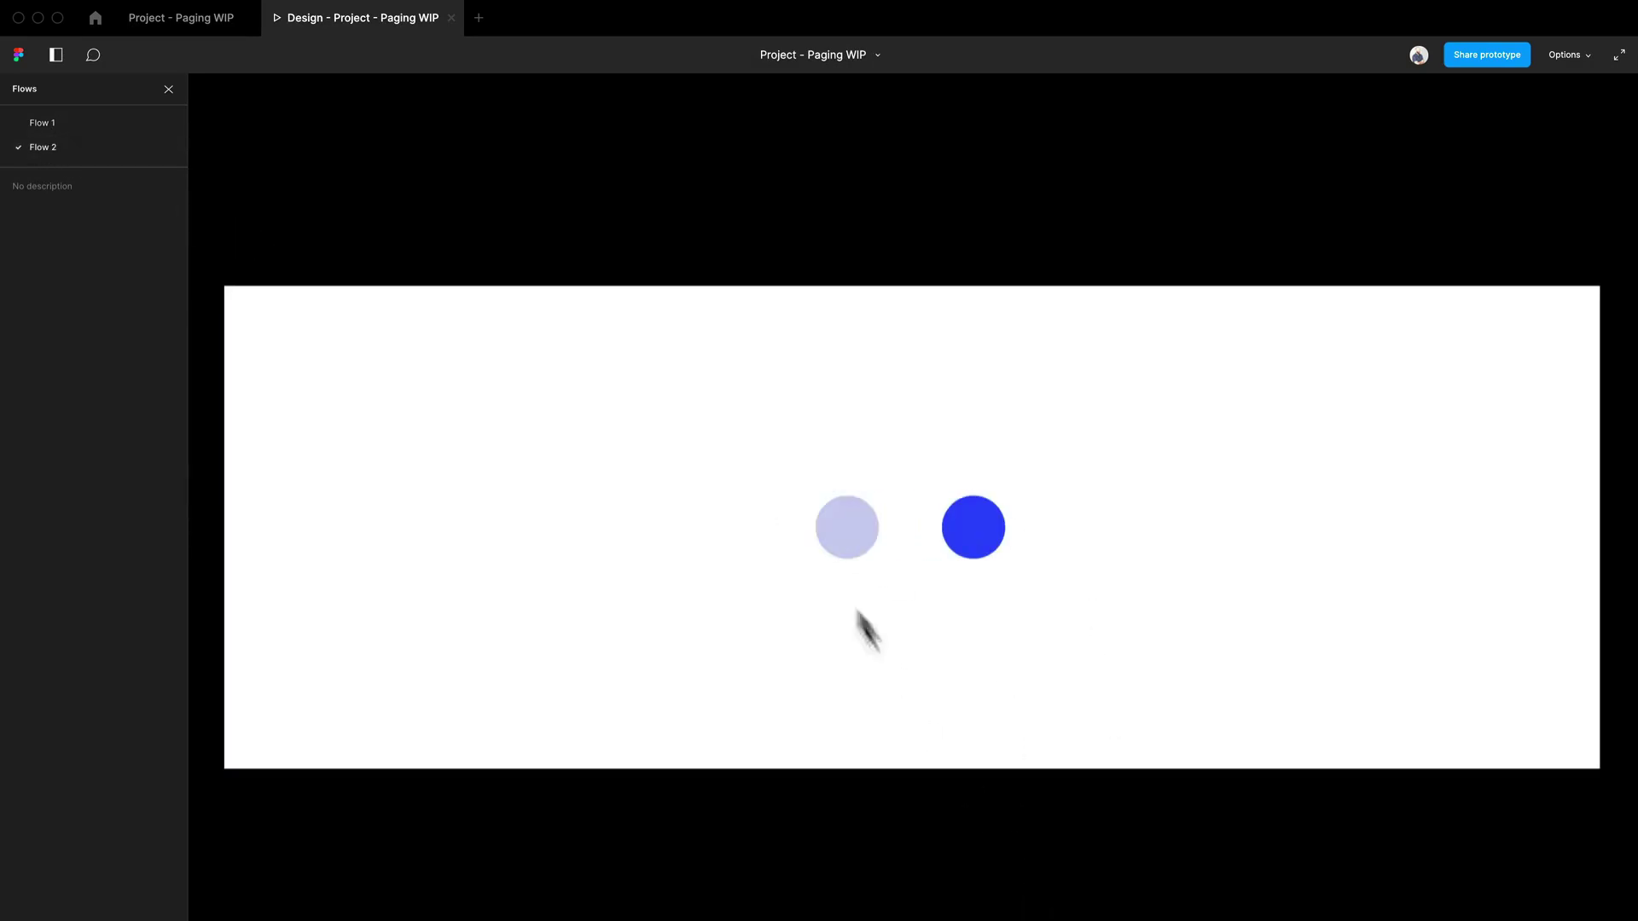
left_click(994, 534)
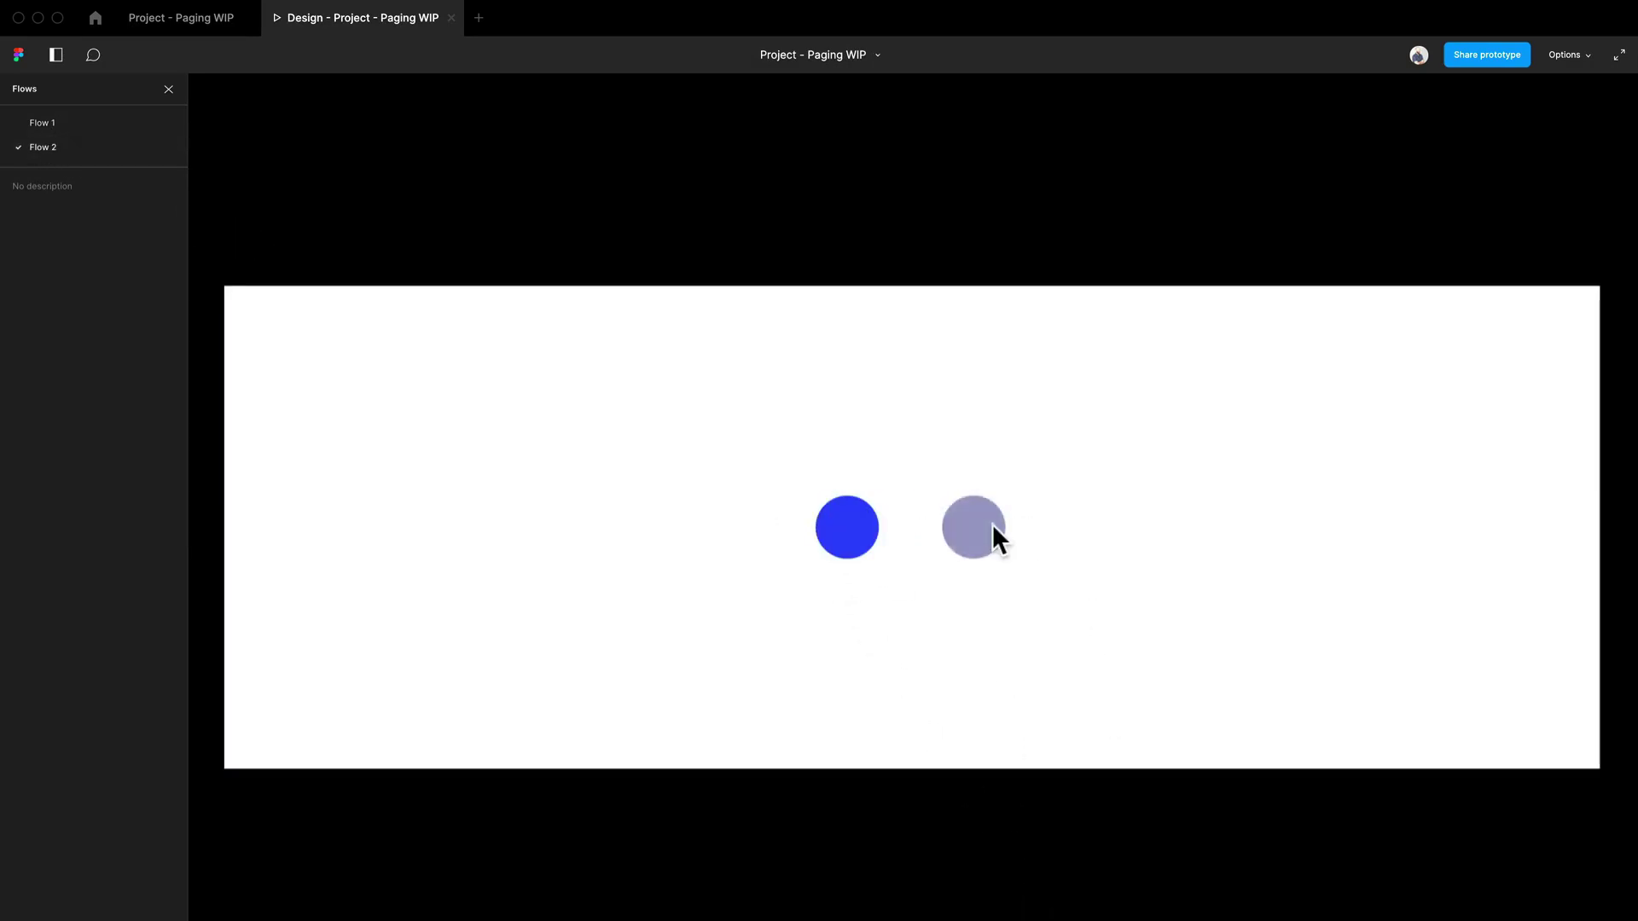
left_click(991, 523)
left_click(840, 514)
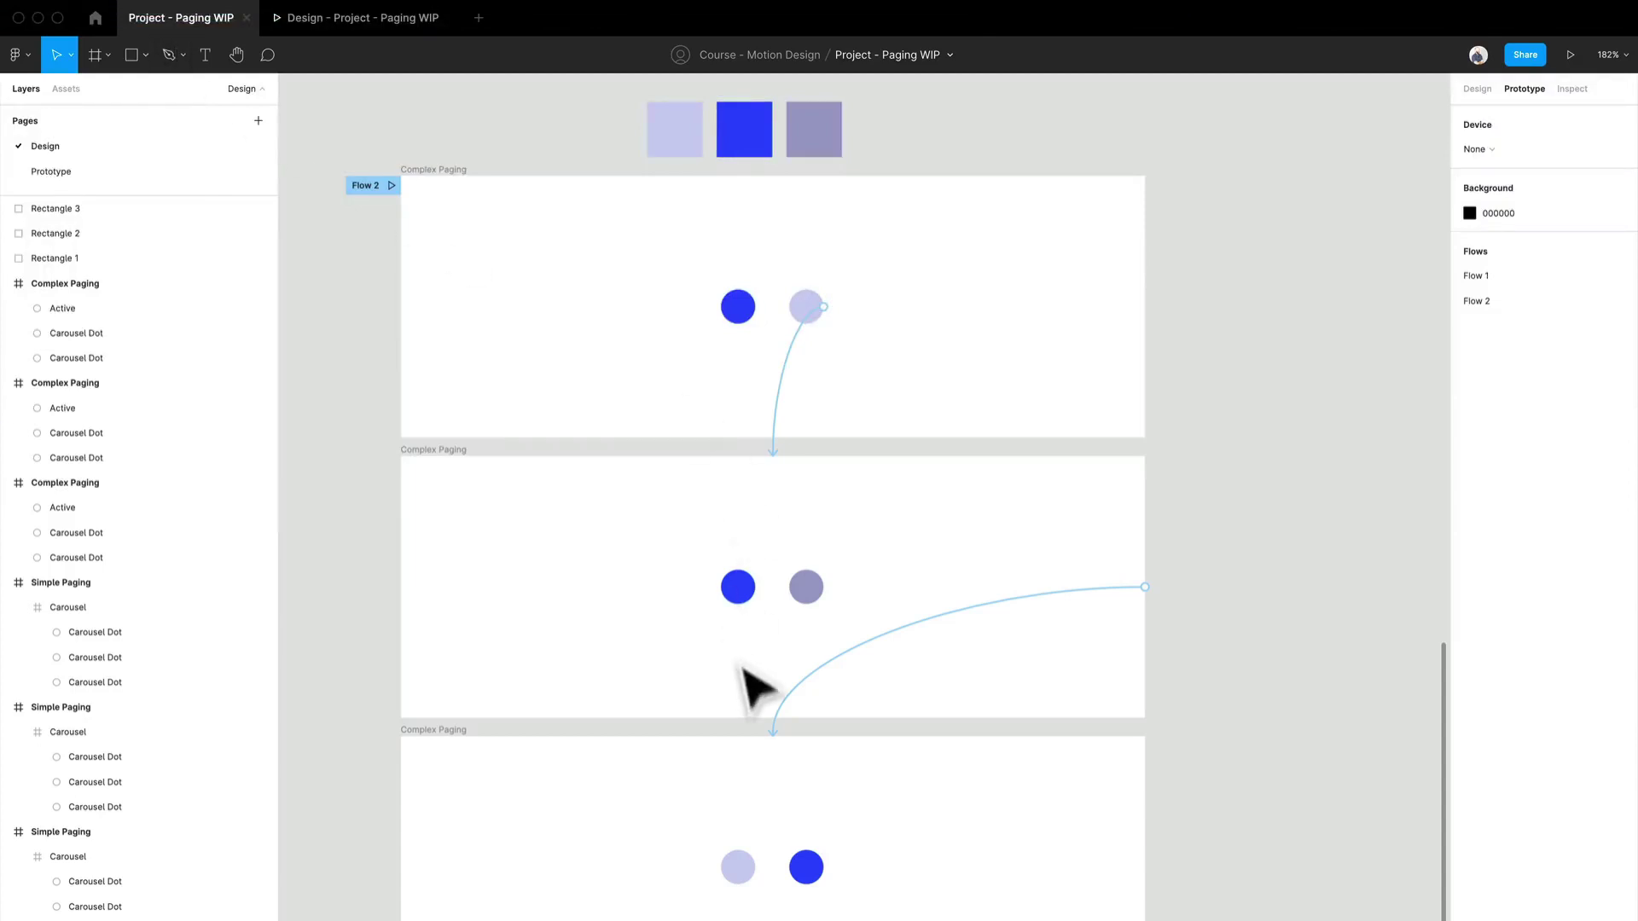
Try reshaping the third frame's Active dot into a 32 × 18 ellipse placed between the two carousel dots
scroll(749, 687, "down", 5)
left_click(1477, 88)
left_click_drag(505, 487, 750, 669)
left_click(755, 664)
scroll(756, 668, "up", 10)
left_click_drag(674, 657, 643, 625)
left_click_drag(734, 585, 584, 627)
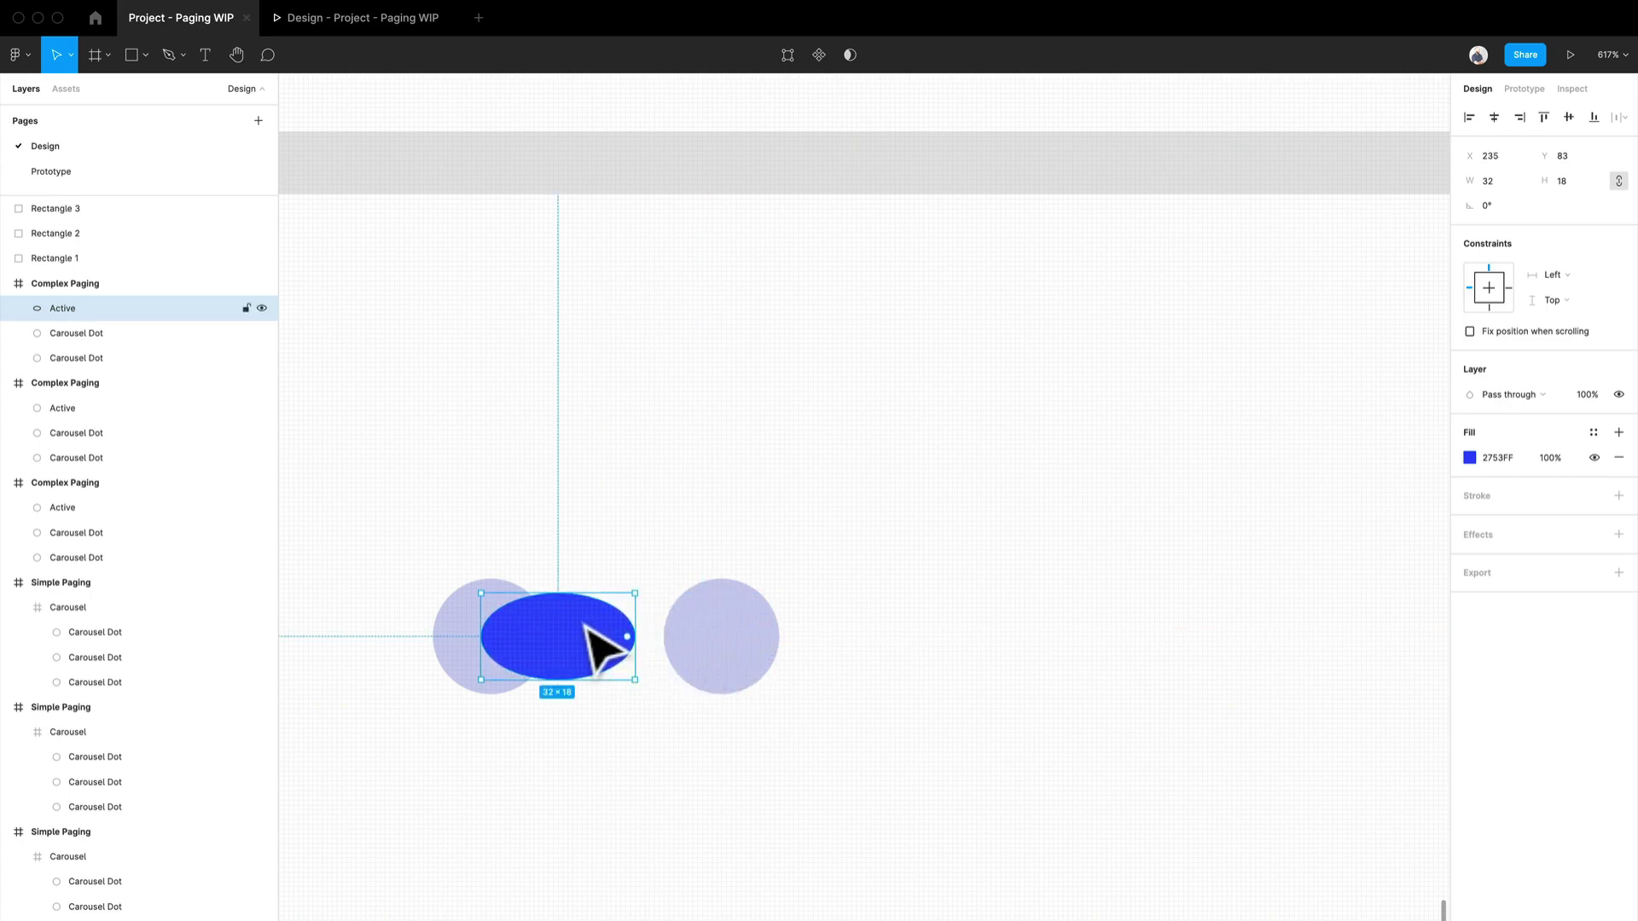
Undo the resizing and moving of the third frame's Active dot
key("super+z")
key("super+z")
key("super+z")
key("super+z")
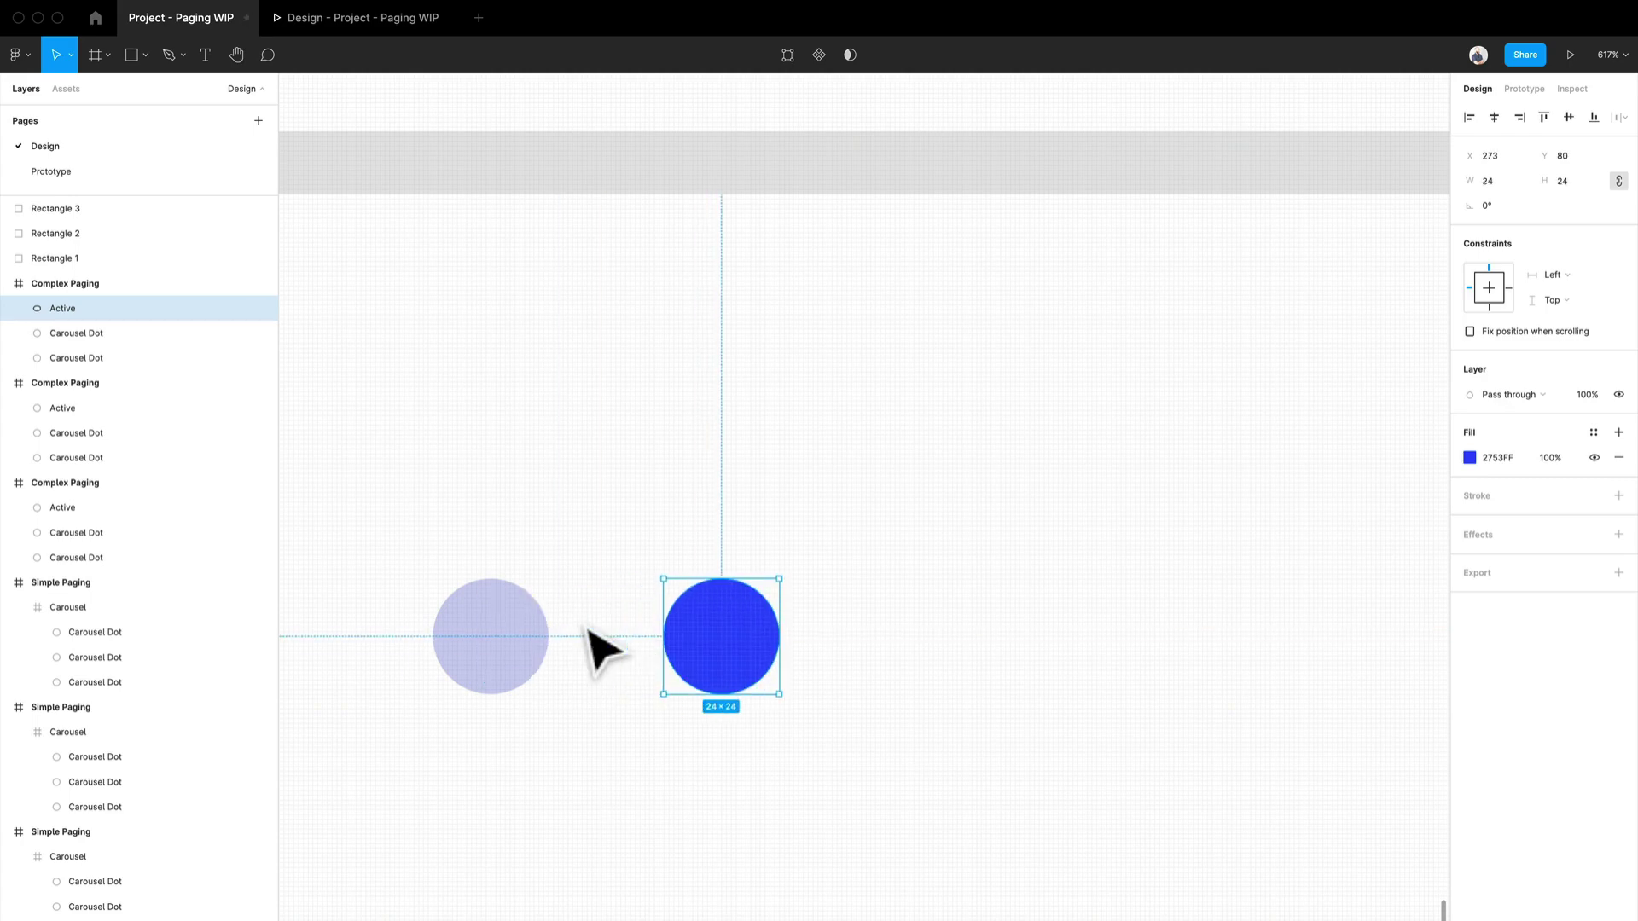
scroll(601, 648, "down", 6)
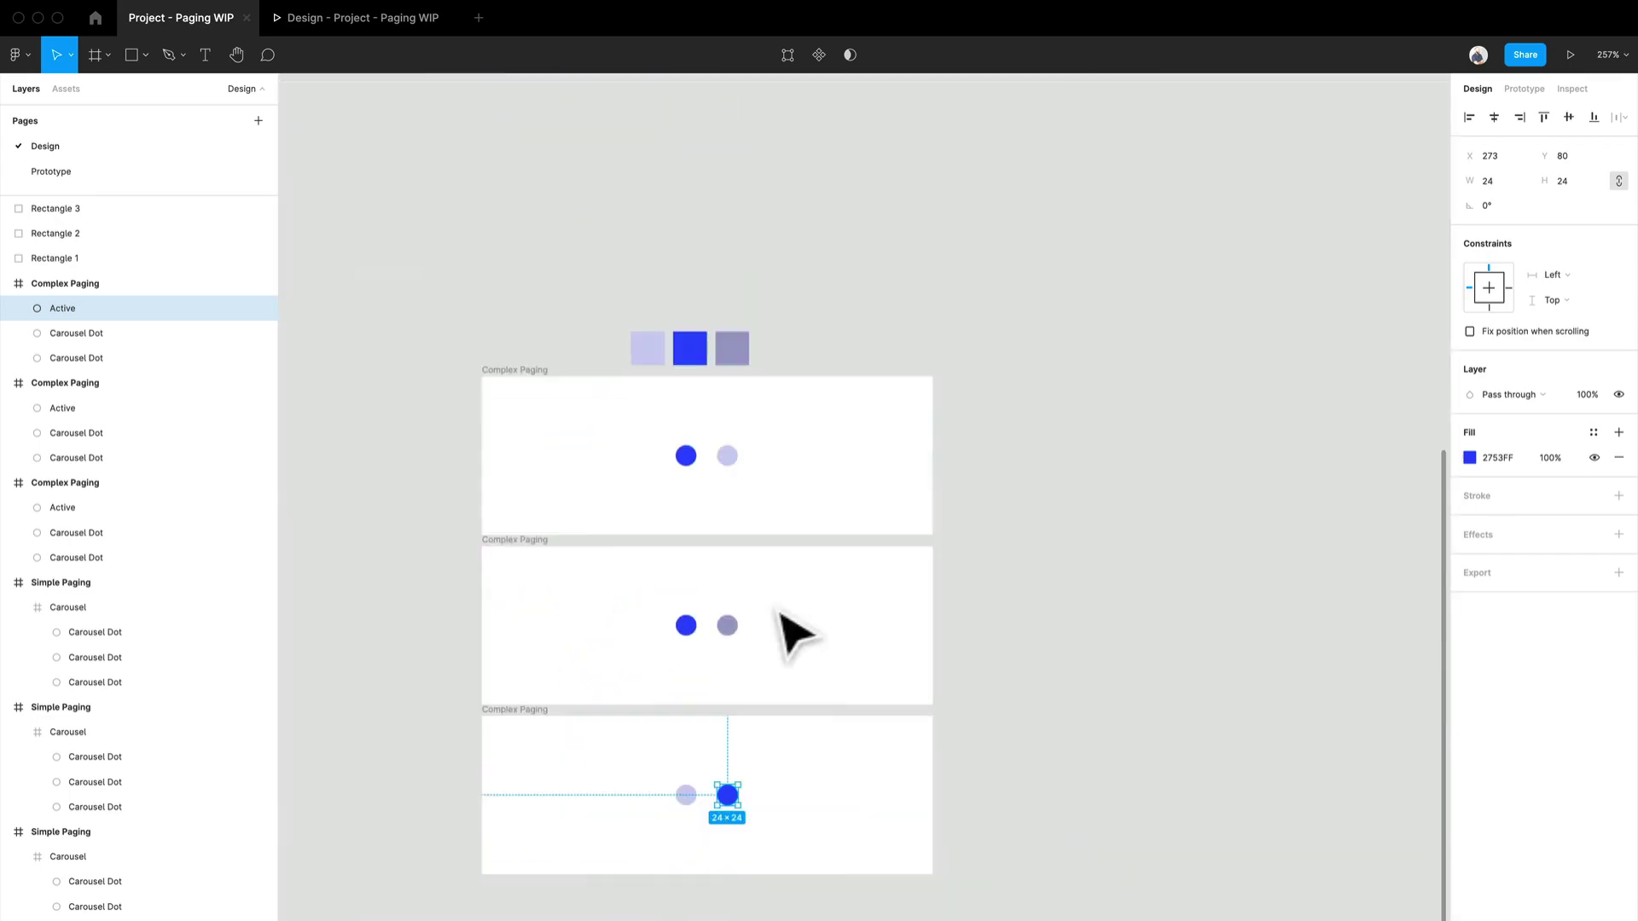
Remove the prototype connections leading from the second frame and from the first frame's light dot
left_click(1077, 603)
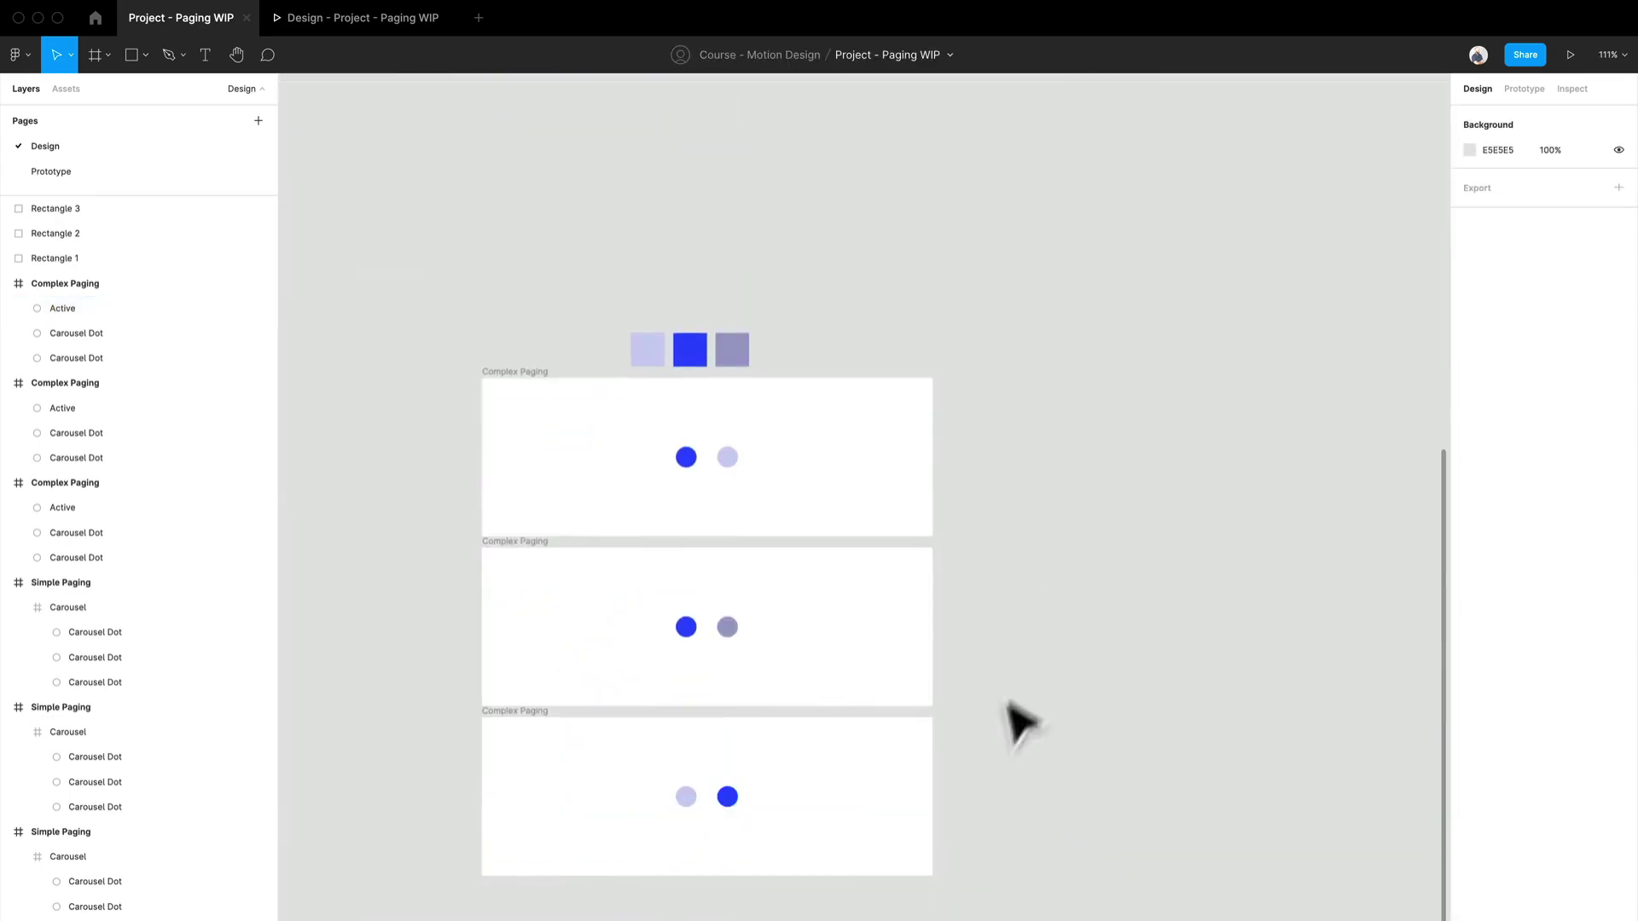
left_click(1524, 89)
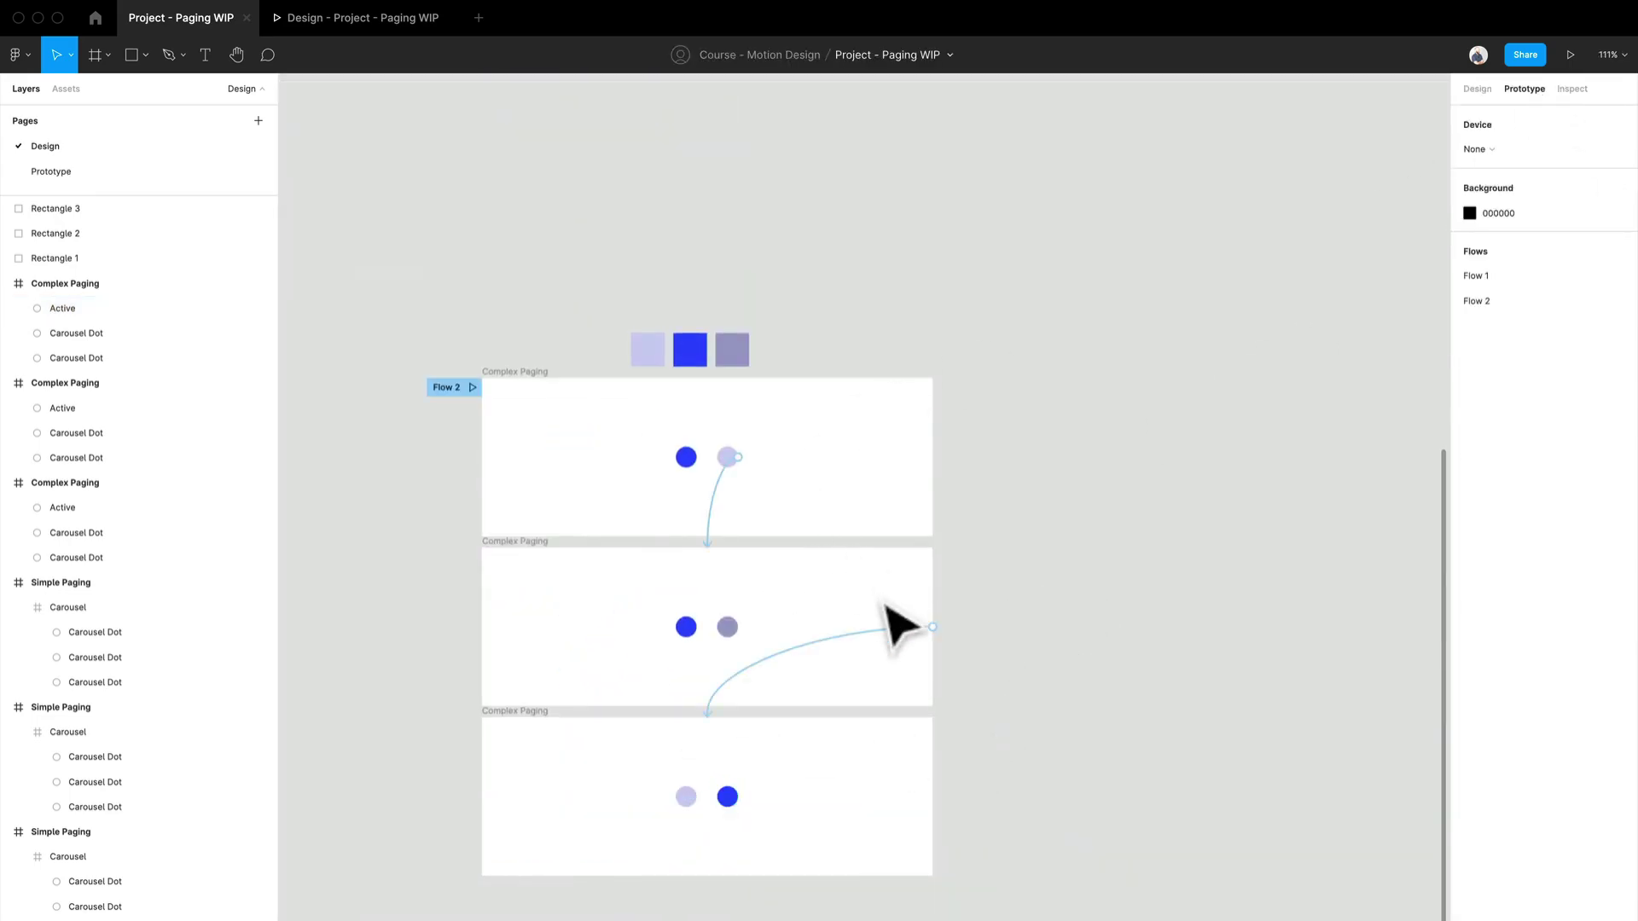
left_click(879, 638)
key("Escape")
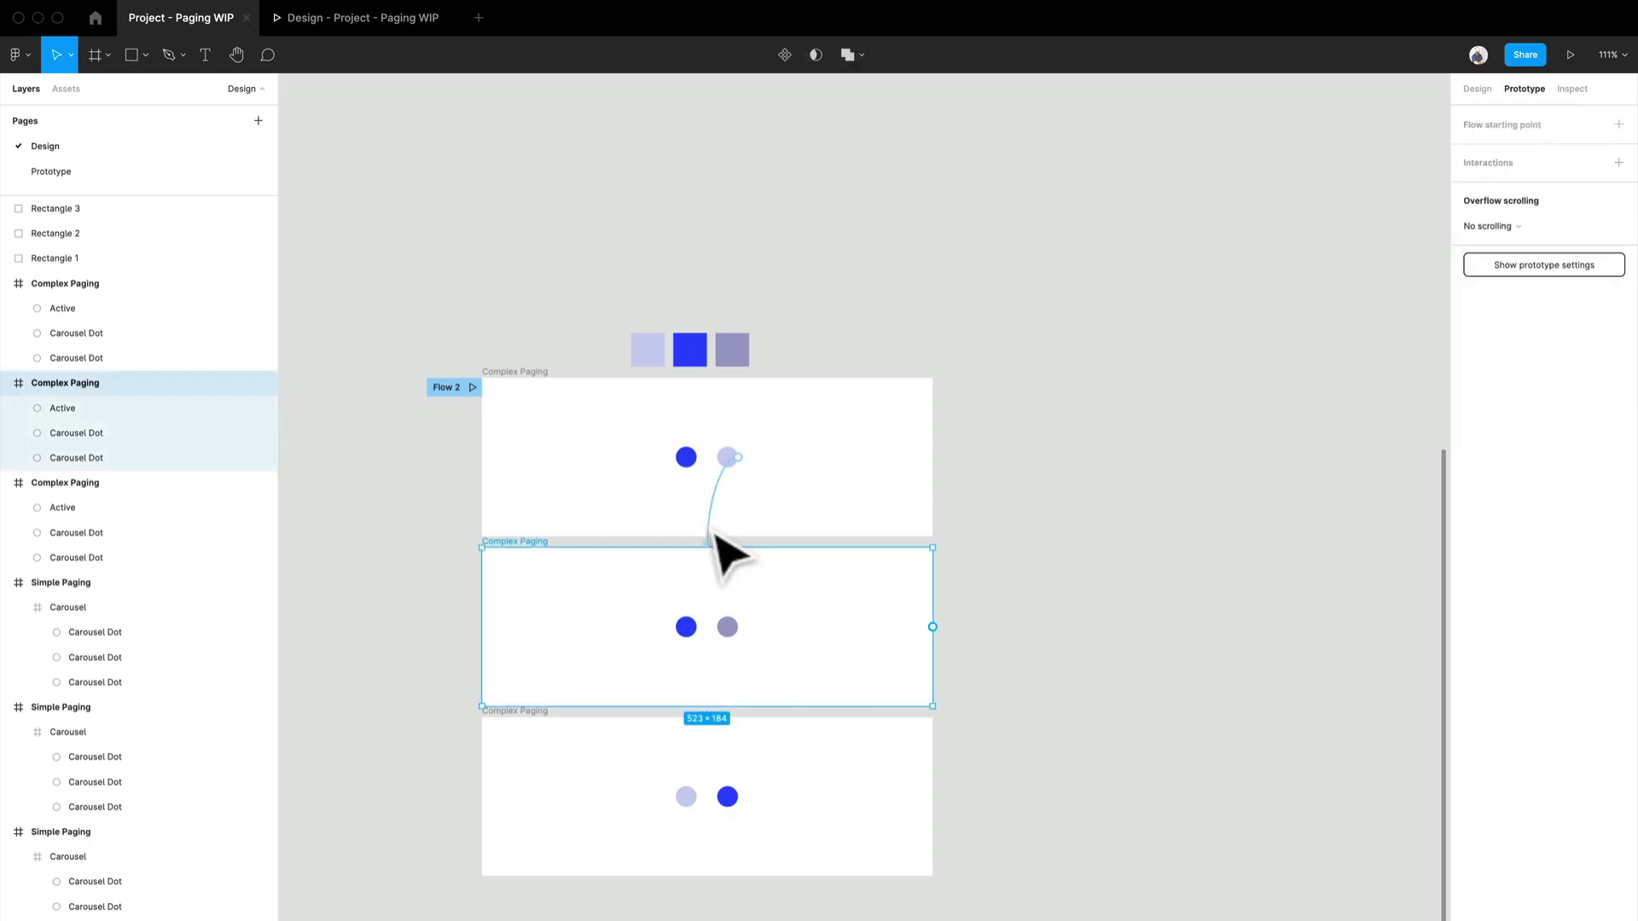
left_click(720, 553)
left_click(1077, 519)
scroll(1024, 543, "right", 3)
scroll(1023, 544, "down", 2)
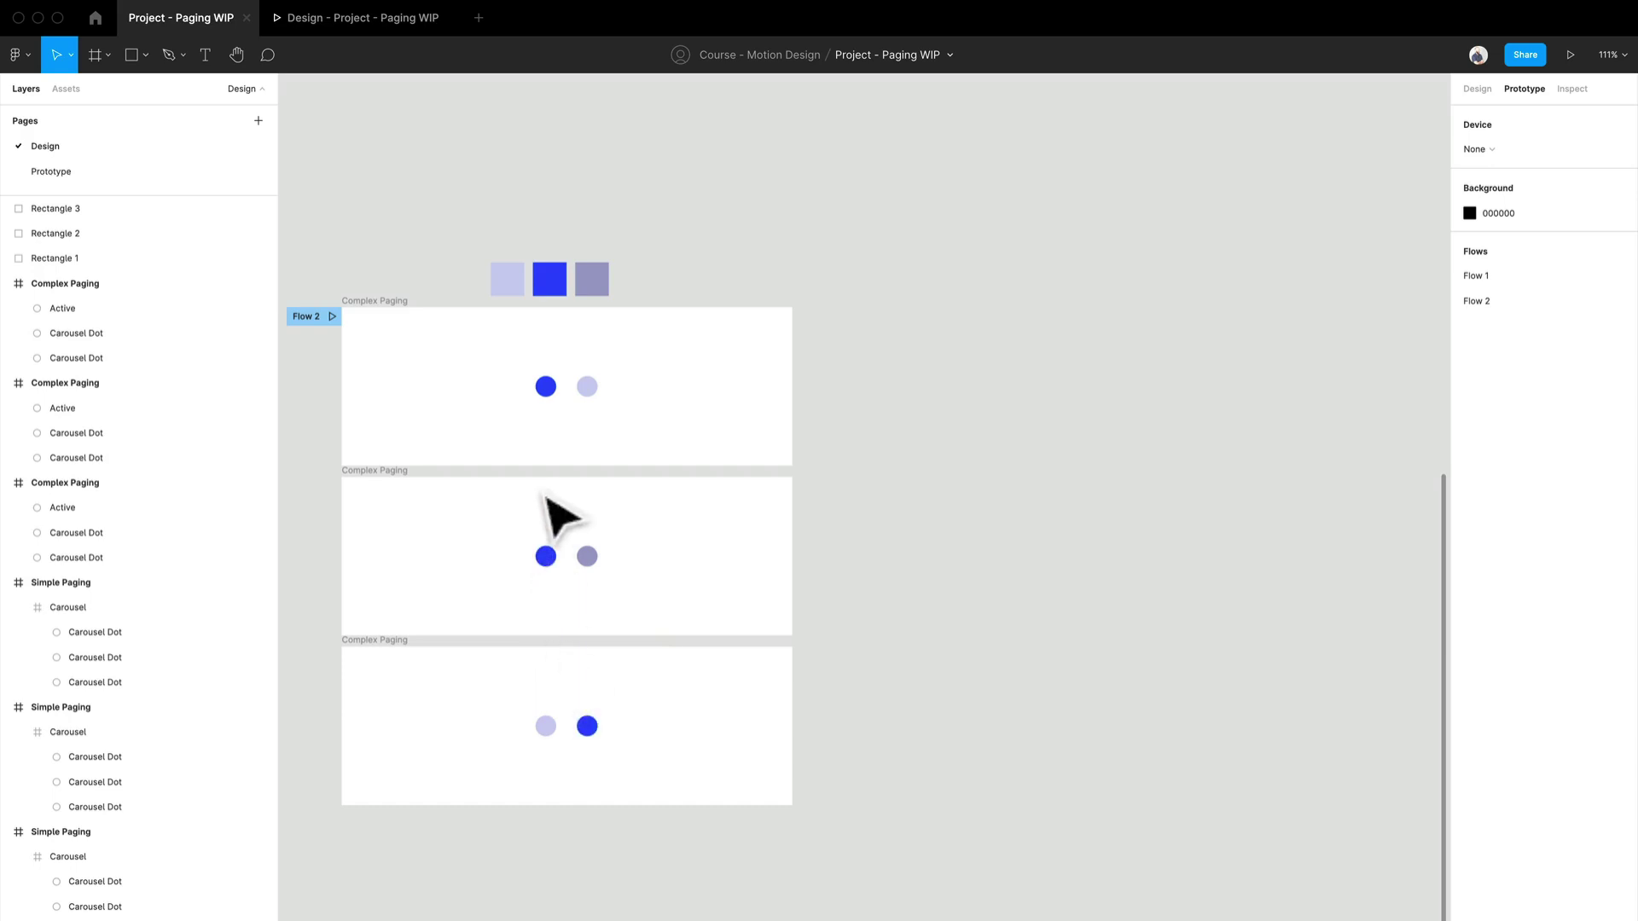
Narrow the second frame's Active dot from its outer right edge to 18 × 24, keeping its left edge at X 225
scroll(549, 529, "up", 5)
scroll(540, 550, "left", 5)
scroll(540, 550, "down", 1)
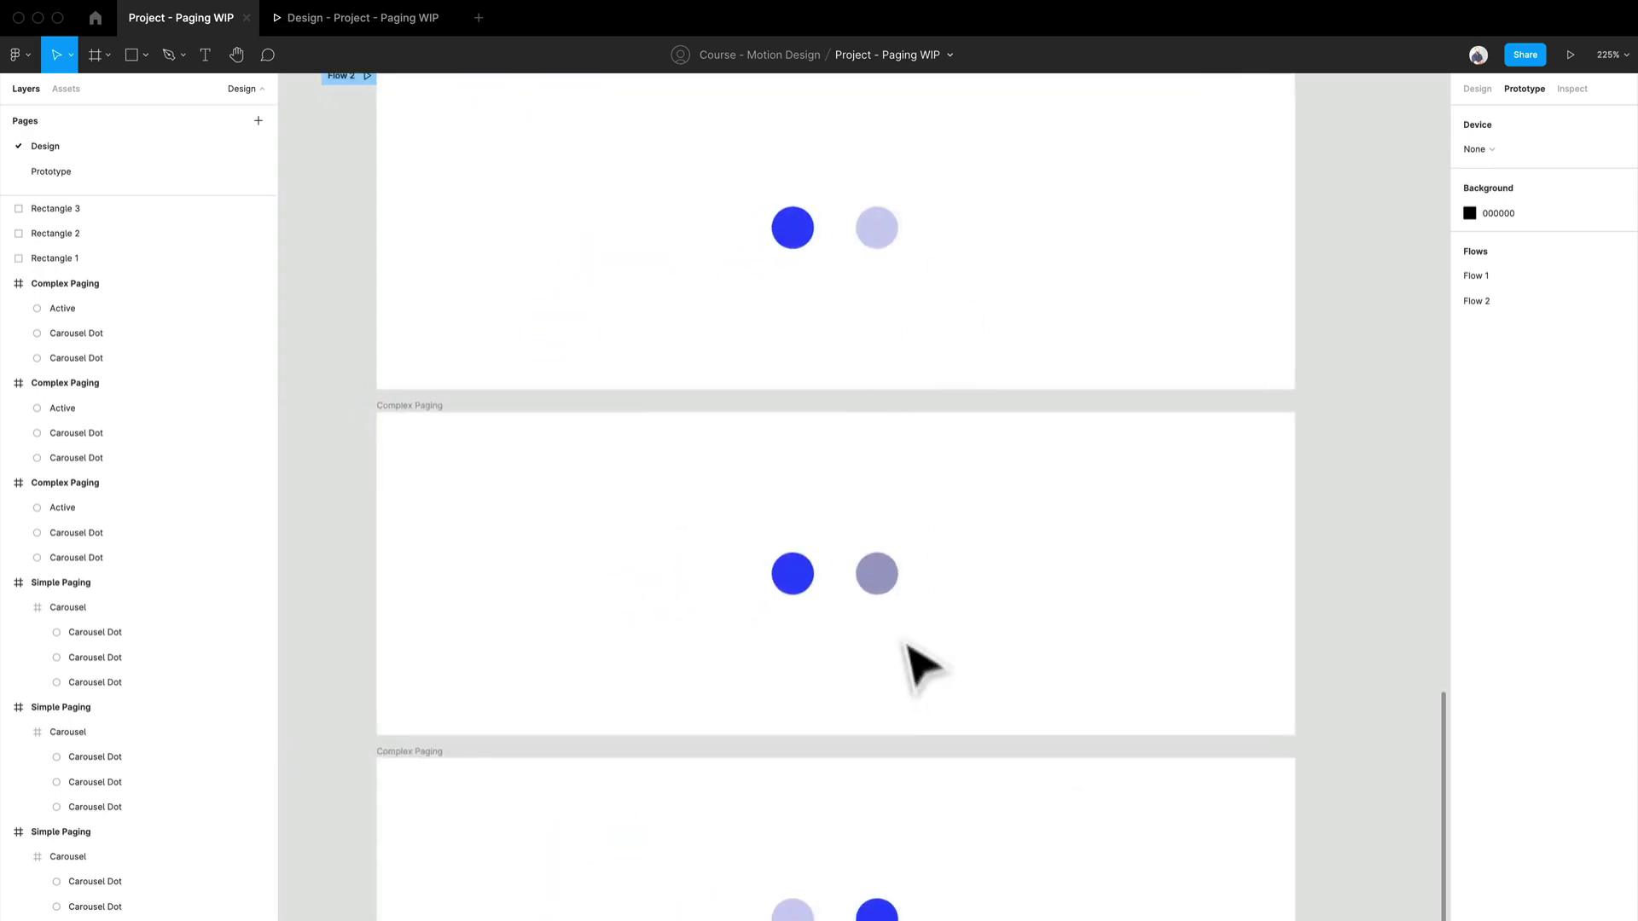
left_click(809, 584)
left_click(1469, 91)
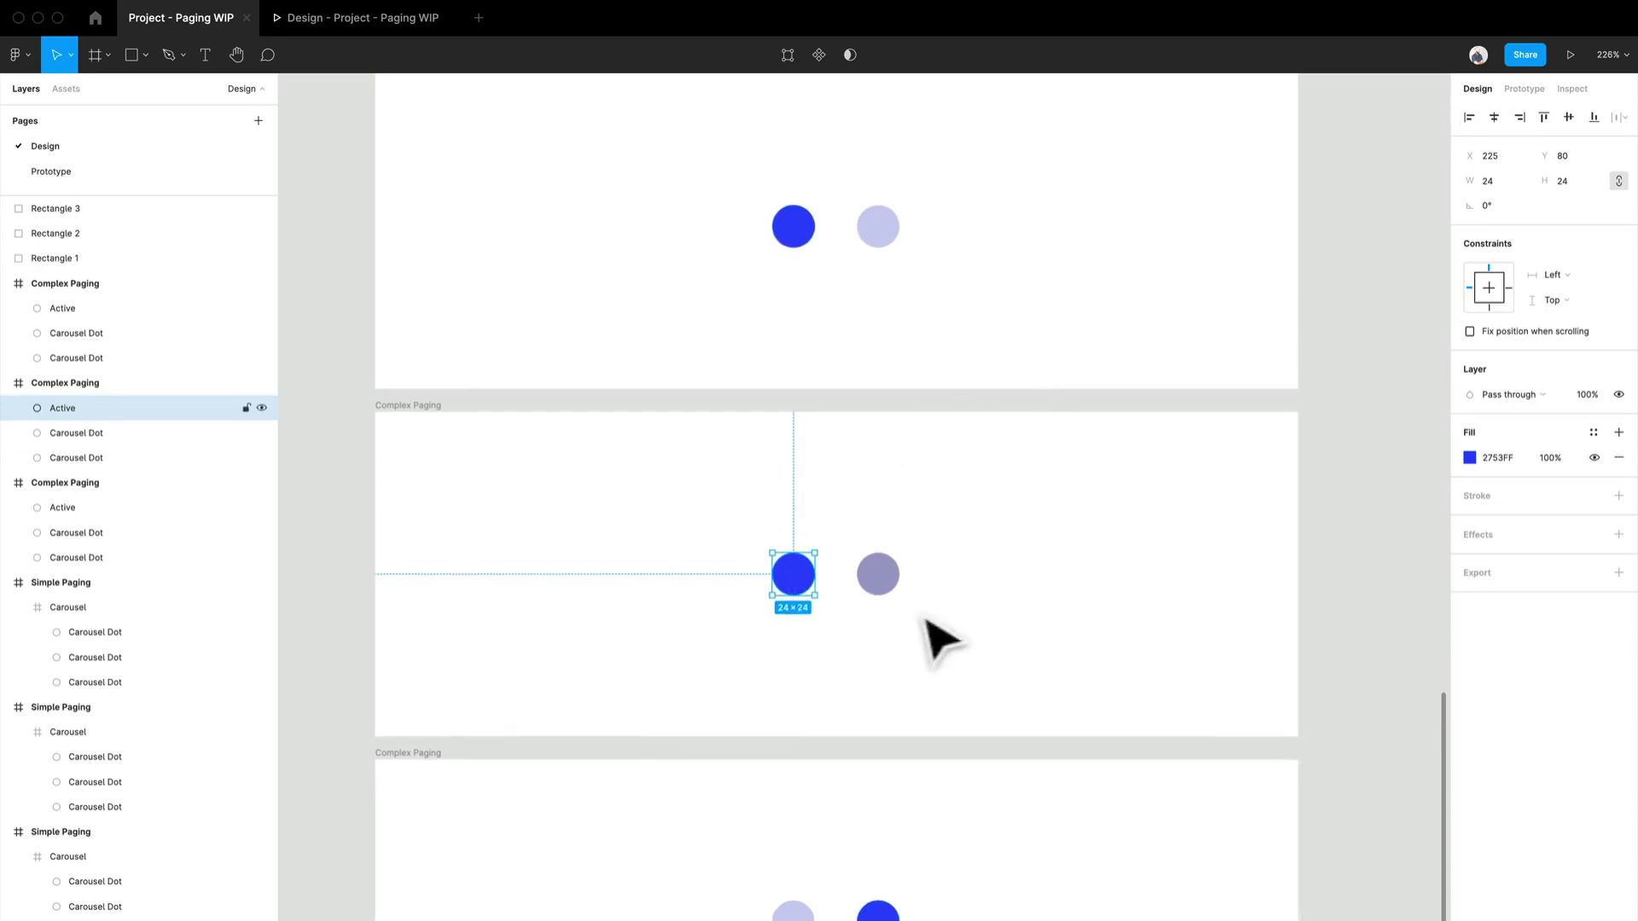
scroll(769, 590, "up", 10)
scroll(768, 622, "down", 1)
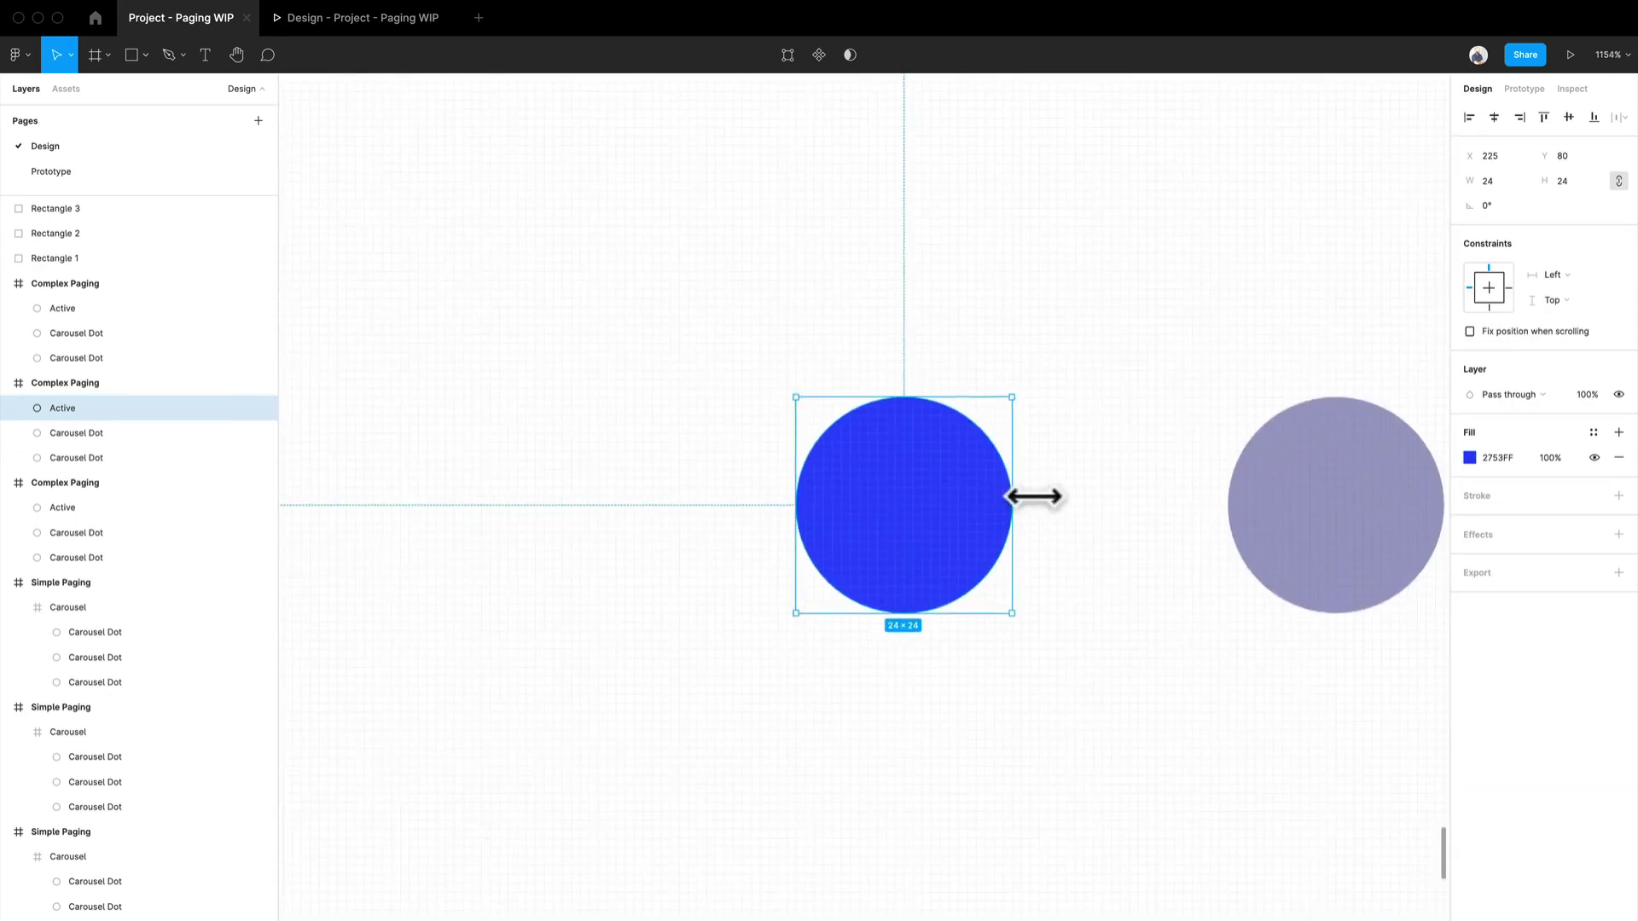
left_click_drag(1033, 496, 978, 491)
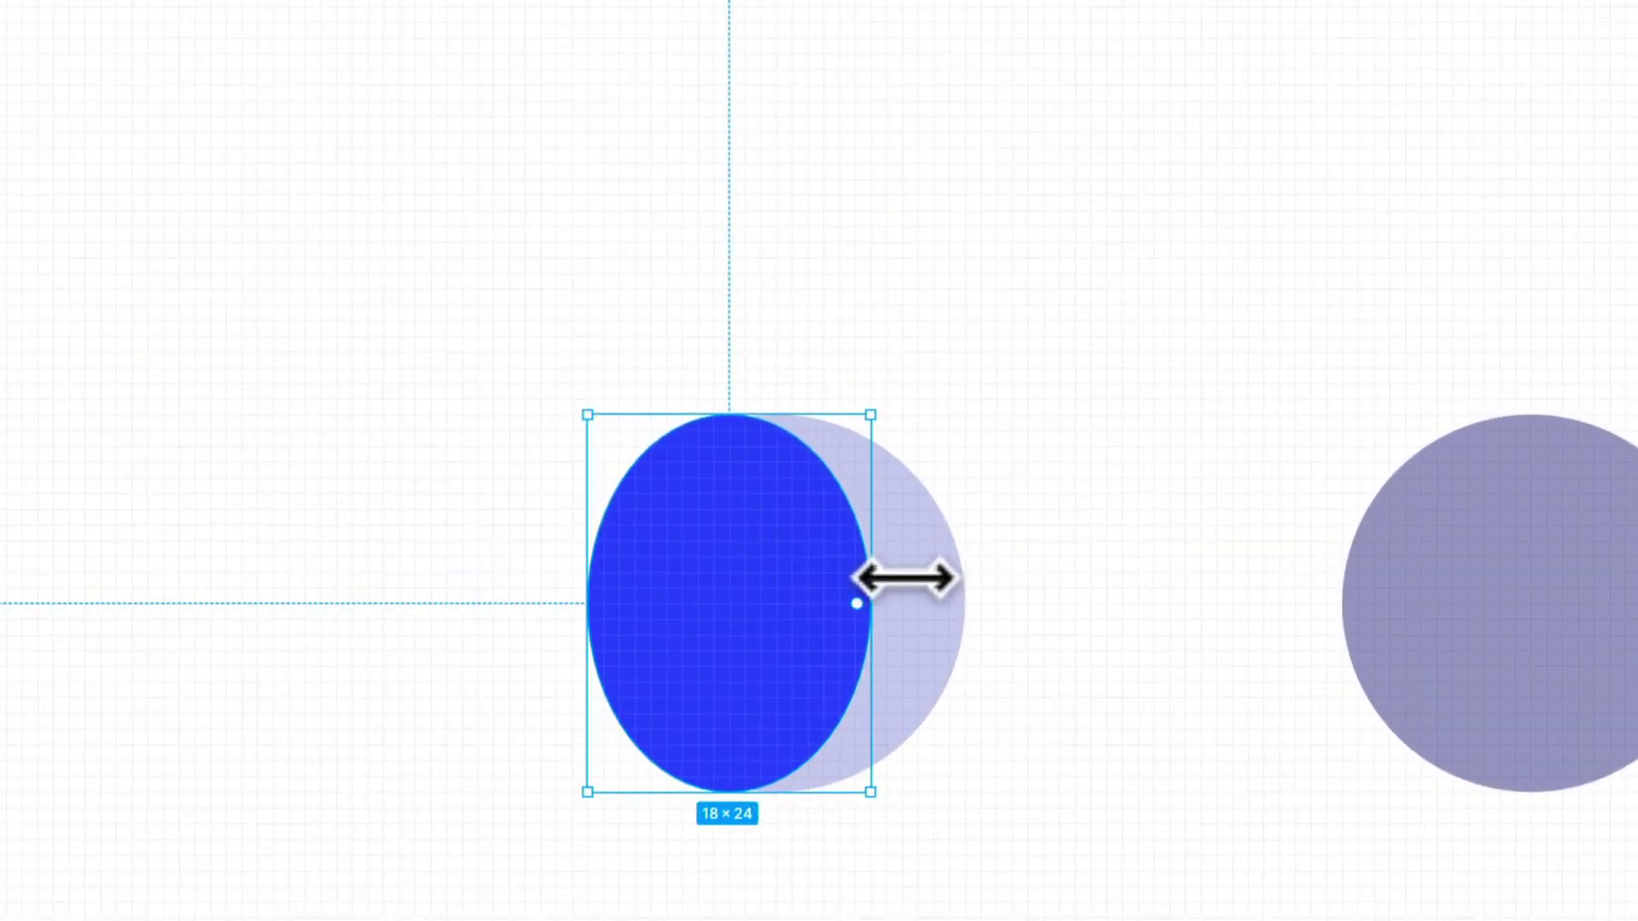
scroll(904, 578, "down", 4)
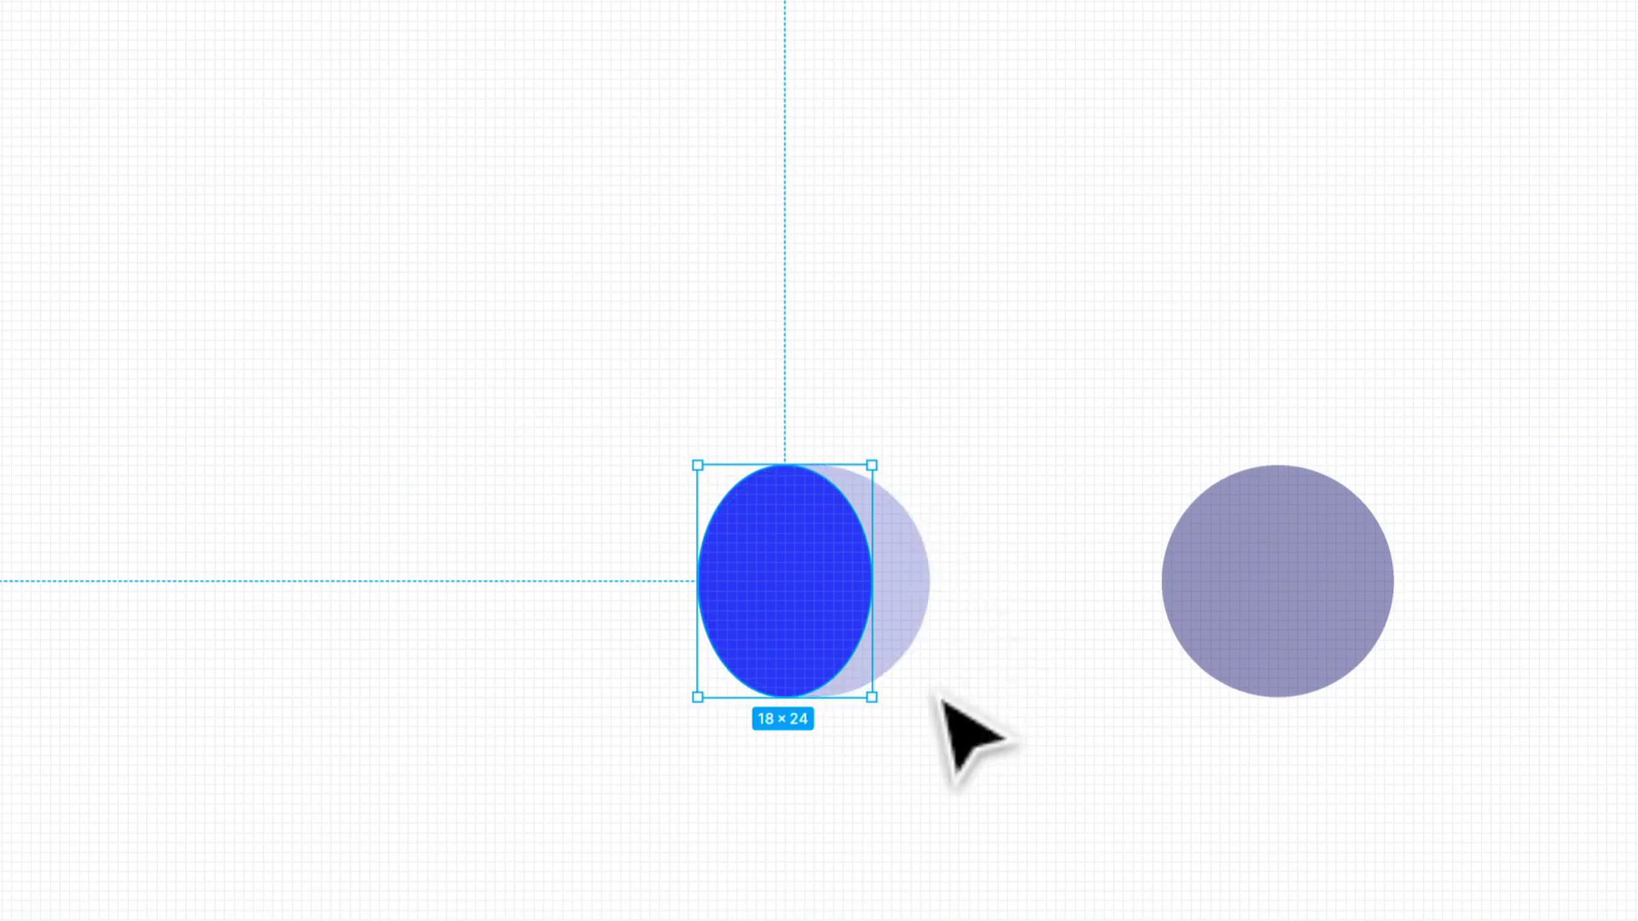
scroll(1288, 580, "down", 3)
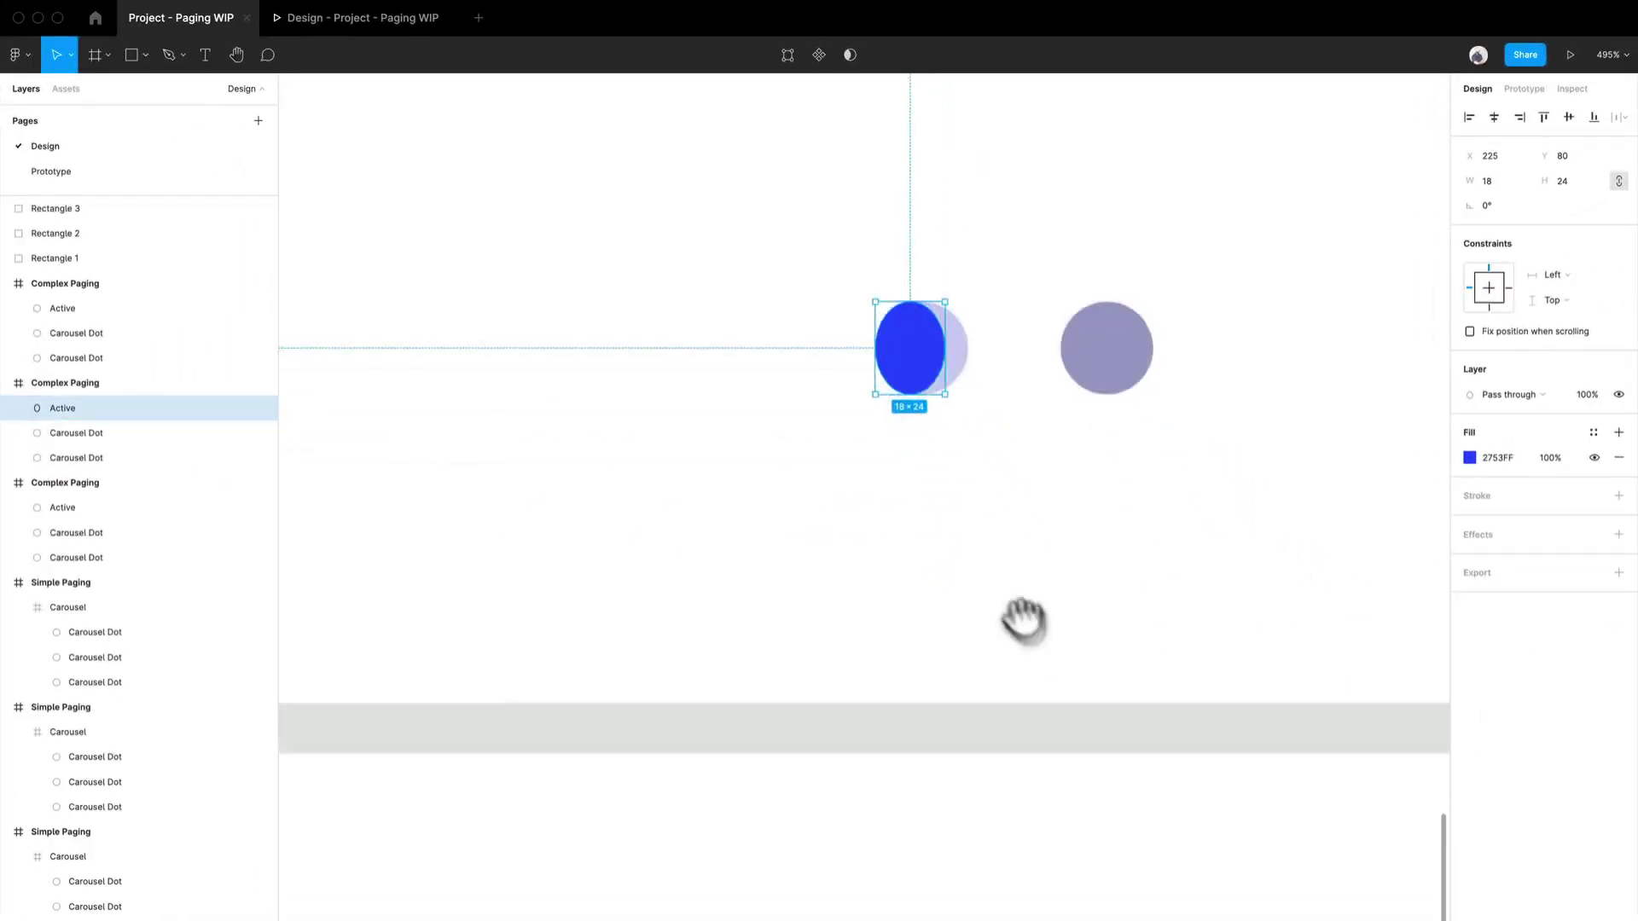
Flatten the third frame's Active dot to a height of 18 about its centre and stretch its left edge outward to a width of 29
left_click_drag(1118, 785, 964, 545)
scroll(973, 563, "down", 5)
scroll(870, 567, "up", 1)
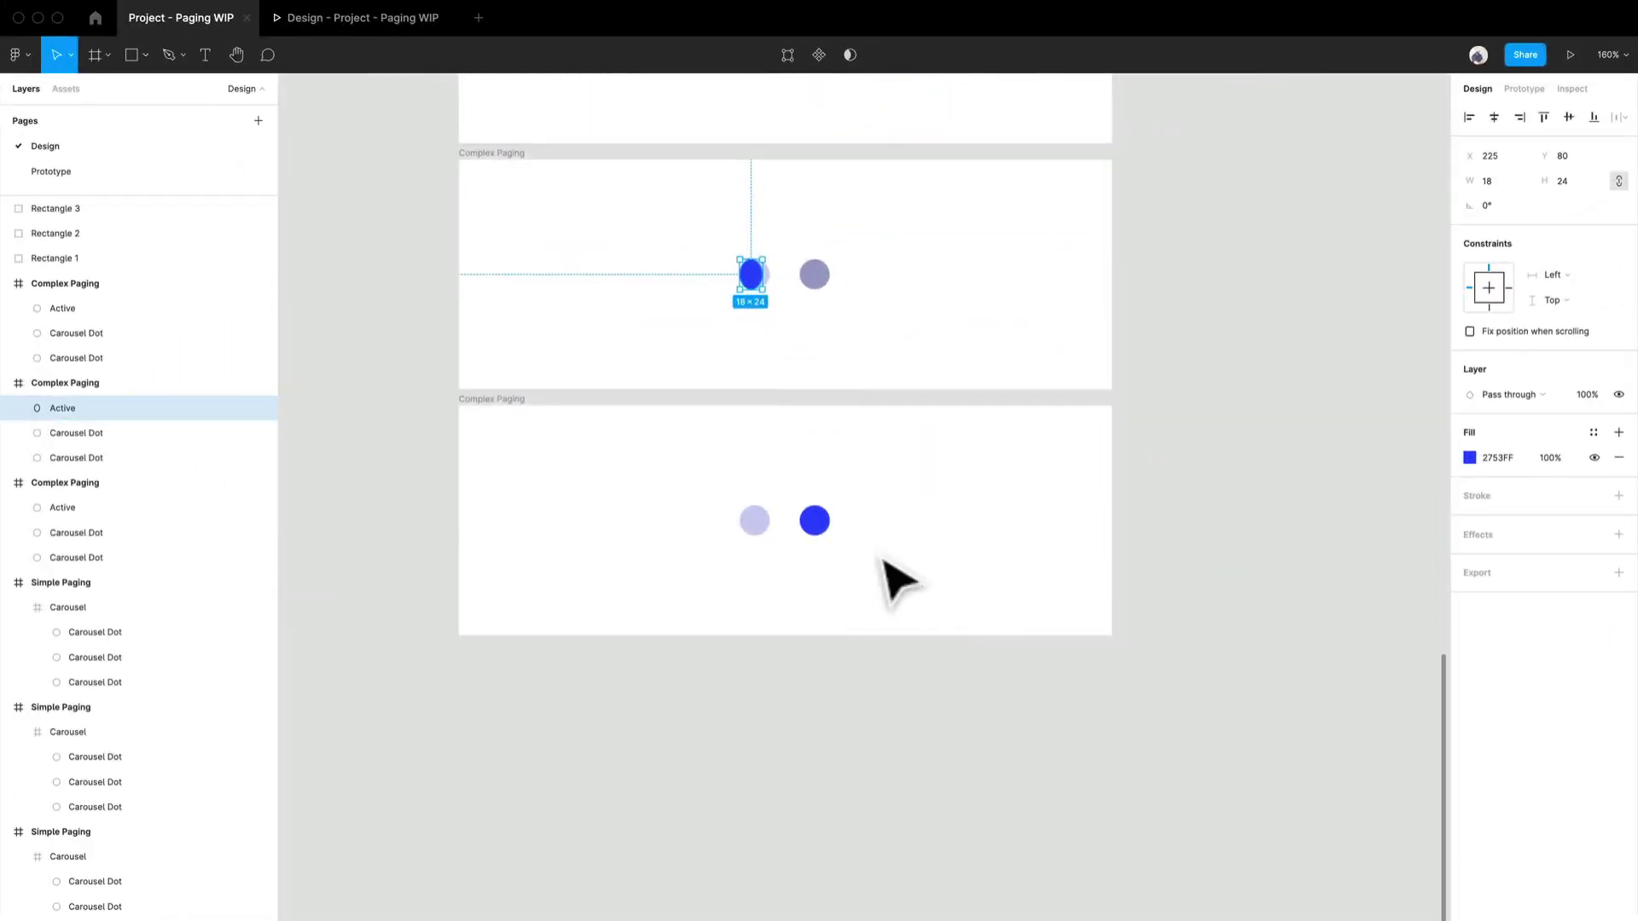
scroll(874, 565, "up", 1)
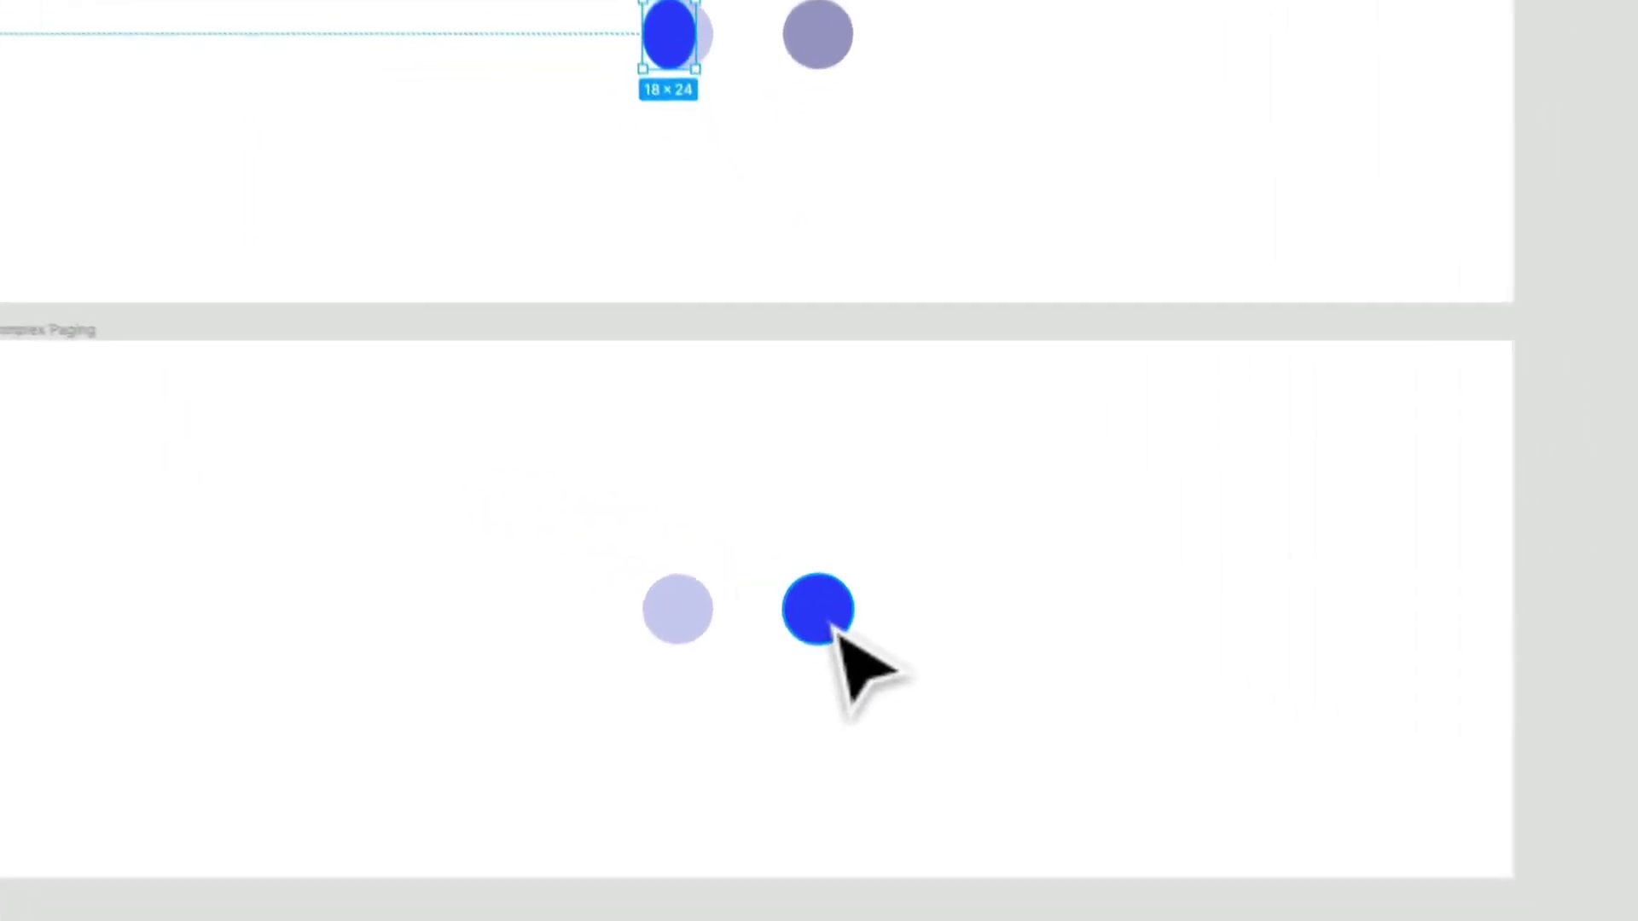
left_click(802, 522)
scroll(809, 637, "up", 3)
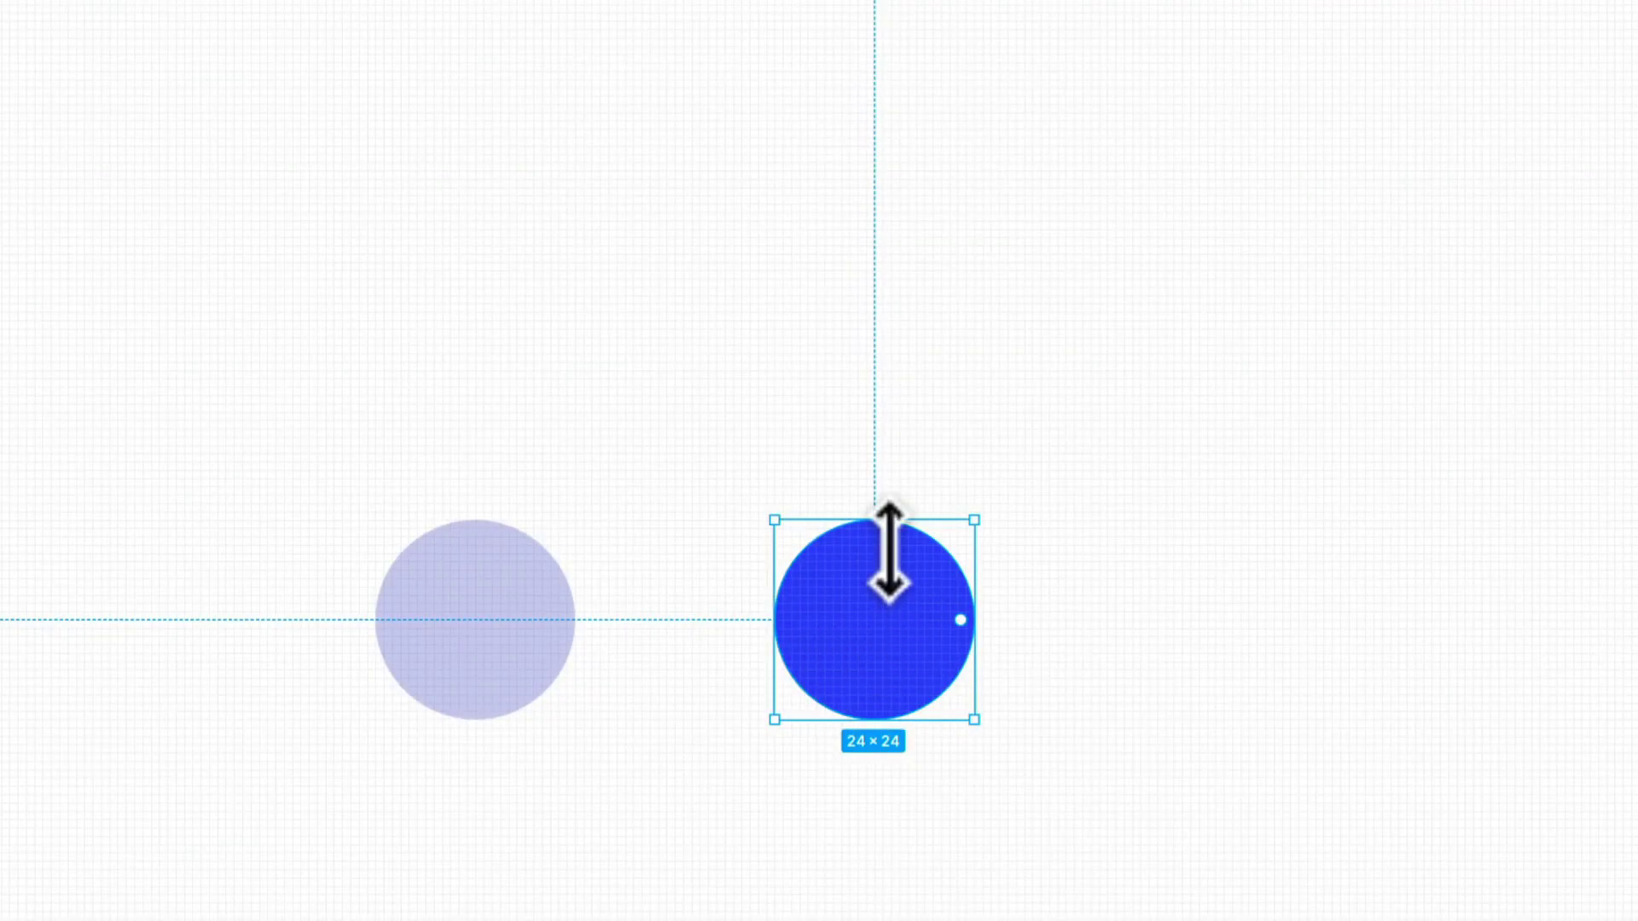
mouse_move(884, 551)
left_mouse_down()
mouse_move(887, 593)
mouse_move(887, 575)
left_mouse_up()
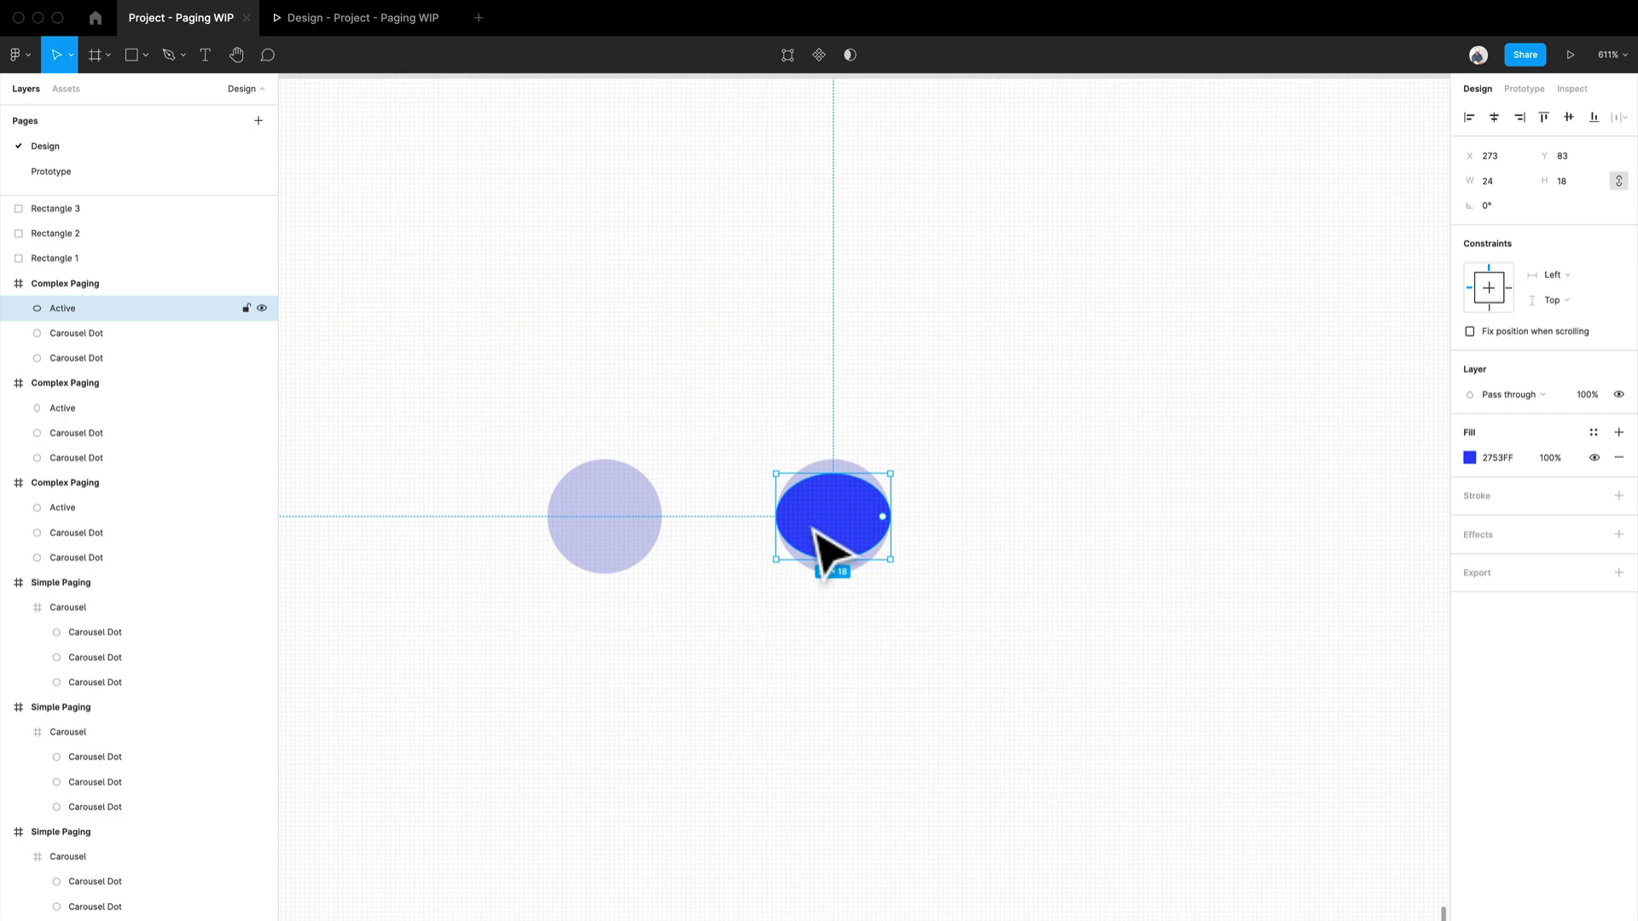
left_click_drag(776, 539, 754, 537)
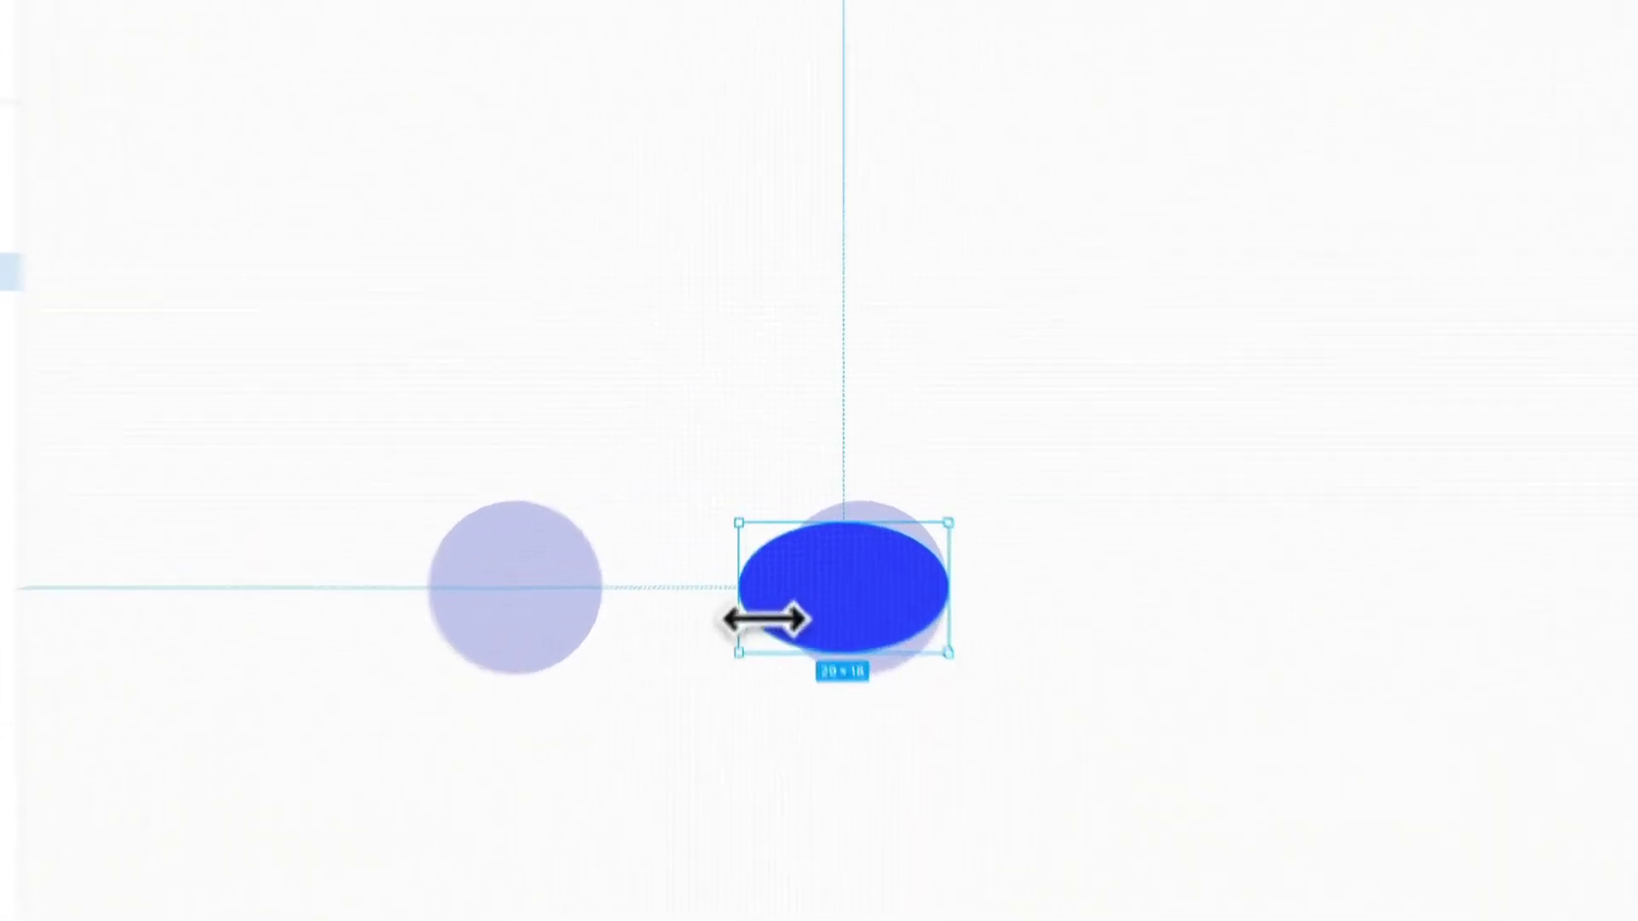
left_click_drag(754, 656, 764, 656)
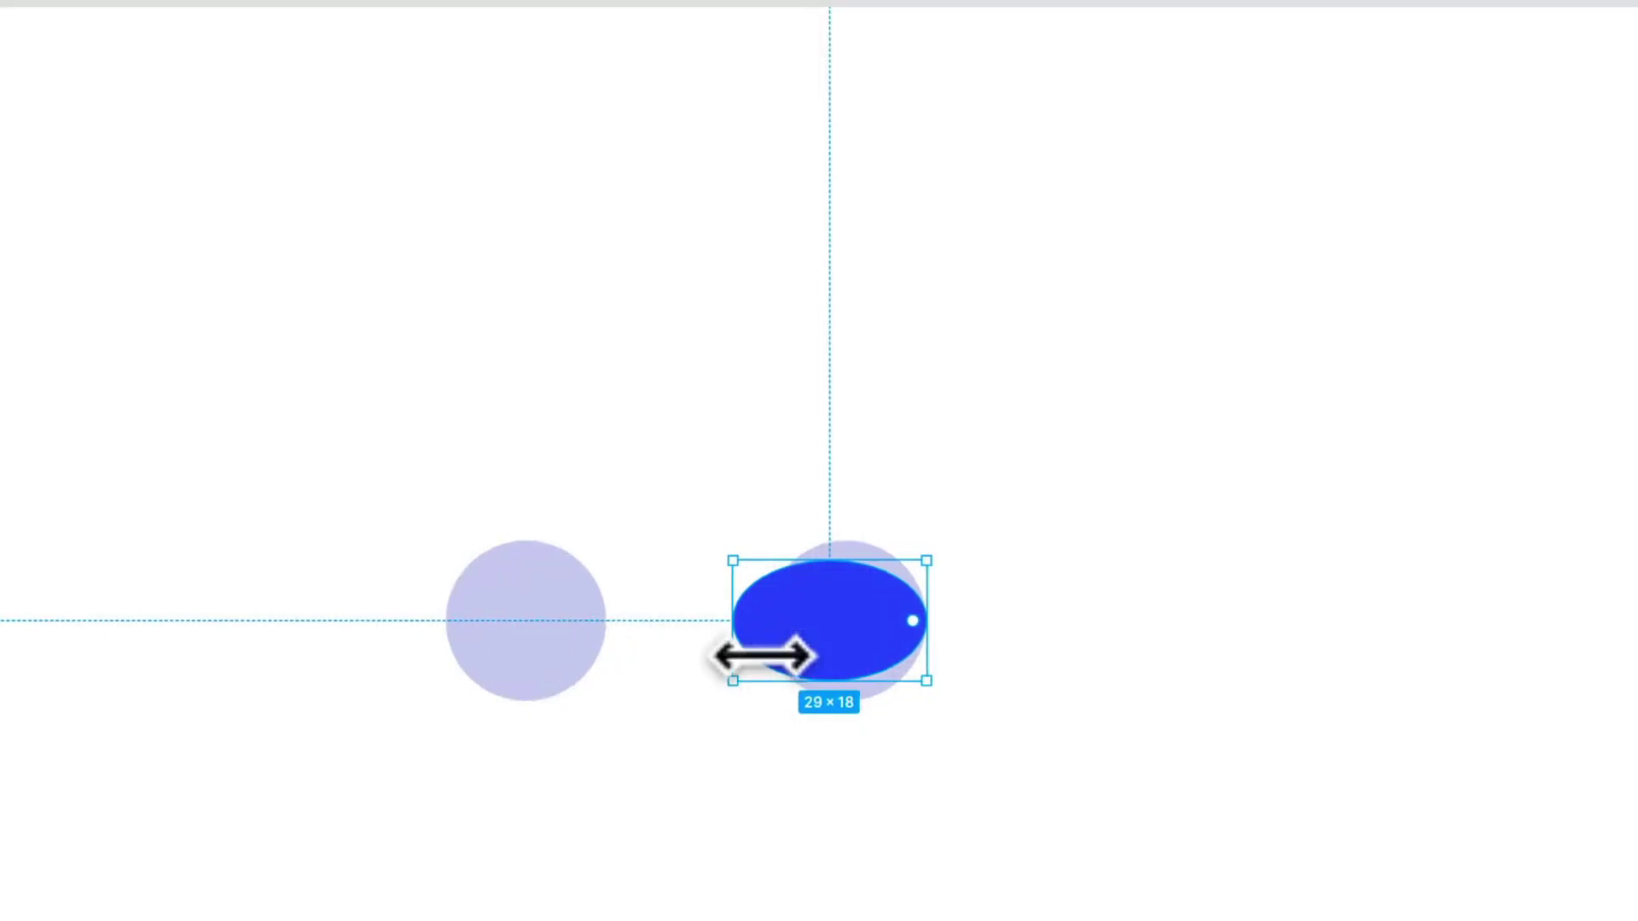
Fill the carousel dot behind the third frame's Active ellipse with 9EA2C6, sampled from the second frame's darker dot
scroll(964, 495, "up", 5)
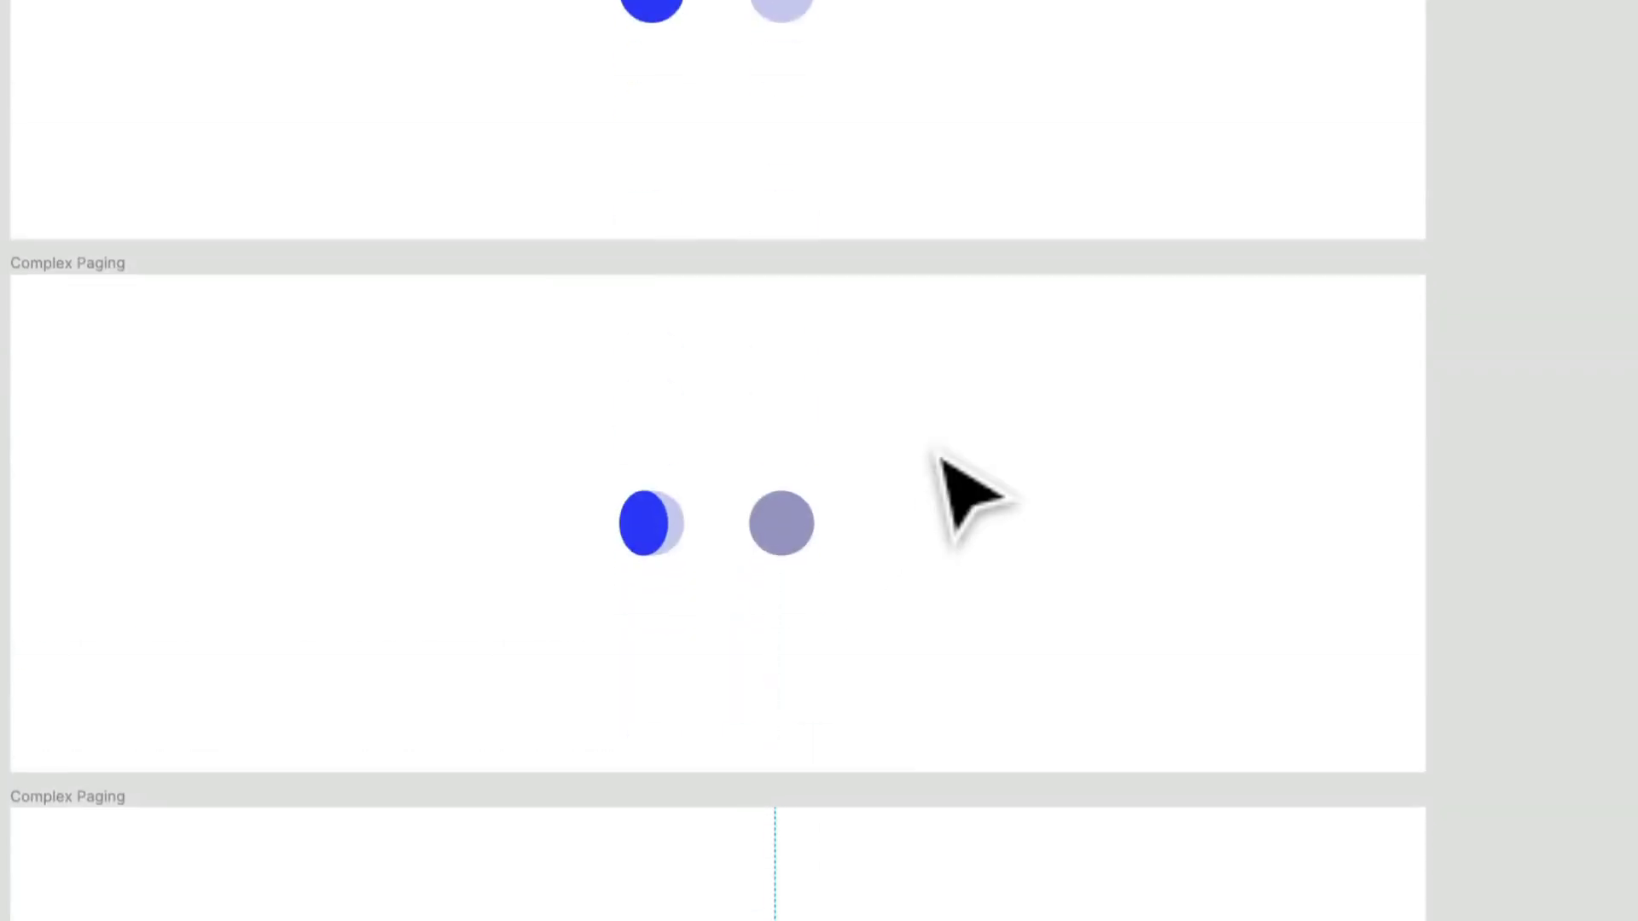
scroll(947, 477, "down", 4)
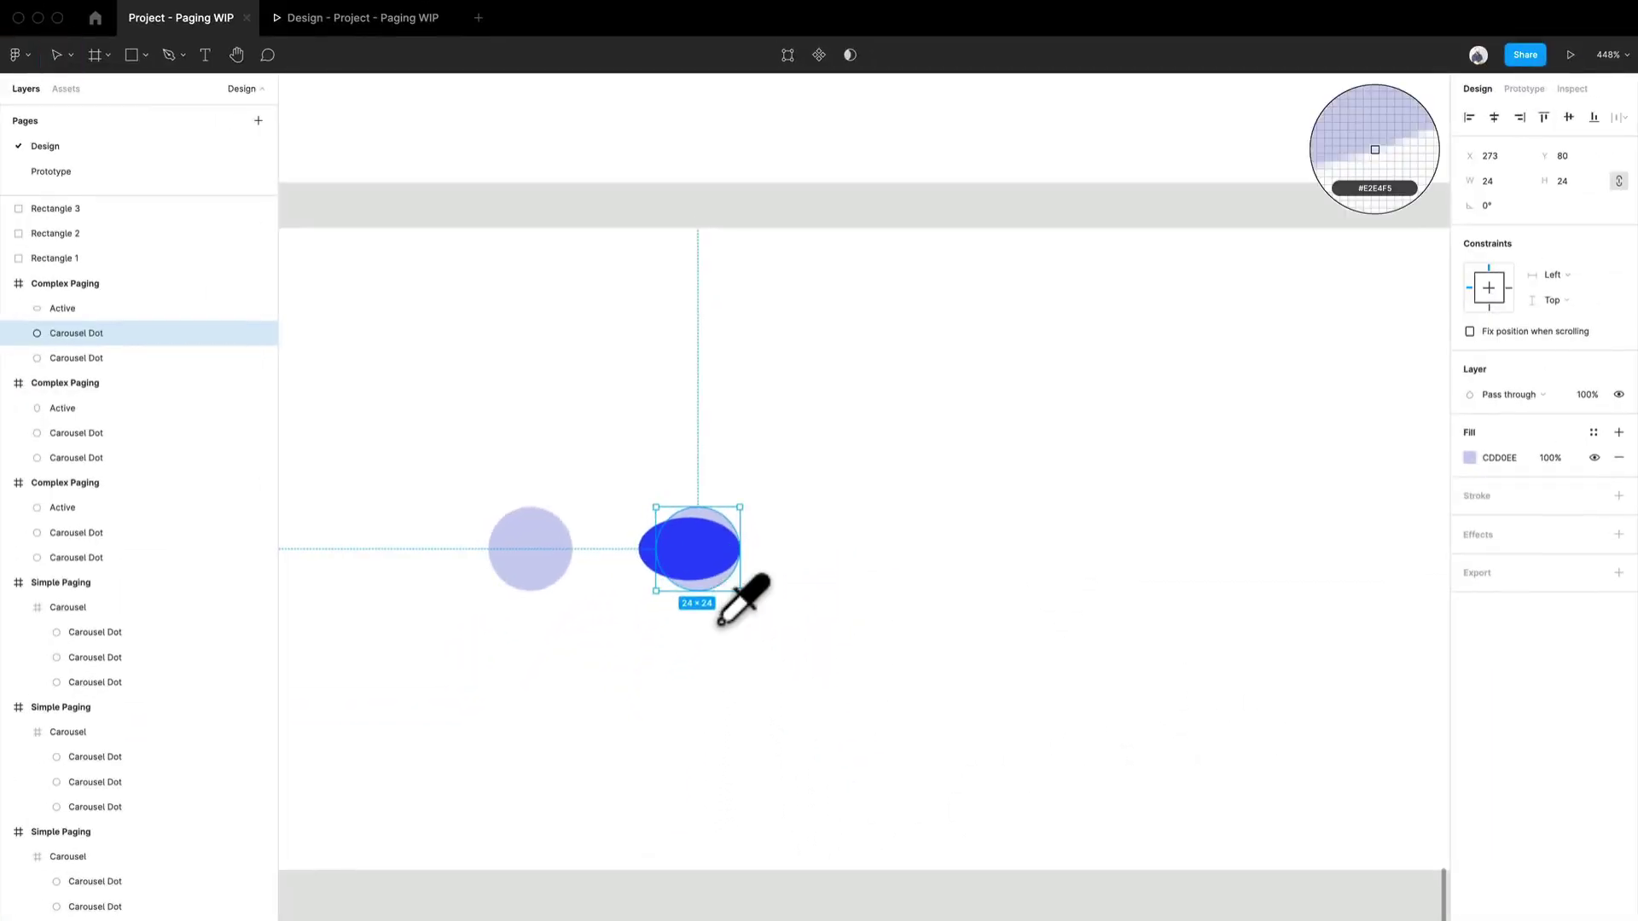
scroll(733, 555, "up", 3)
key("Escape")
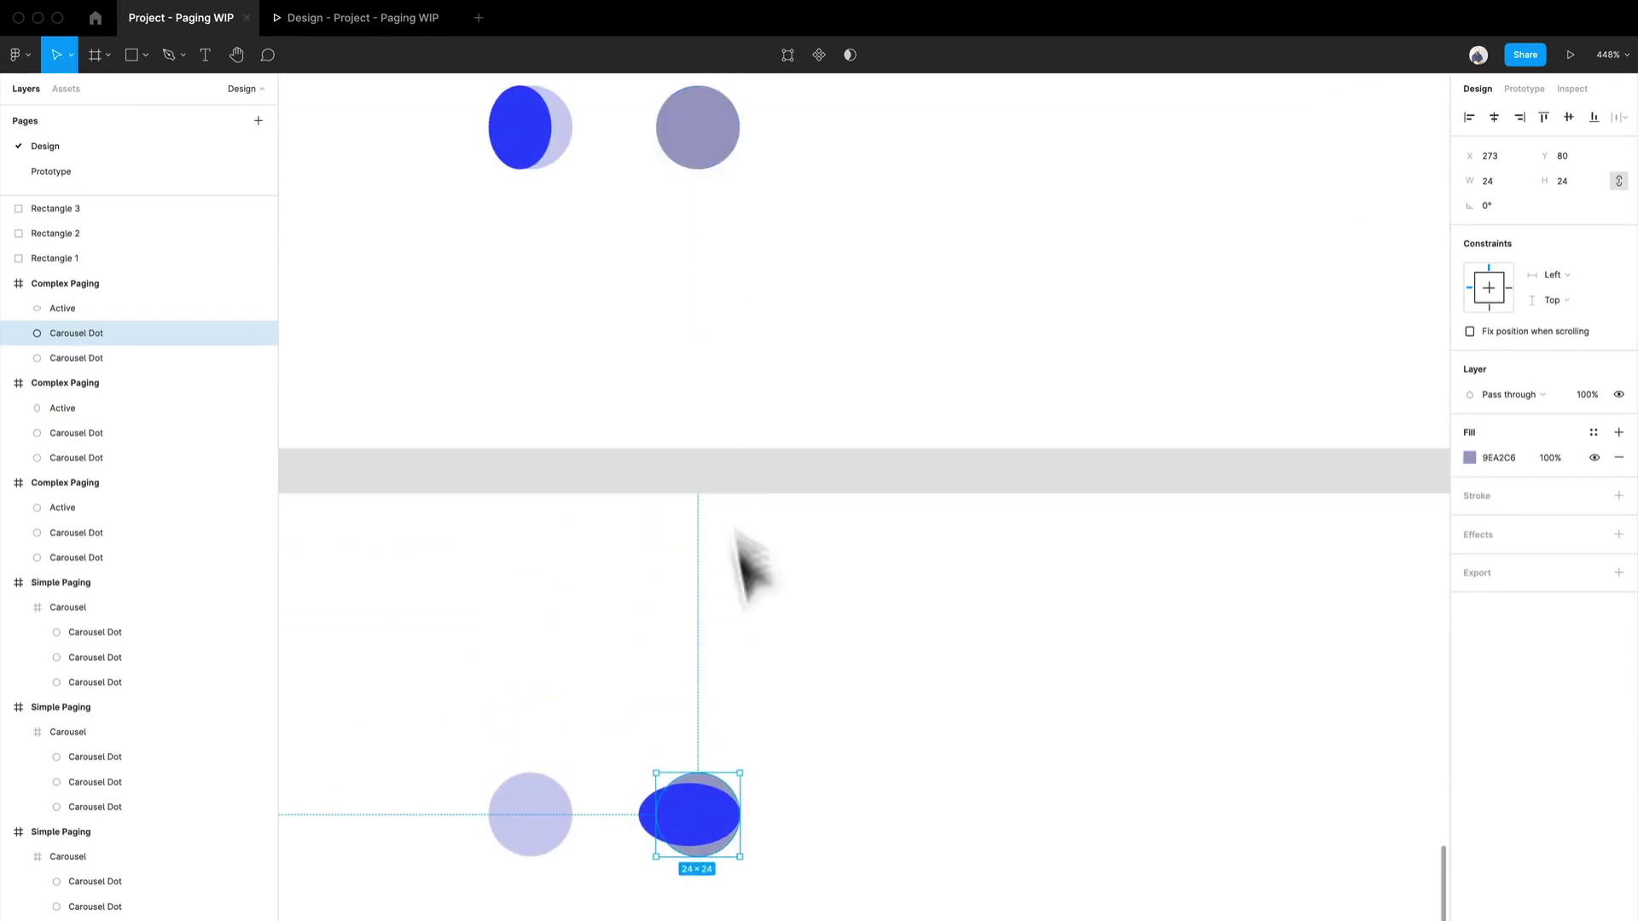
scroll(749, 614, "down", 5)
key("Escape")
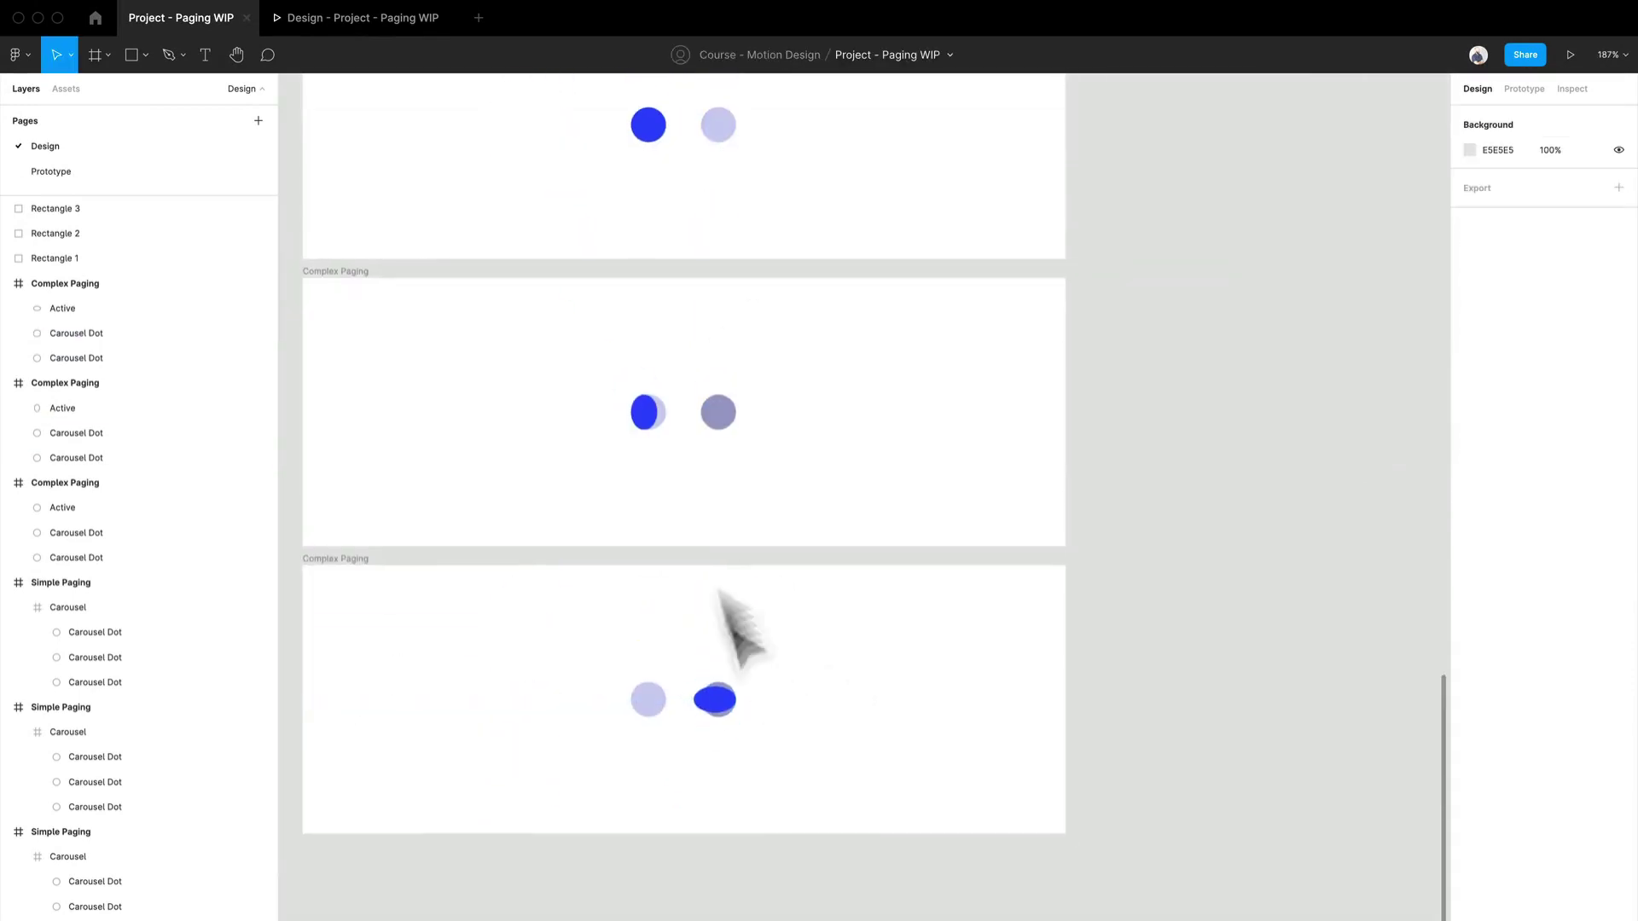
Duplicate the third Complex Paging frame directly below itself, at Y -75
scroll(708, 358, "up", 2)
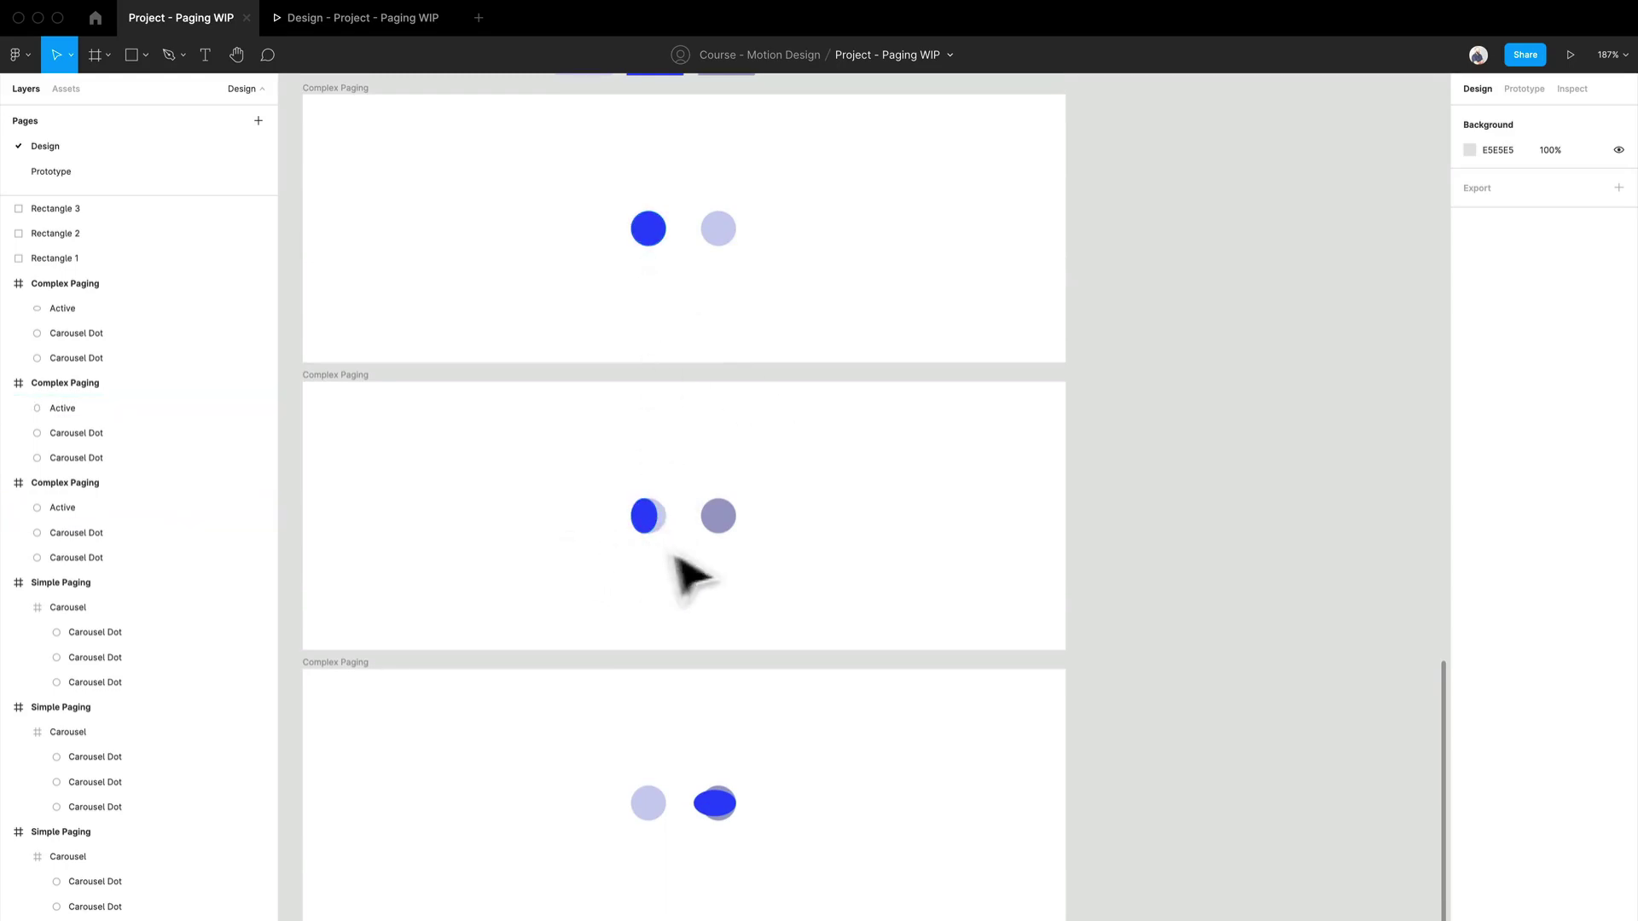
scroll(836, 559, "down", 3)
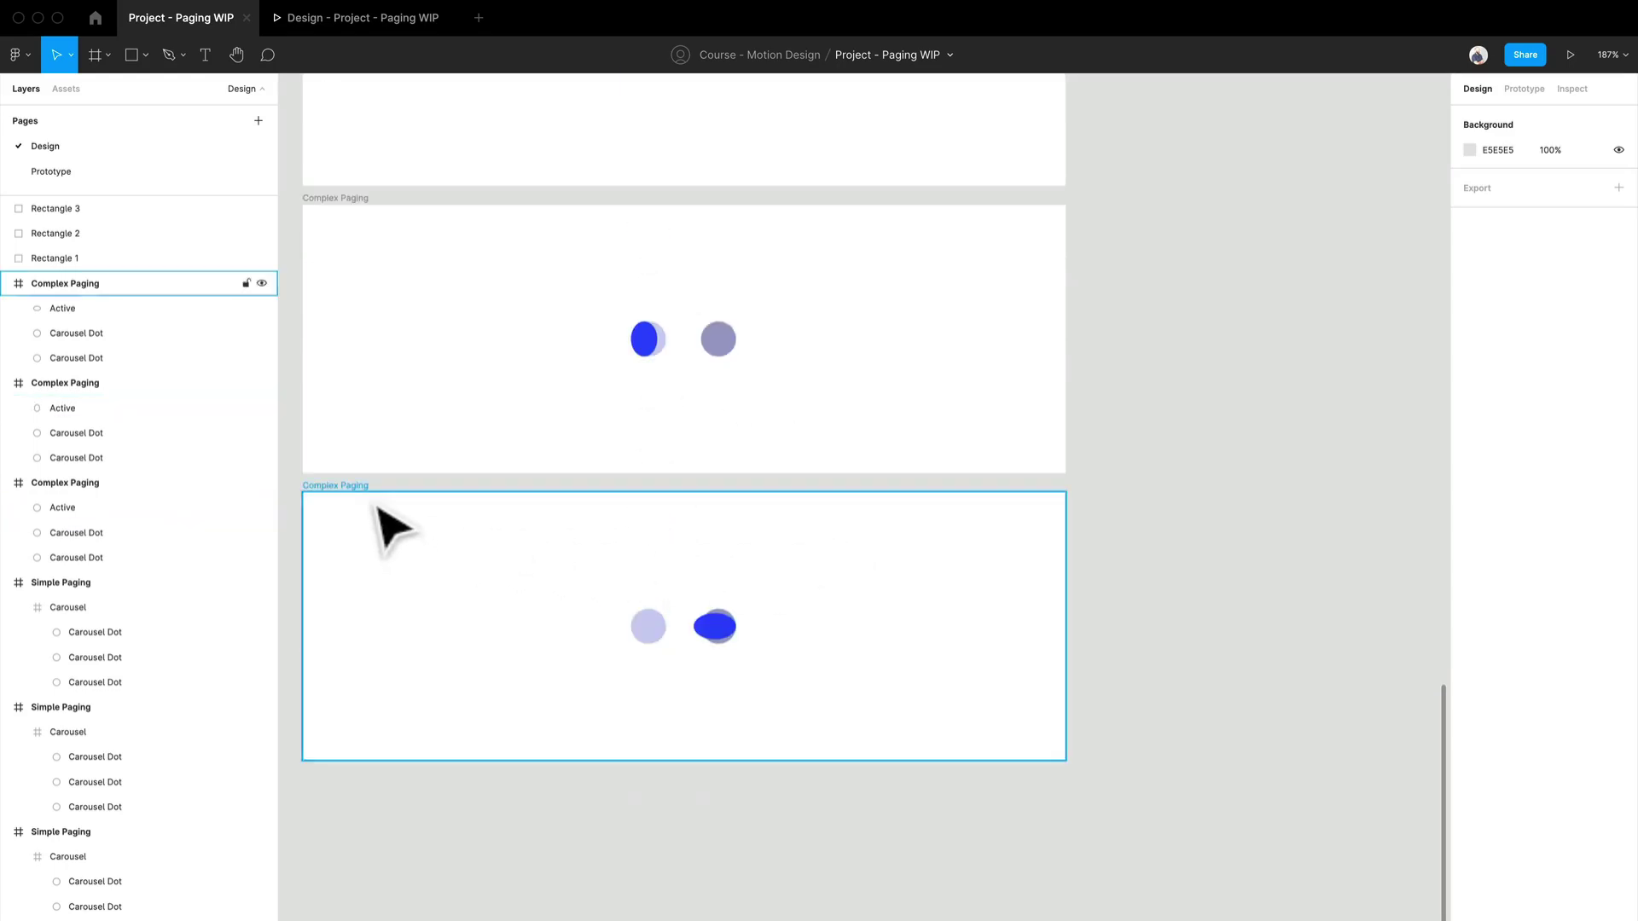
left_click_drag(380, 507, 386, 780)
Reshape the fourth frame's Active ellipse to 19 × 24, aligned with the right edge of the second carousel dot
scroll(597, 725, "down", 5)
scroll(694, 559, "down", 3)
scroll(767, 482, "up", 3, "ctrl")
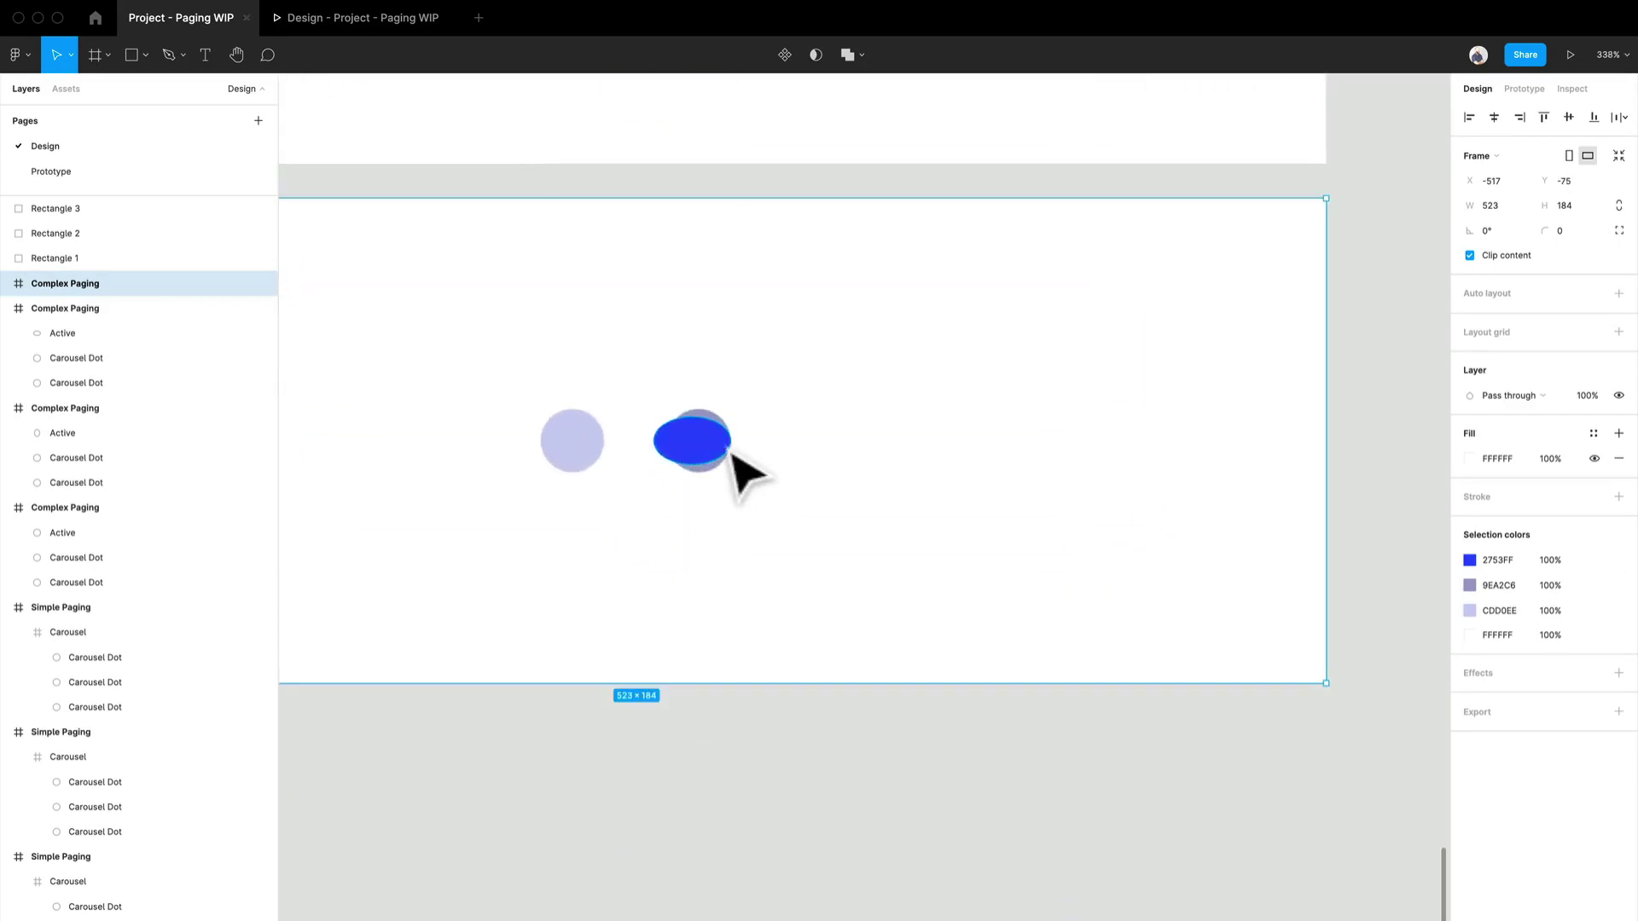
left_click(725, 453)
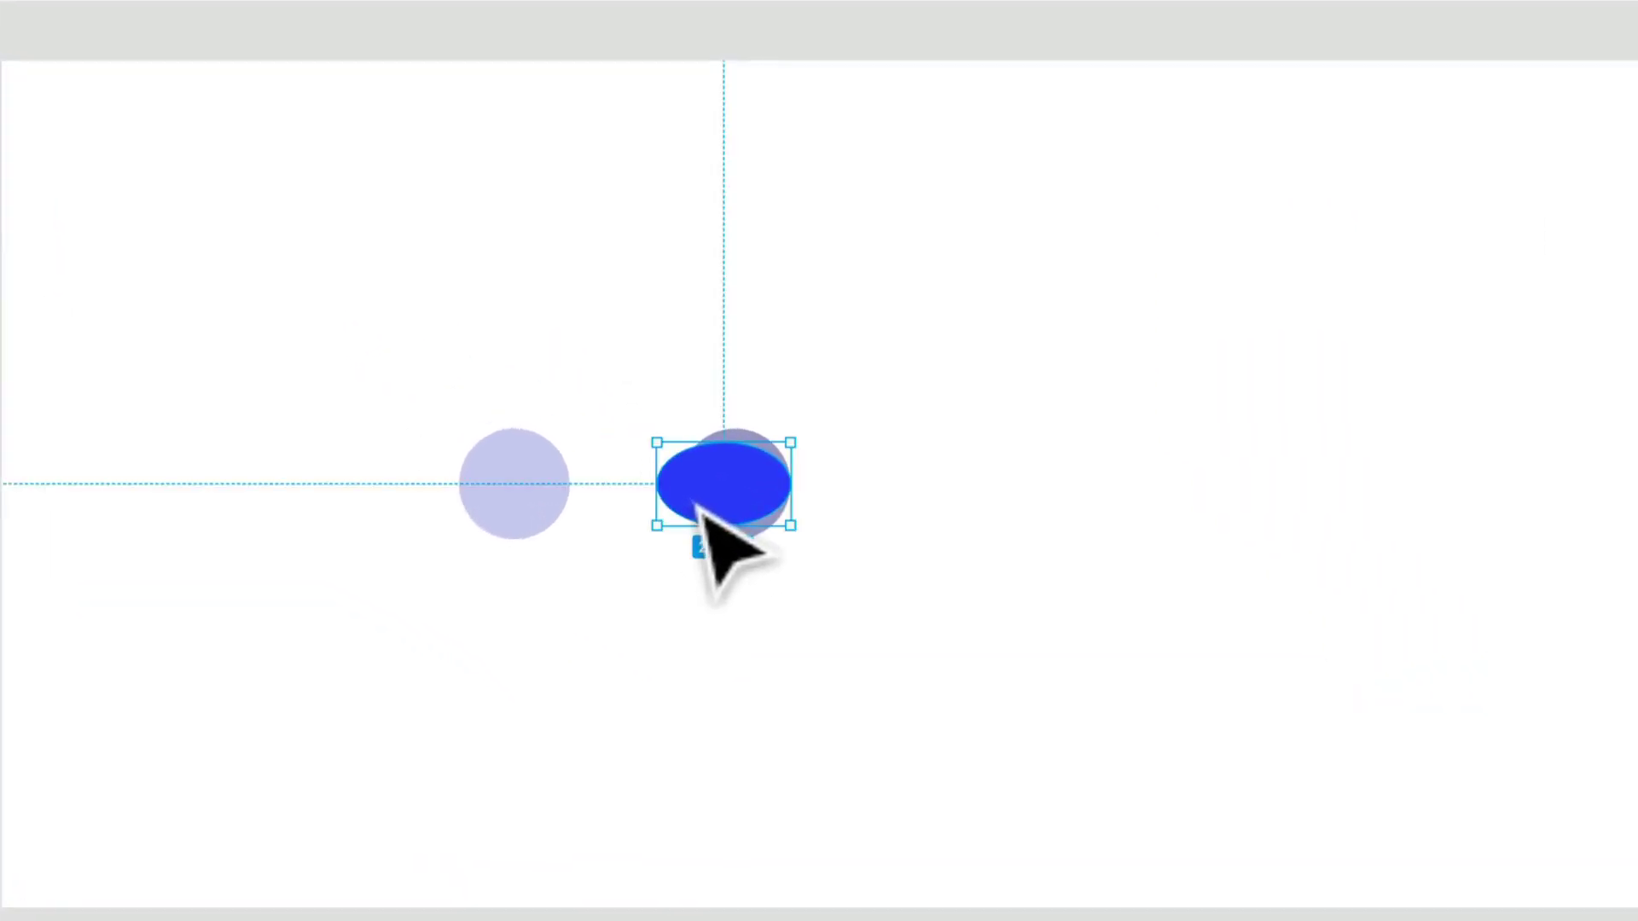
left_click_drag(697, 502, 783, 457)
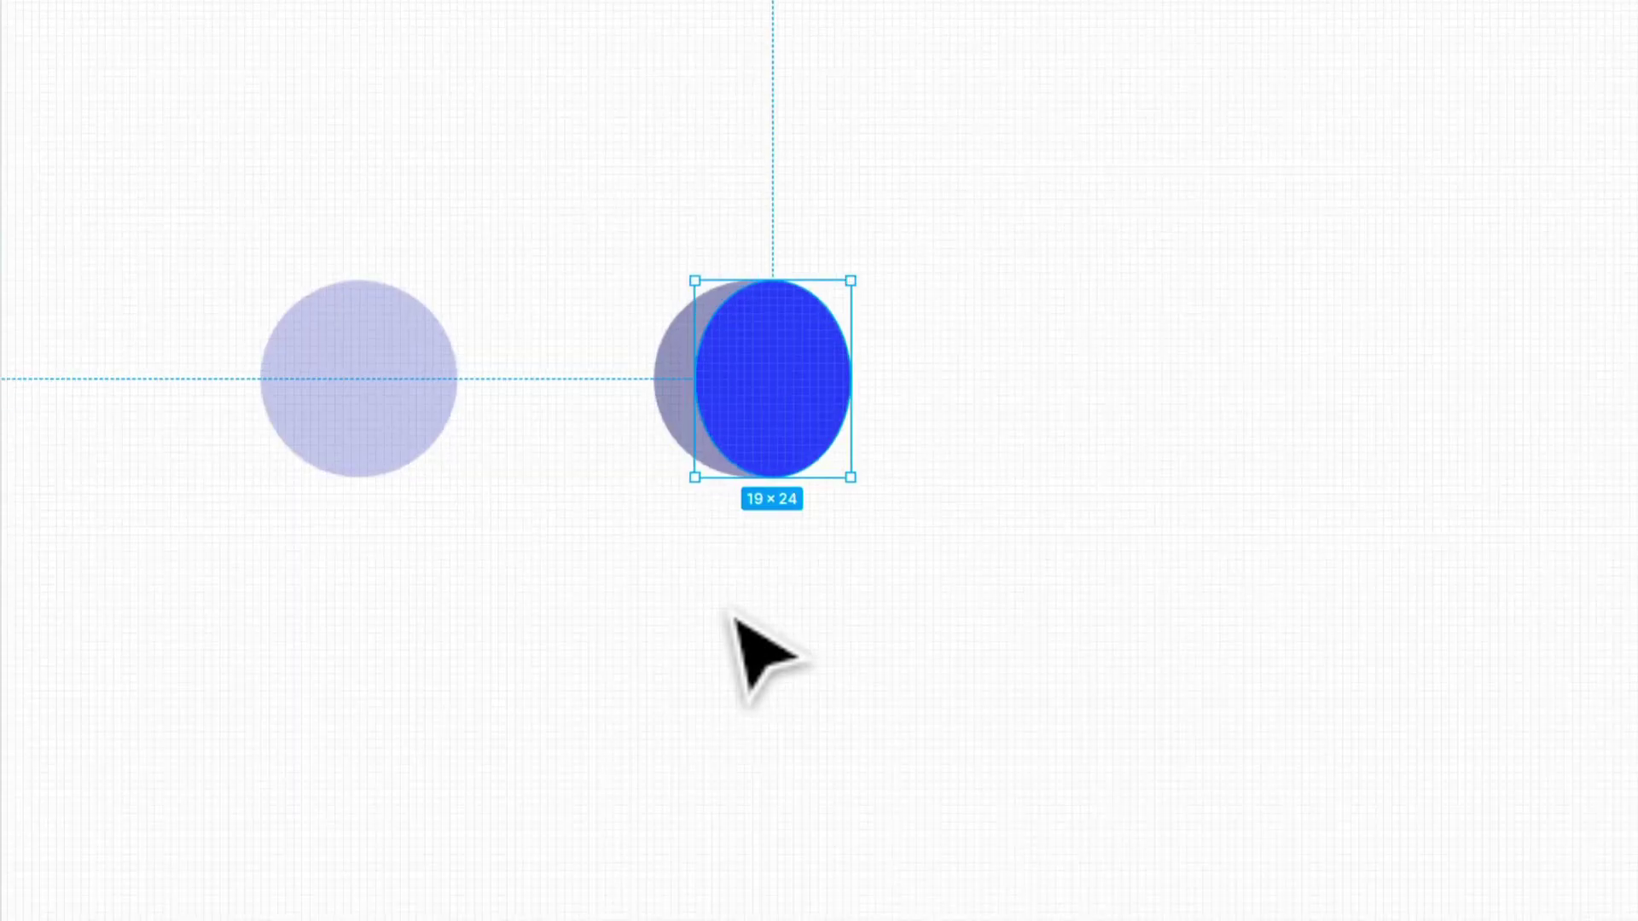
Widen the fourth frame's Active ellipse to 20 × 24 by moving its left edge outward
scroll(742, 409, "up", 3)
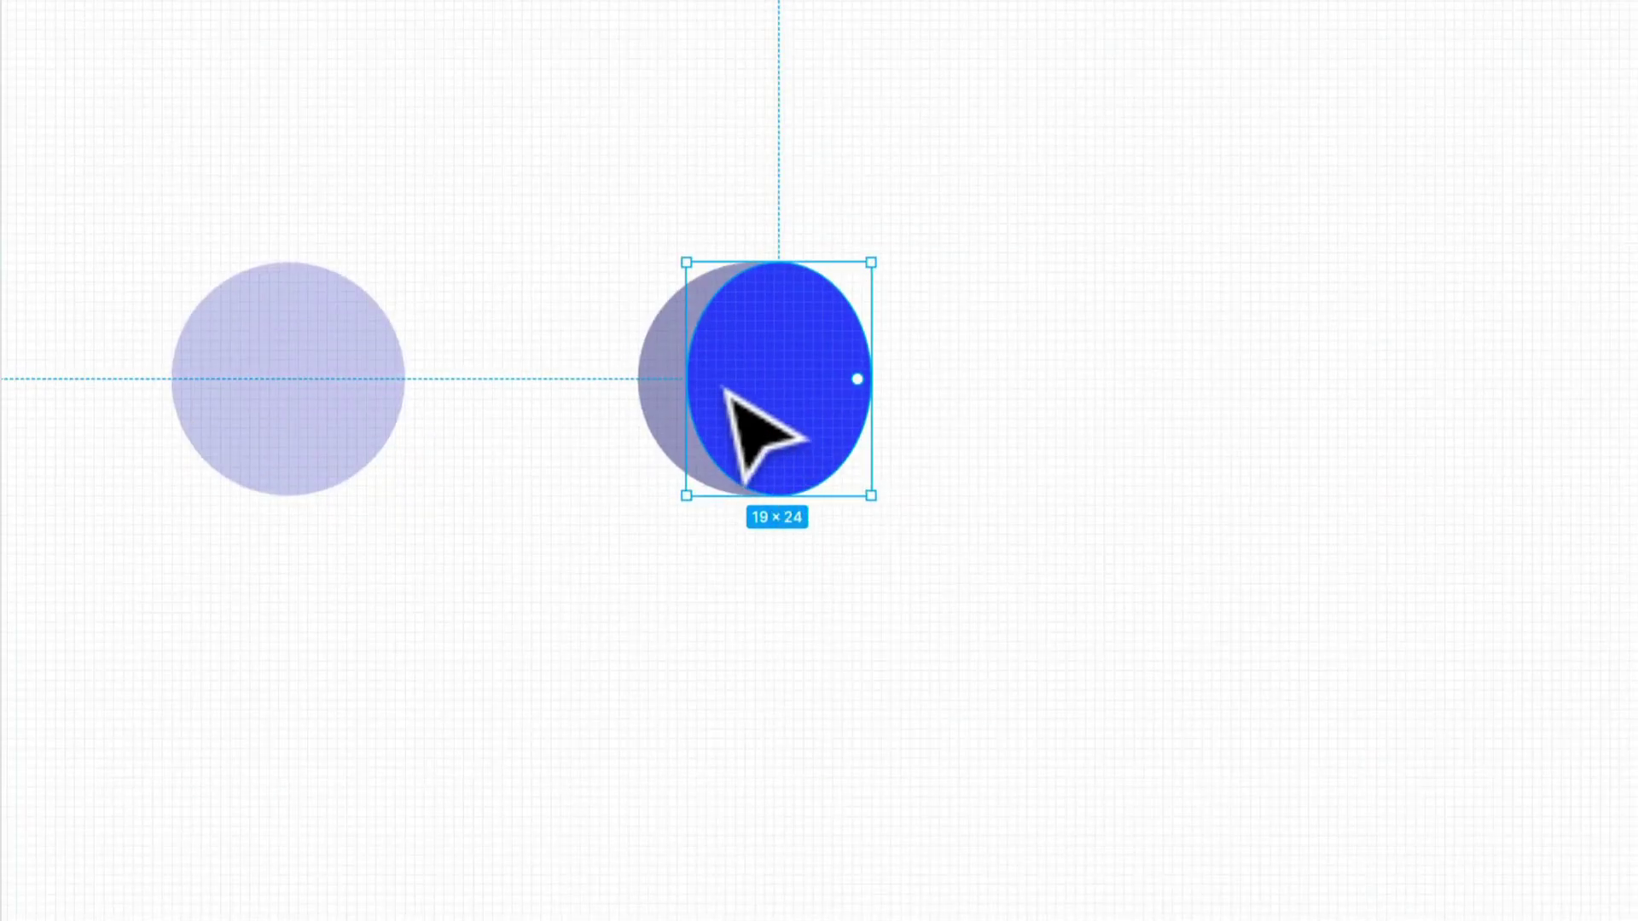
left_click_drag(713, 392, 704, 397)
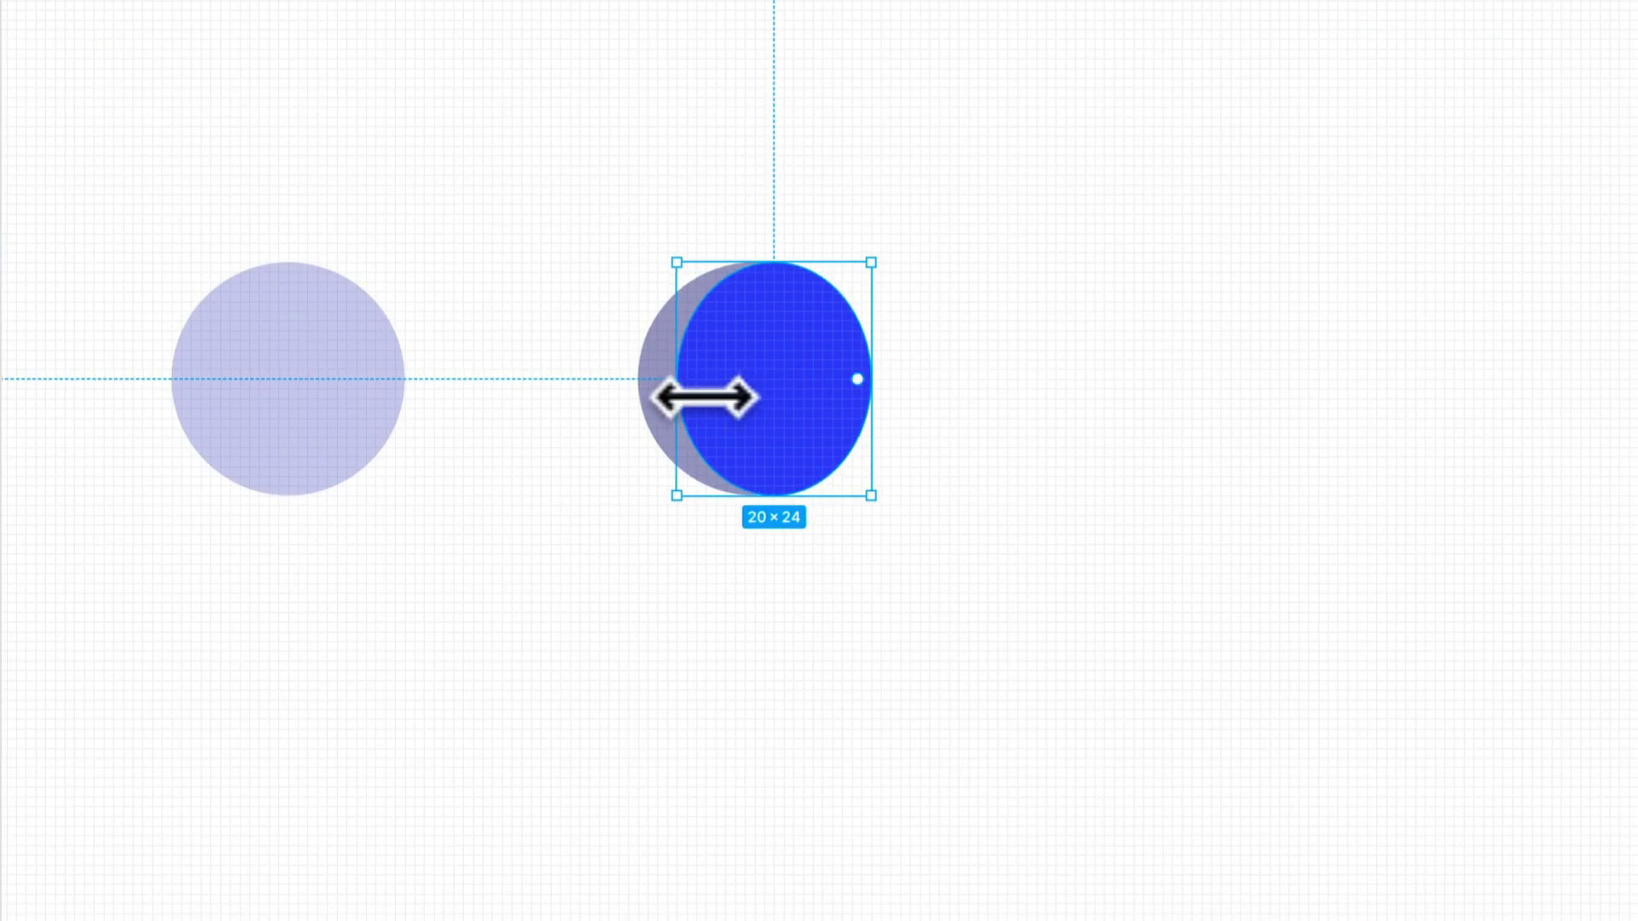
scroll(705, 397, "down", 4)
scroll(682, 393, "up", 5)
scroll(678, 390, "down", 5)
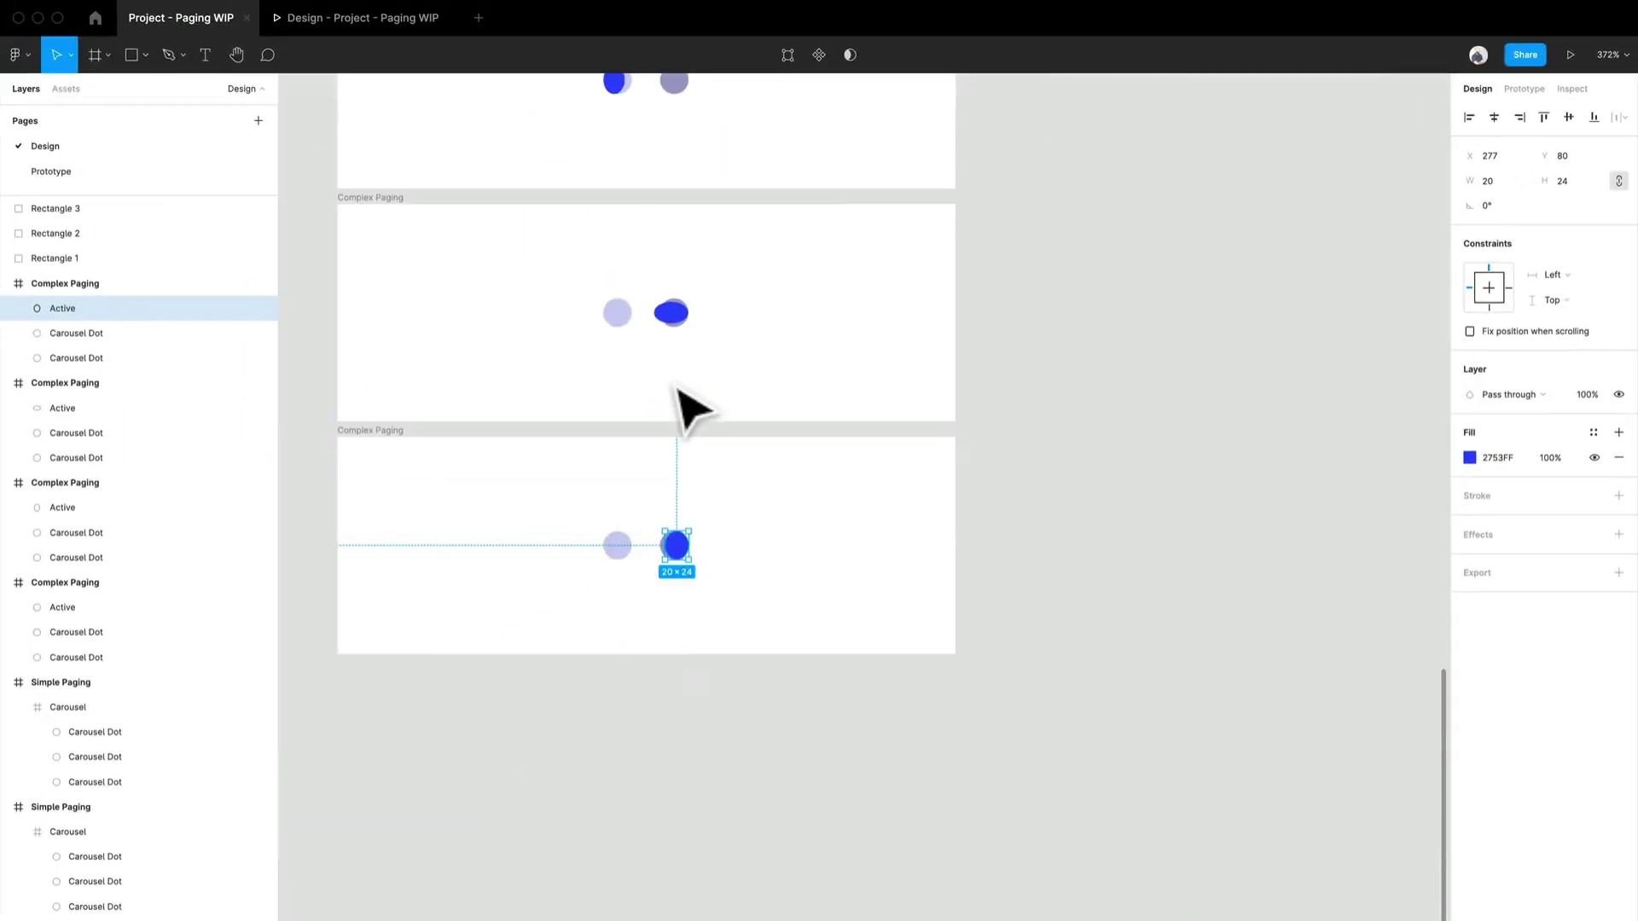
Duplicate the first Complex Paging frame directly to its right, above the row of the second frame
scroll(691, 410, "up", 2)
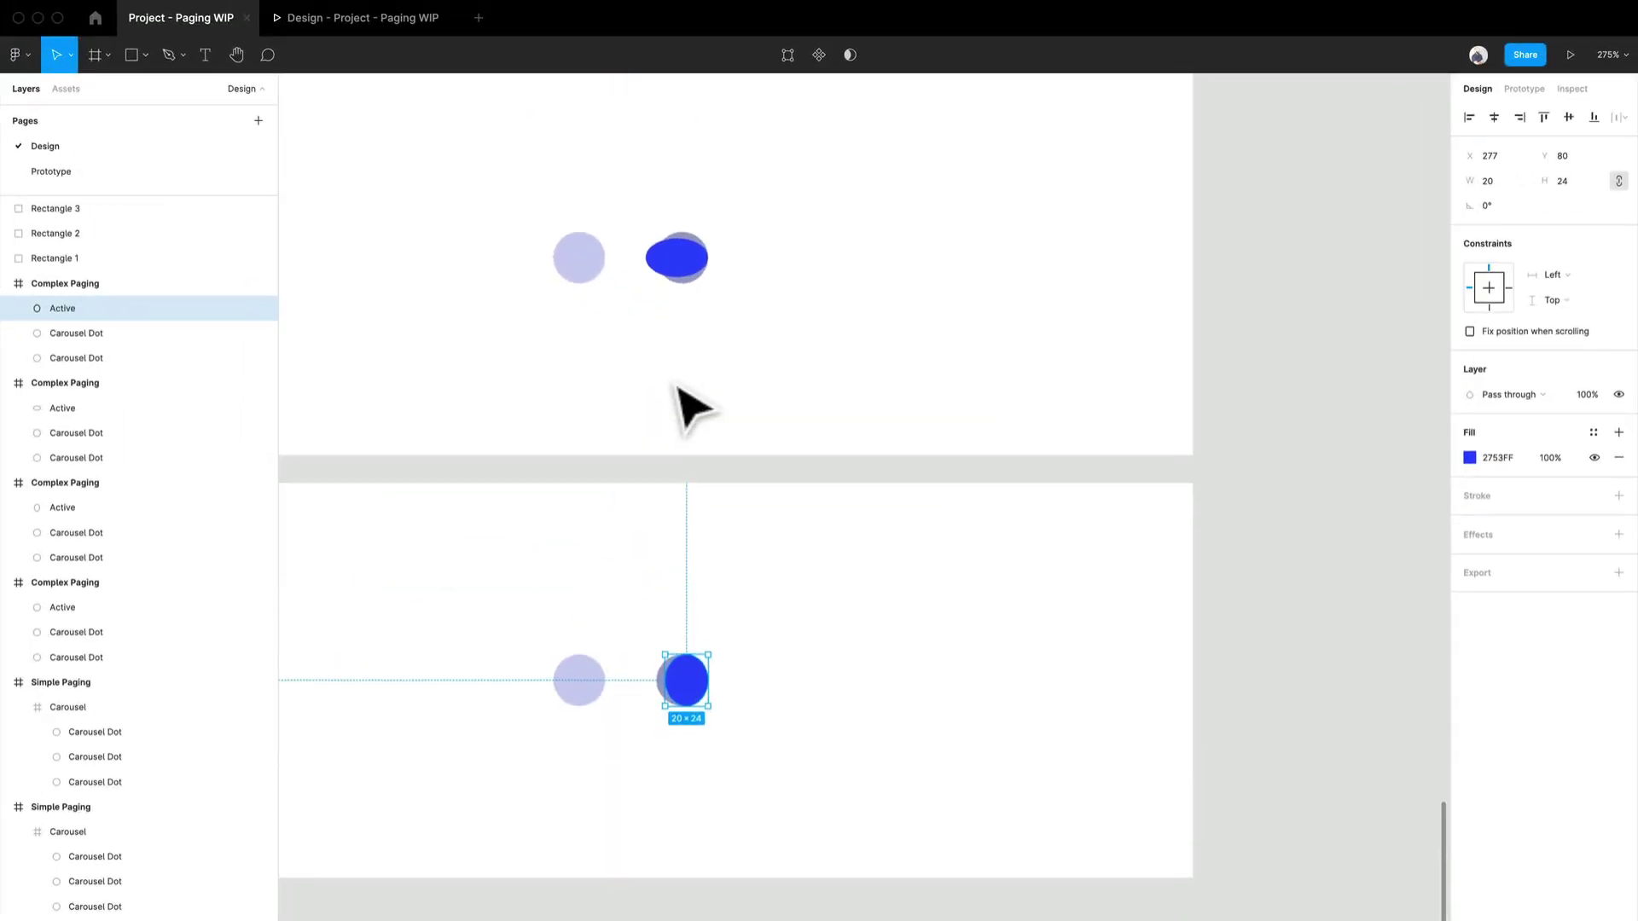
scroll(695, 409, "down", 4)
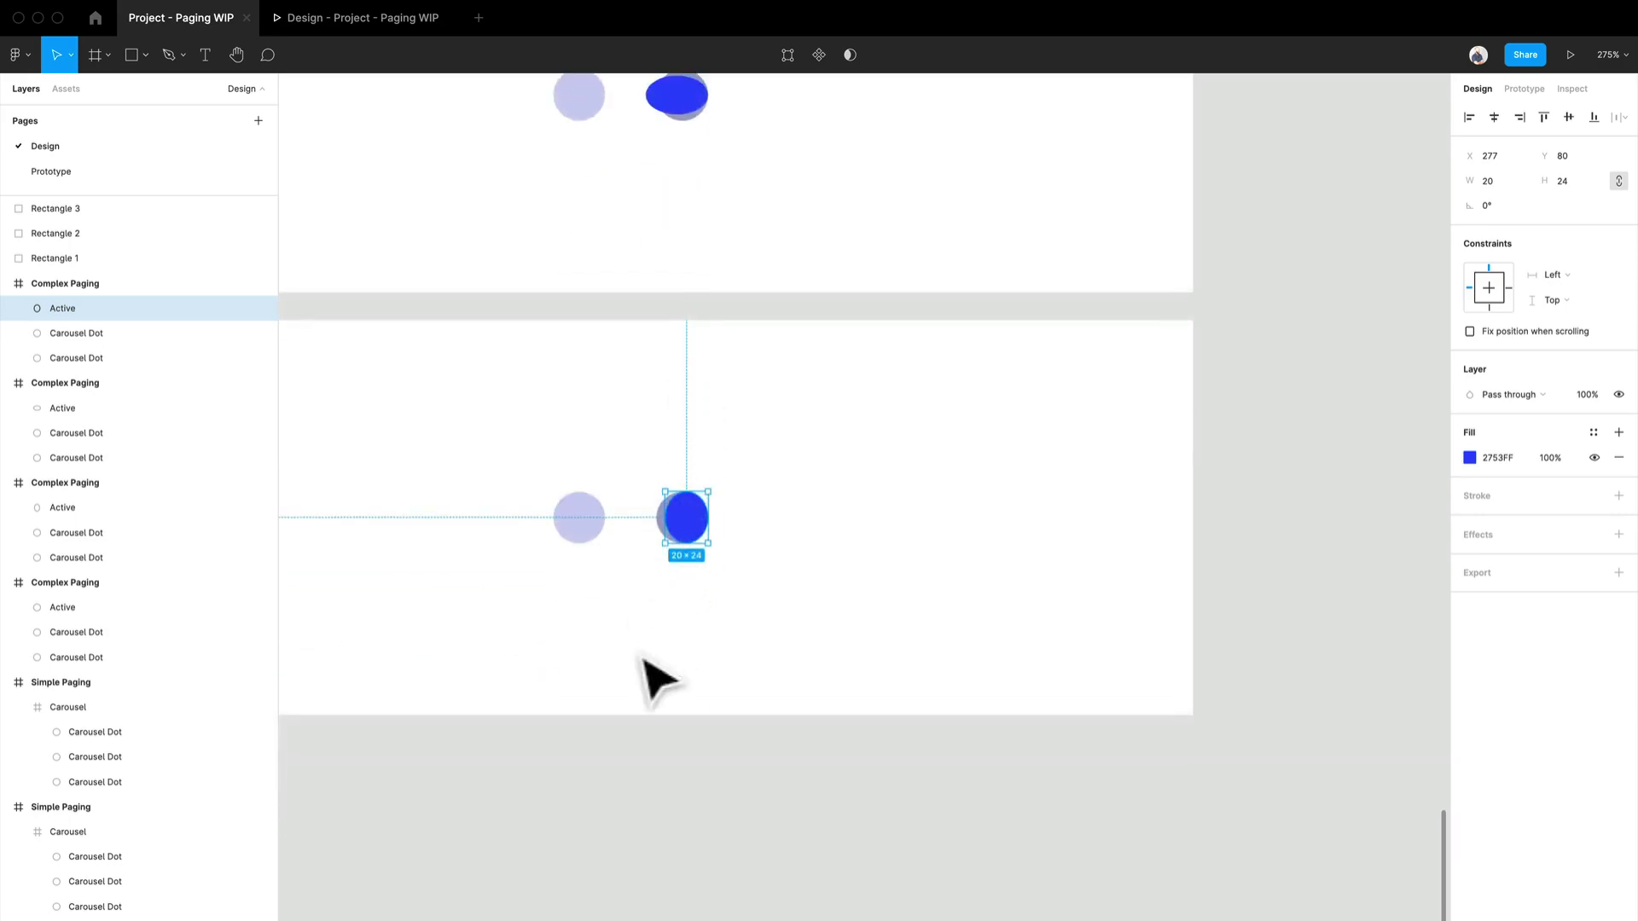
scroll(657, 680, "down", 5)
left_click(1067, 607)
scroll(1067, 607, "up", 5)
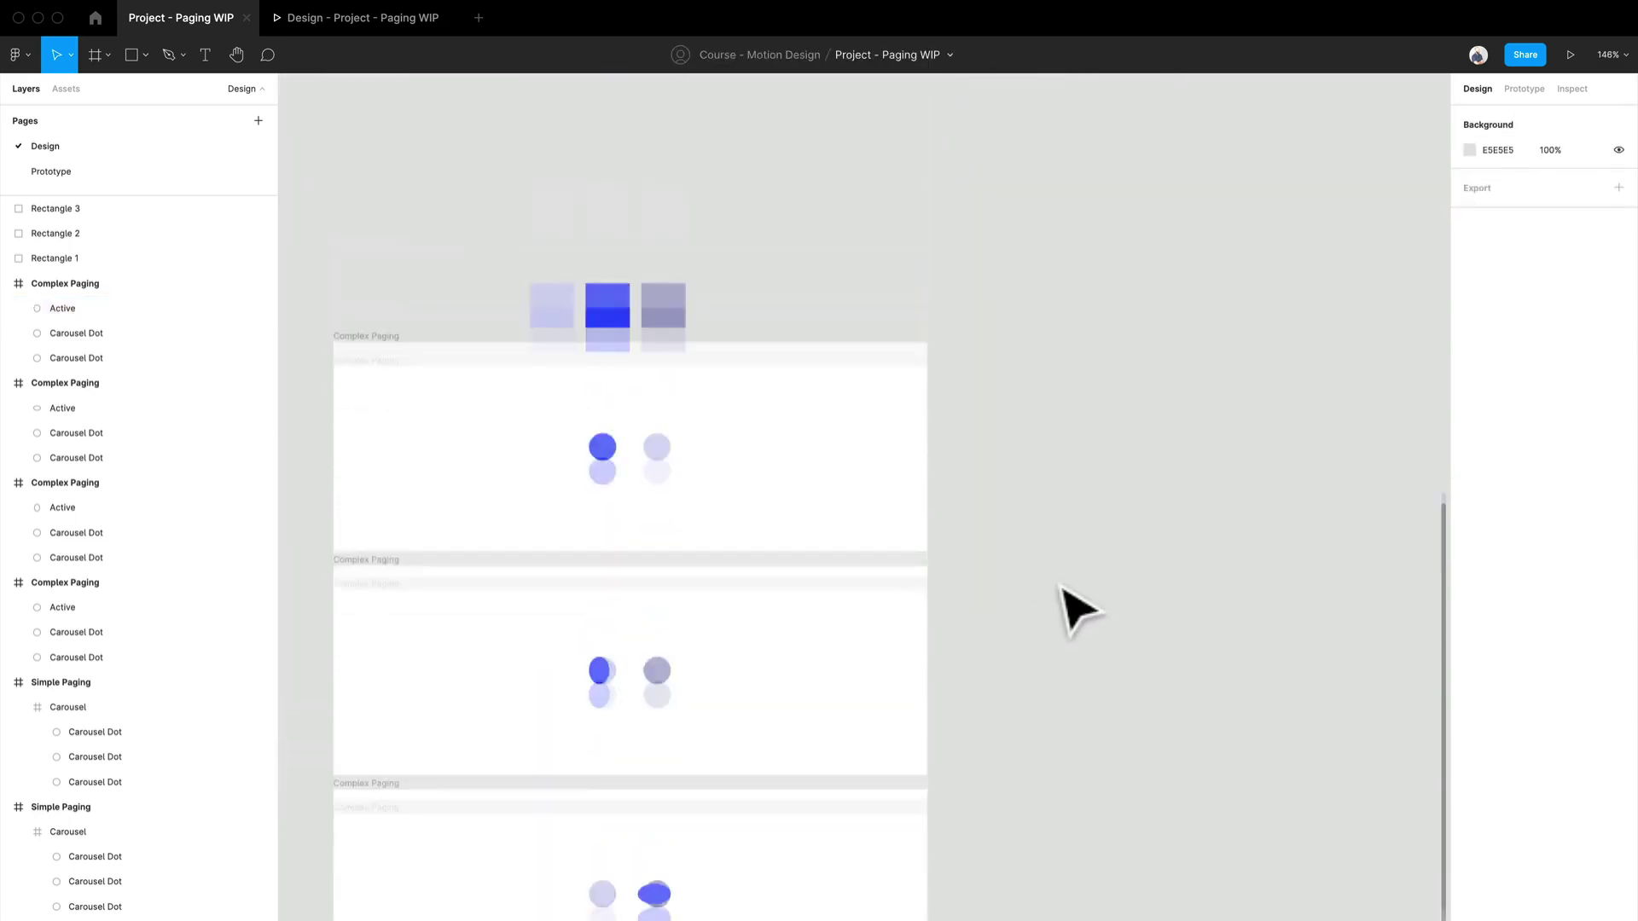
mouse_move(402, 458)
left_mouse_down()
mouse_move(958, 483)
mouse_move(1021, 470)
mouse_move(1002, 466)
left_mouse_up()
Move the Active dot in the duplicated frame onto the second carousel dot, at X 273
scroll(1041, 546, "up", 10)
left_click(783, 486)
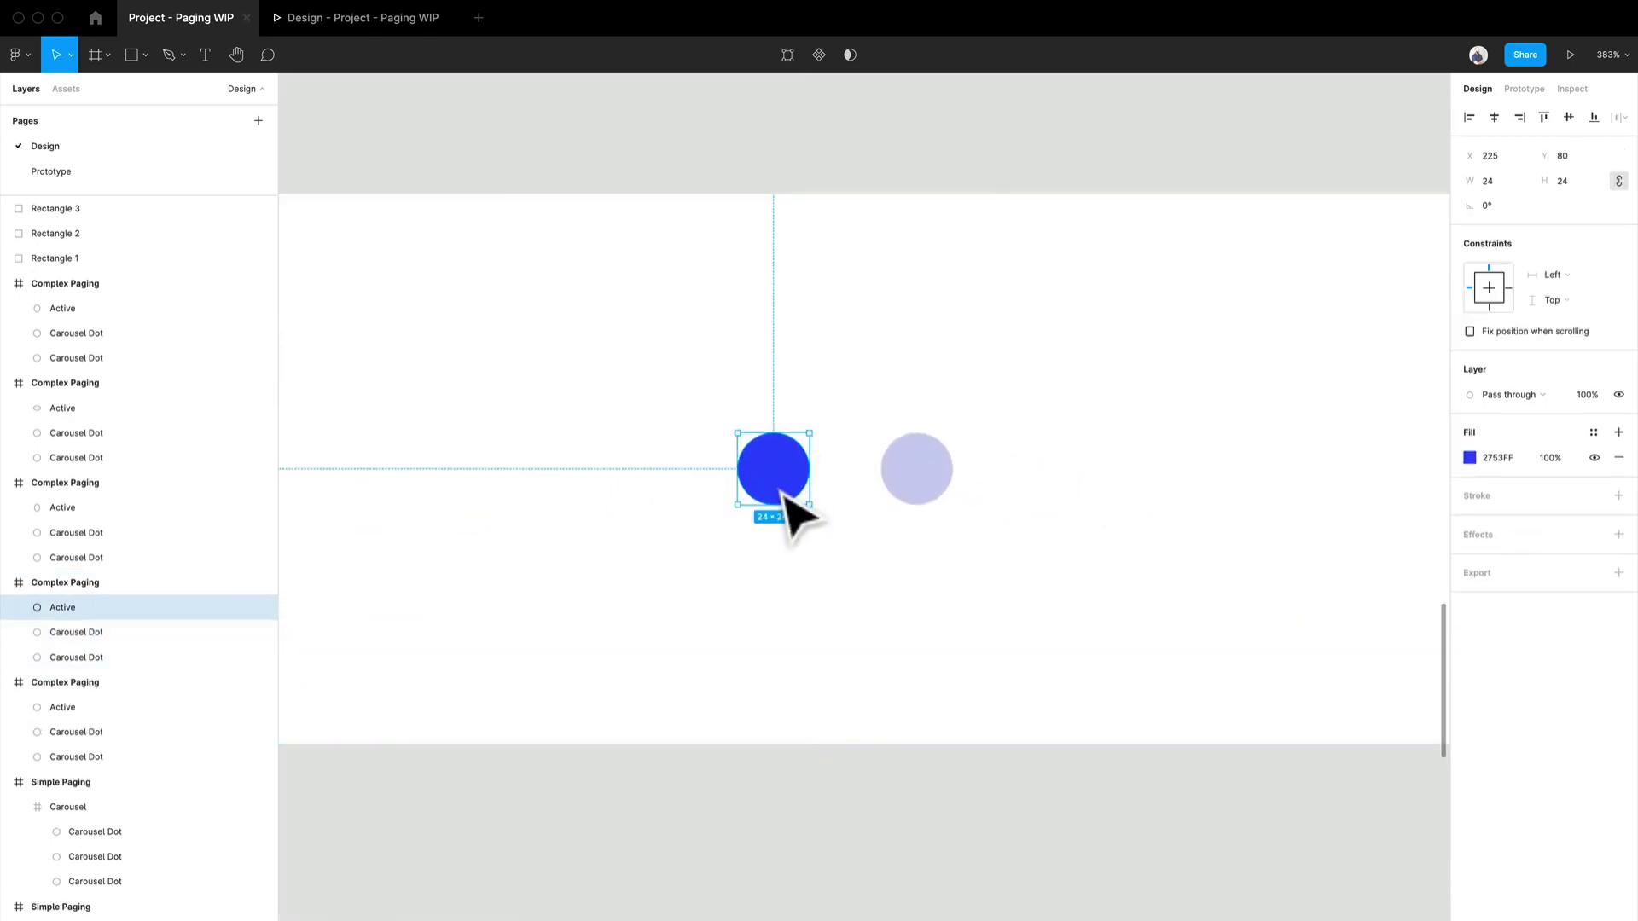
left_click_drag(784, 498, 921, 516)
Compare the Active dot's position and shape across the Complex Paging frames, from the first state to the final one
scroll(840, 546, "down", 8)
left_click_drag(759, 829, 995, 588)
left_click_drag(857, 499, 1045, 337)
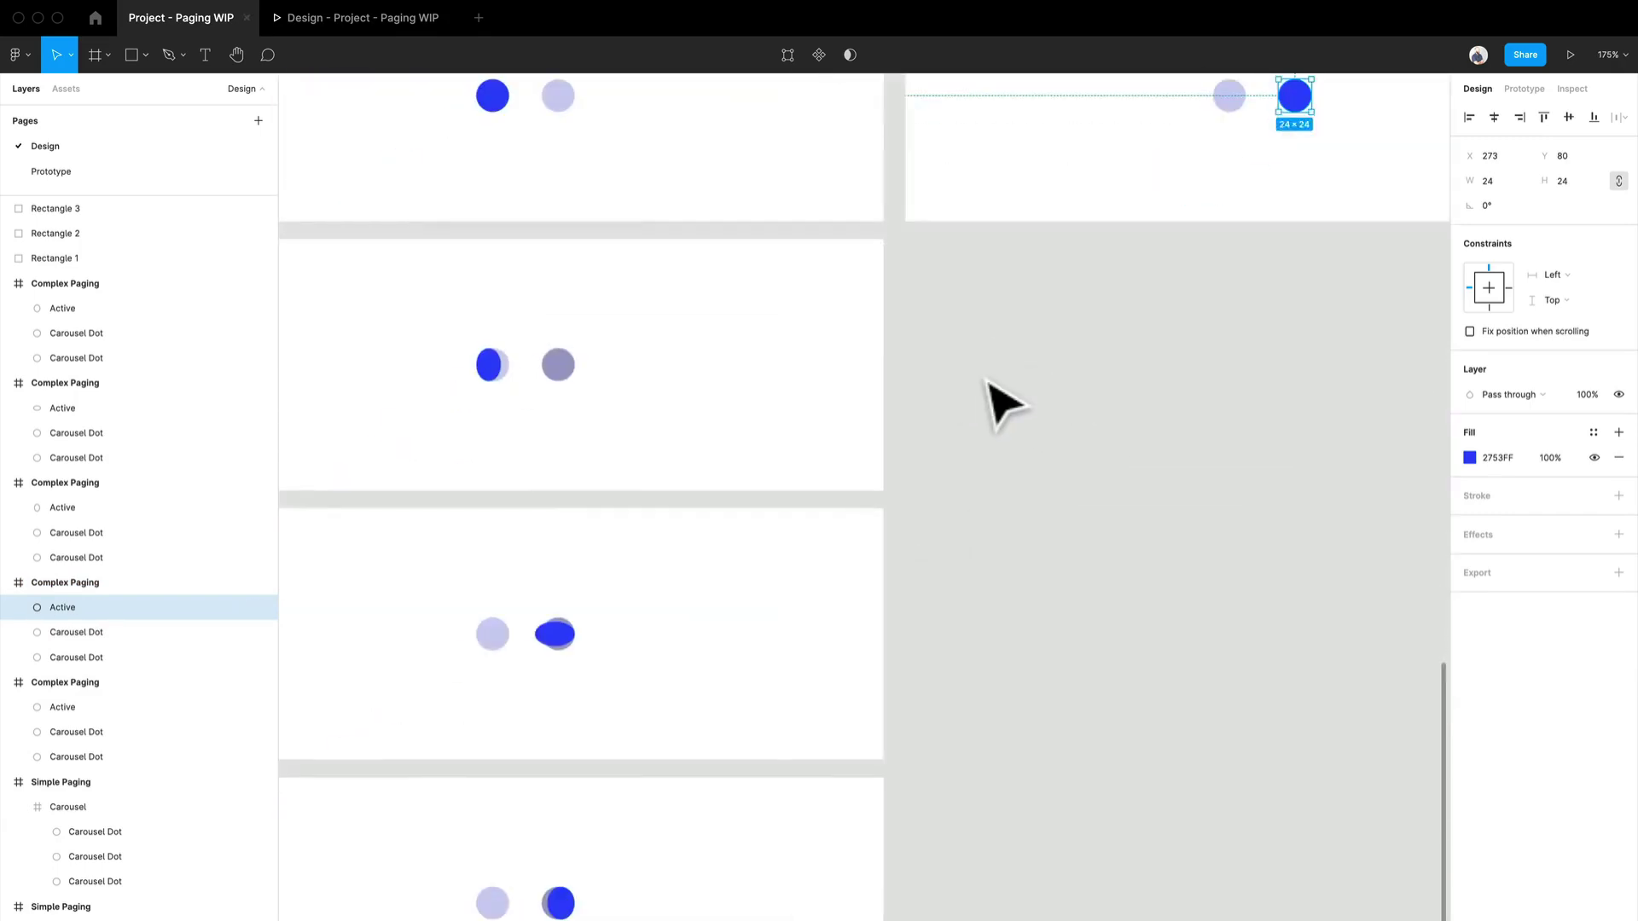
scroll(1002, 405, "down", 5)
scroll(1002, 405, "up", 4)
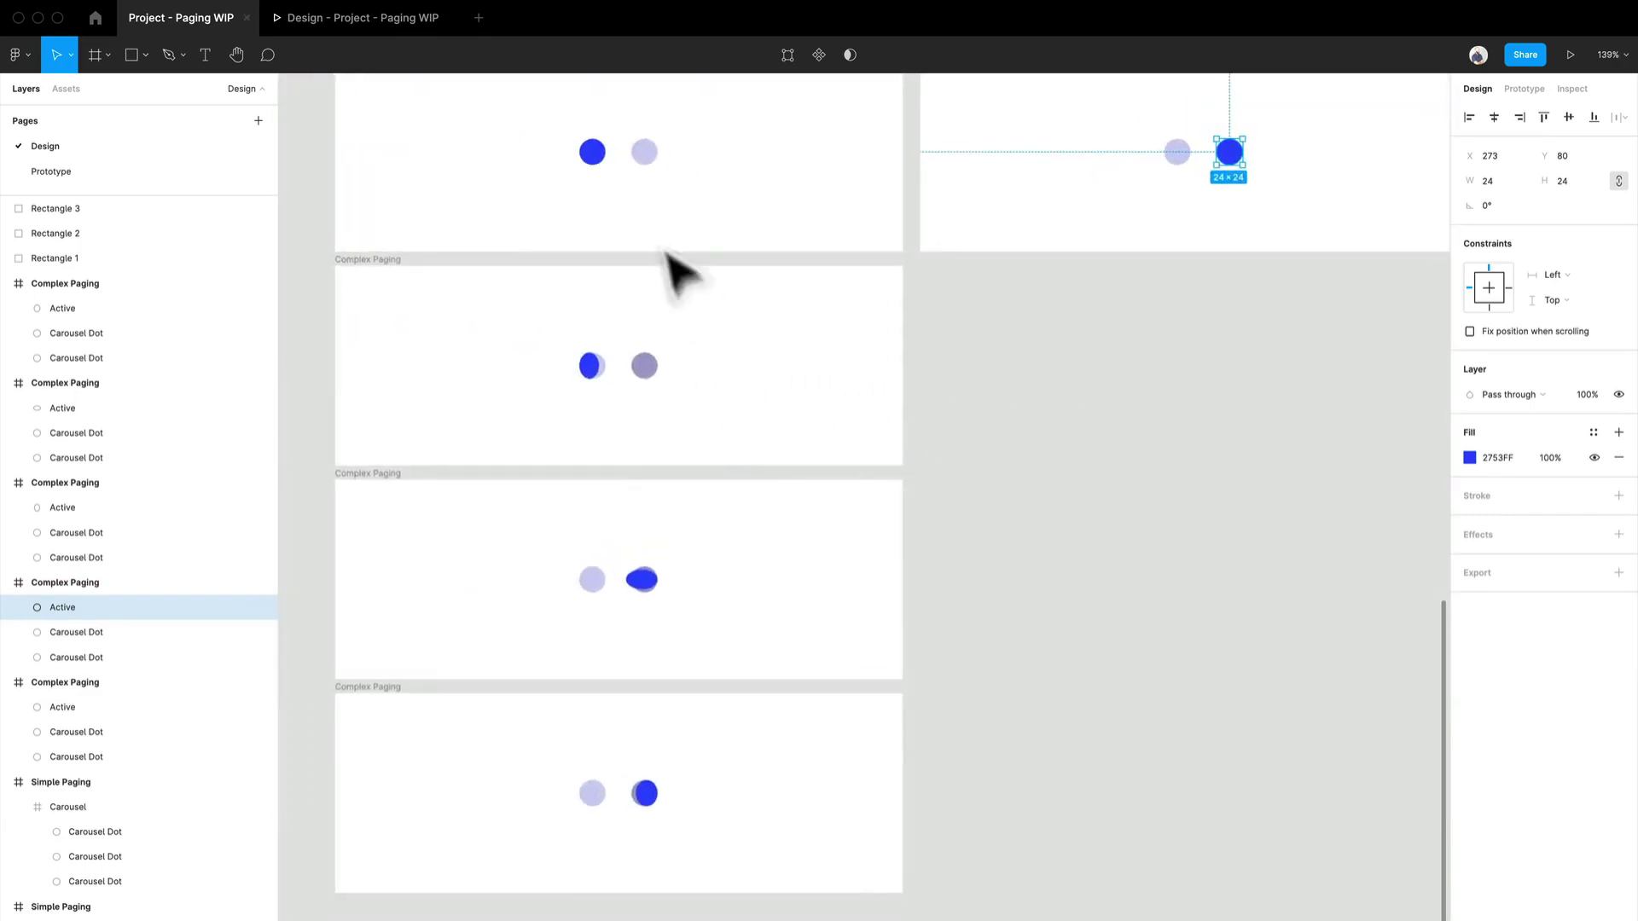
scroll(632, 278, "up", 3)
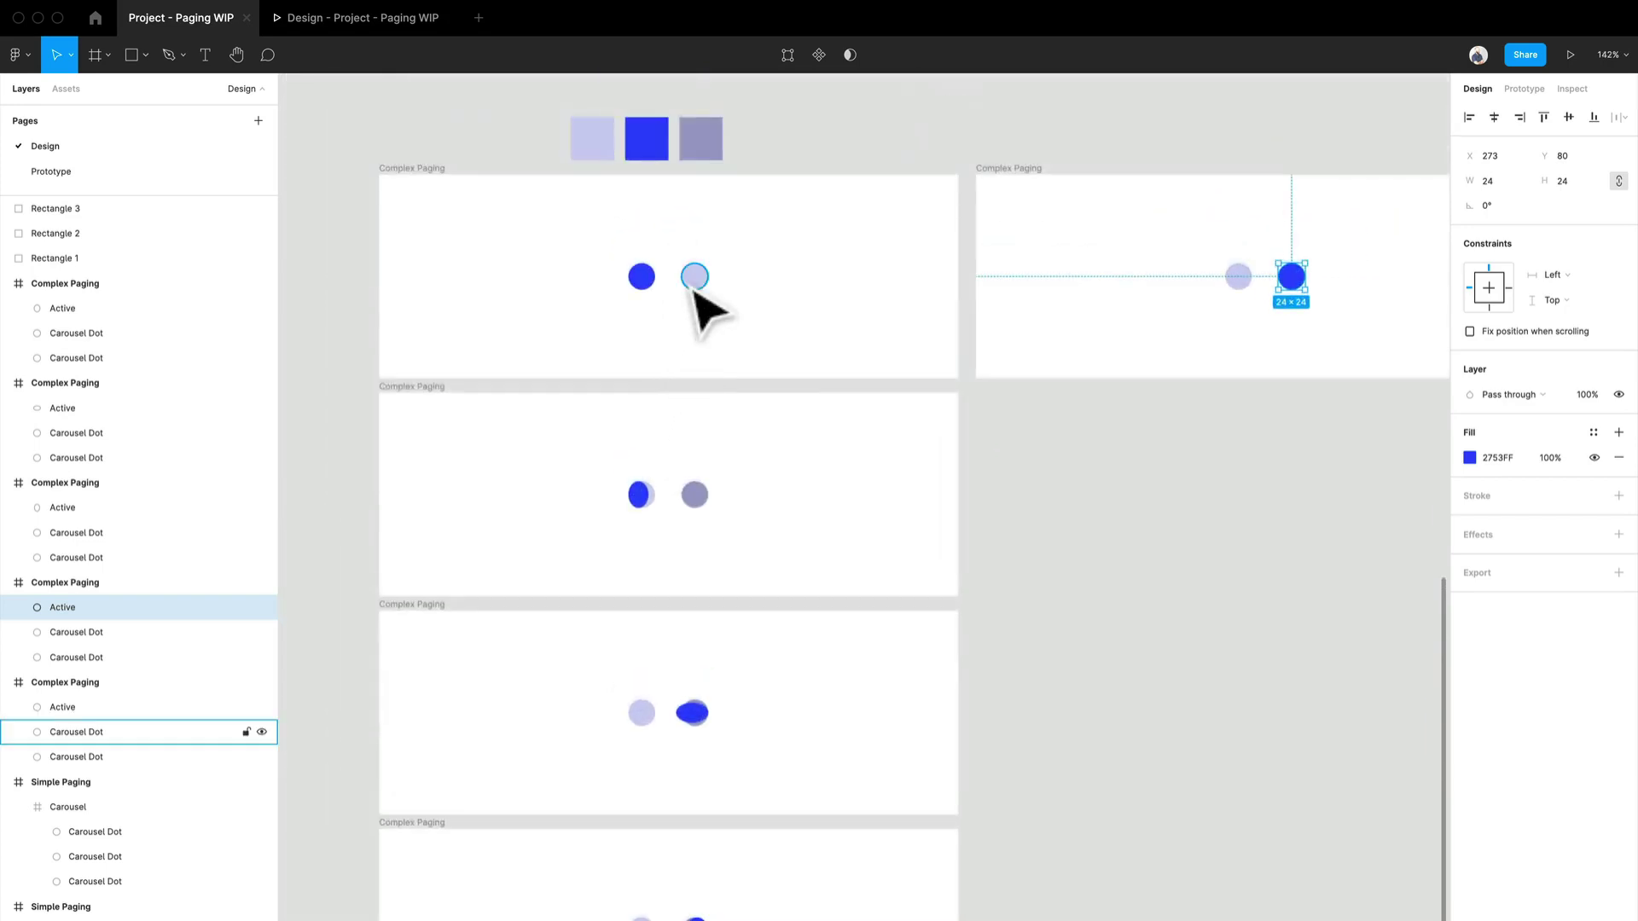
scroll(694, 292, "up", 2)
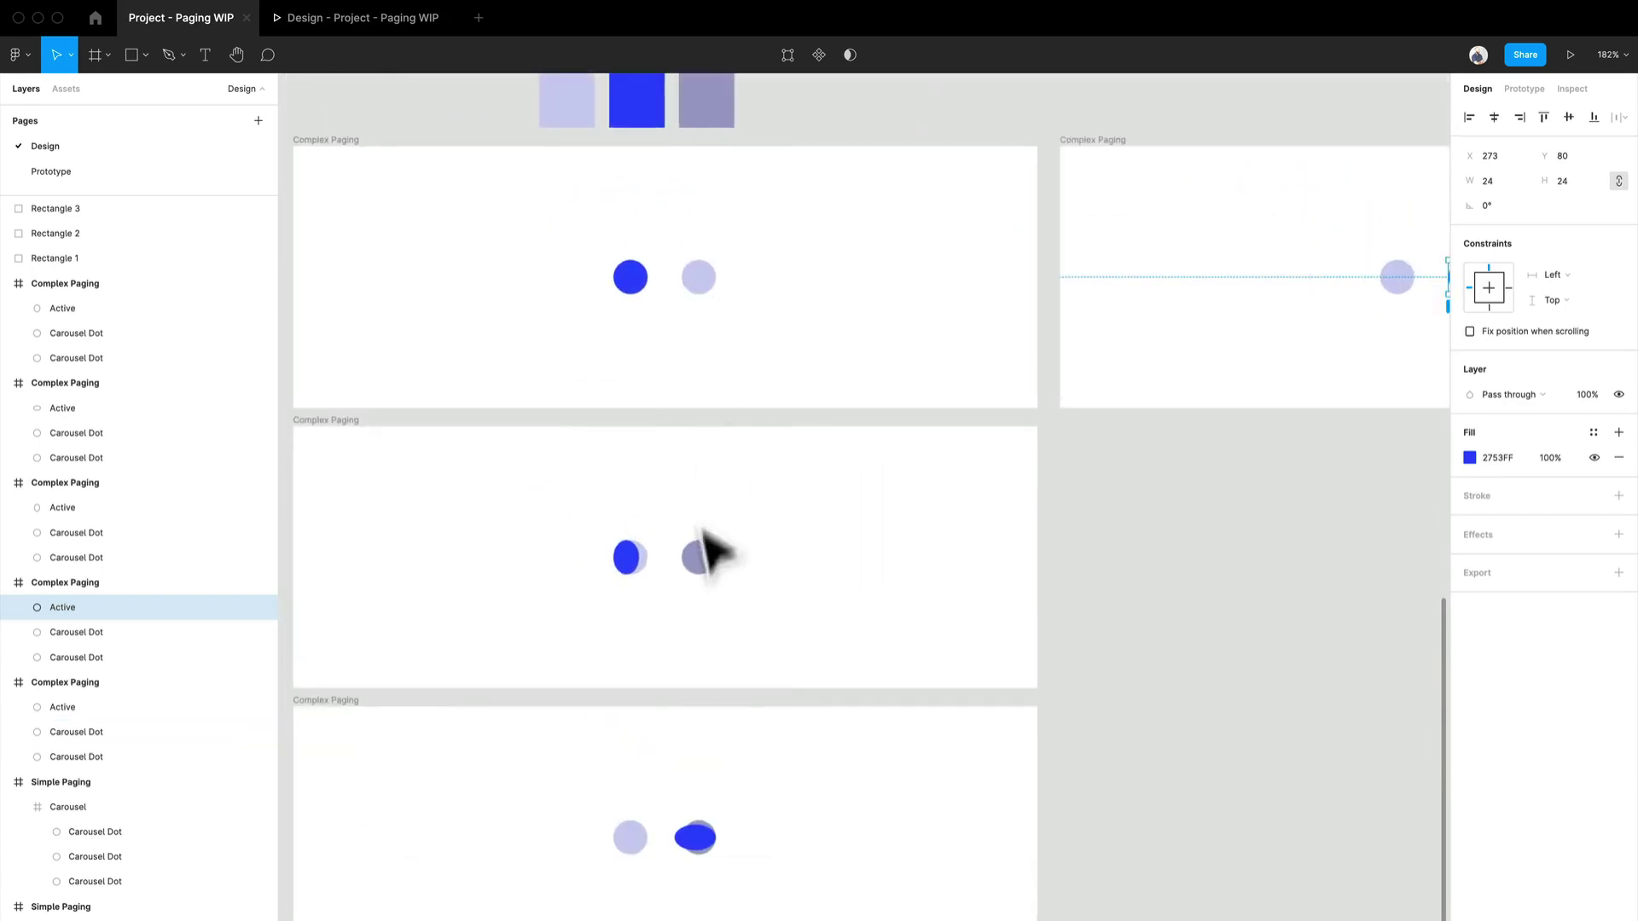
scroll(703, 574, "up", 1)
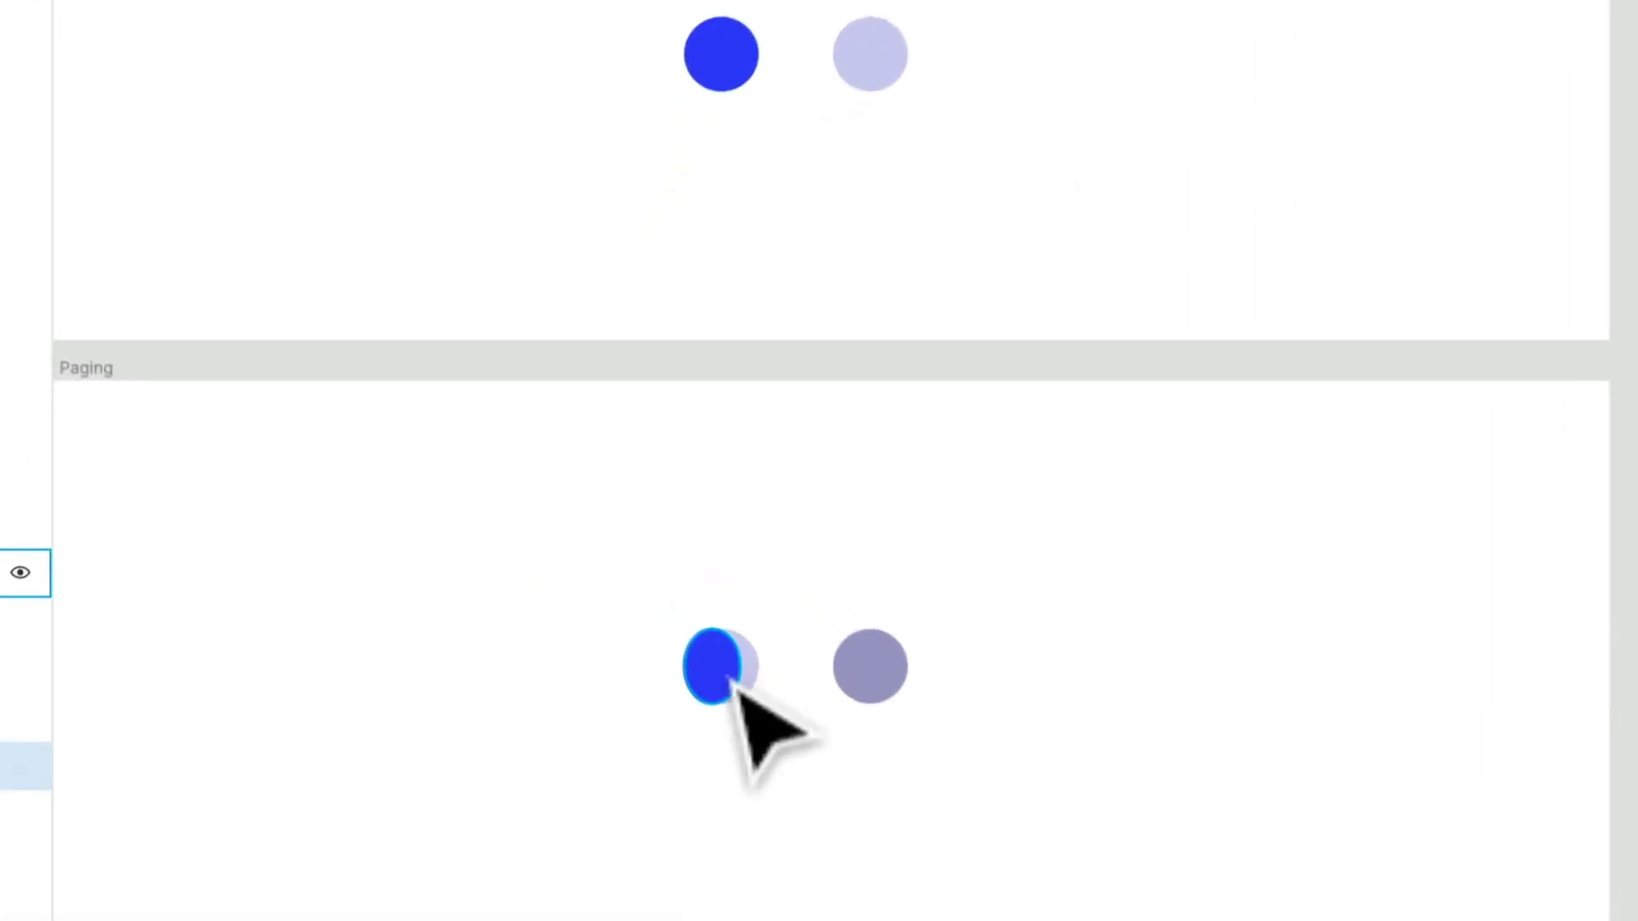
scroll(756, 742, "down", 4)
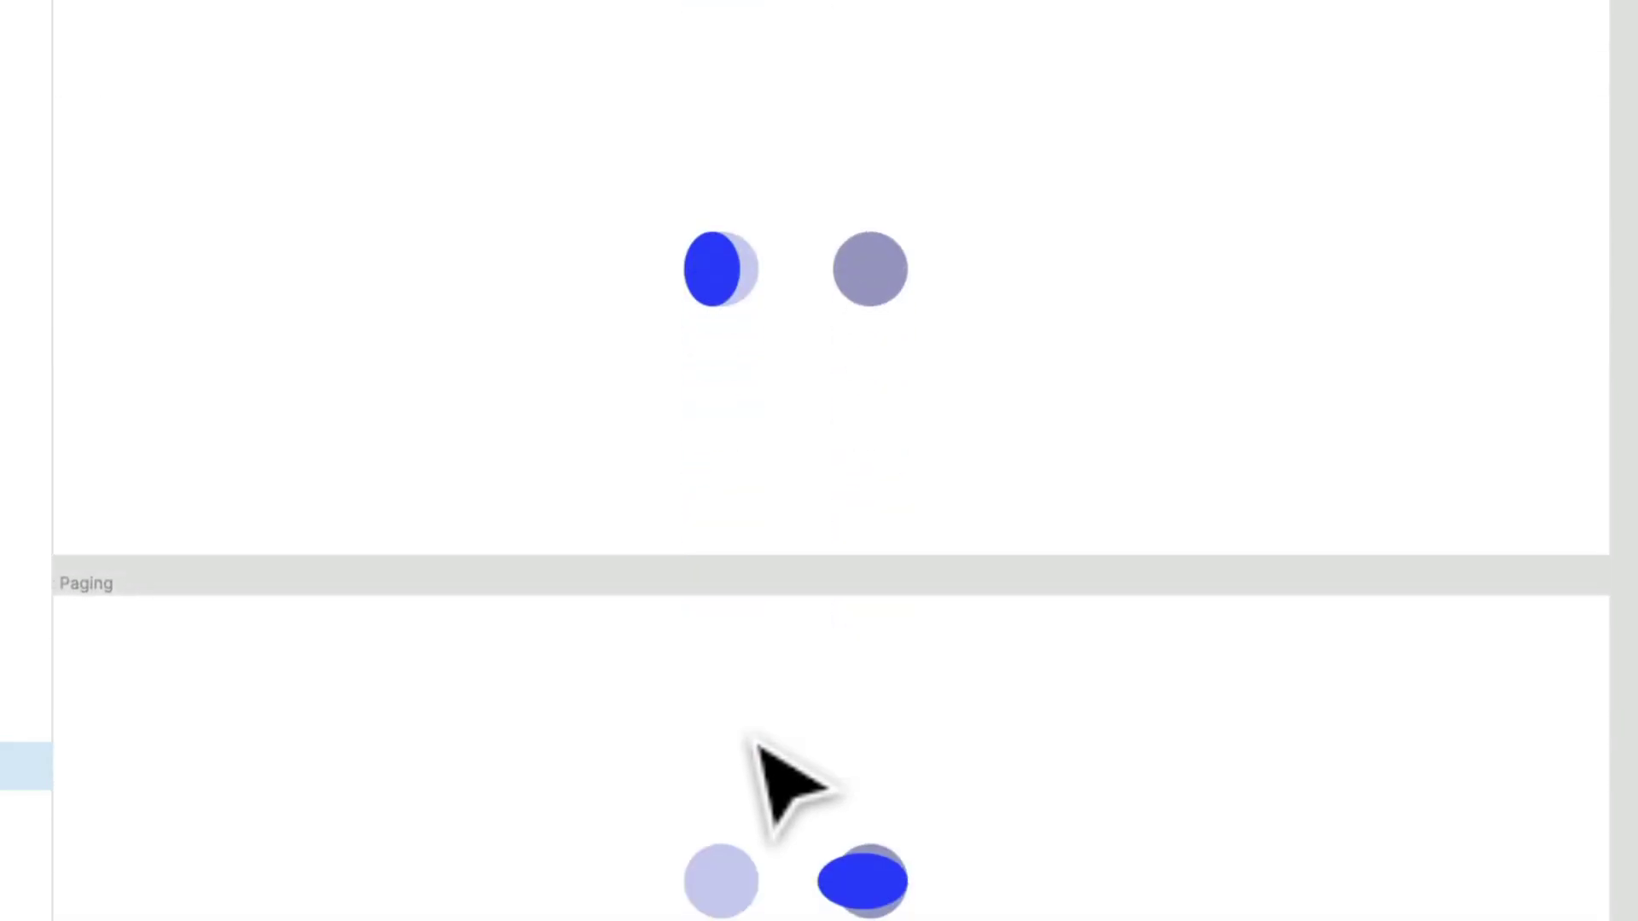
left_click_drag(794, 744, 1043, 609)
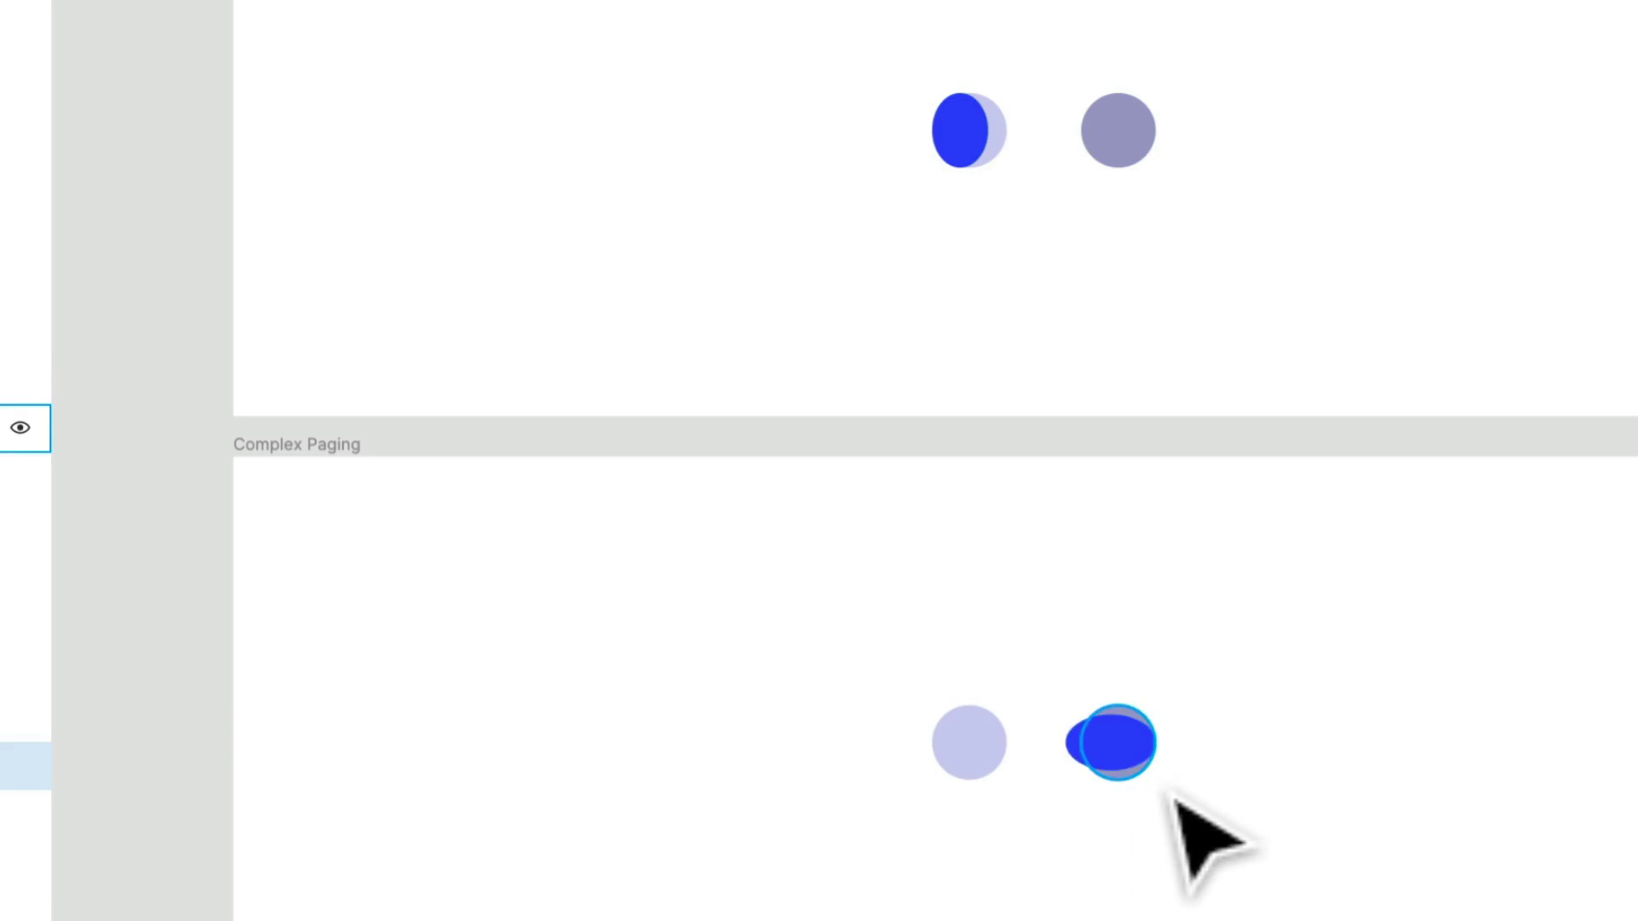
Narrow the fourth frame's Active ellipse to 18 × 24, keeping its right edge aligned with the second carousel dot
left_click_drag(1167, 819, 938, 315)
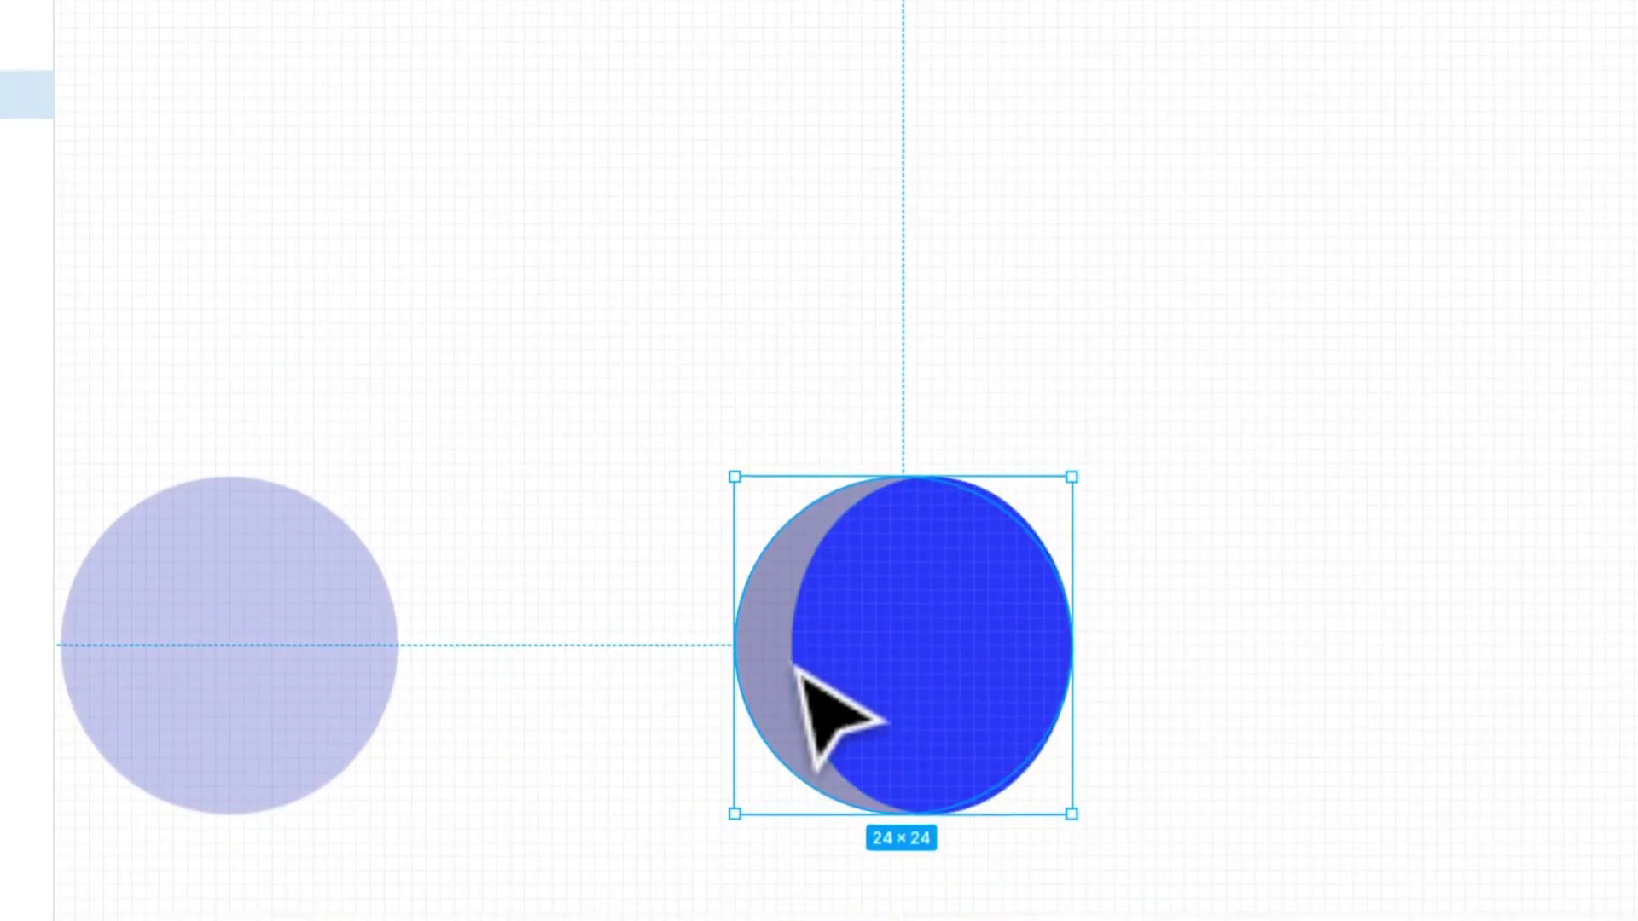
left_click(832, 671)
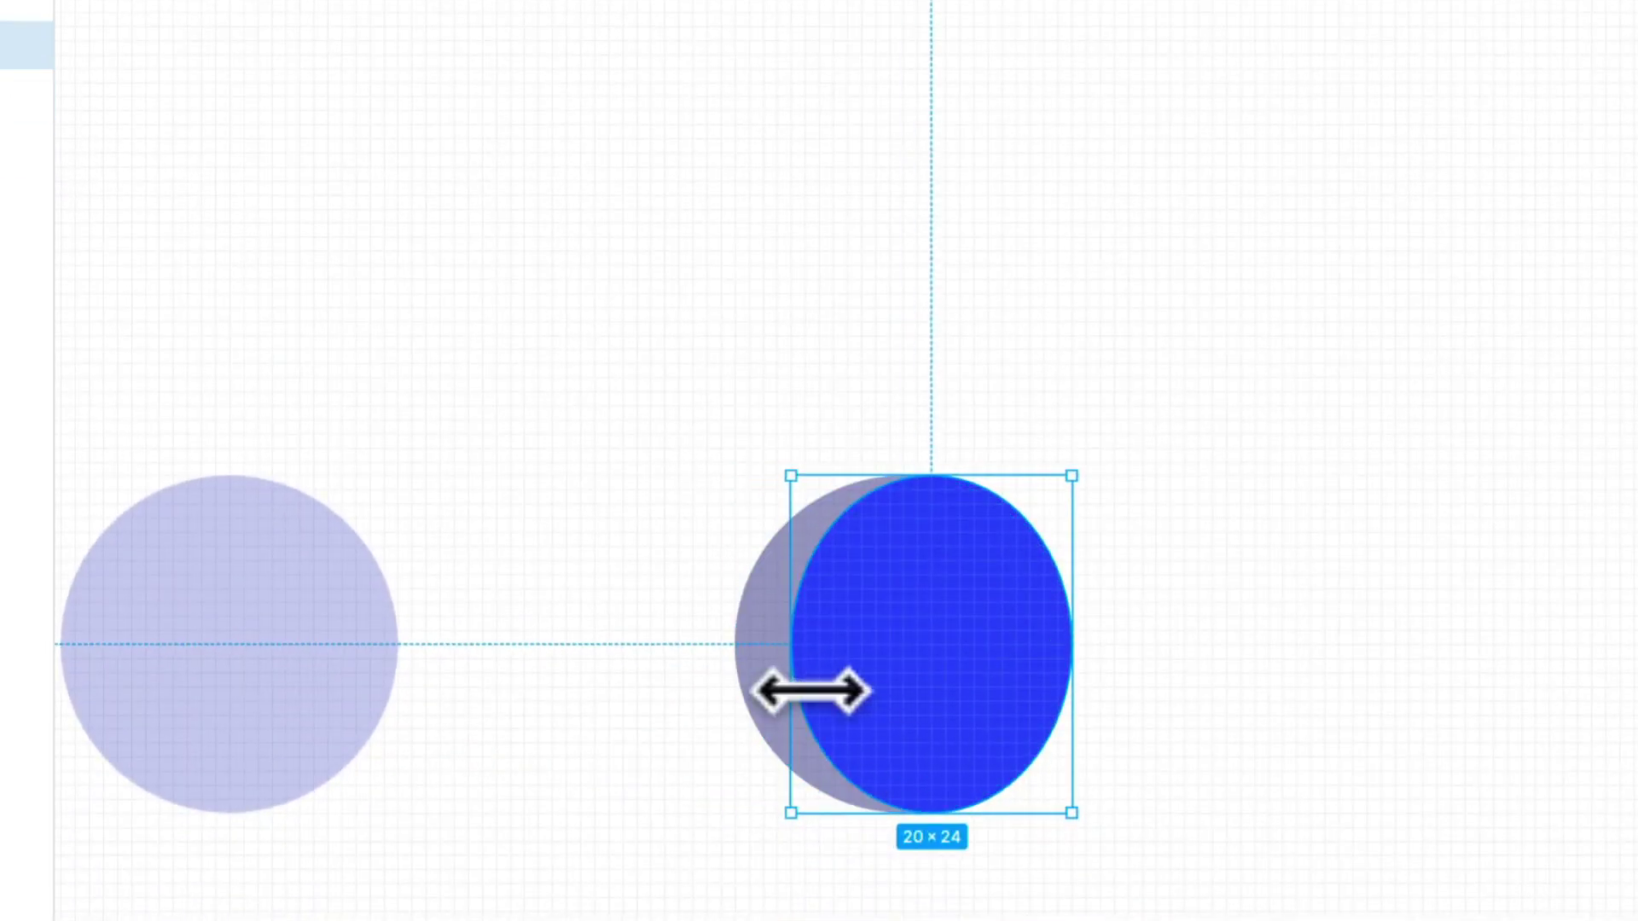
left_click_drag(823, 690, 847, 703)
scroll(878, 515, "down", 5)
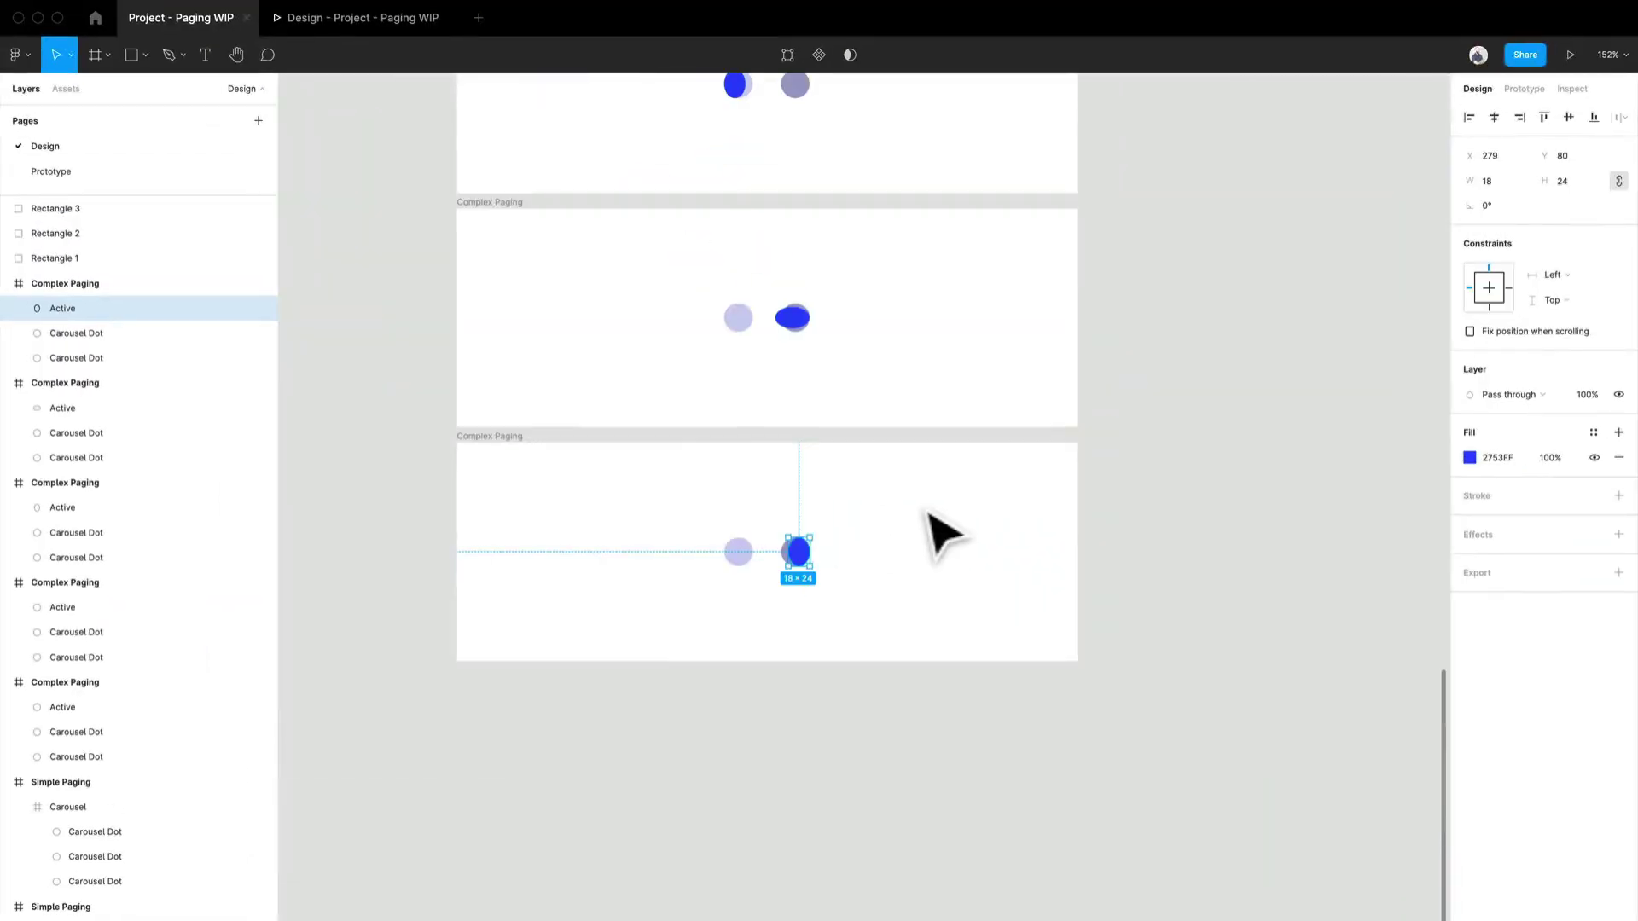
scroll(936, 537, "up", 4)
Remove the Flow 3 starting point from the Complex Paging frame to the right of the first one
scroll(938, 539, "right", 3)
left_click_drag(938, 537, 849, 641)
left_click_drag(1002, 480, 1053, 378)
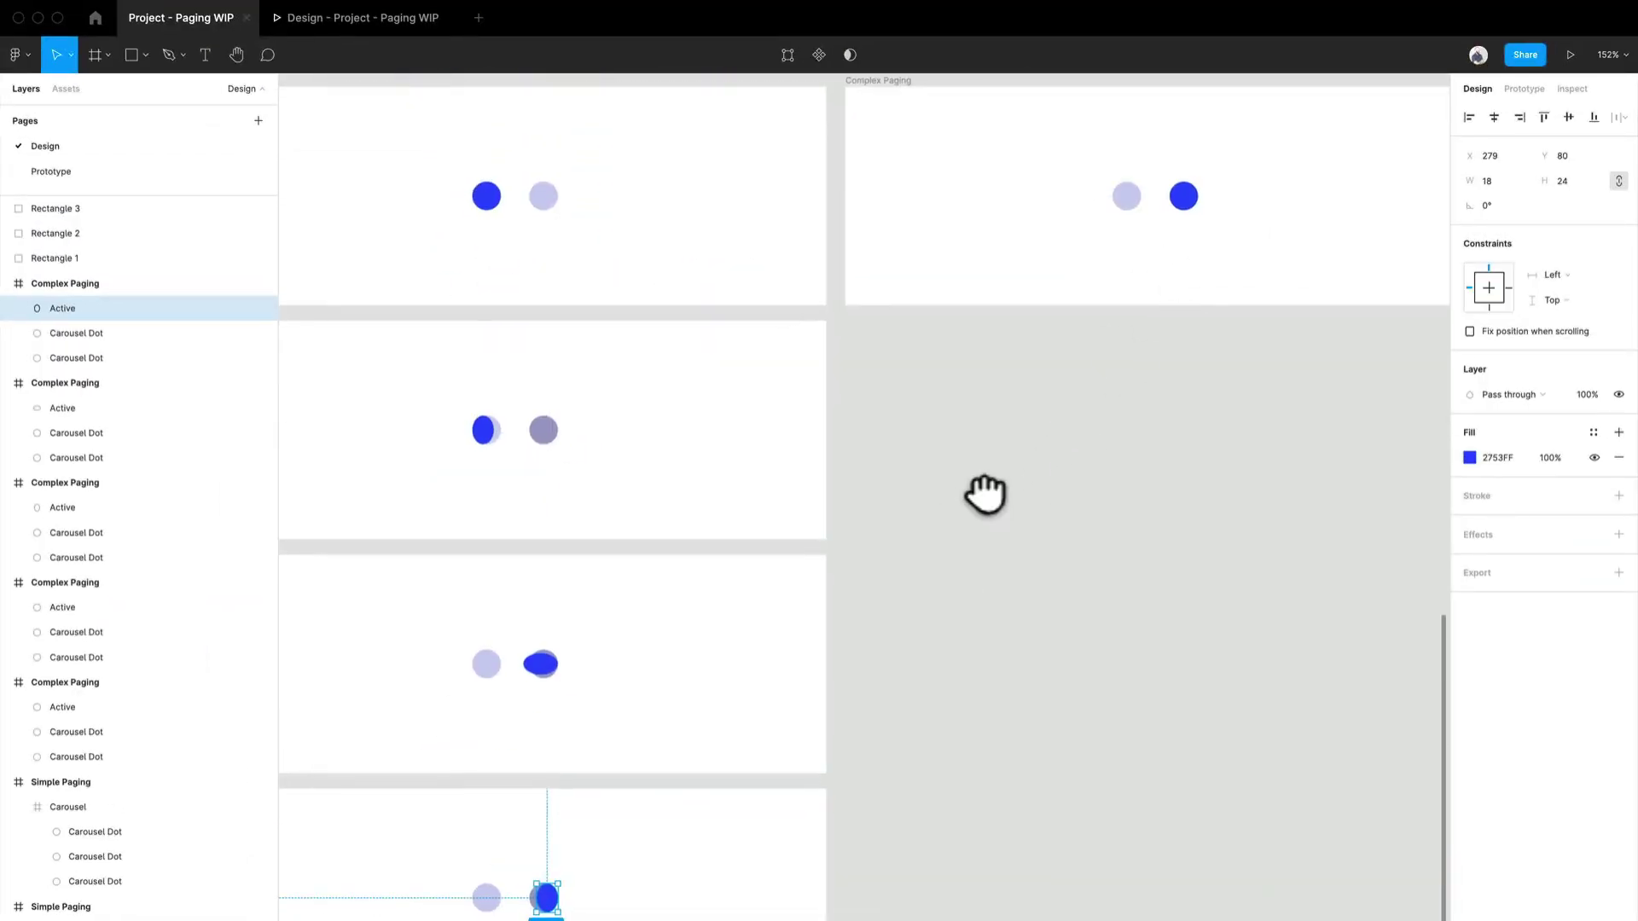
left_click_drag(989, 505, 1001, 532)
left_click(1525, 89)
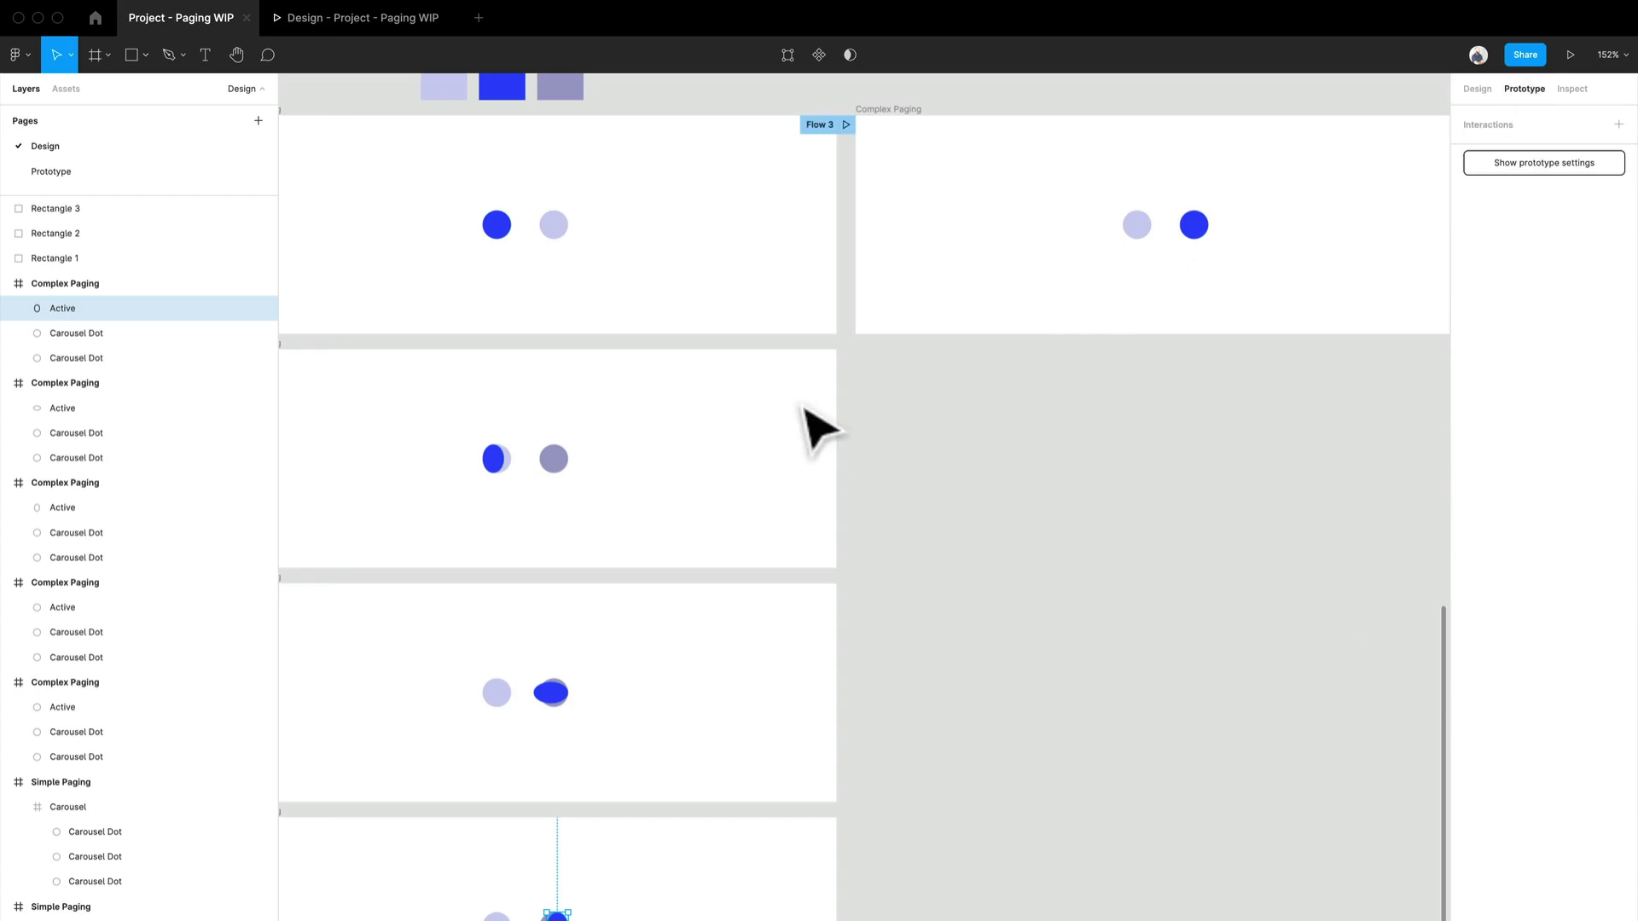
scroll(932, 595, "up", 3)
left_click(939, 310)
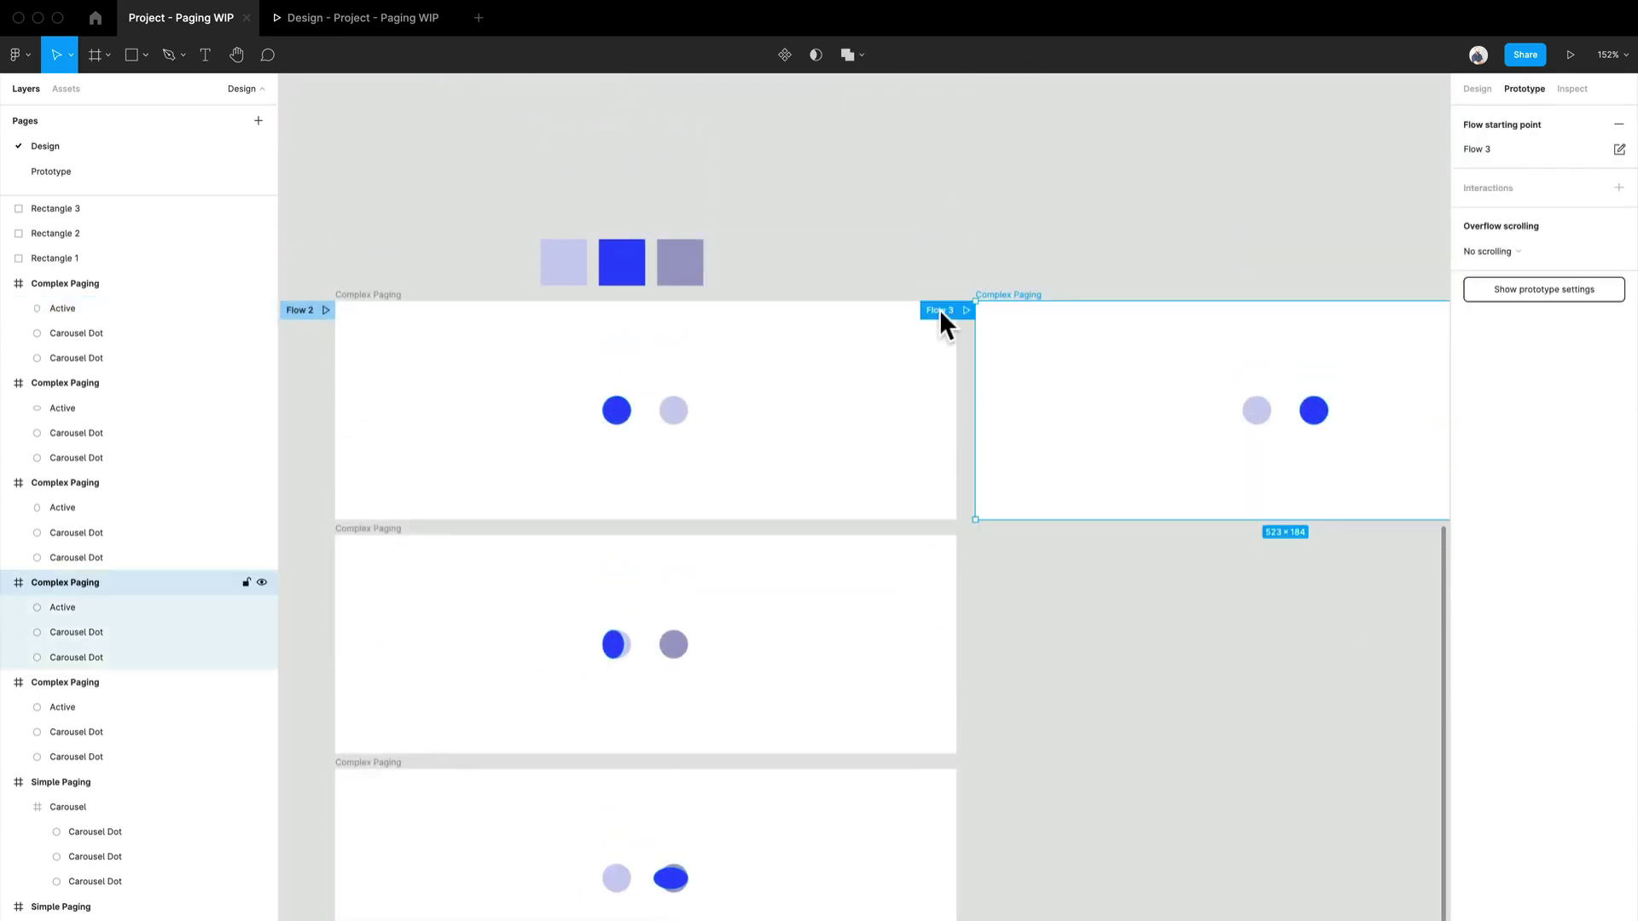
key("Delete")
key("ctrl+z")
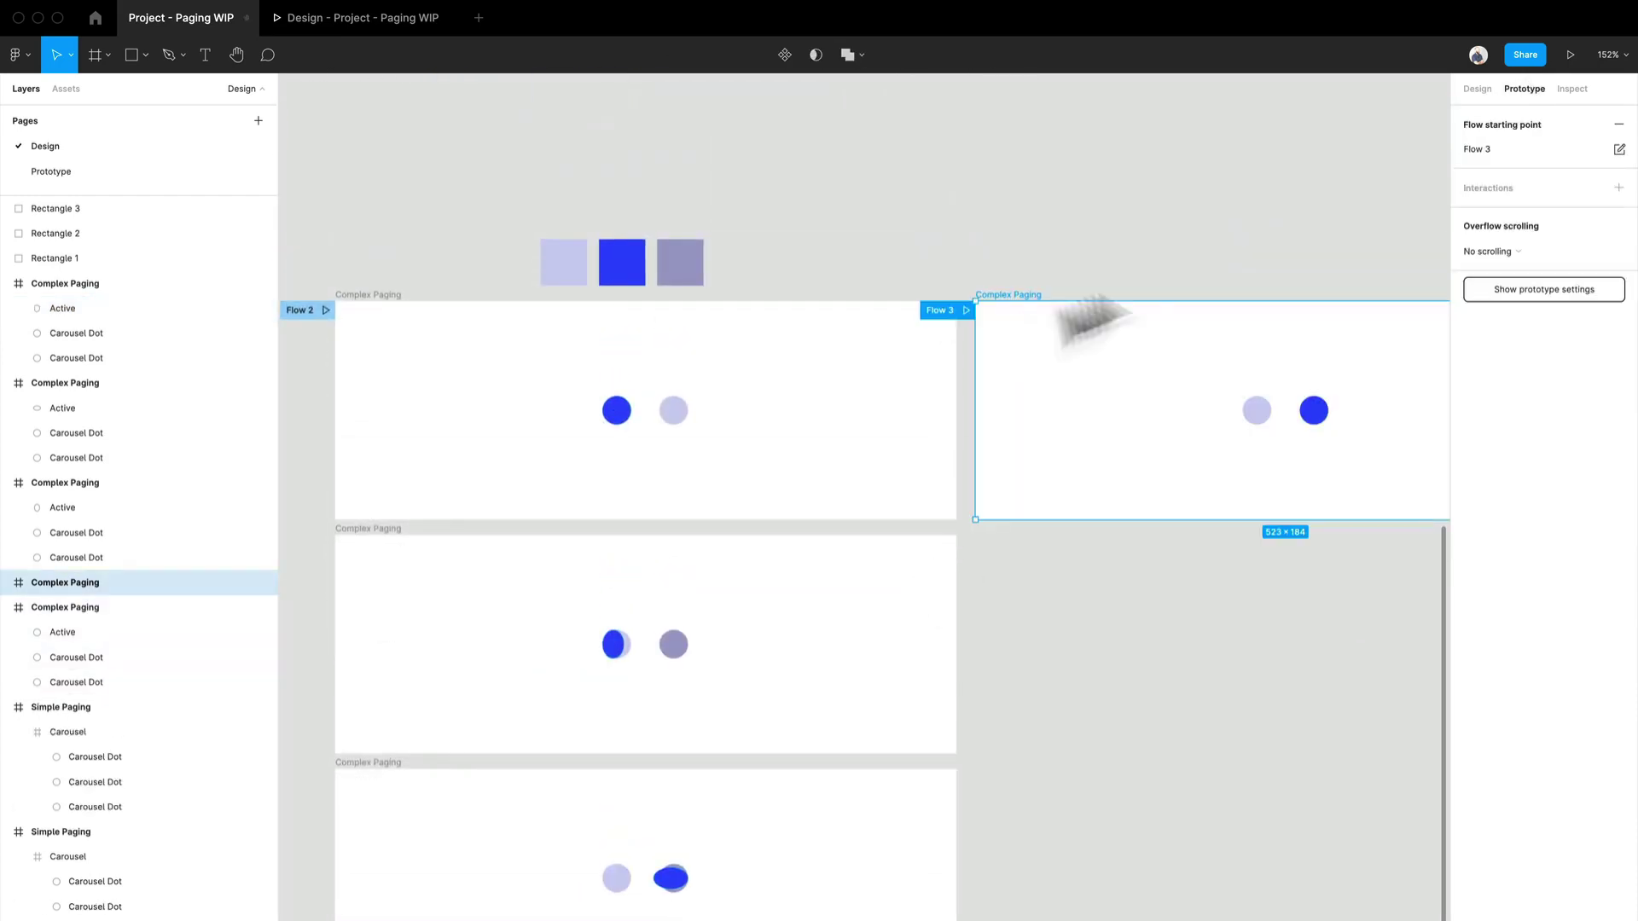
left_click(1617, 124)
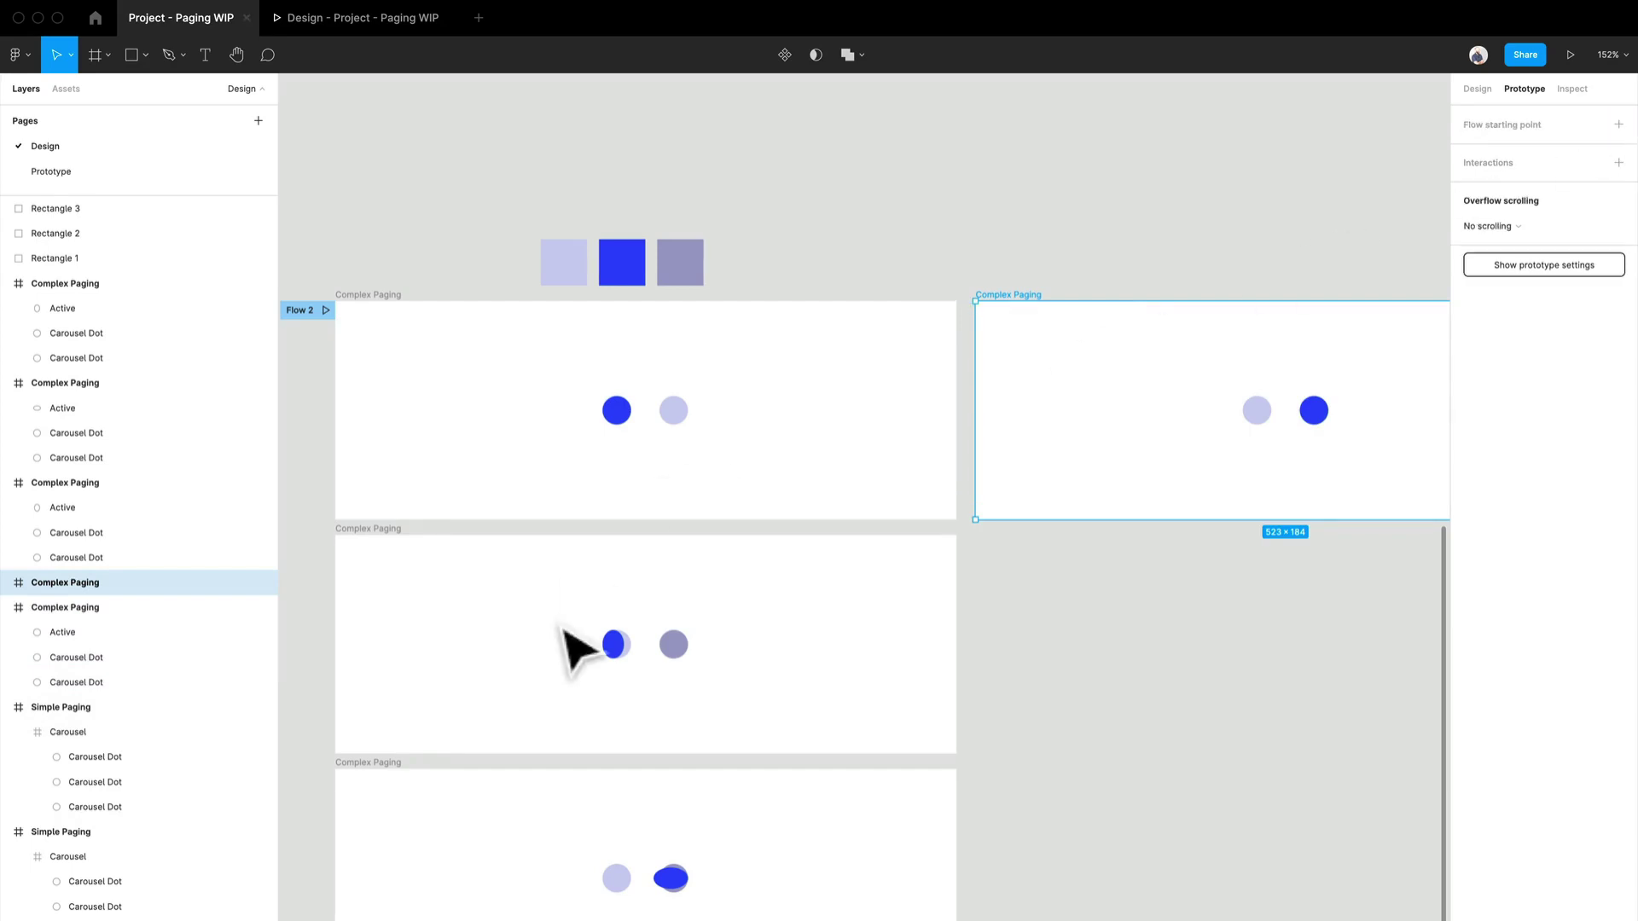
Link the first frame's second carousel dot to the second Complex Paging frame with an on-click Smart animate transition
scroll(574, 648, "down", 3)
left_click(719, 269)
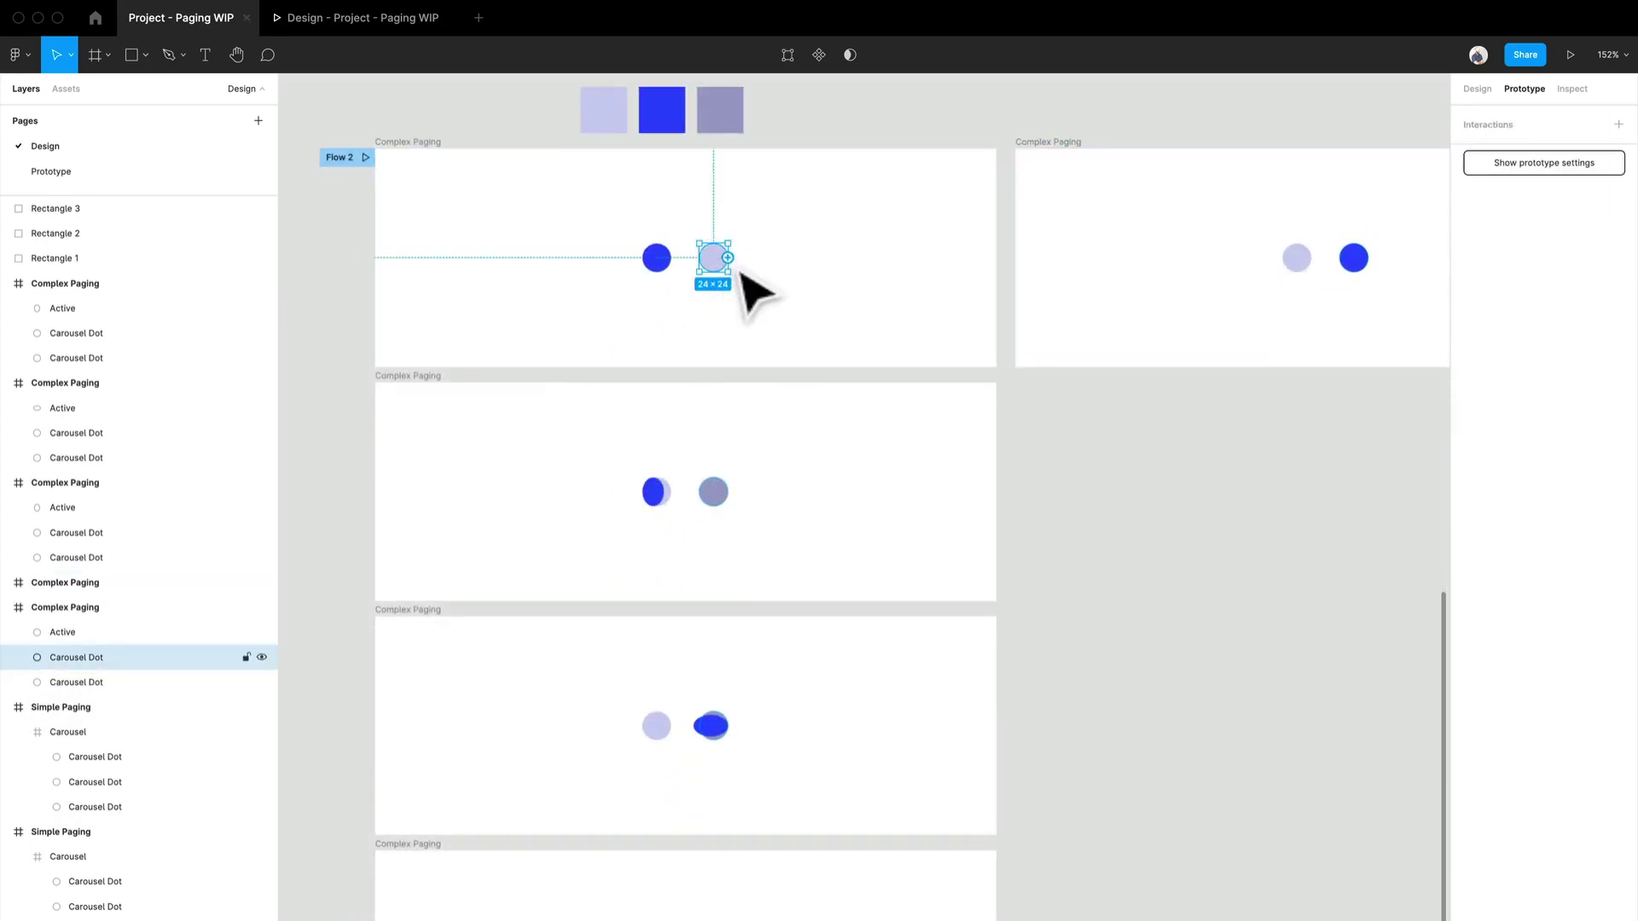
left_click_drag(728, 257, 800, 377)
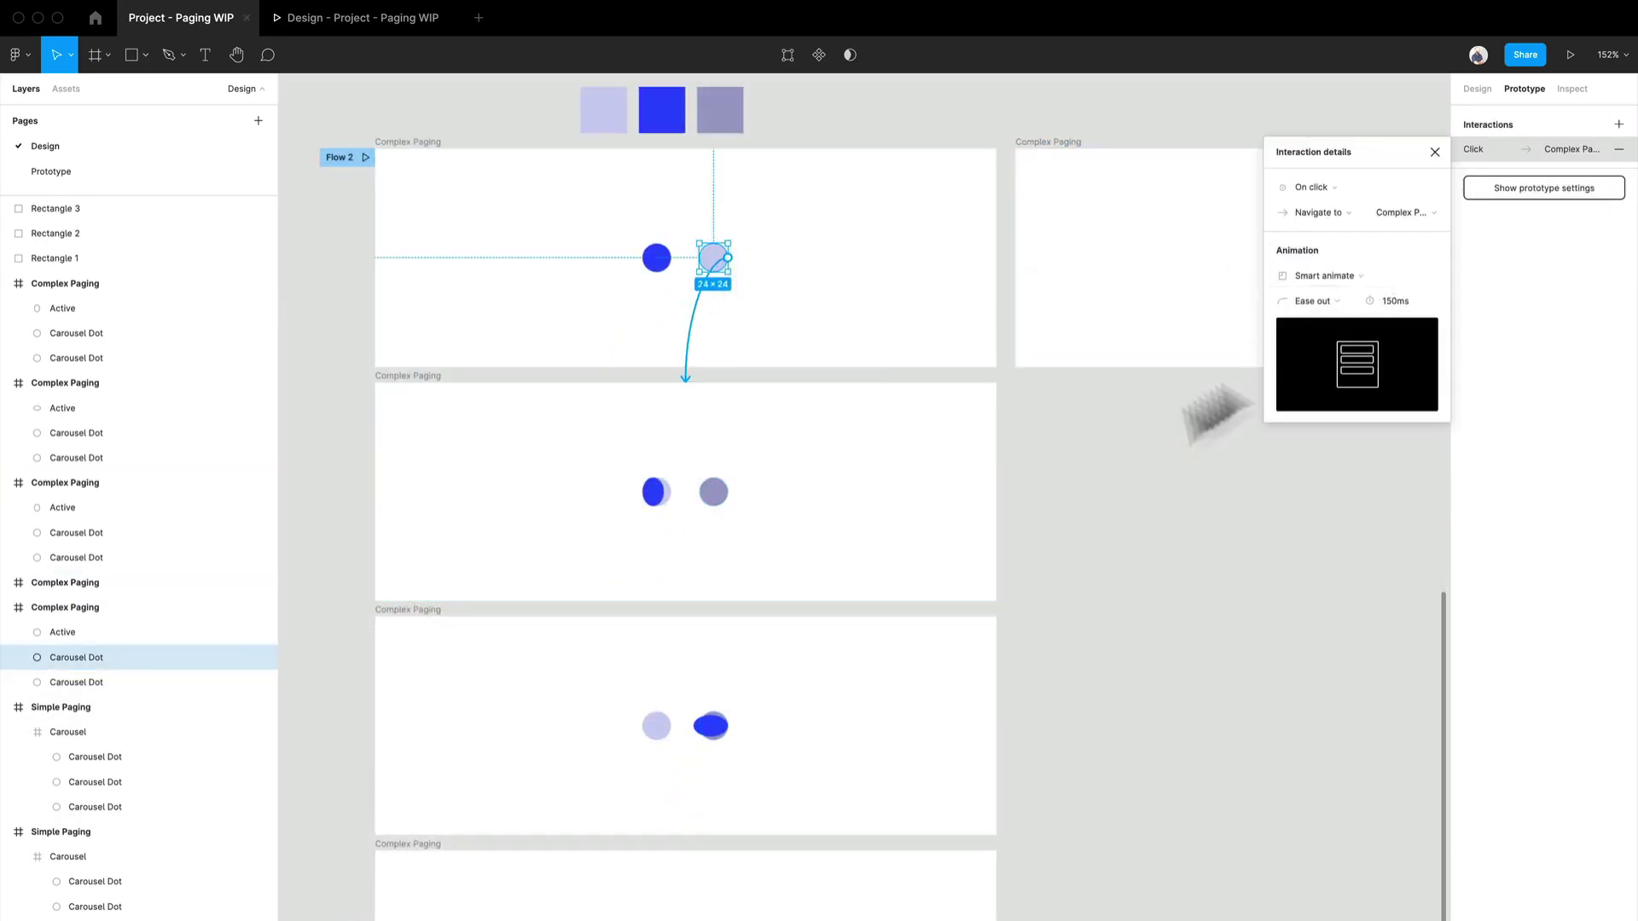
left_click_drag(1115, 708, 1109, 553)
left_click(1110, 553)
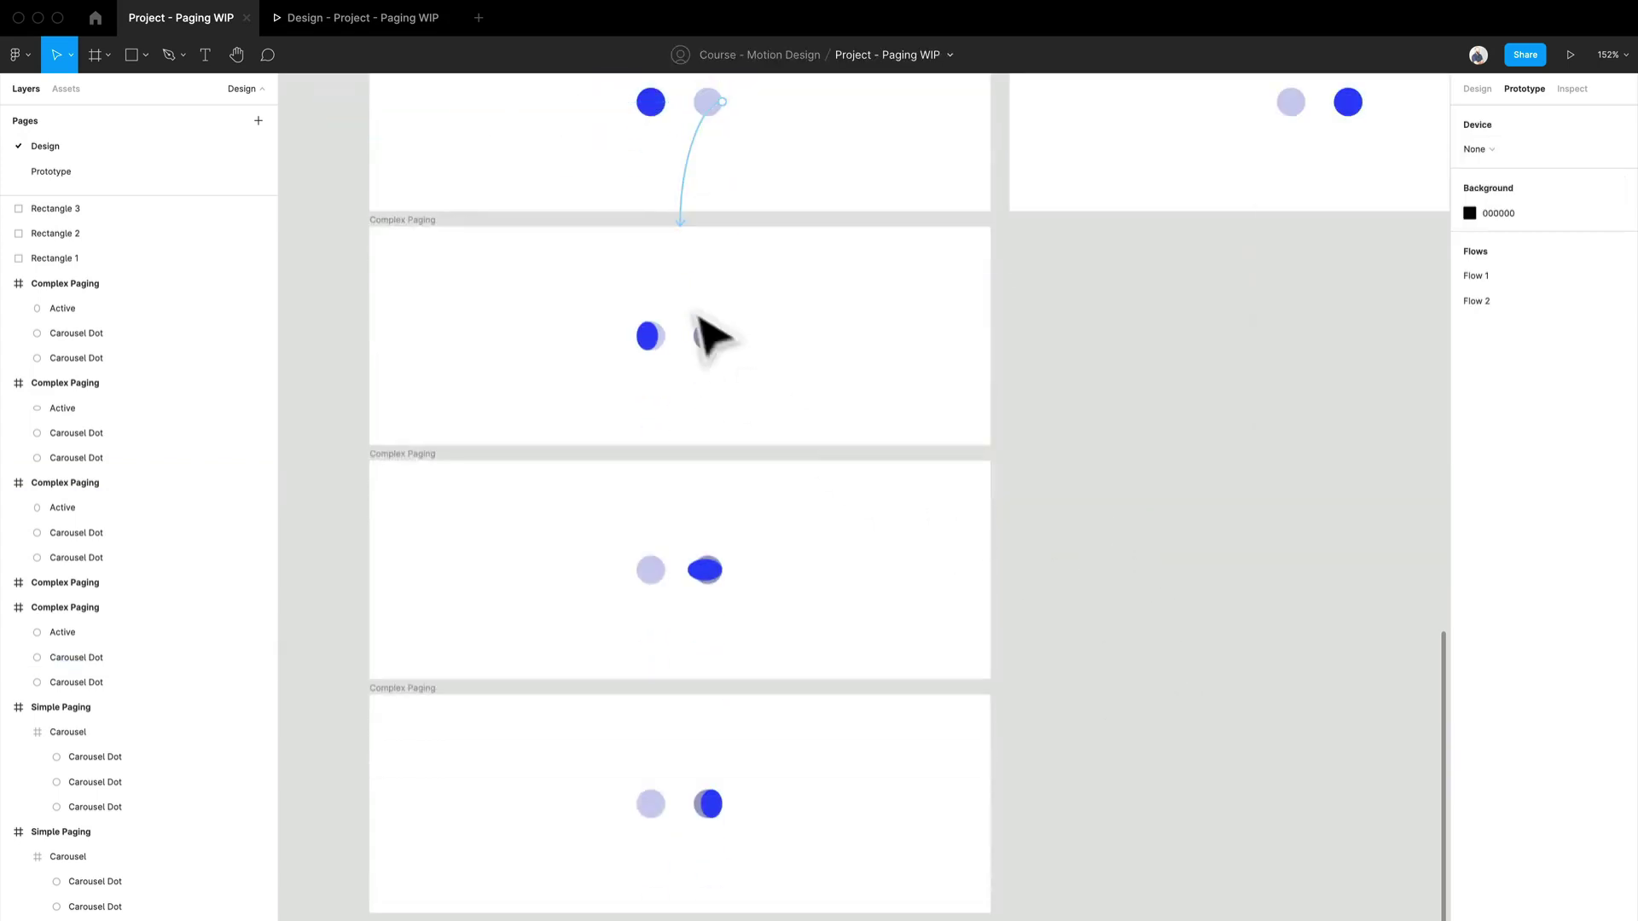
Connect the second Complex Paging frame to the third with a Smart animate interaction triggered after a 1 ms delay
left_click(431, 237)
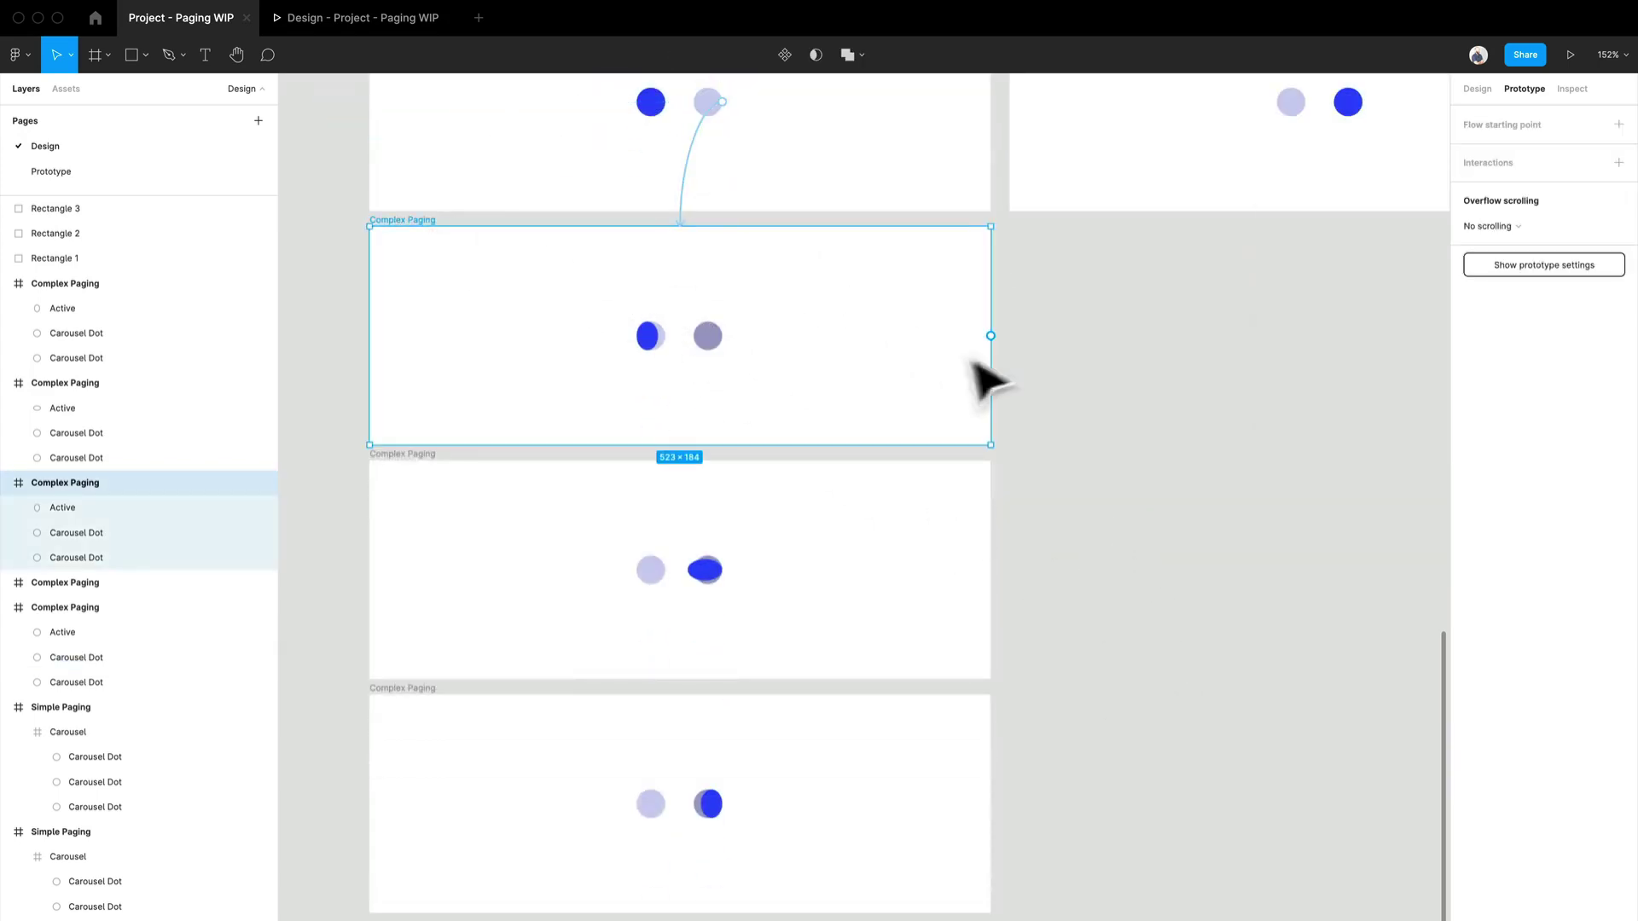
left_click_drag(990, 335, 964, 516)
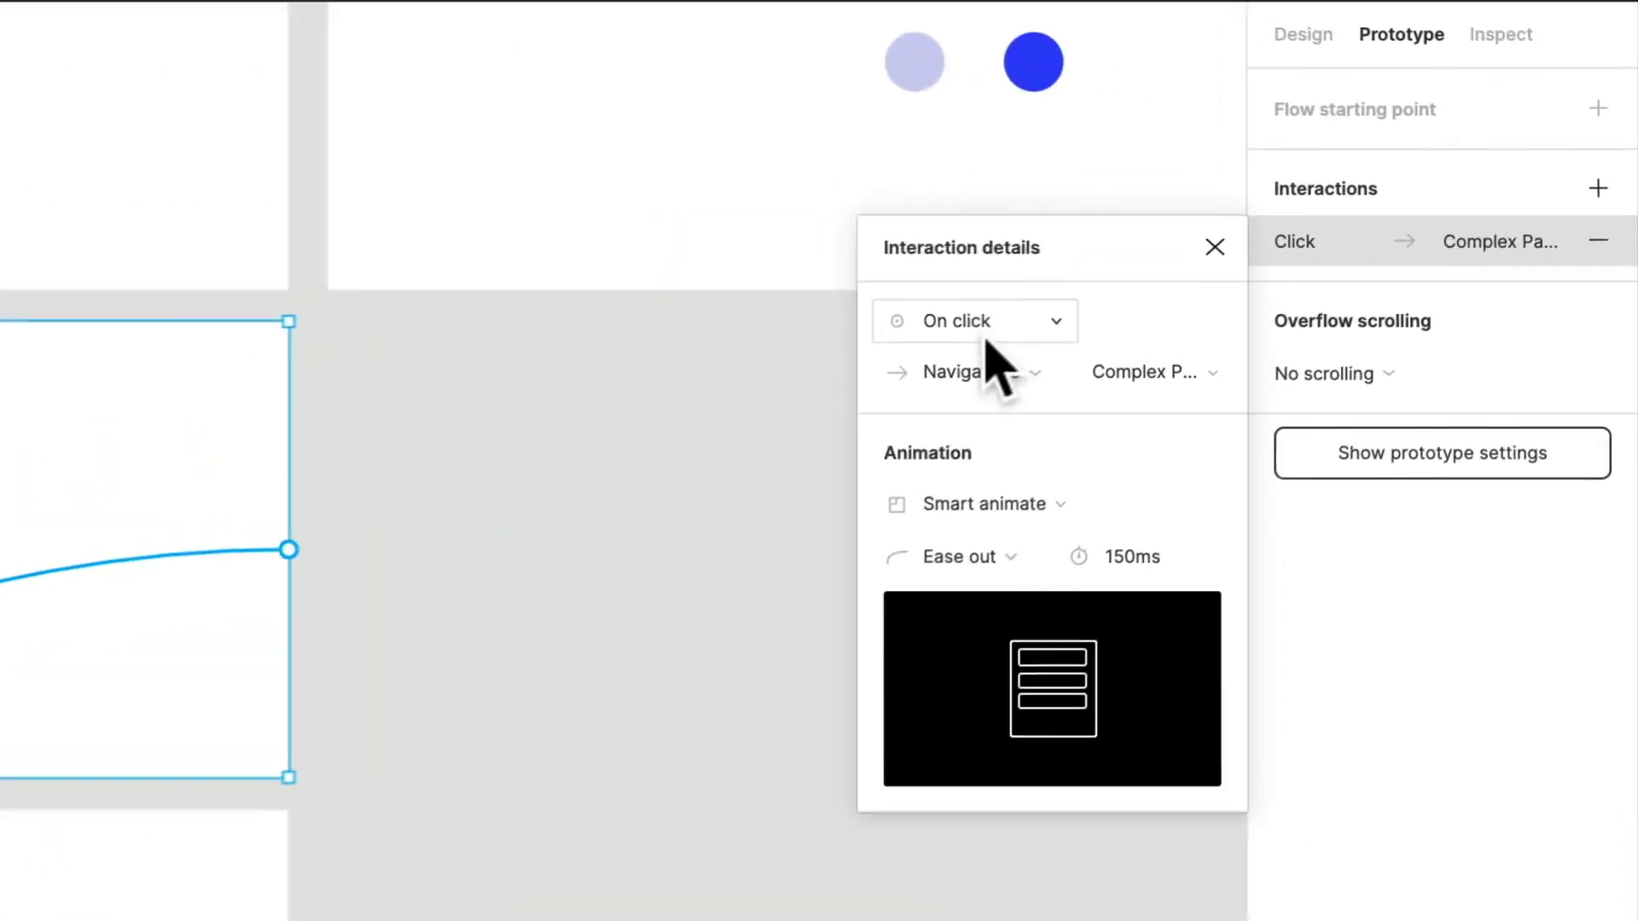
left_click(1324, 229)
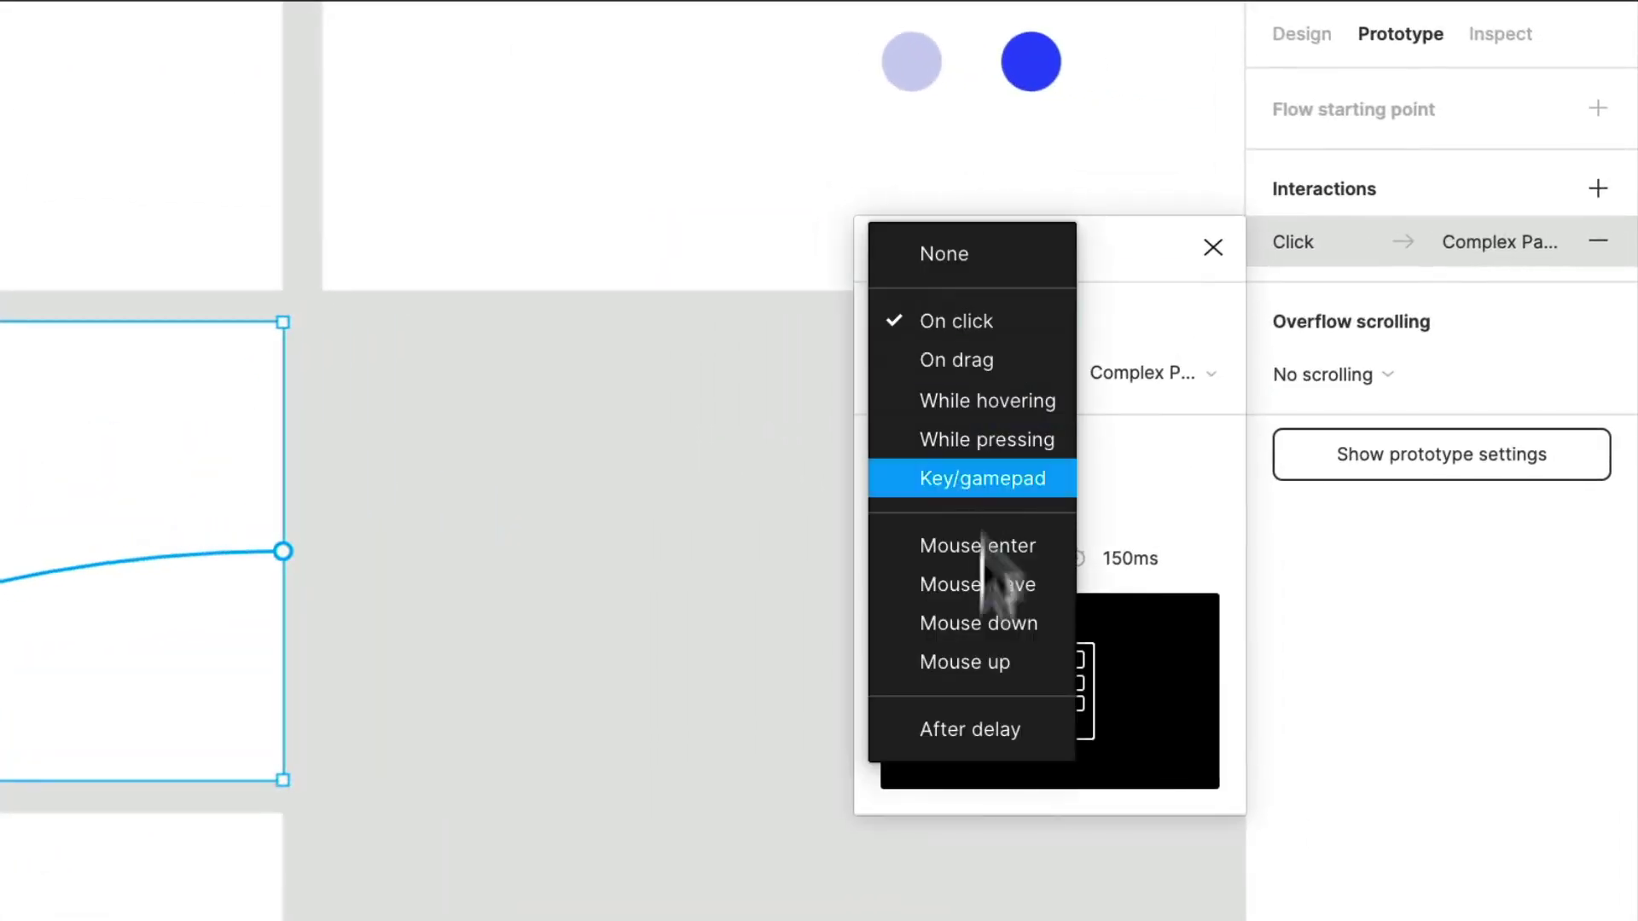
left_click(972, 729)
left_click(1109, 324)
type("1")
left_click(1024, 862)
Connect the third Complex Paging frame to the fourth with a Smart animate interaction triggered after a 1 ms delay
left_click(427, 455)
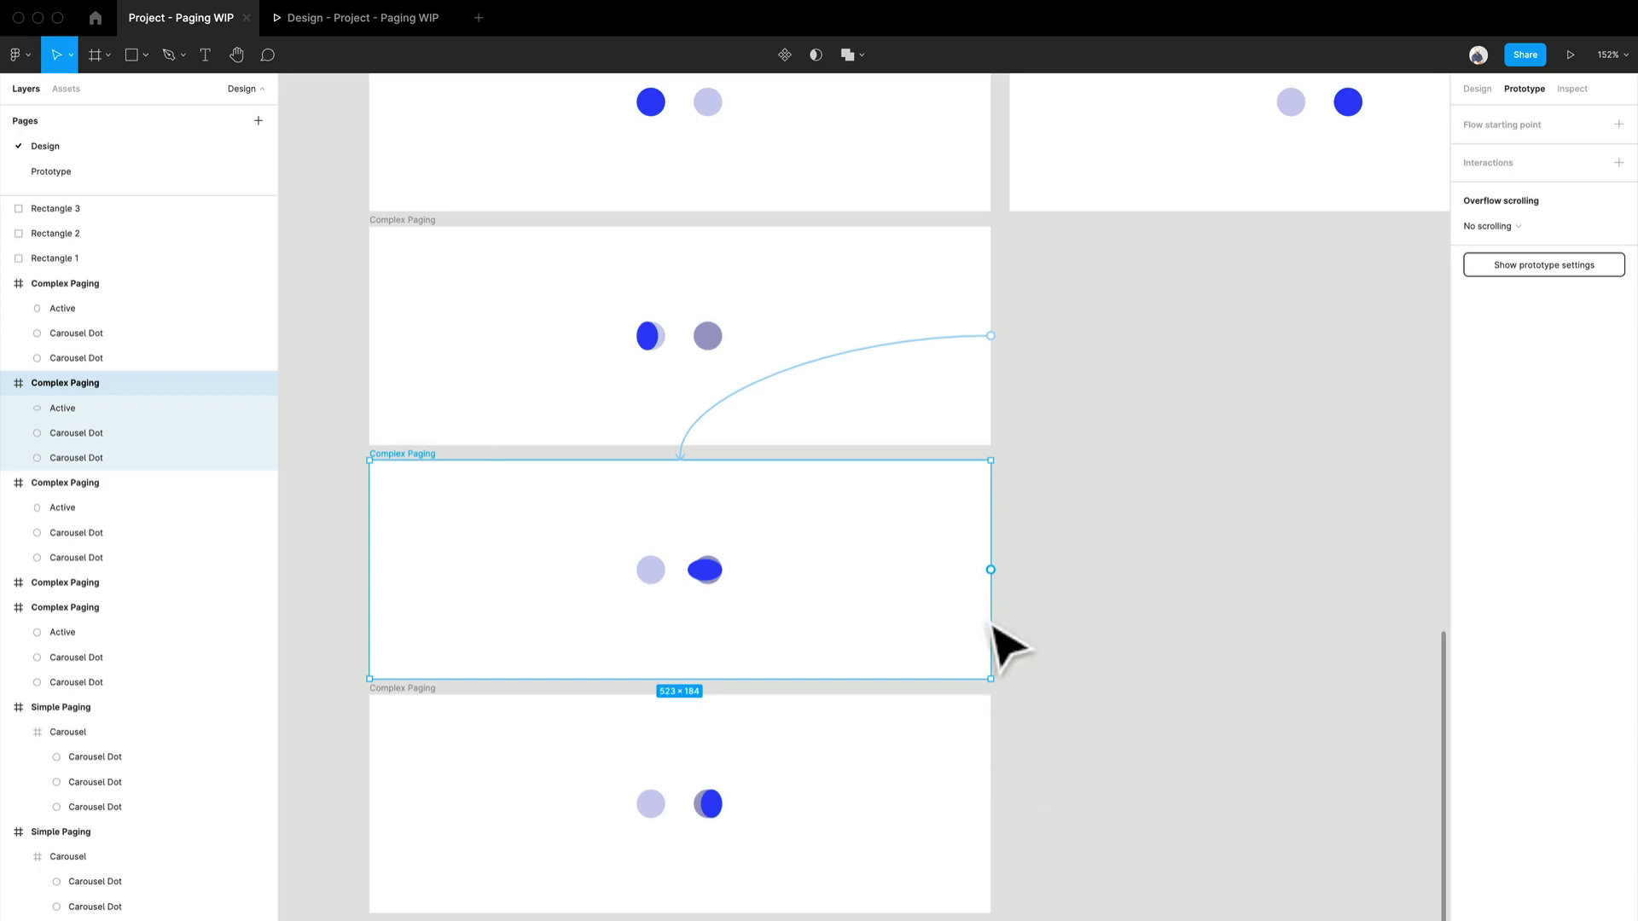
left_click_drag(990, 569, 853, 725)
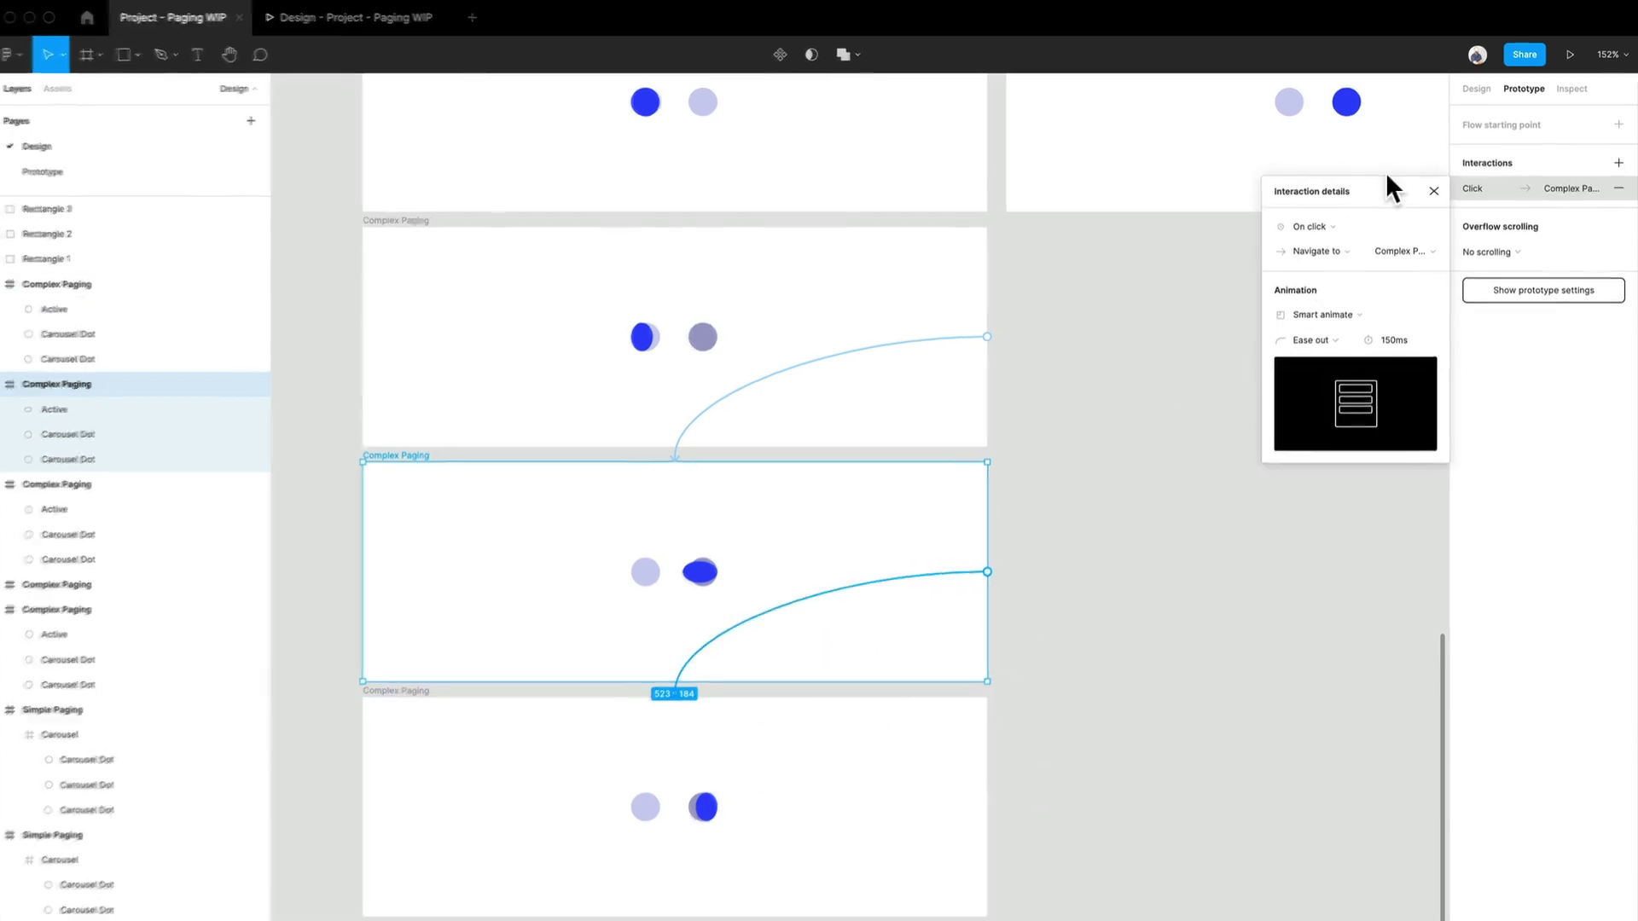
left_click(1315, 225)
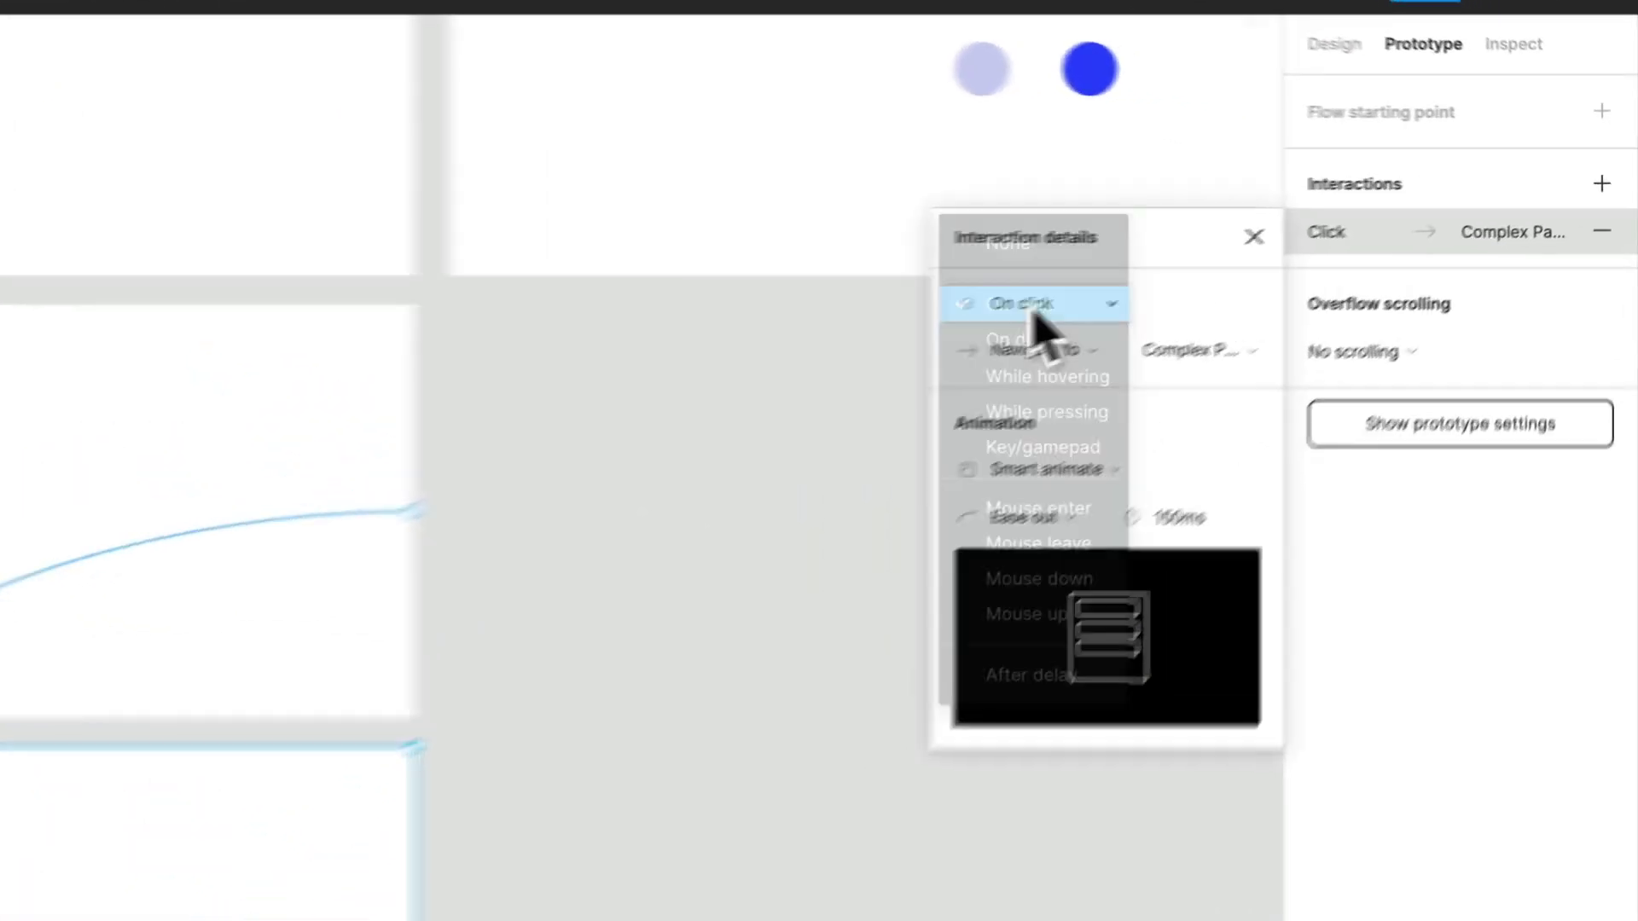
left_click(1028, 675)
left_click(1200, 314)
type("1")
left_click(809, 182)
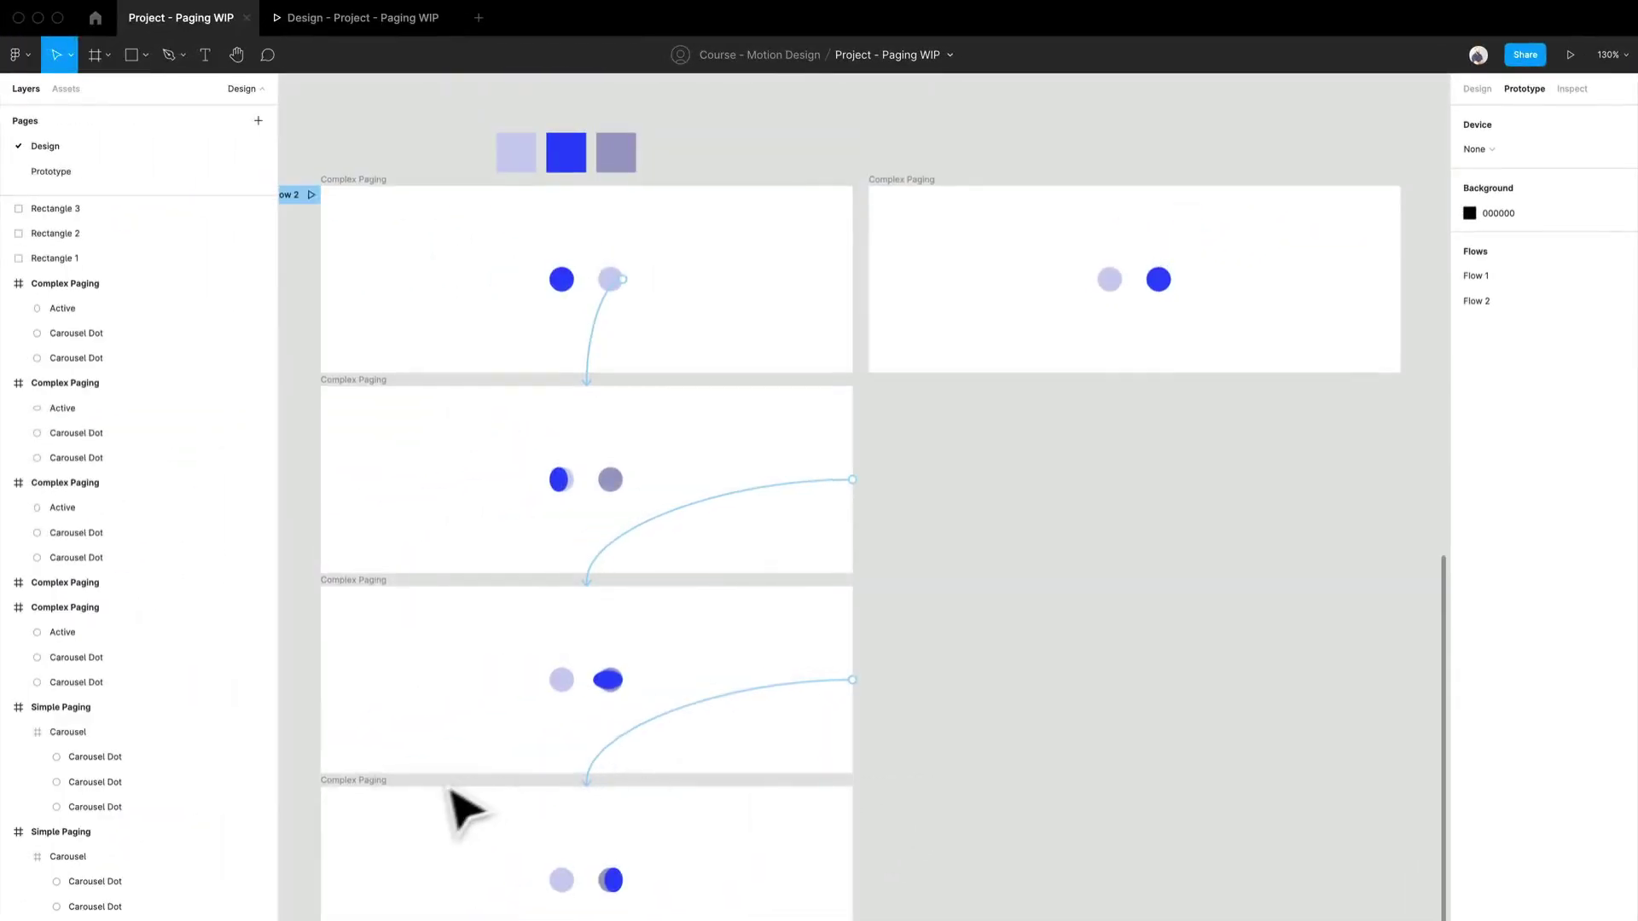
Connect the fourth Complex Paging frame to the final right-hand frame after a 1 ms delay, using Smart animate lasting 100 ms
left_click(409, 797)
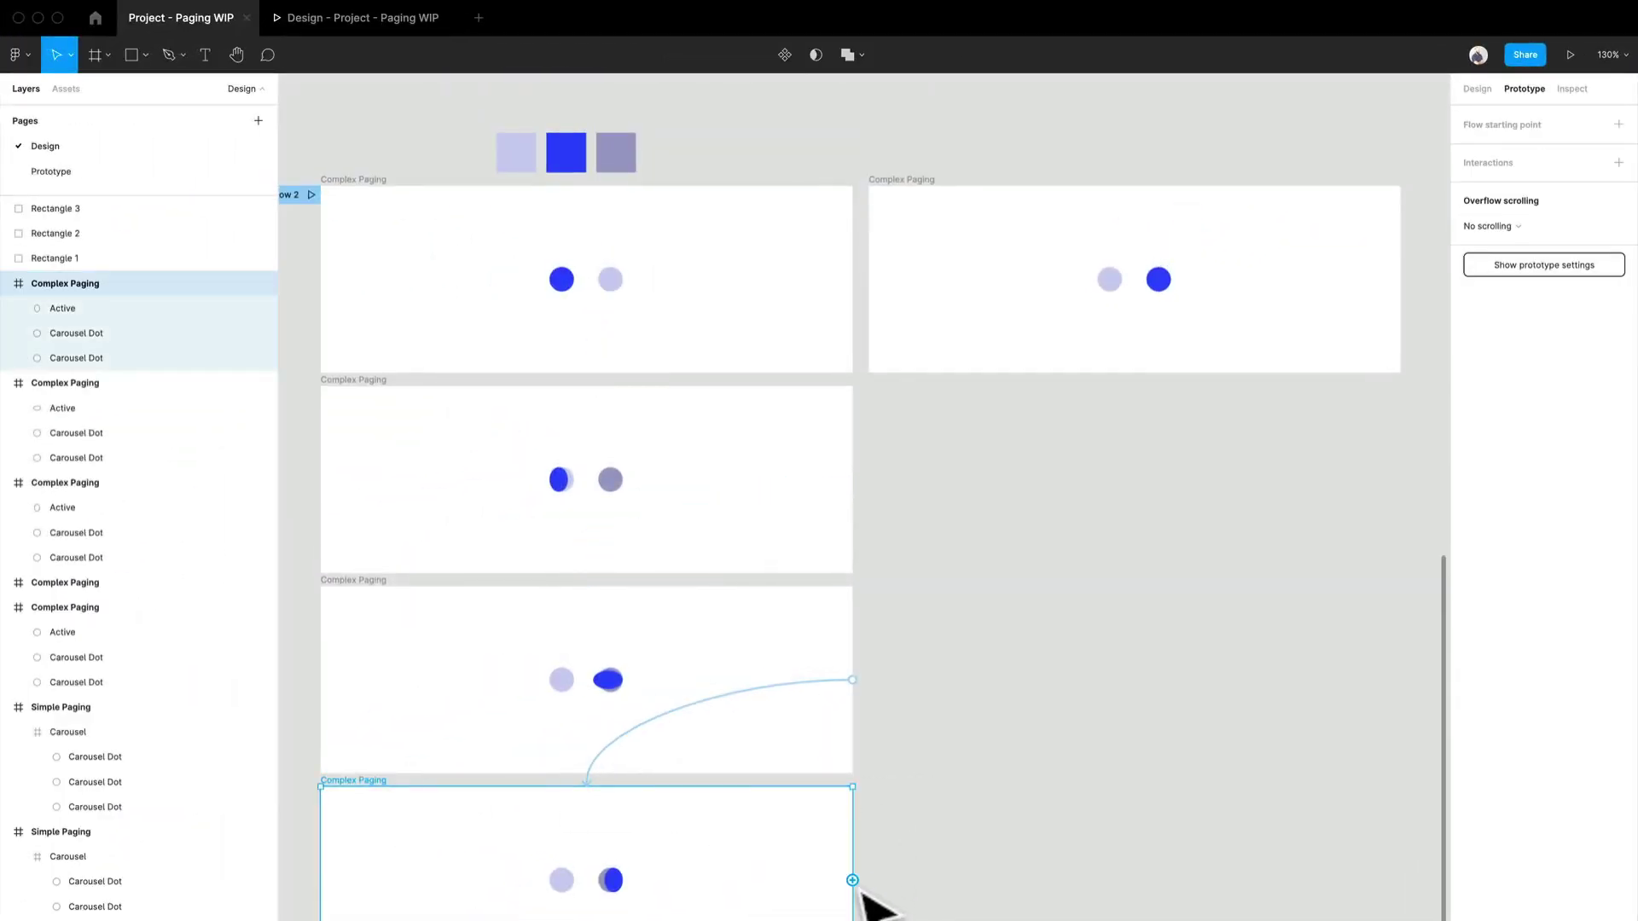
left_click_drag(853, 881, 1036, 372)
left_click(1356, 227)
left_click(1342, 419)
left_click(1386, 225)
type("1")
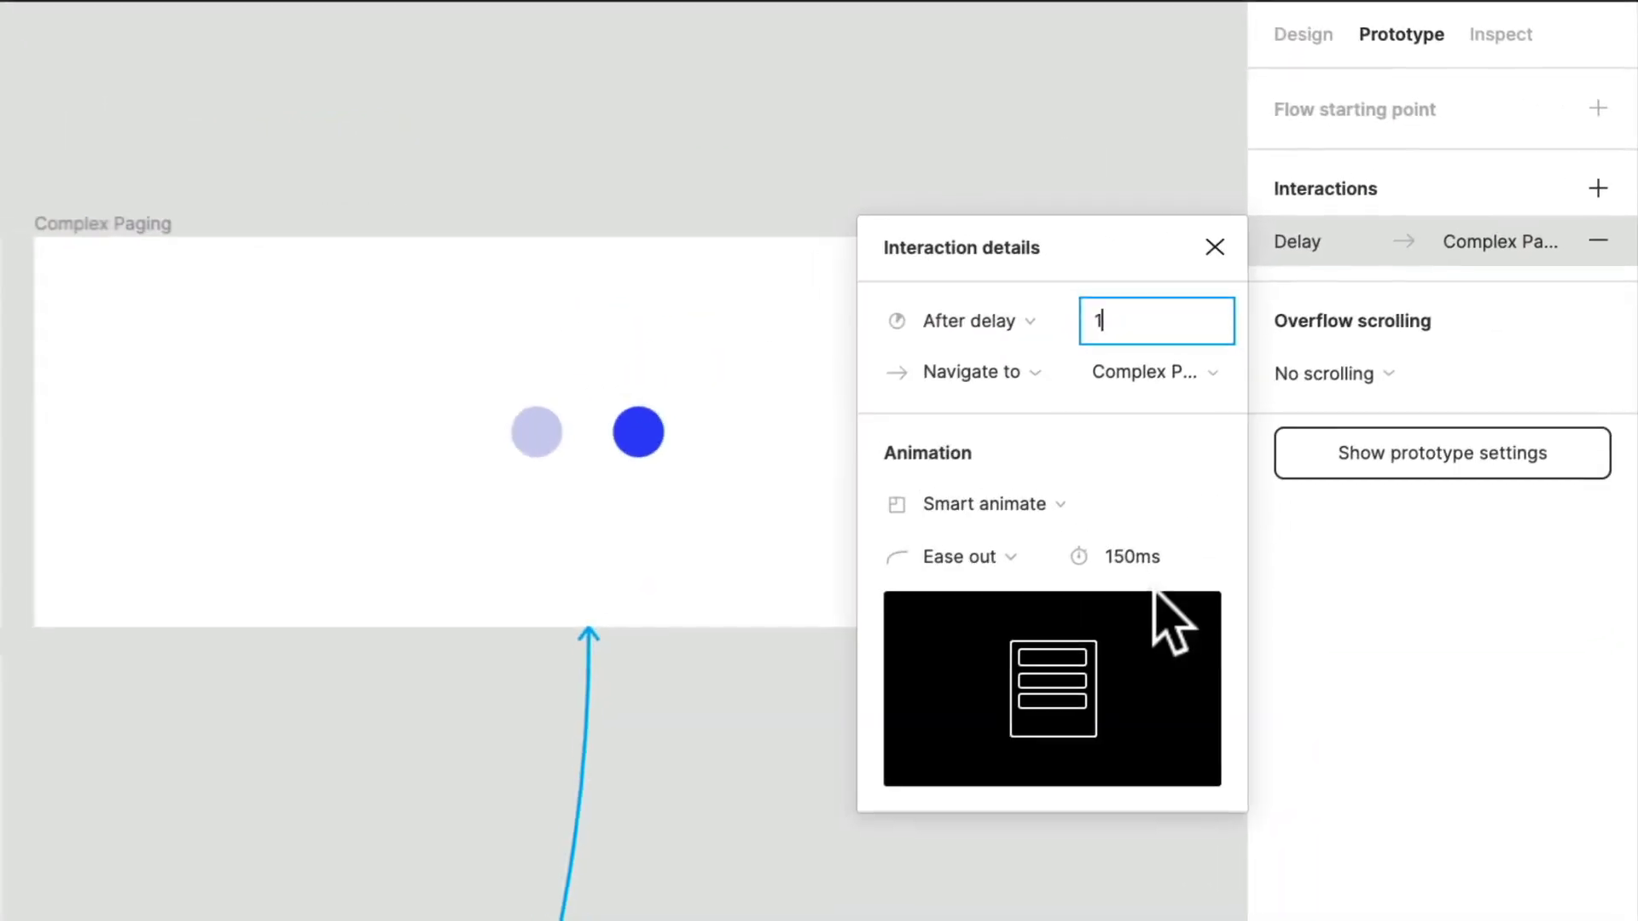
left_click(1399, 341)
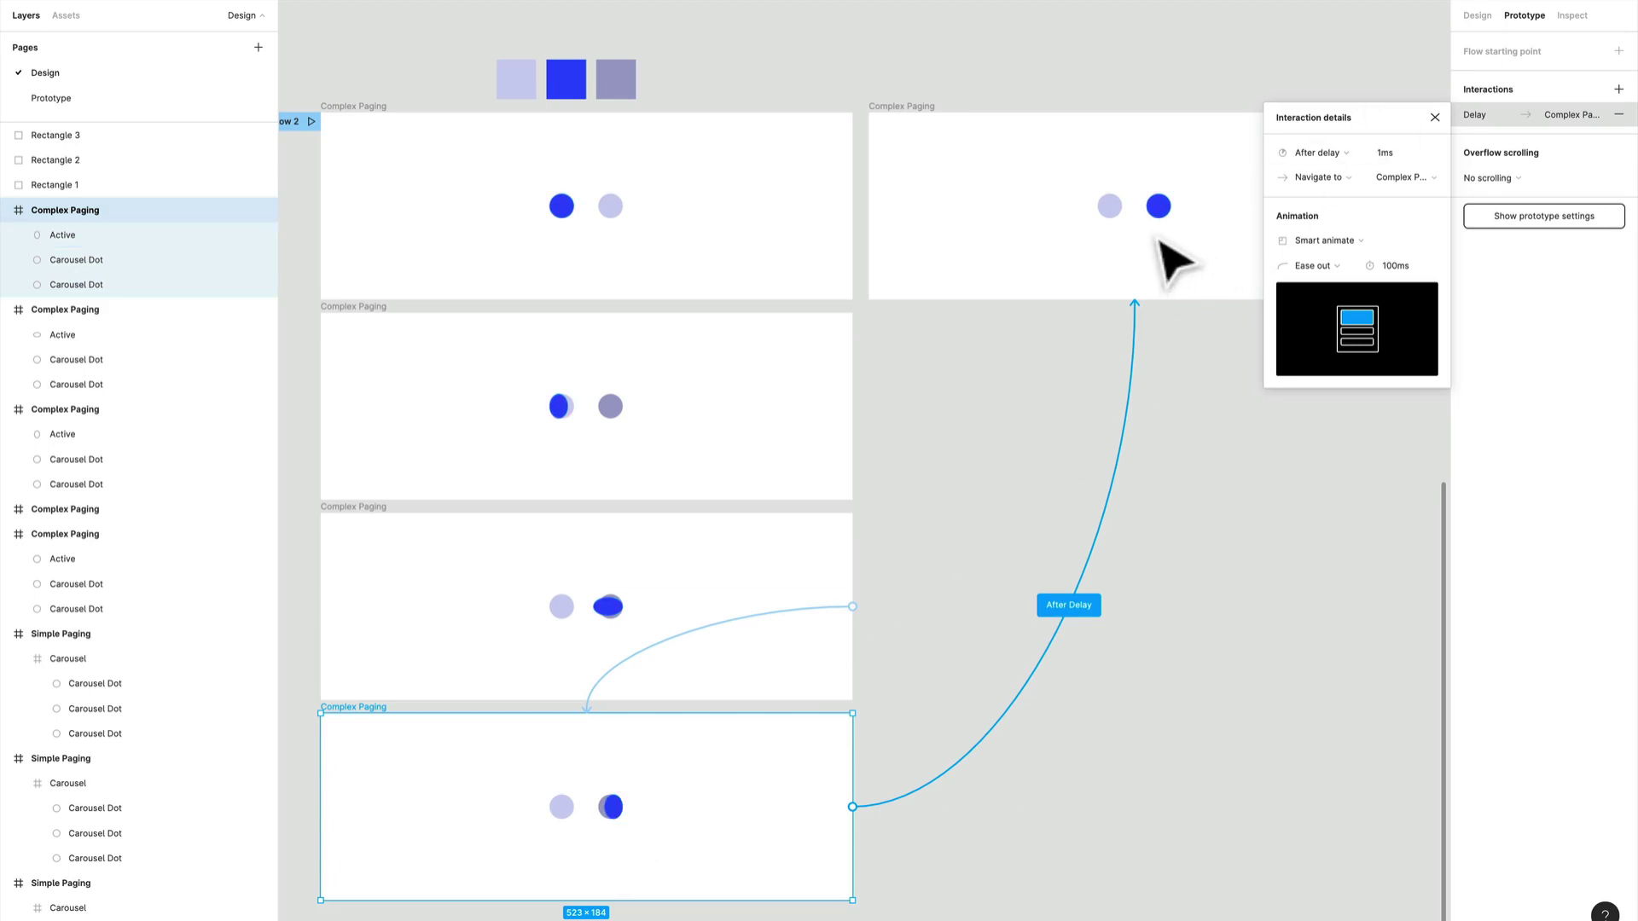
scroll(621, 817, "up", 5)
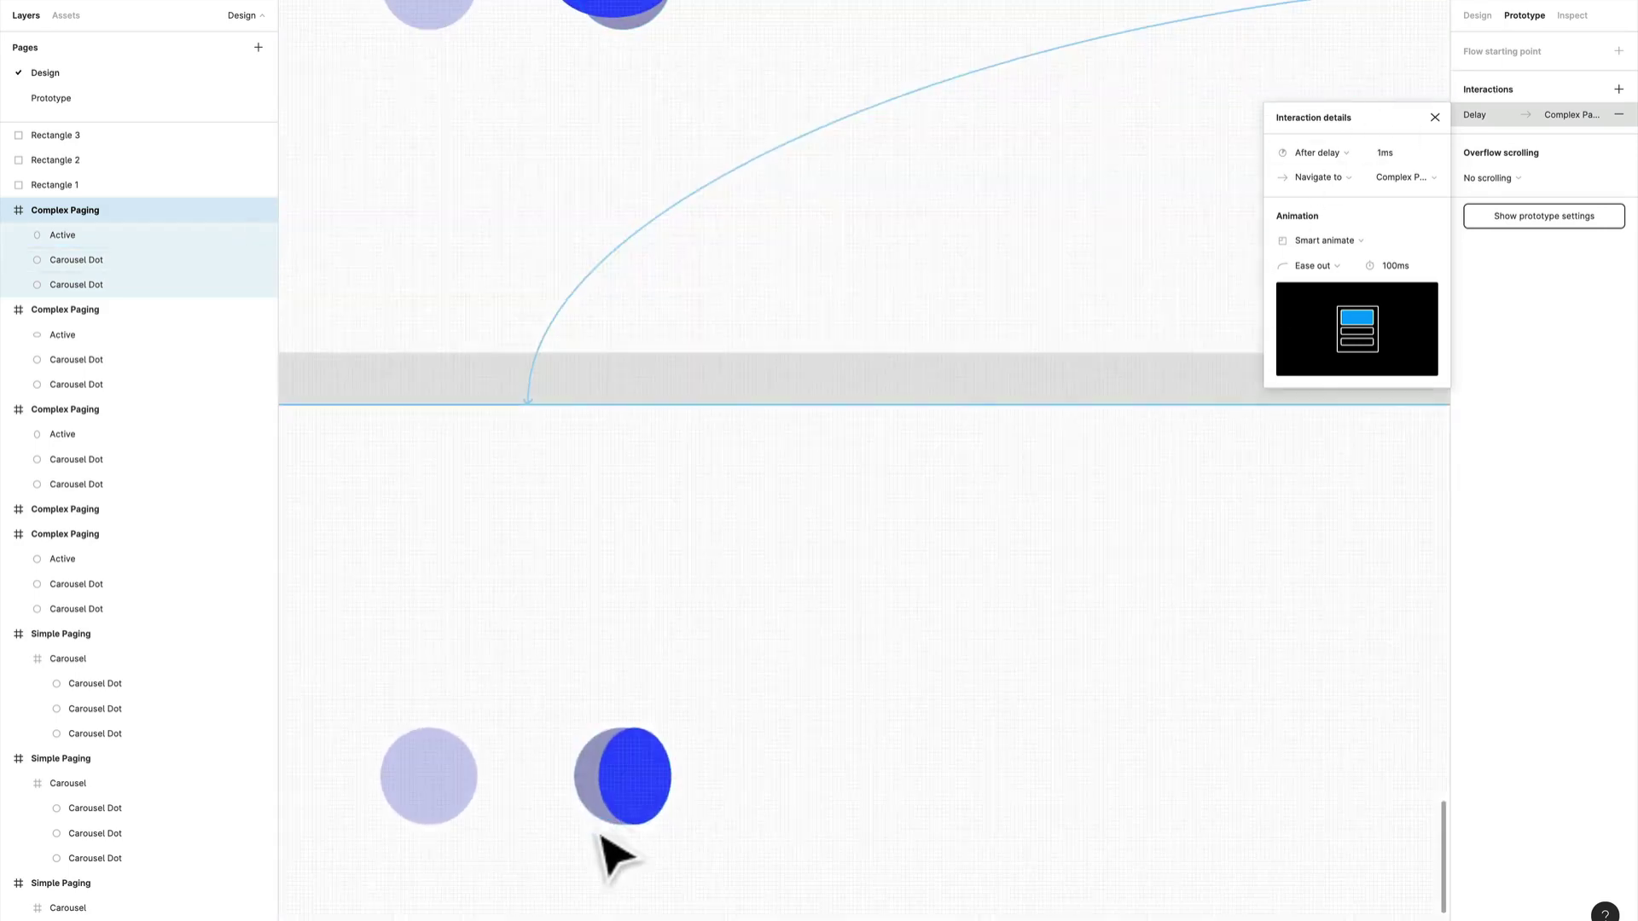
scroll(597, 797, "down", 1)
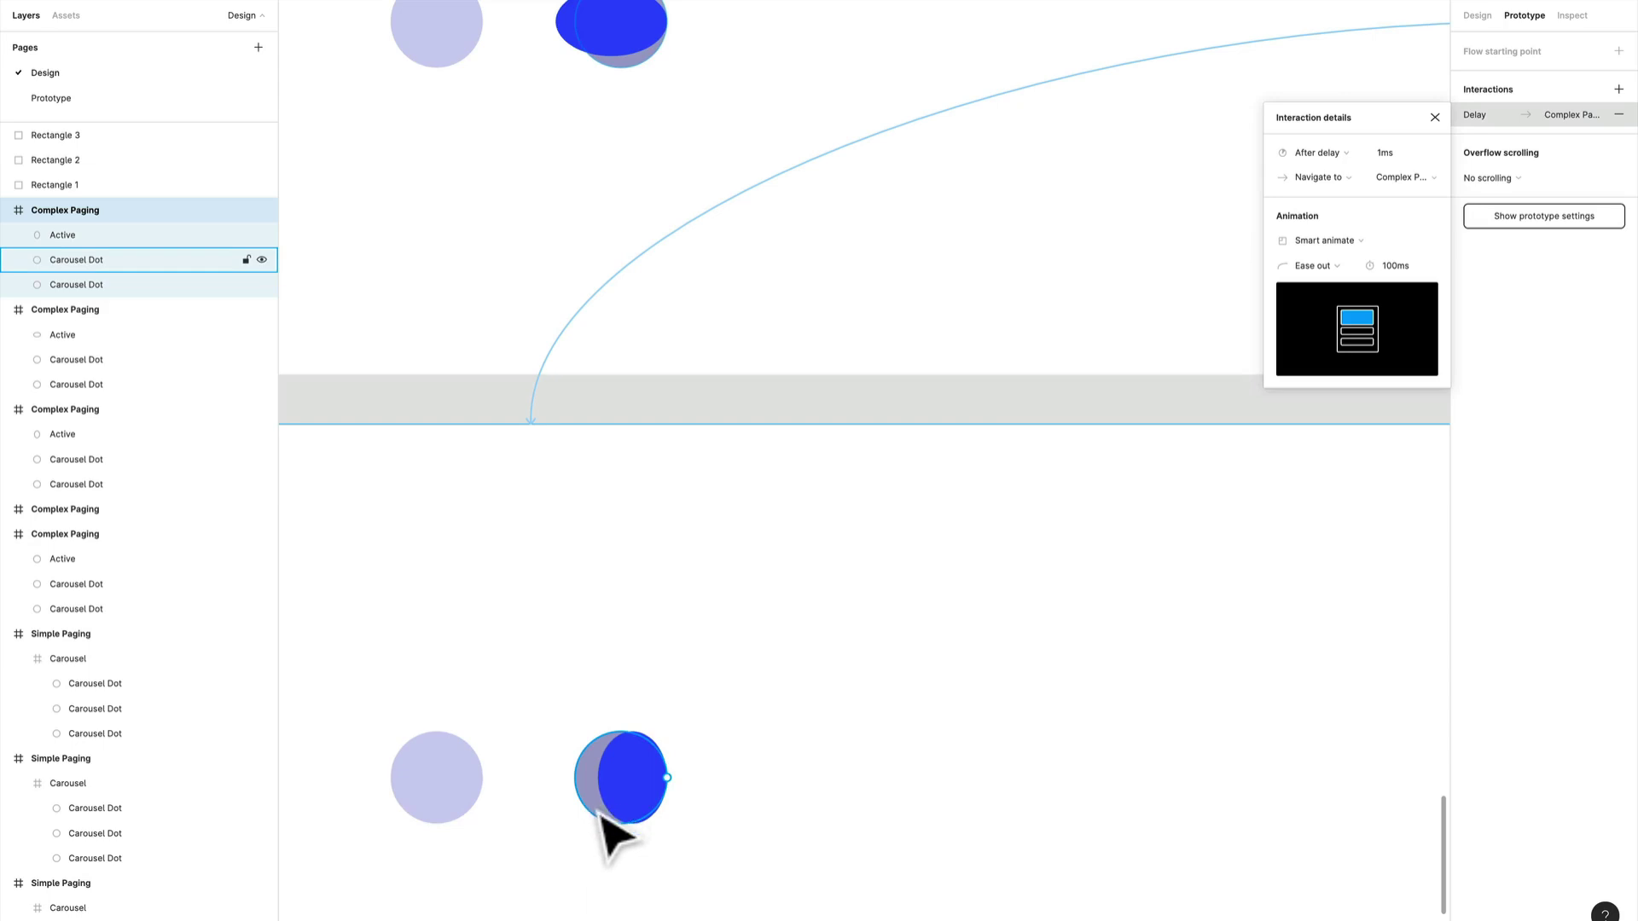
Preview Flow 2 and test the animated change from the first paging dot to the second
scroll(580, 827, "down", 2)
scroll(465, 819, "down", 3)
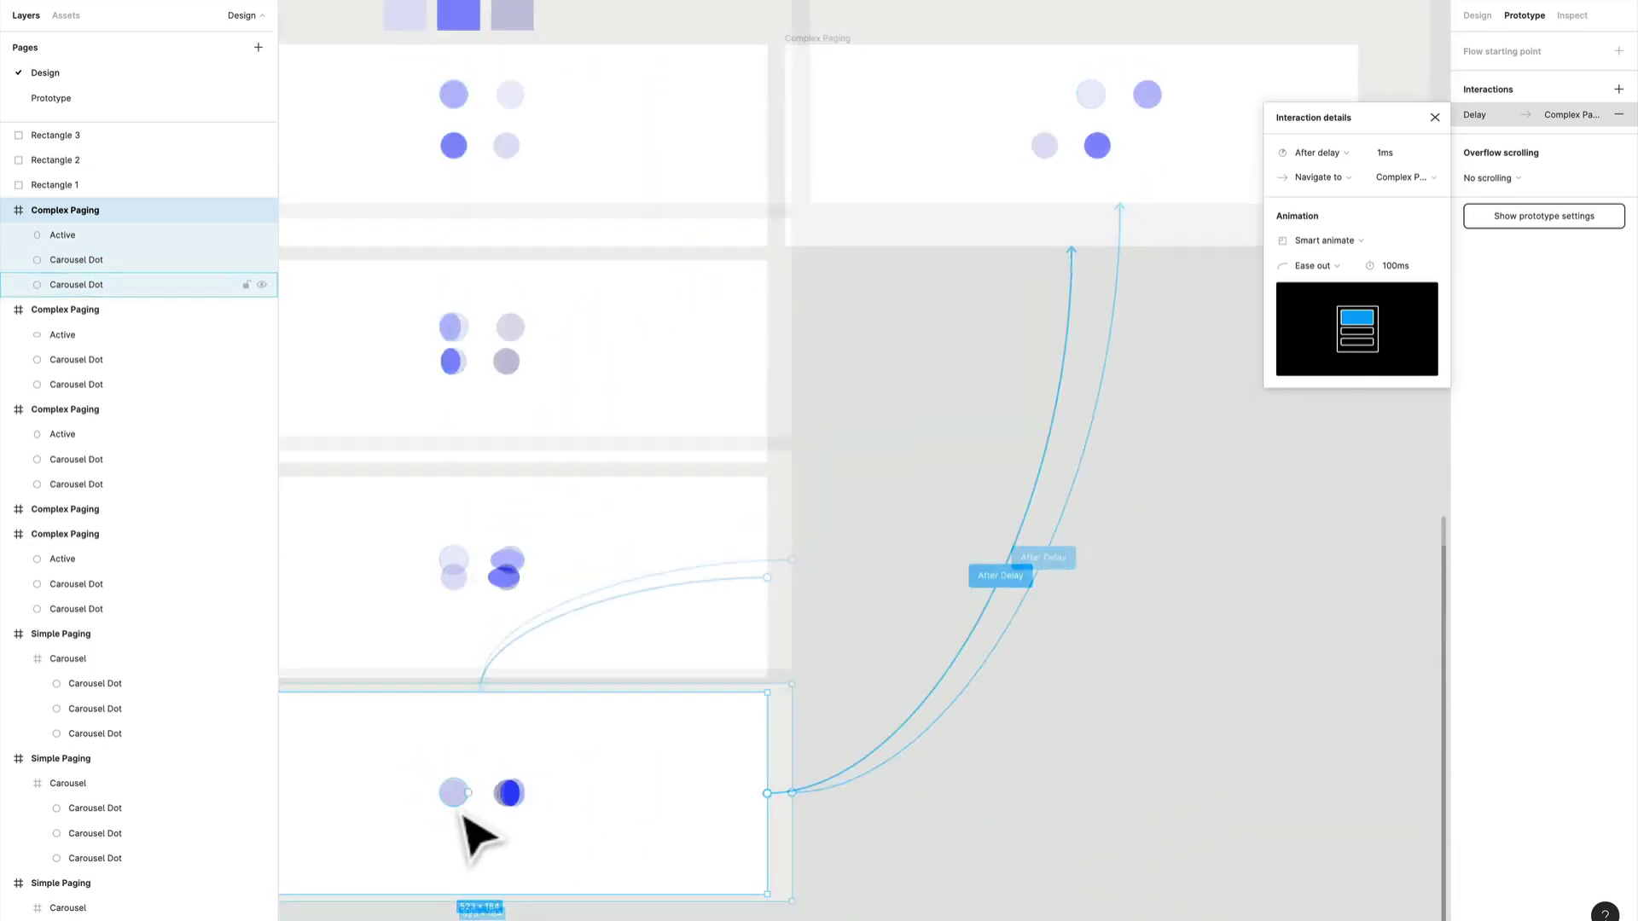
left_click_drag(899, 397, 1002, 465)
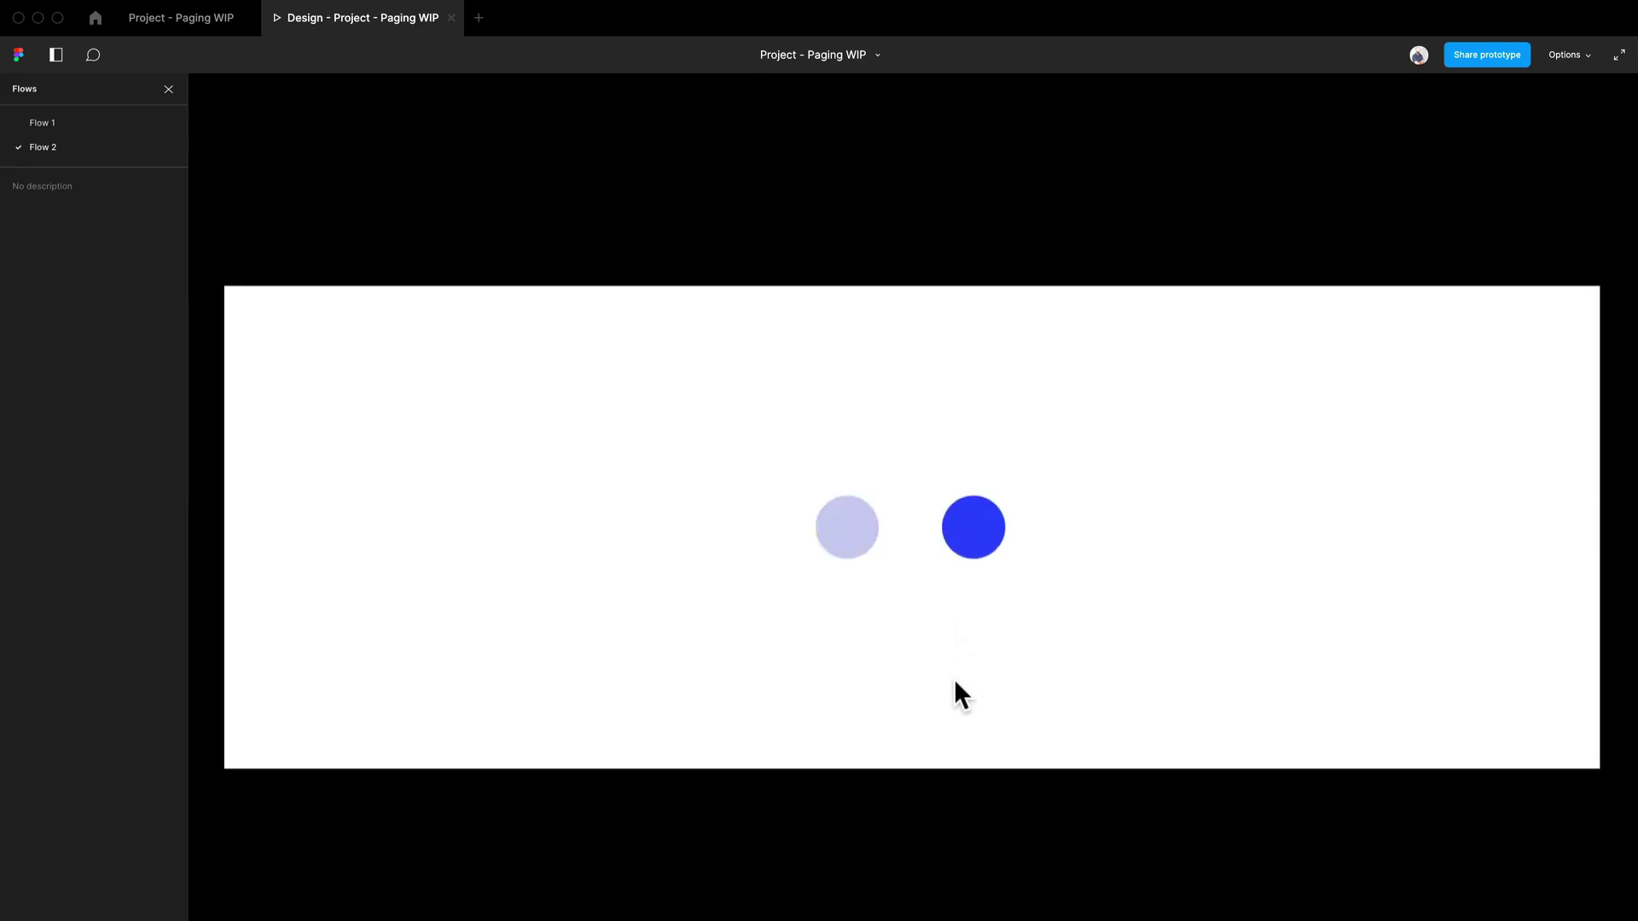
left_click(1006, 576)
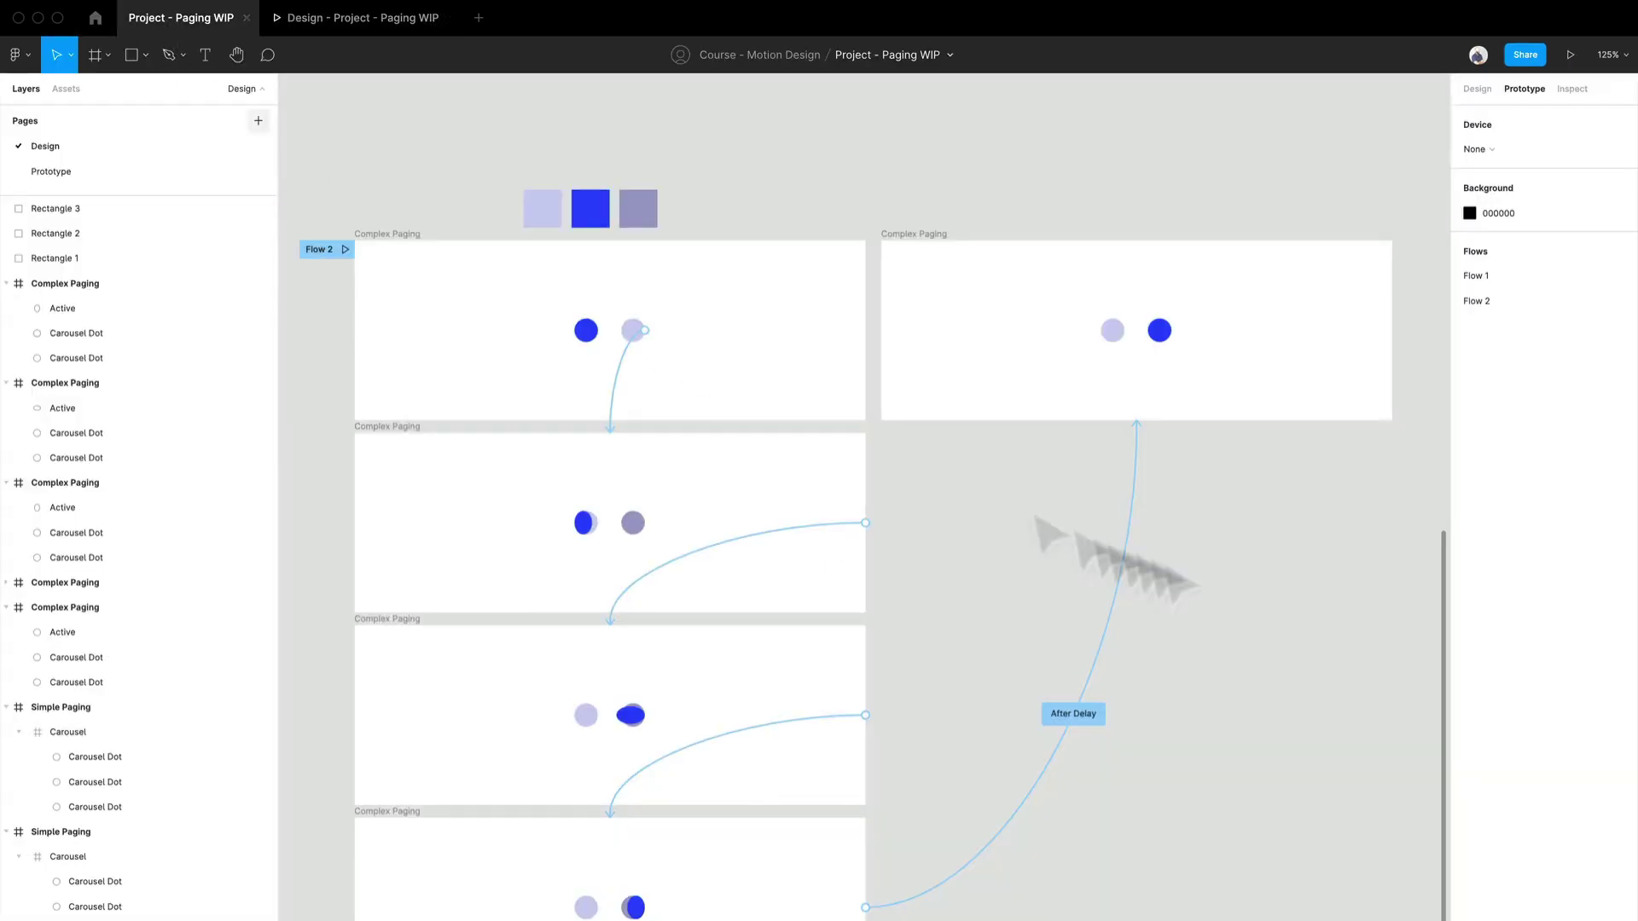
Duplicate the right-hand Complex Paging frame directly below itself with a 13 px gap
left_click_drag(1020, 576, 910, 408)
left_click(1477, 89)
left_click_drag(862, 118, 902, 319)
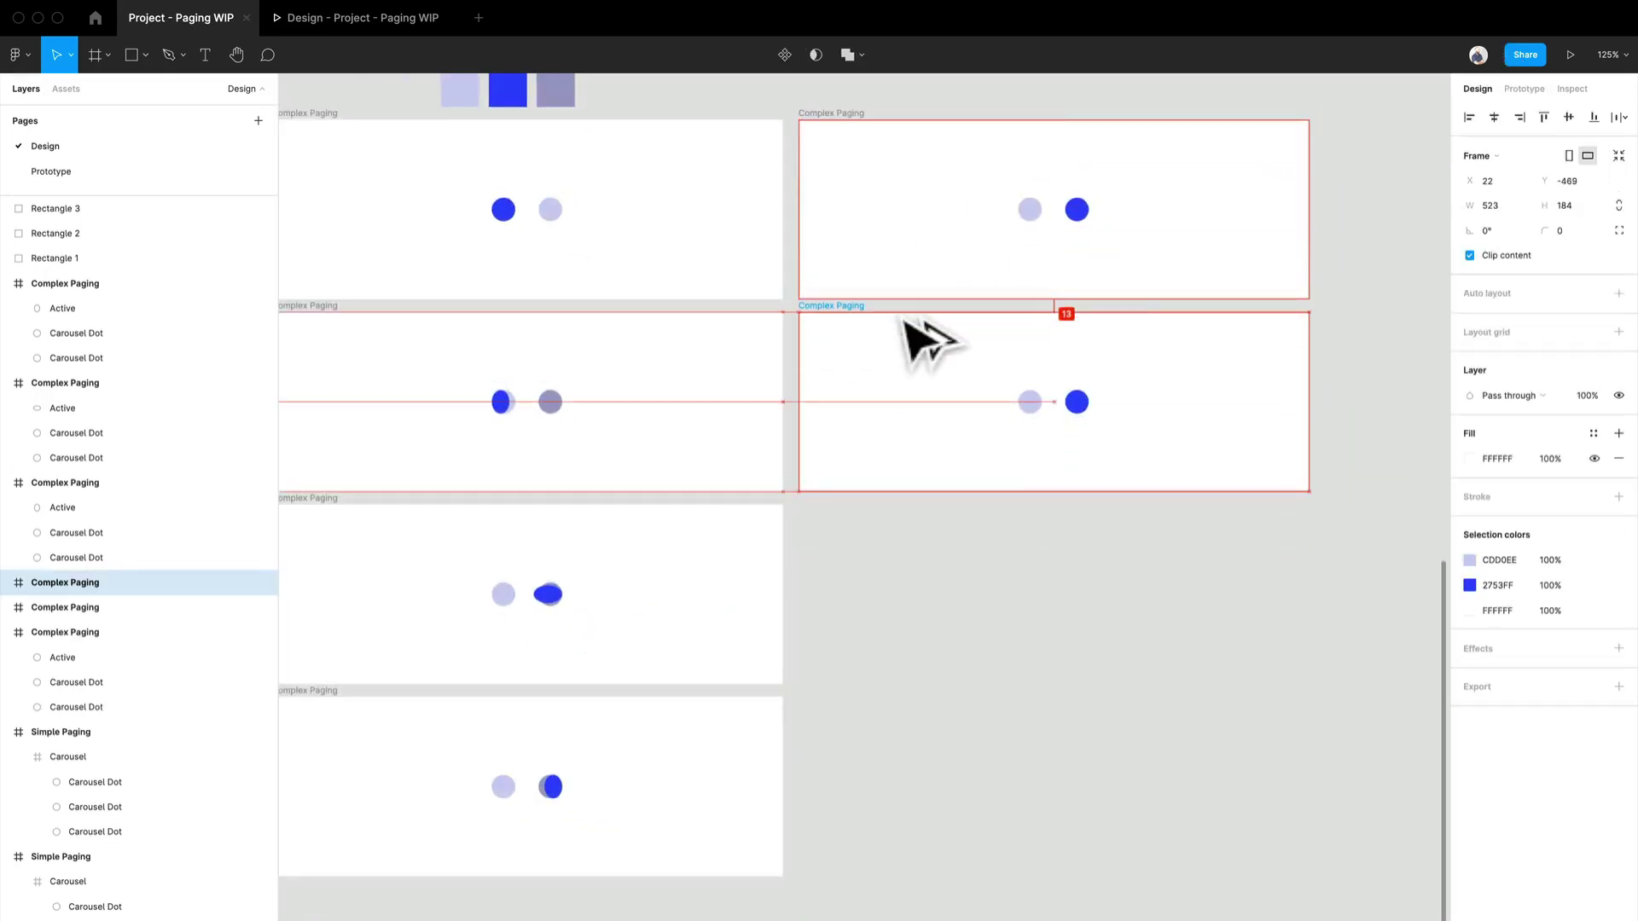
Recolor the duplicated frame's first carousel dot by sampling the darker grey-purple dot in the second left-hand frame
scroll(909, 429, "up", 5)
left_click_drag(914, 434, 1020, 455)
left_click(1247, 410)
key("i")
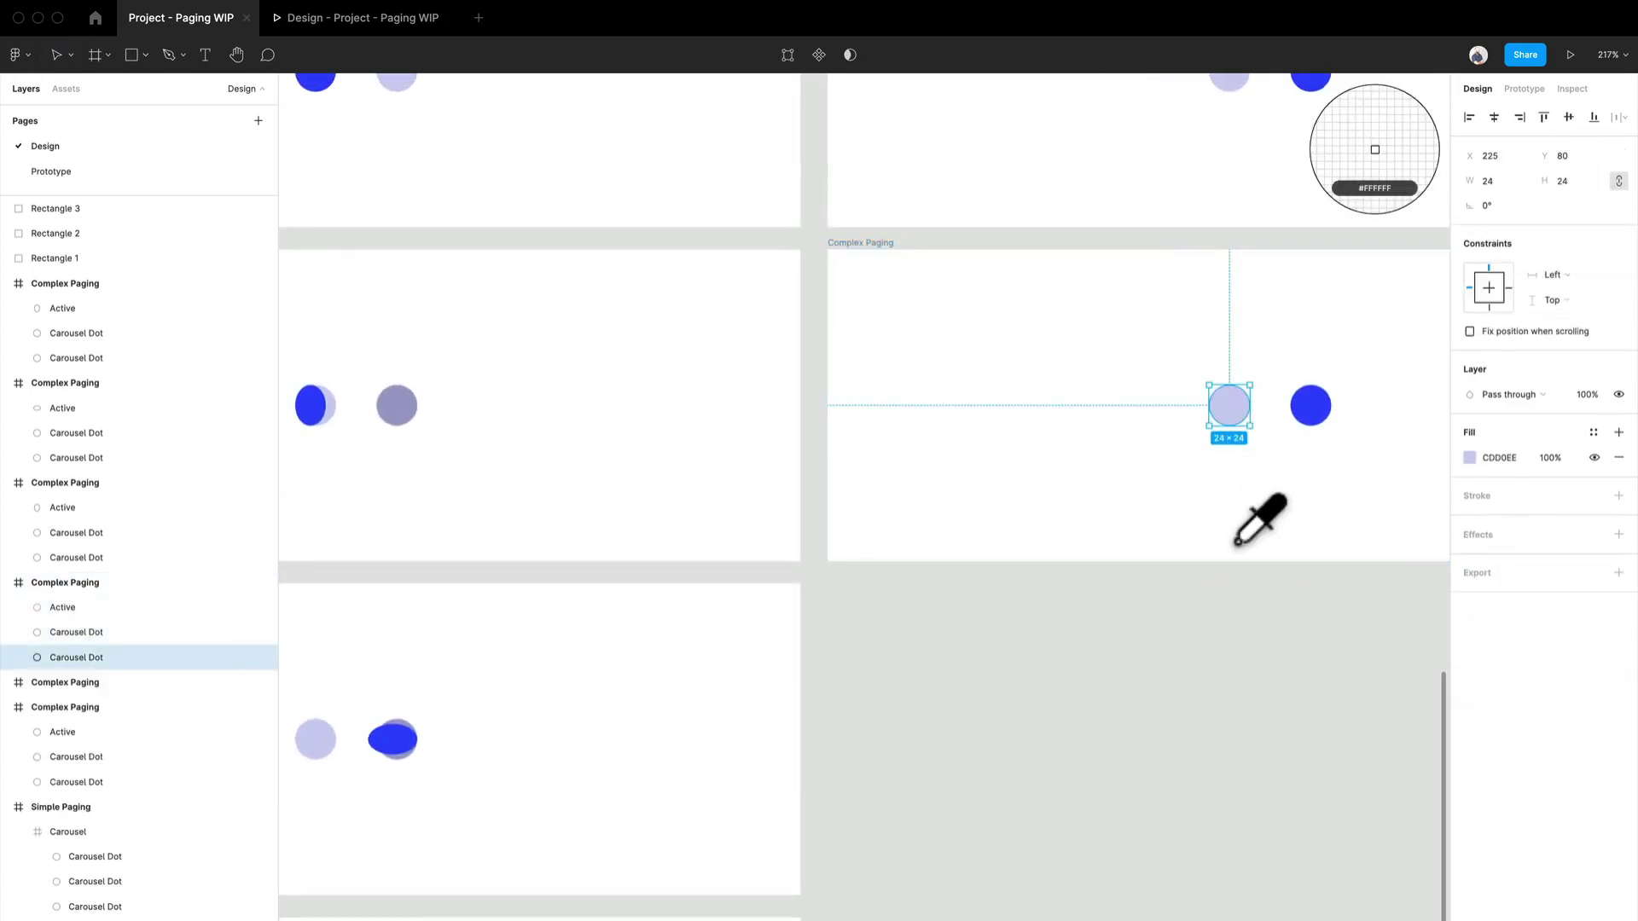
left_click(405, 427)
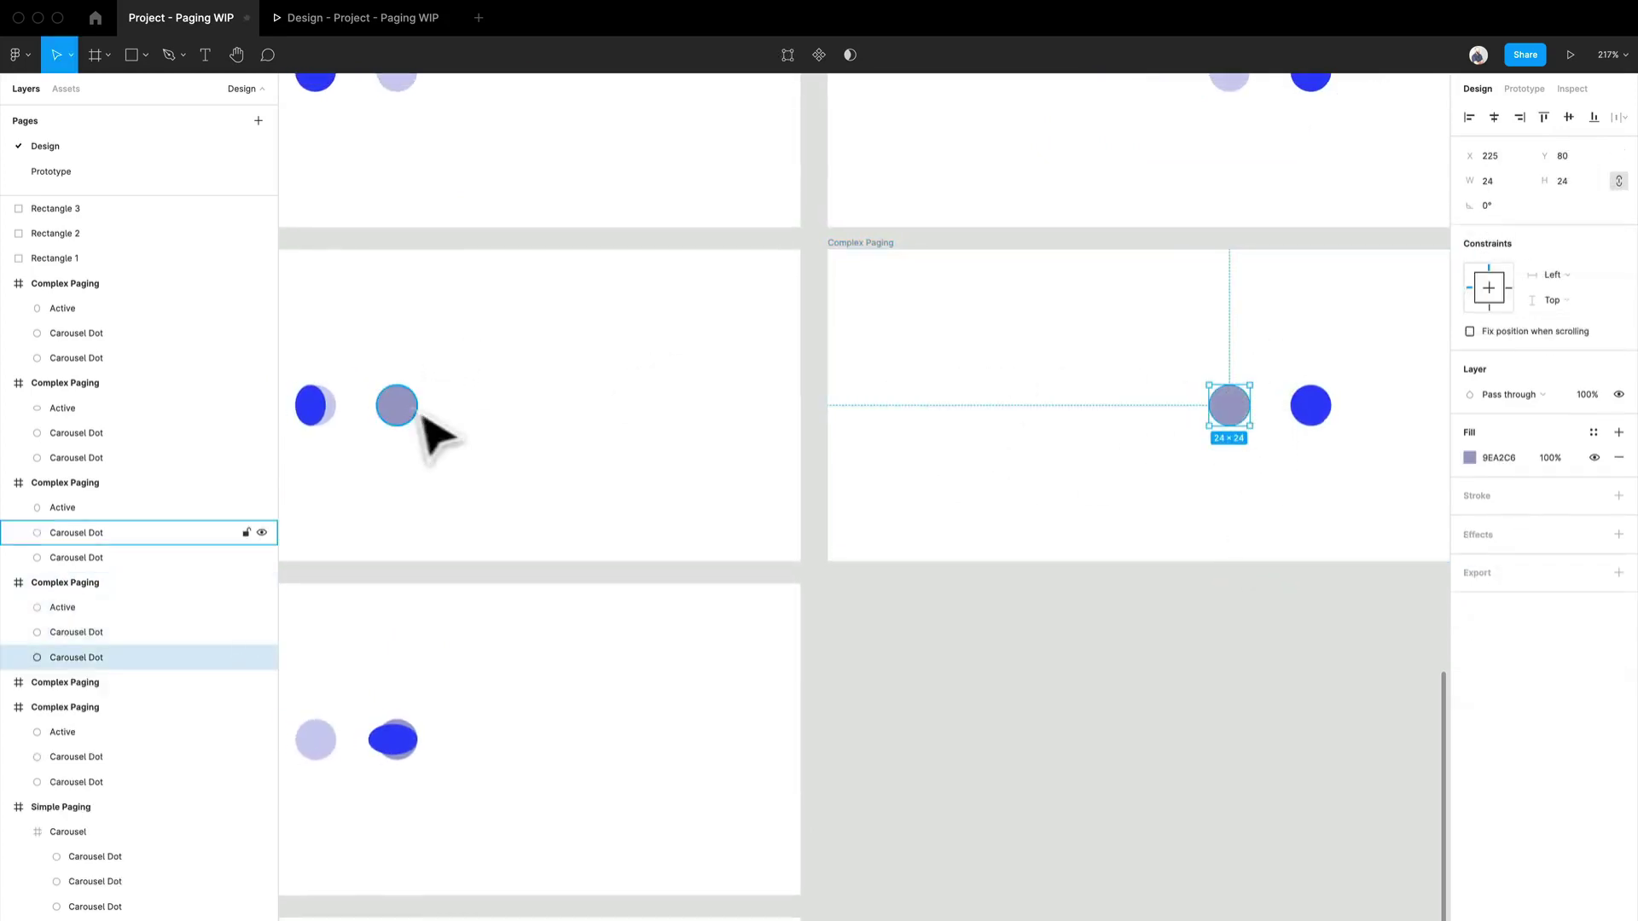
Squash the Active dot in the second right-hand frame to 18 × 24, keeping its right edge in place
scroll(1325, 538, "right", 4)
left_click(1005, 384)
scroll(1005, 385, "up", 5)
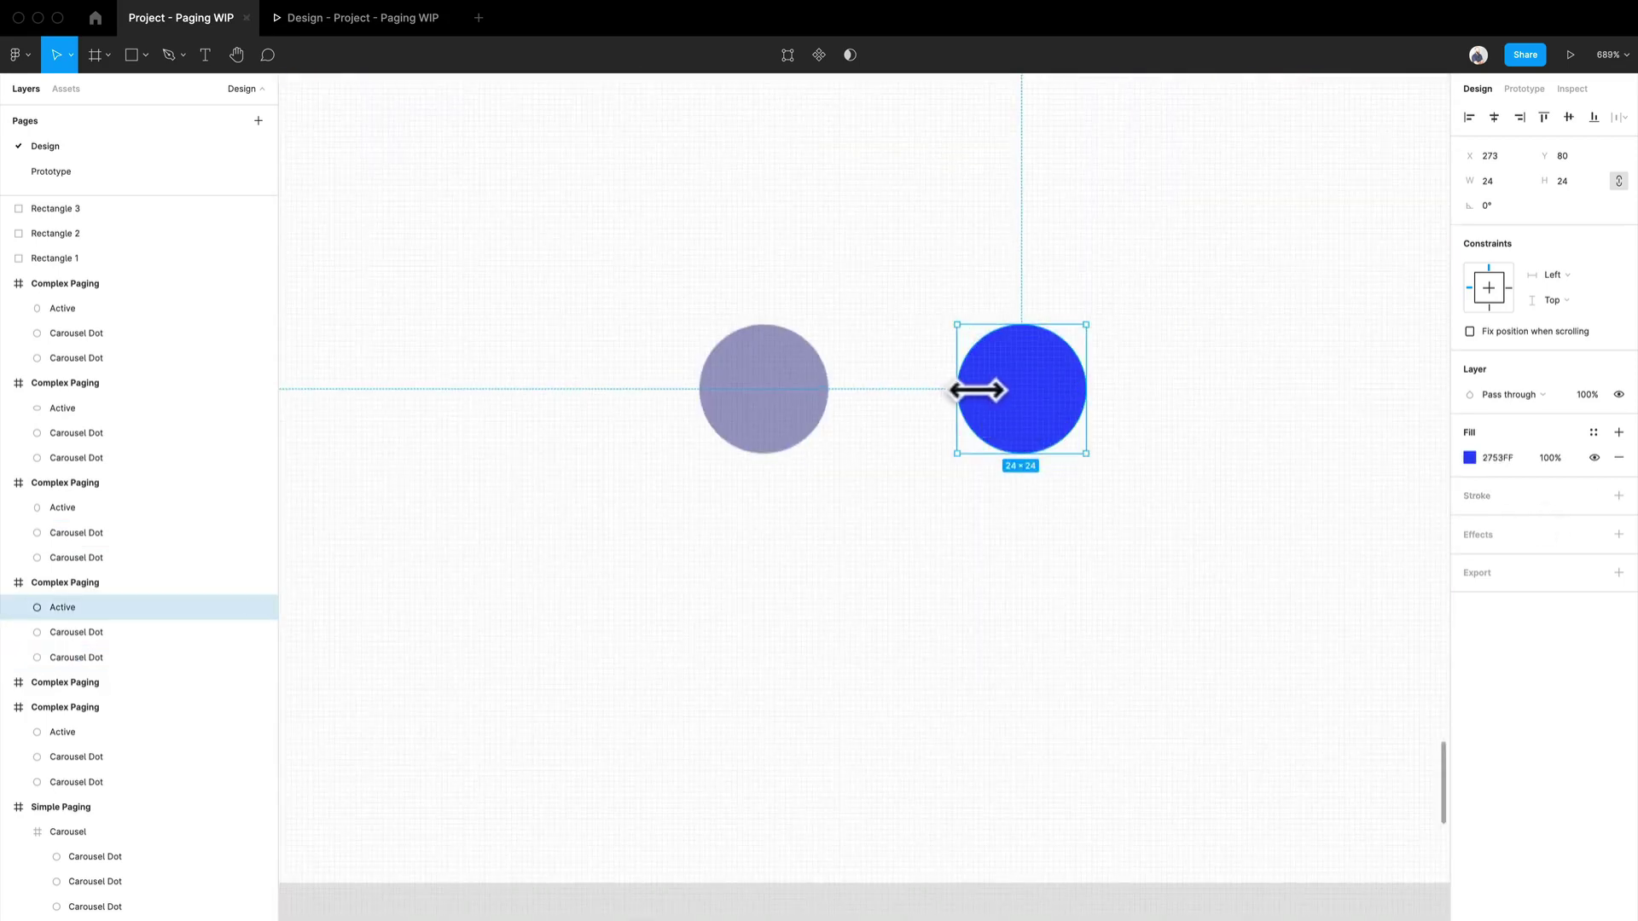
left_click_drag(977, 391, 1003, 395)
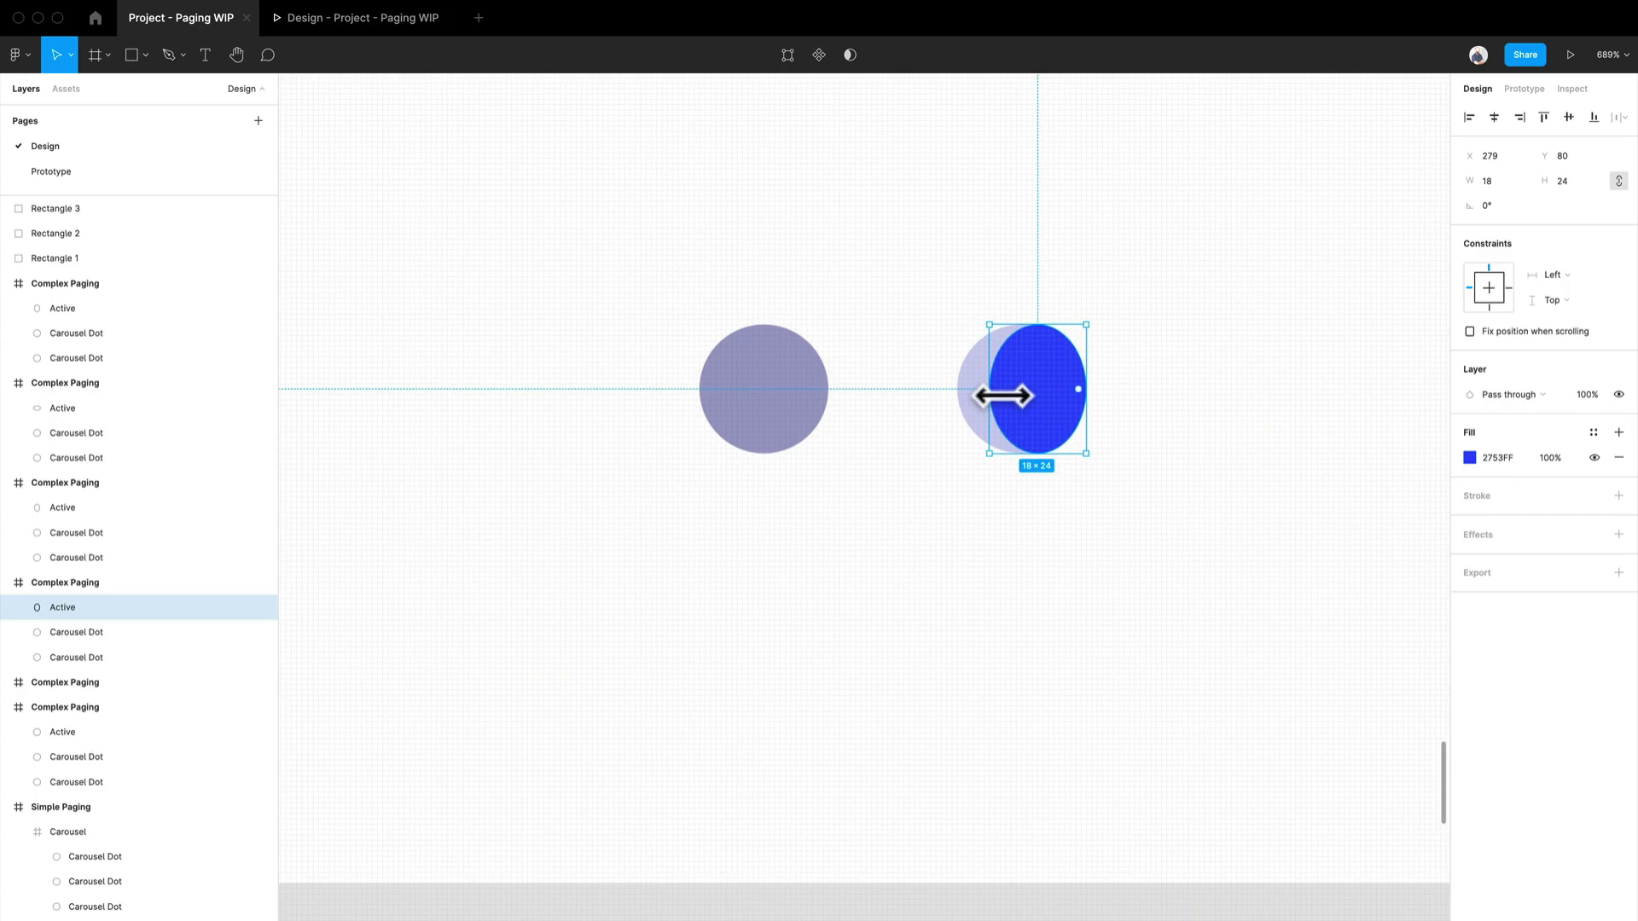
scroll(1003, 395, "down", 4)
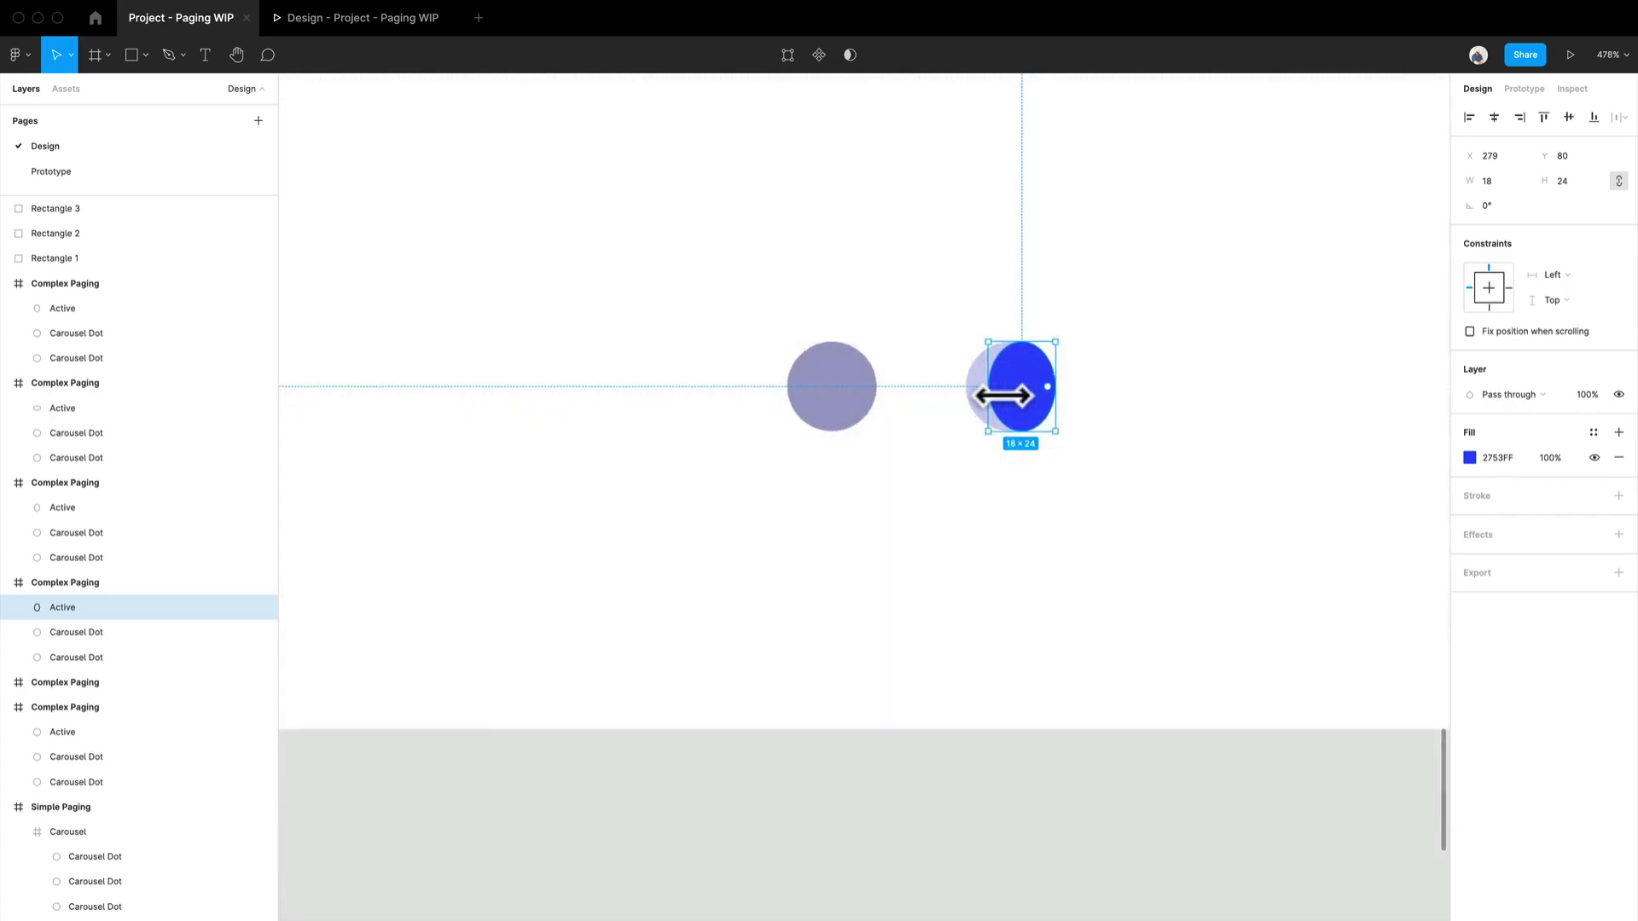
Duplicate the second right-hand Complex Paging frame directly below as the third frame of that column
scroll(834, 432, "down", 5)
scroll(713, 494, "left", 4)
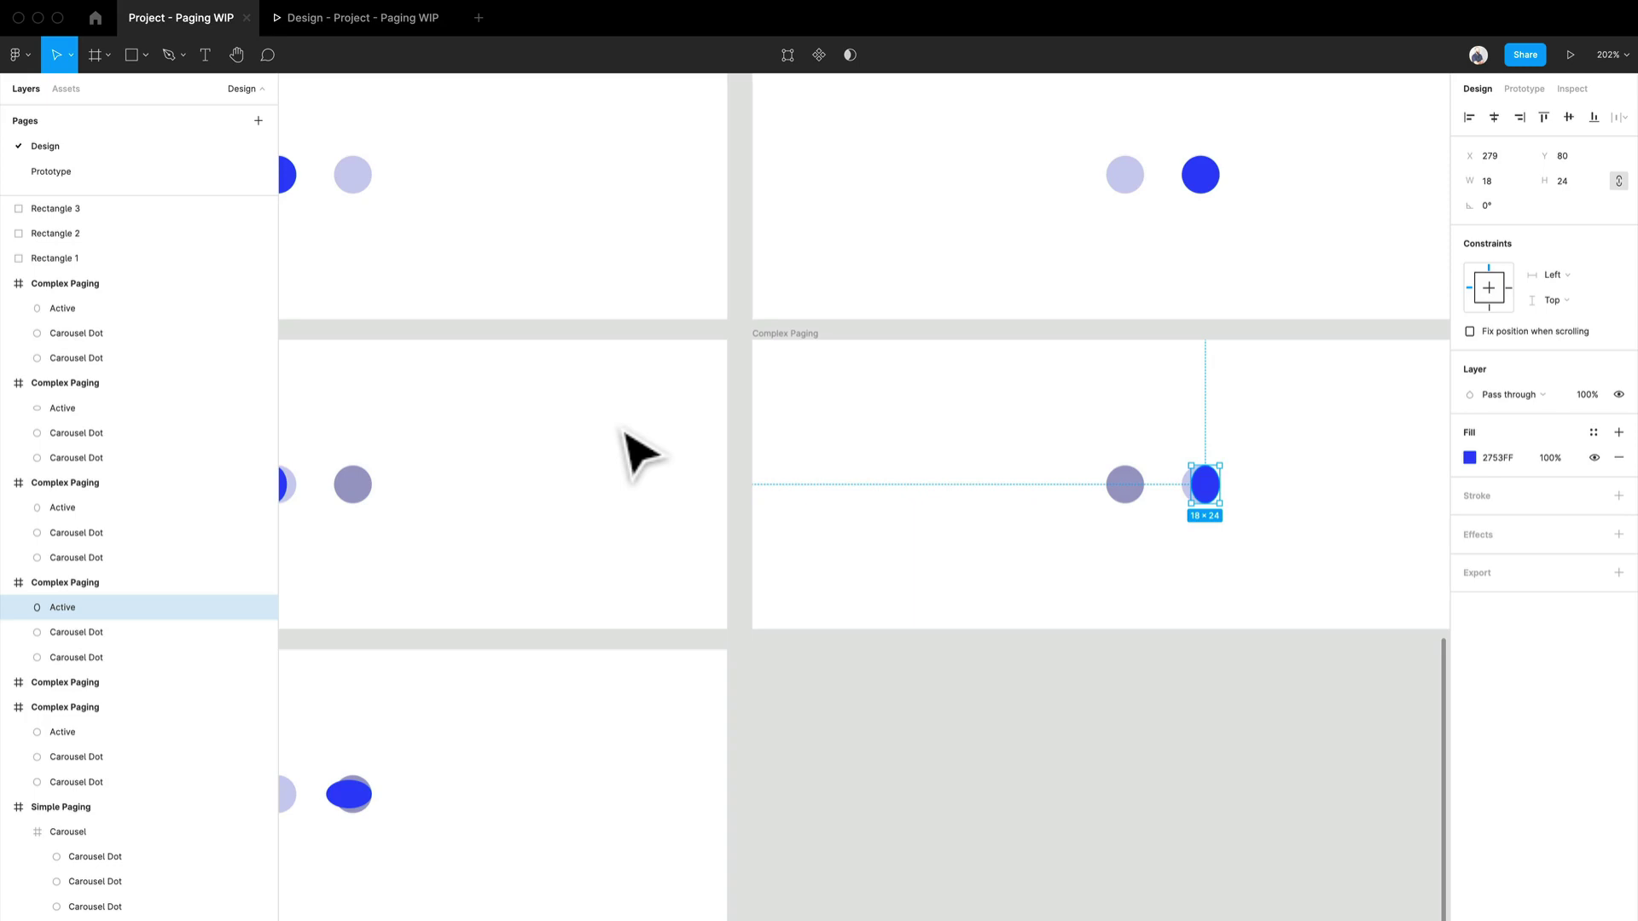
scroll(1044, 679, "down", 3)
left_click_drag(1044, 762, 941, 541)
scroll(938, 535, "down", 1)
left_click_drag(781, 211, 815, 452)
Move the third right-hand frame's Active dot onto the first carousel dot at X 225, aligning their left edges
scroll(913, 592, "up", 3)
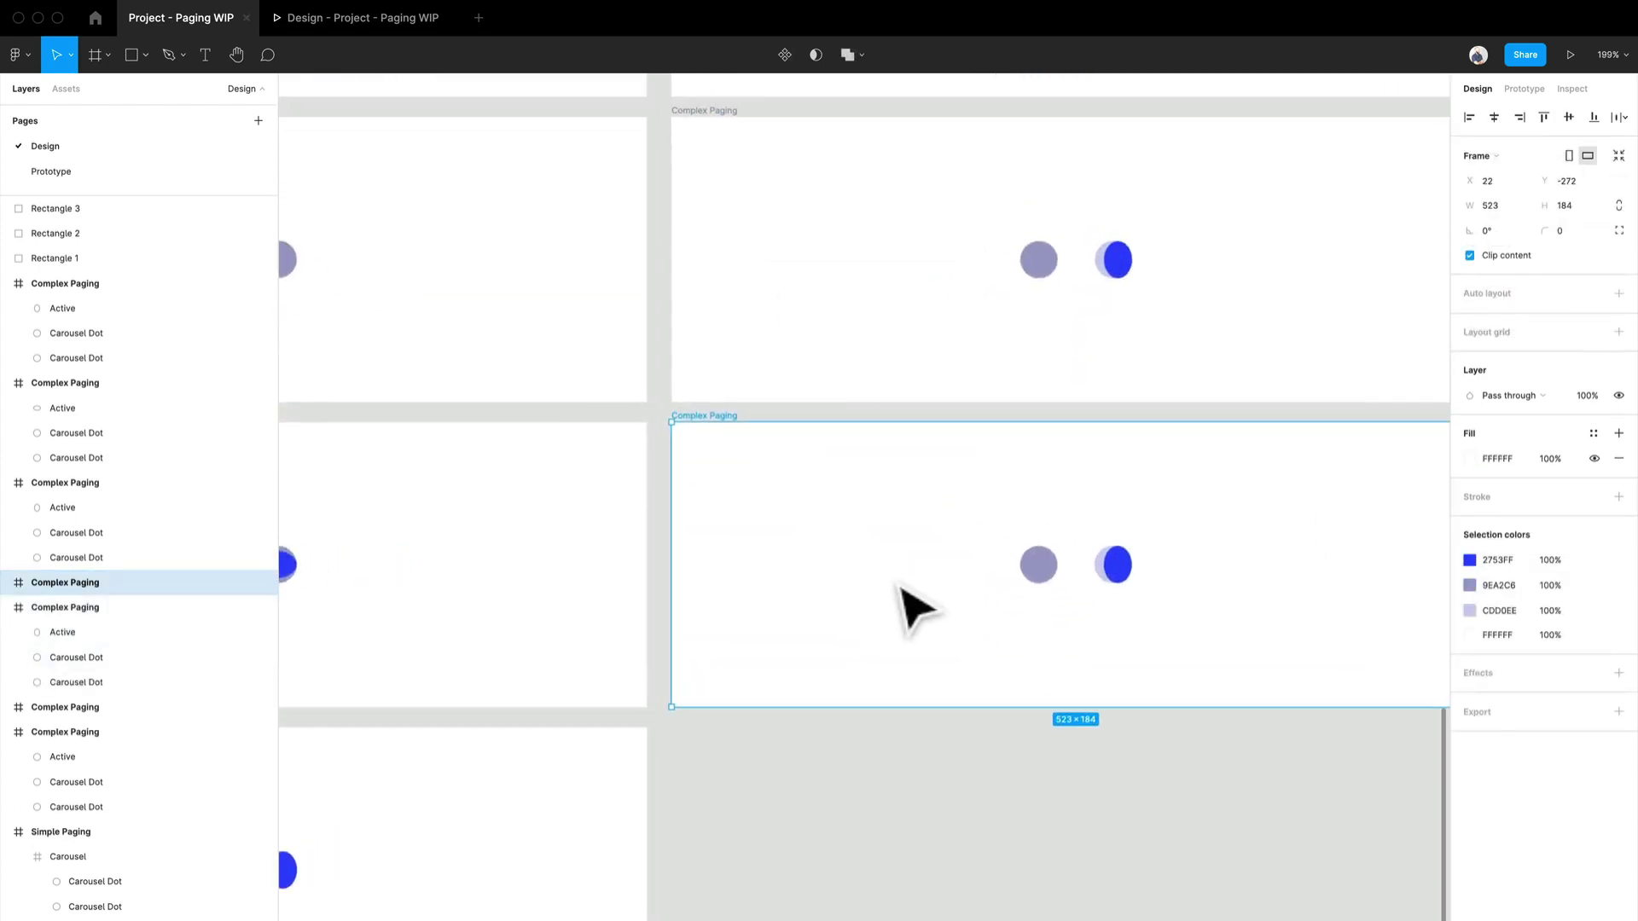
left_click(1336, 612)
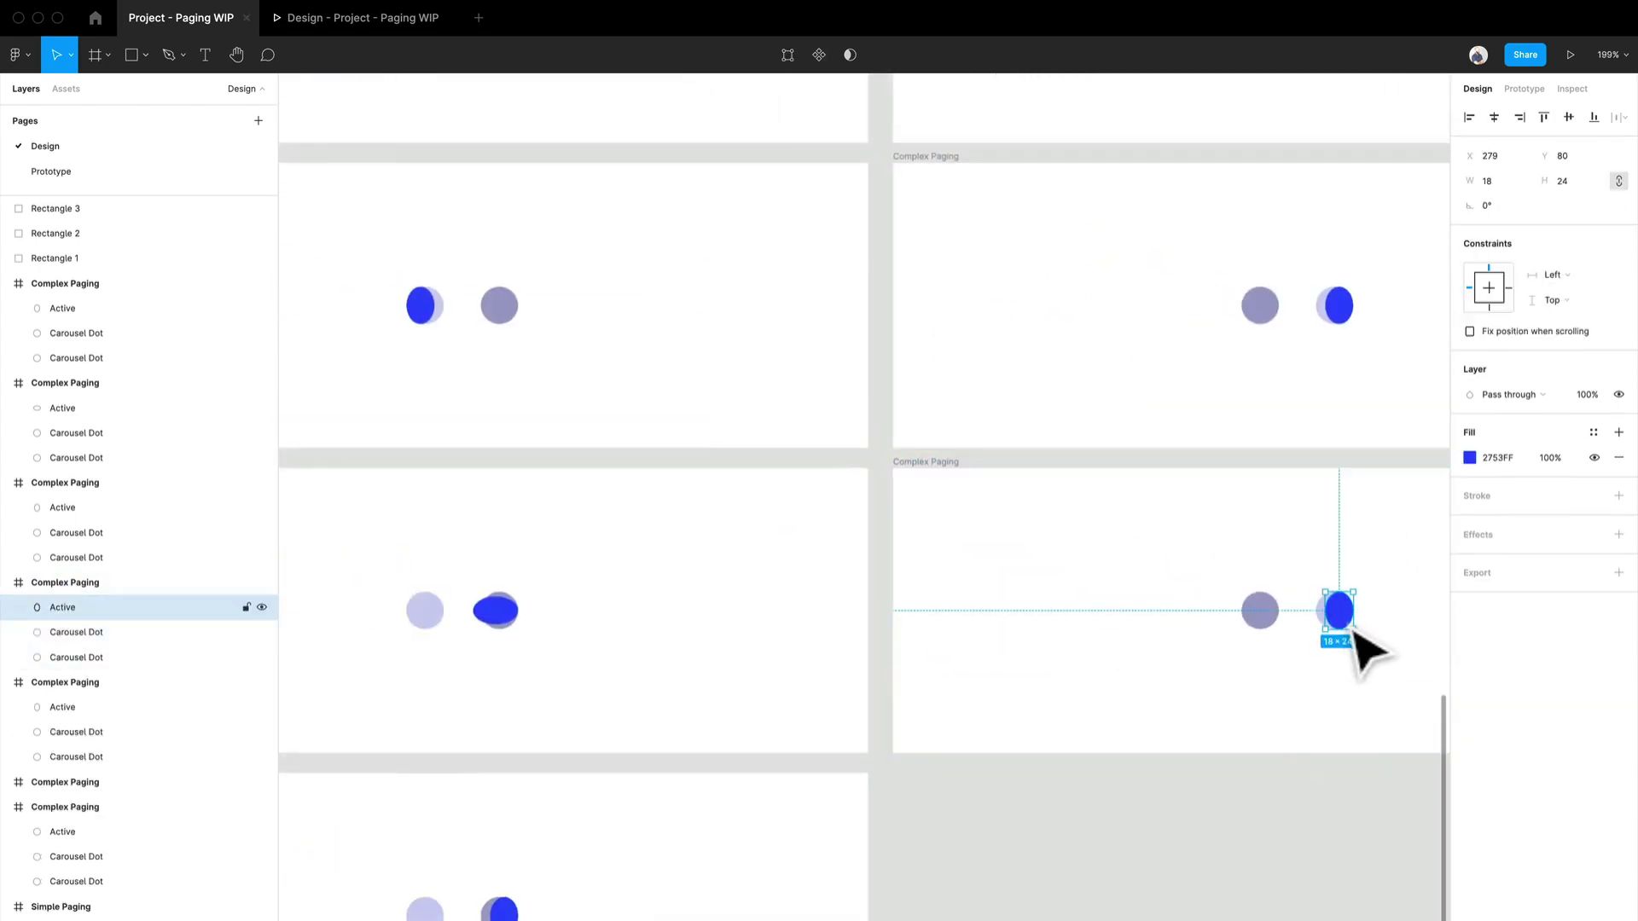
left_click_drag(1345, 629, 1265, 616)
scroll(1270, 615, "up", 5)
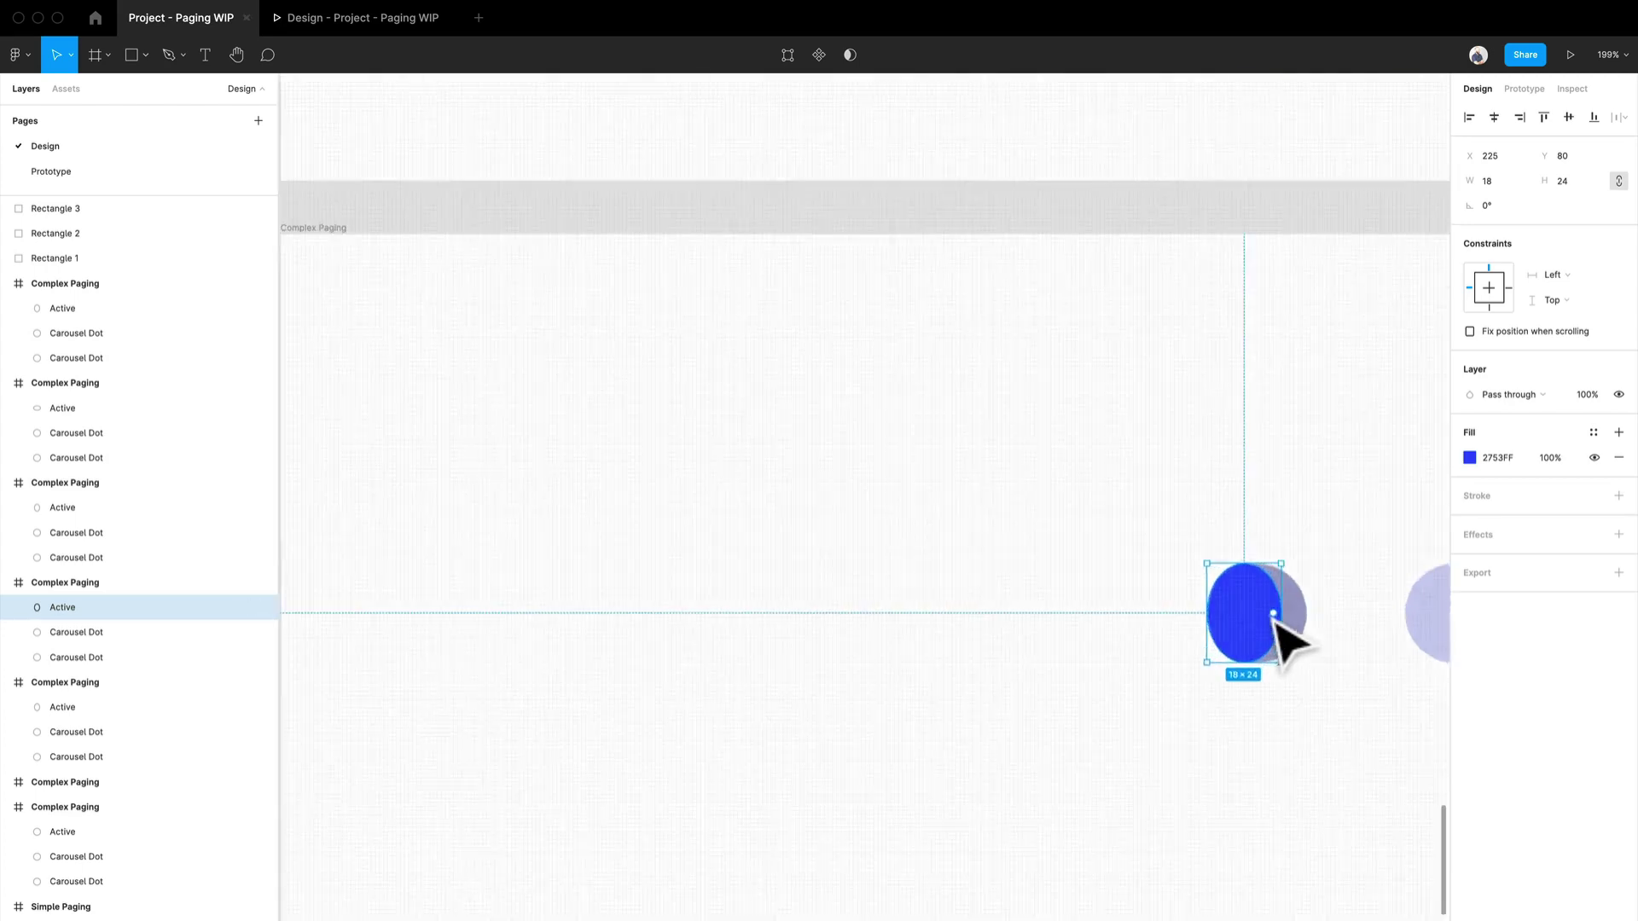
Reshape the third right-hand frame's Active dot into a horizontal oval 29 wide and 18 high, vertically centred on the first carousel dot
scroll(1228, 648, "down", 5)
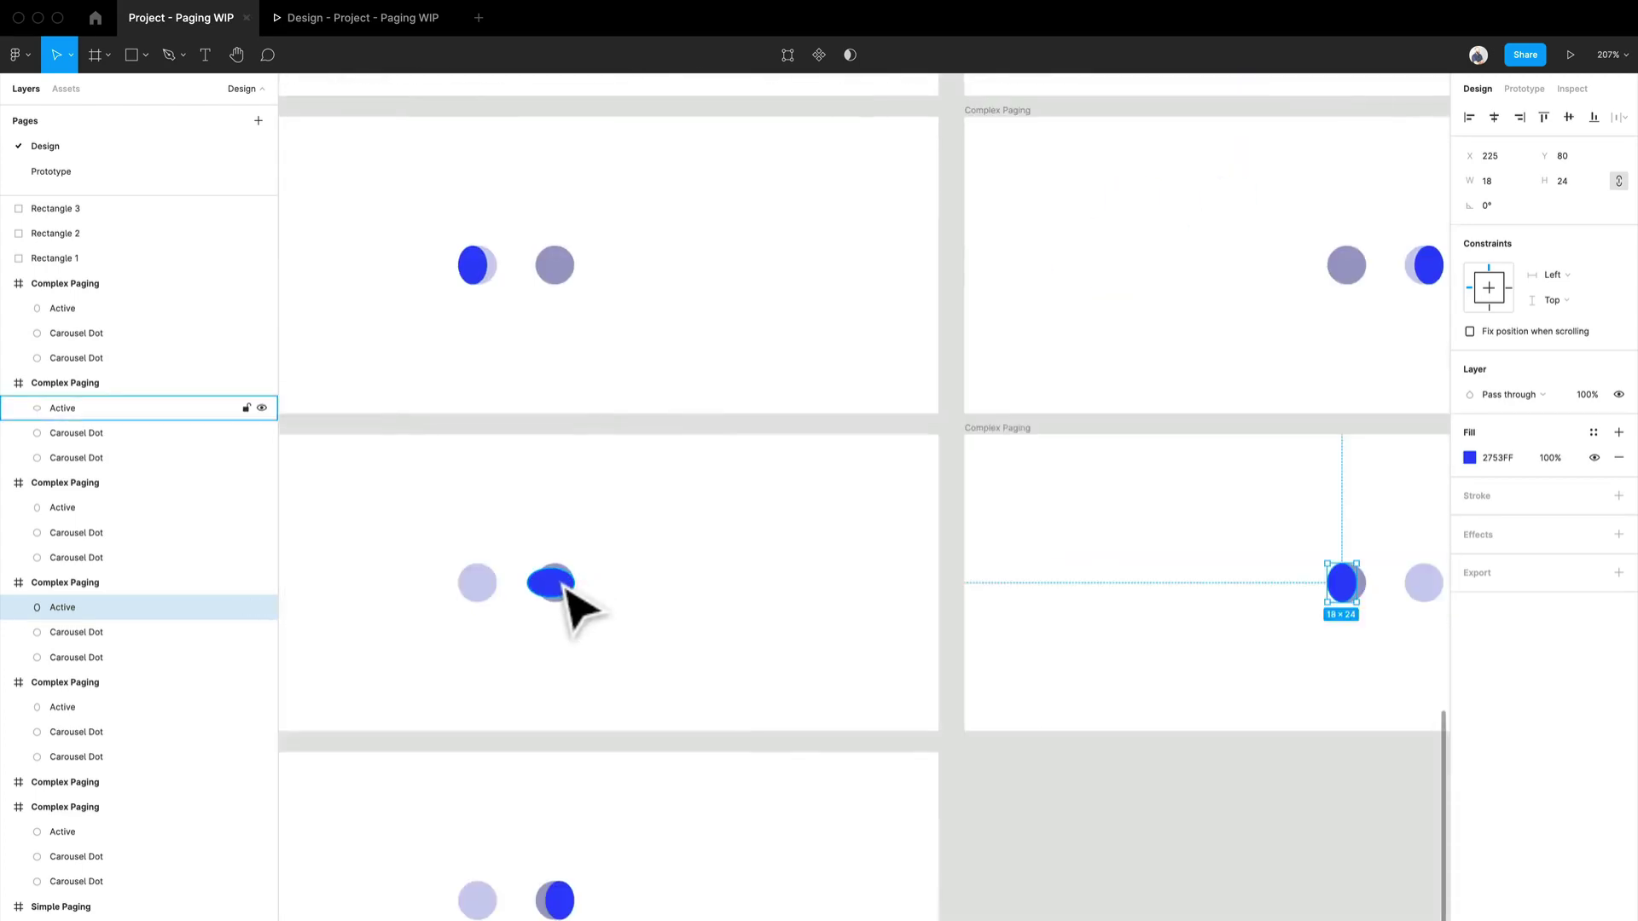
left_click(565, 589)
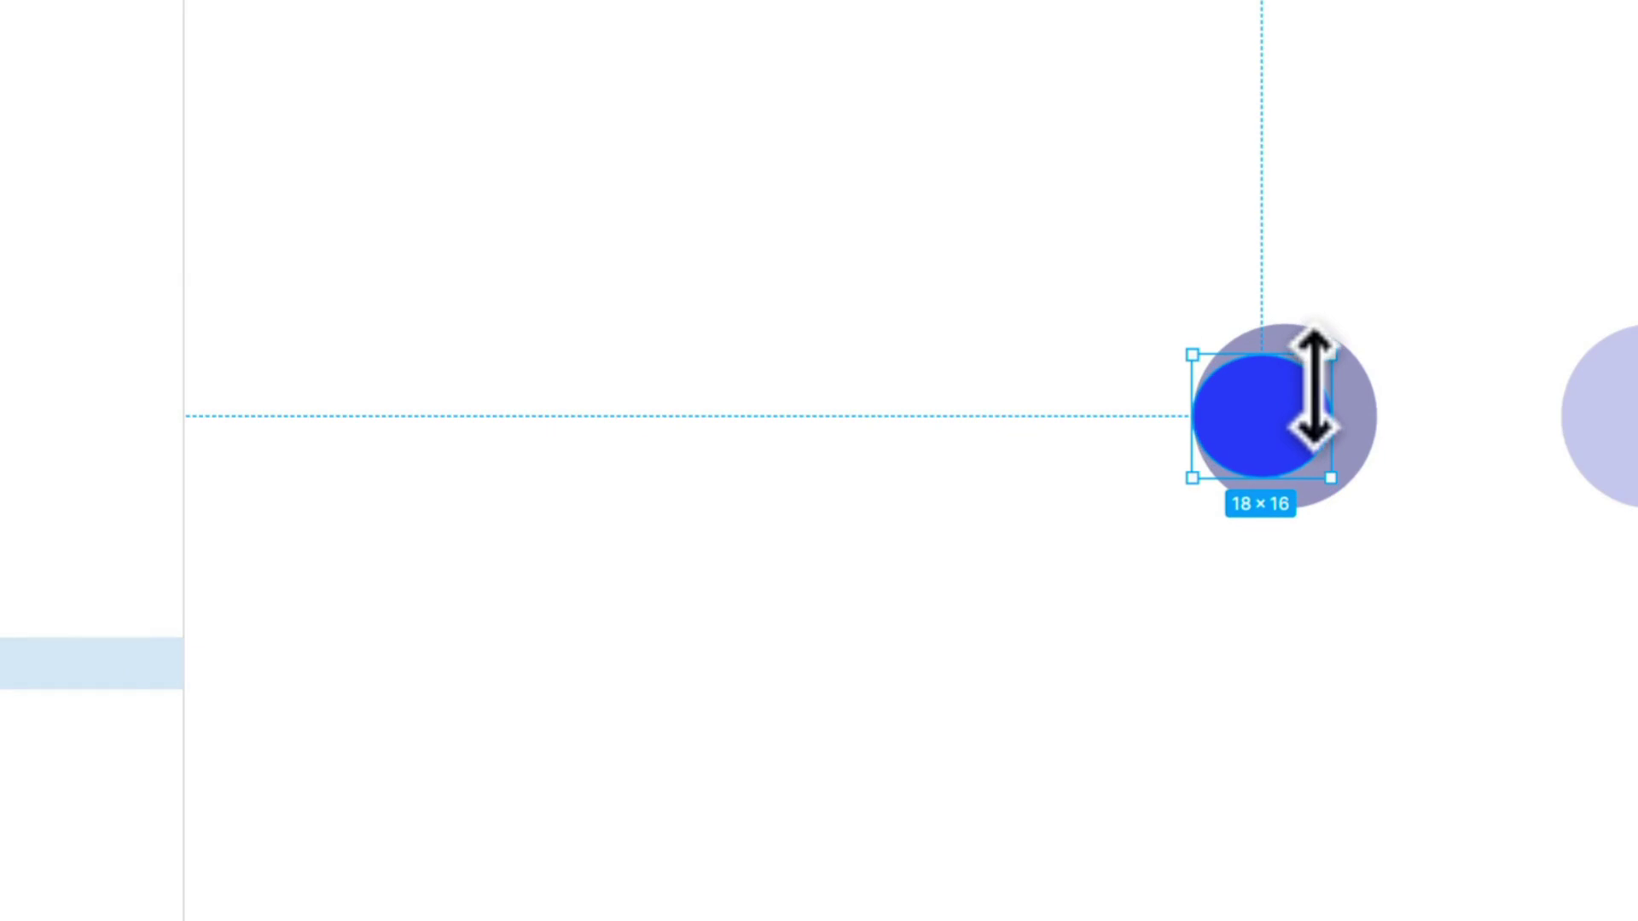
scroll(1318, 443, "up", 5)
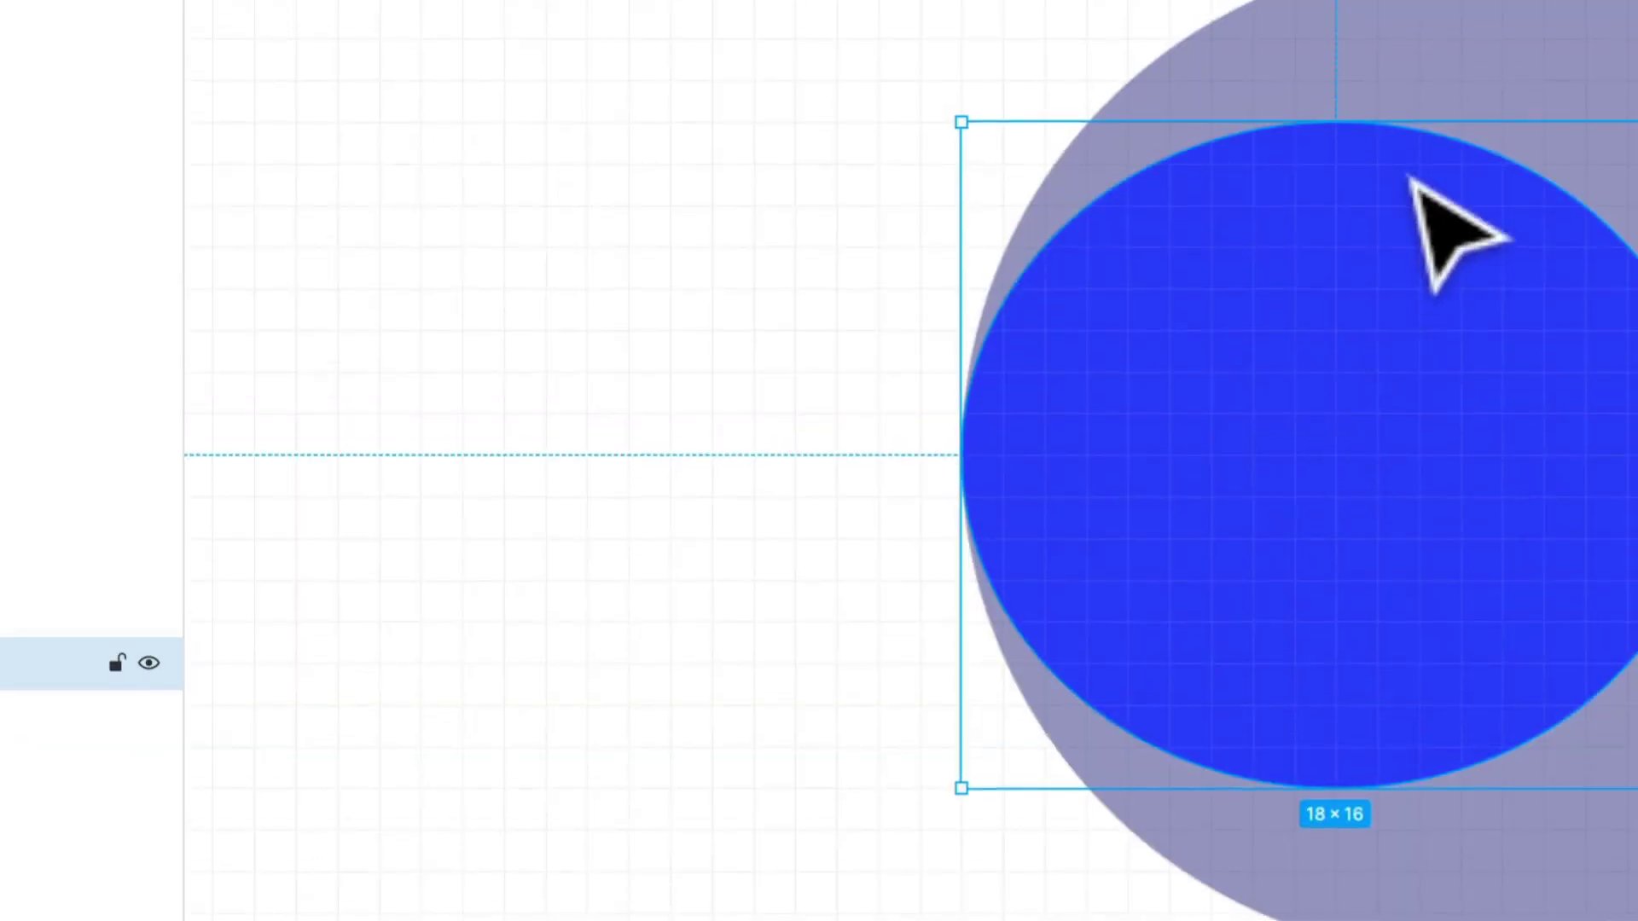
left_click_drag(1450, 161, 1450, 116)
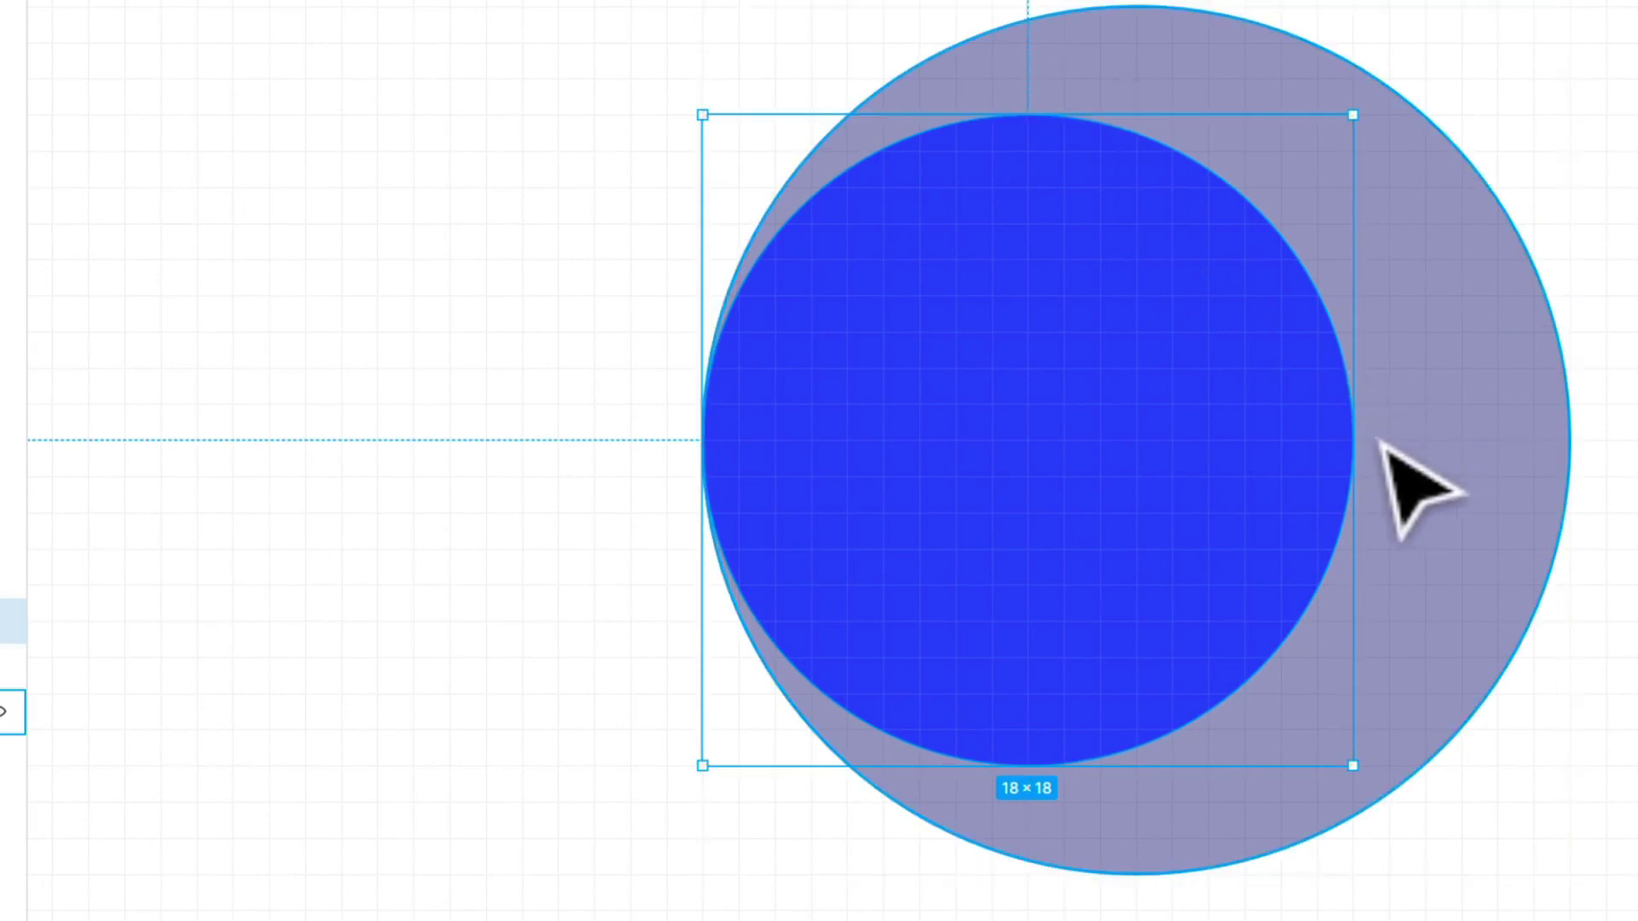
left_click_drag(1356, 486, 1425, 560)
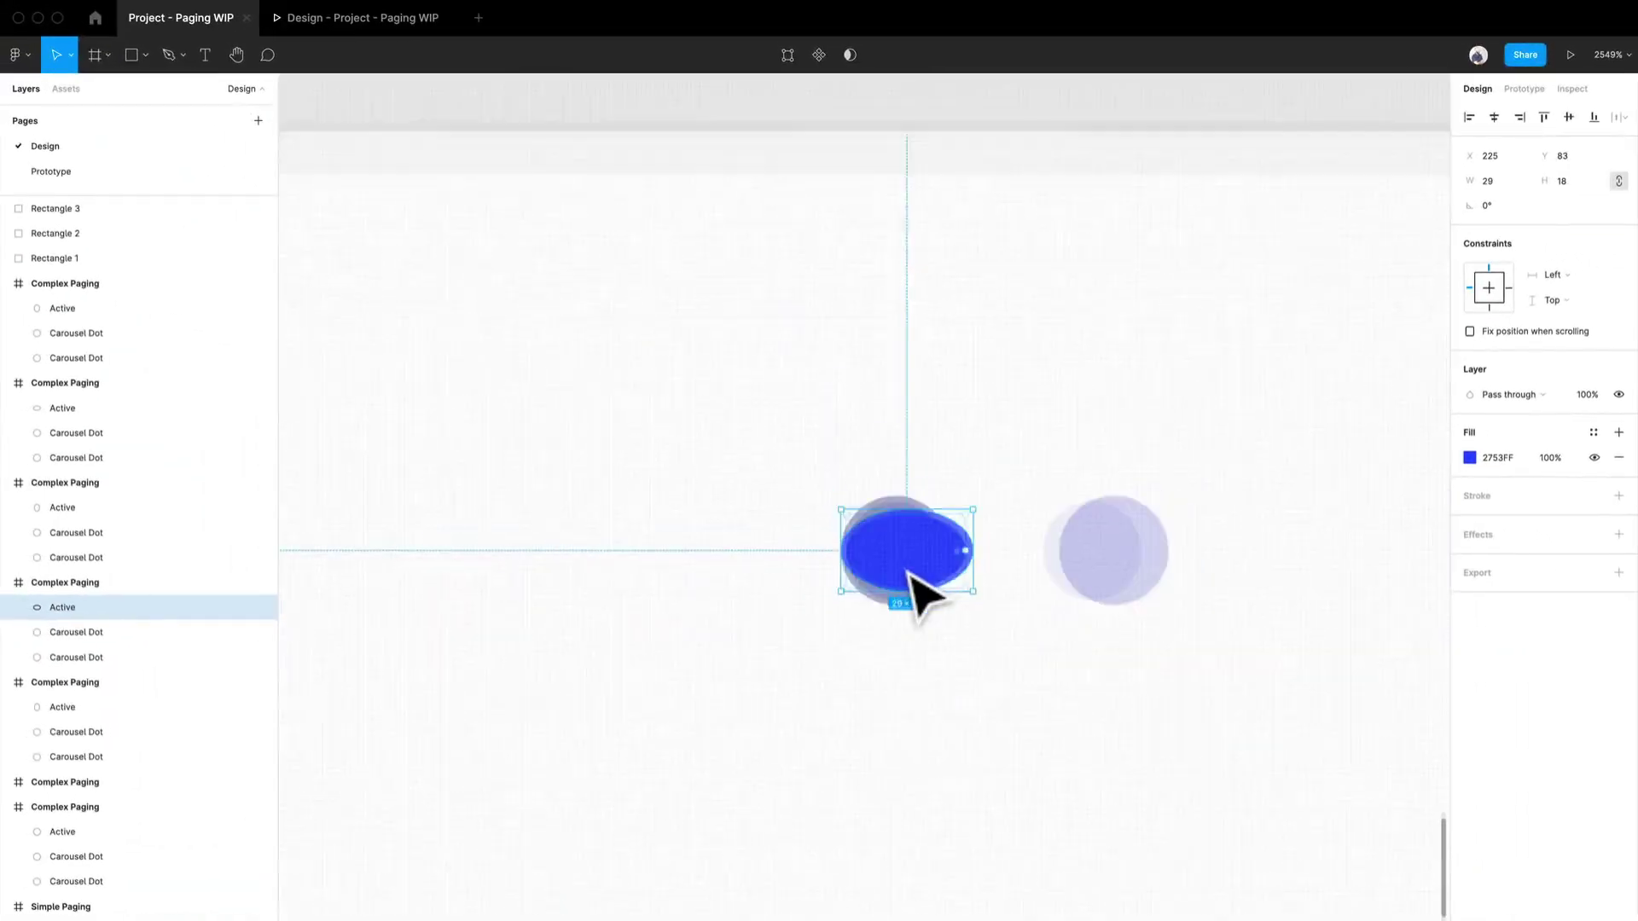
scroll(905, 570, "down", 5)
left_click(838, 734)
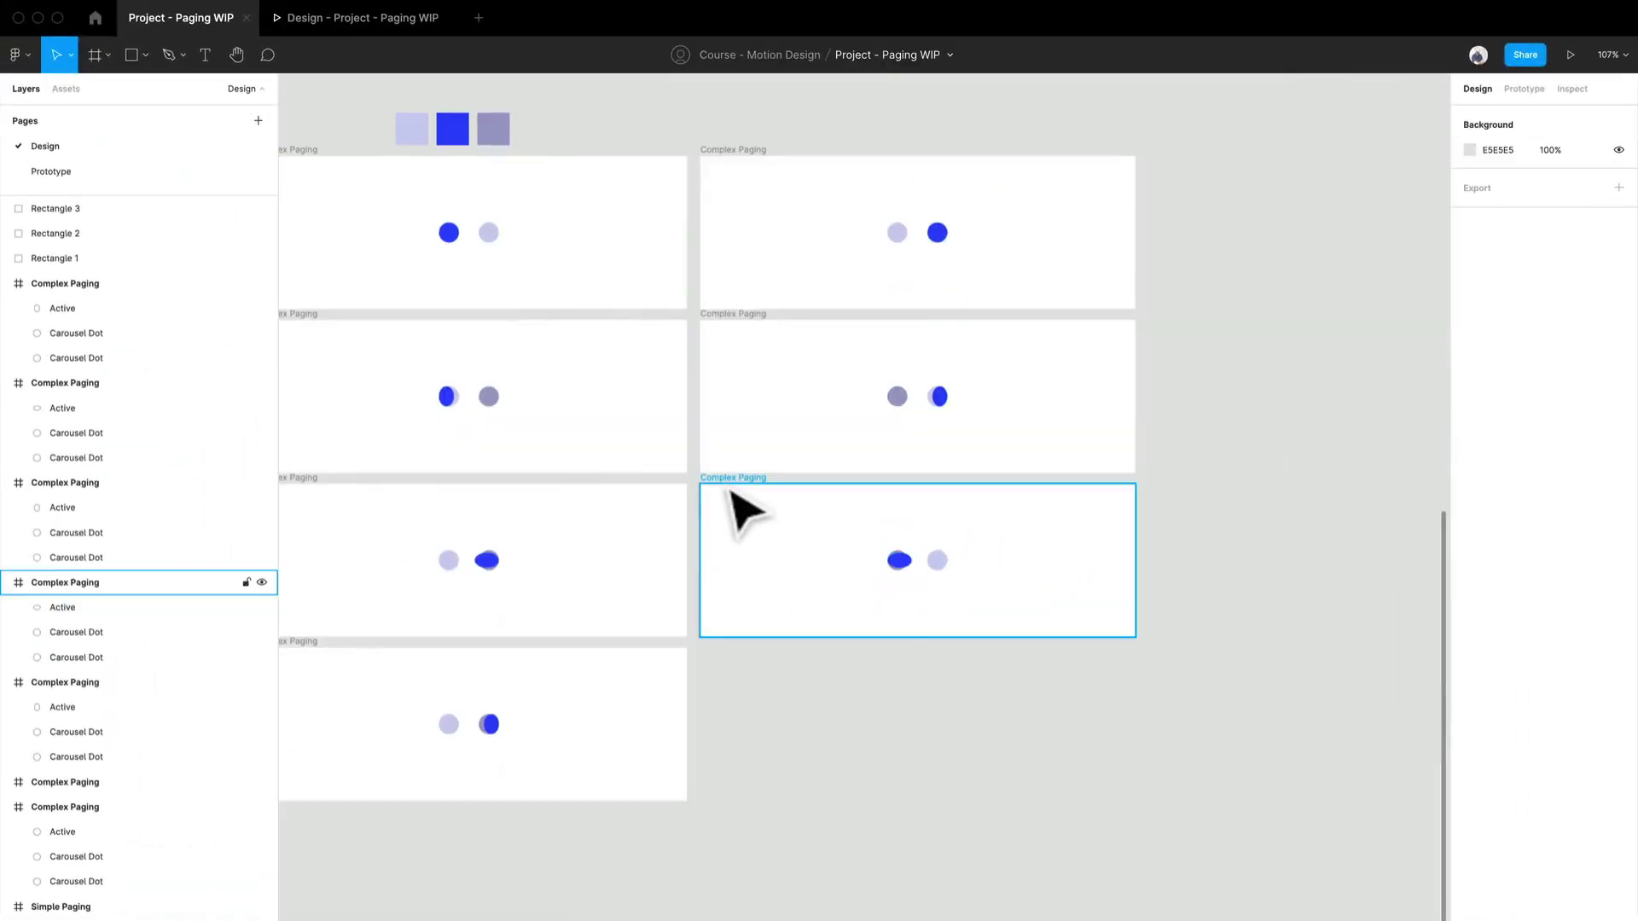
Duplicate the third right-hand frame directly below and reshape the copy's Active dot to 18 × 24 at X 225, Y 80
left_click_drag(726, 483, 751, 678)
key("shift+2")
scroll(1253, 661, "up", 5)
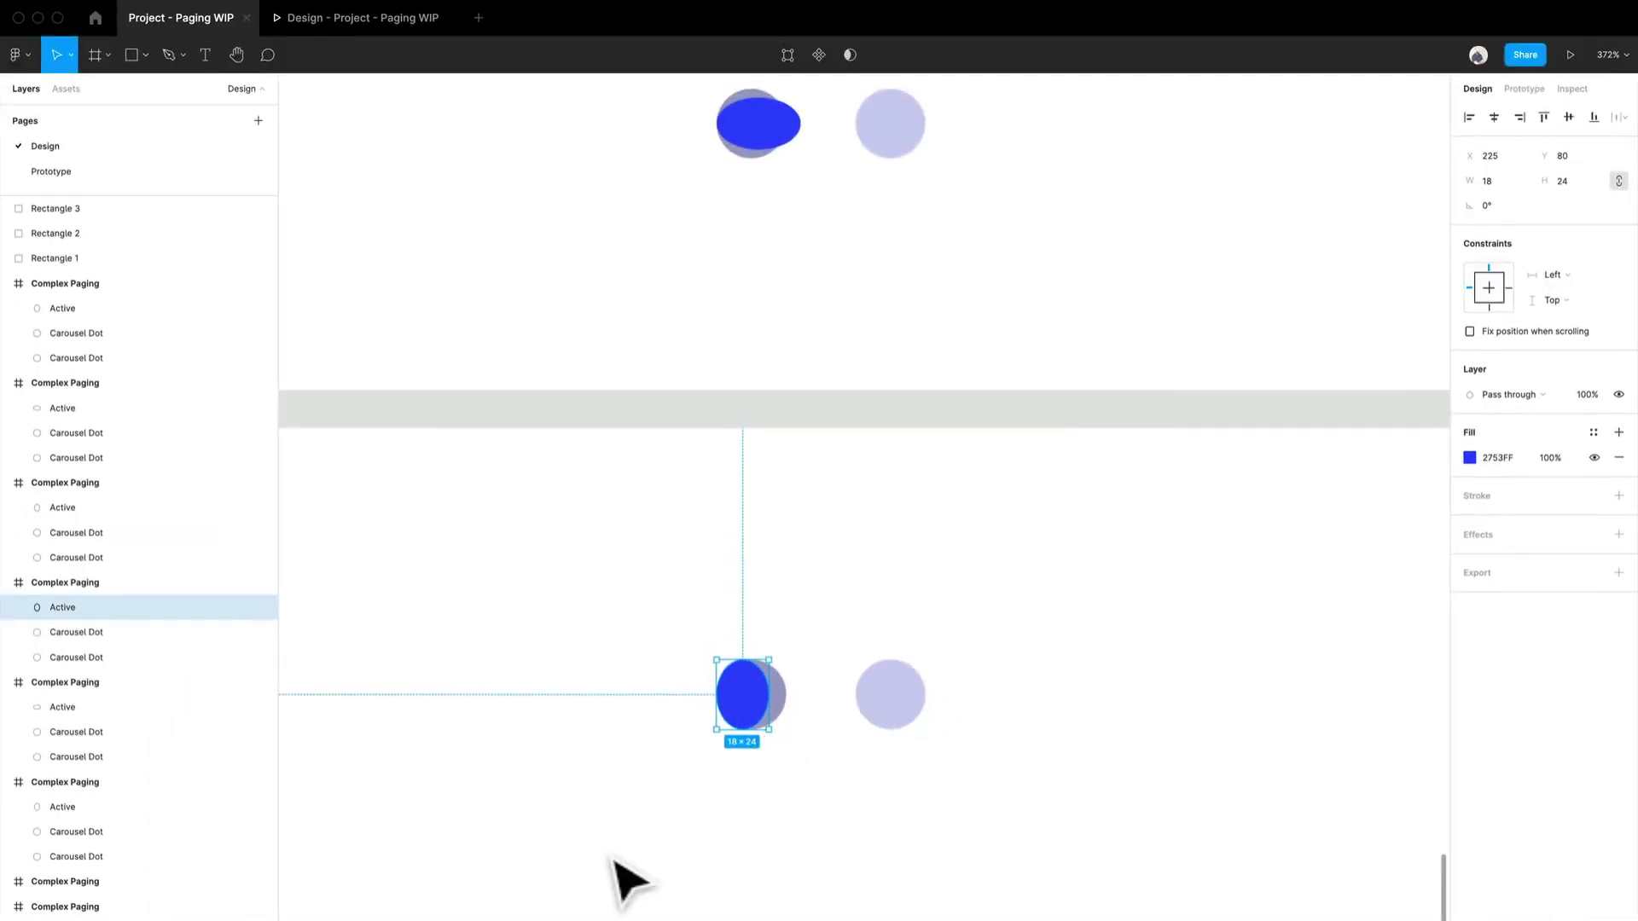
scroll(899, 759, "down", 15)
left_click(1271, 461)
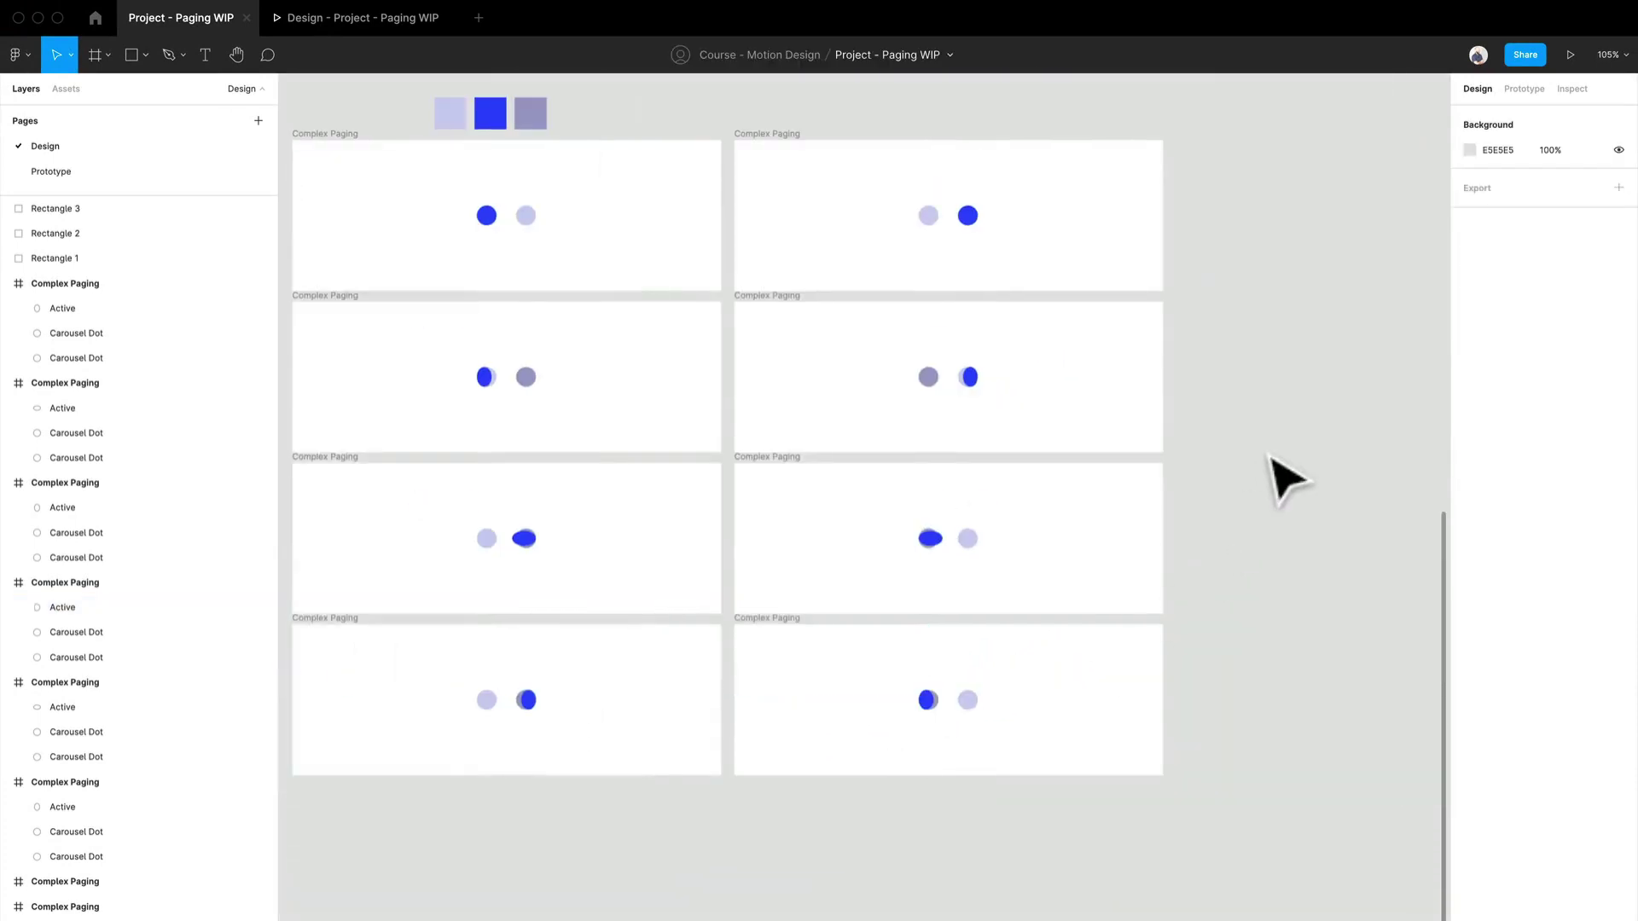
Link the first right-hand frame's first carousel dot to the frame below with an on-click Smart animate transition lasting 150 ms
left_click(1524, 89)
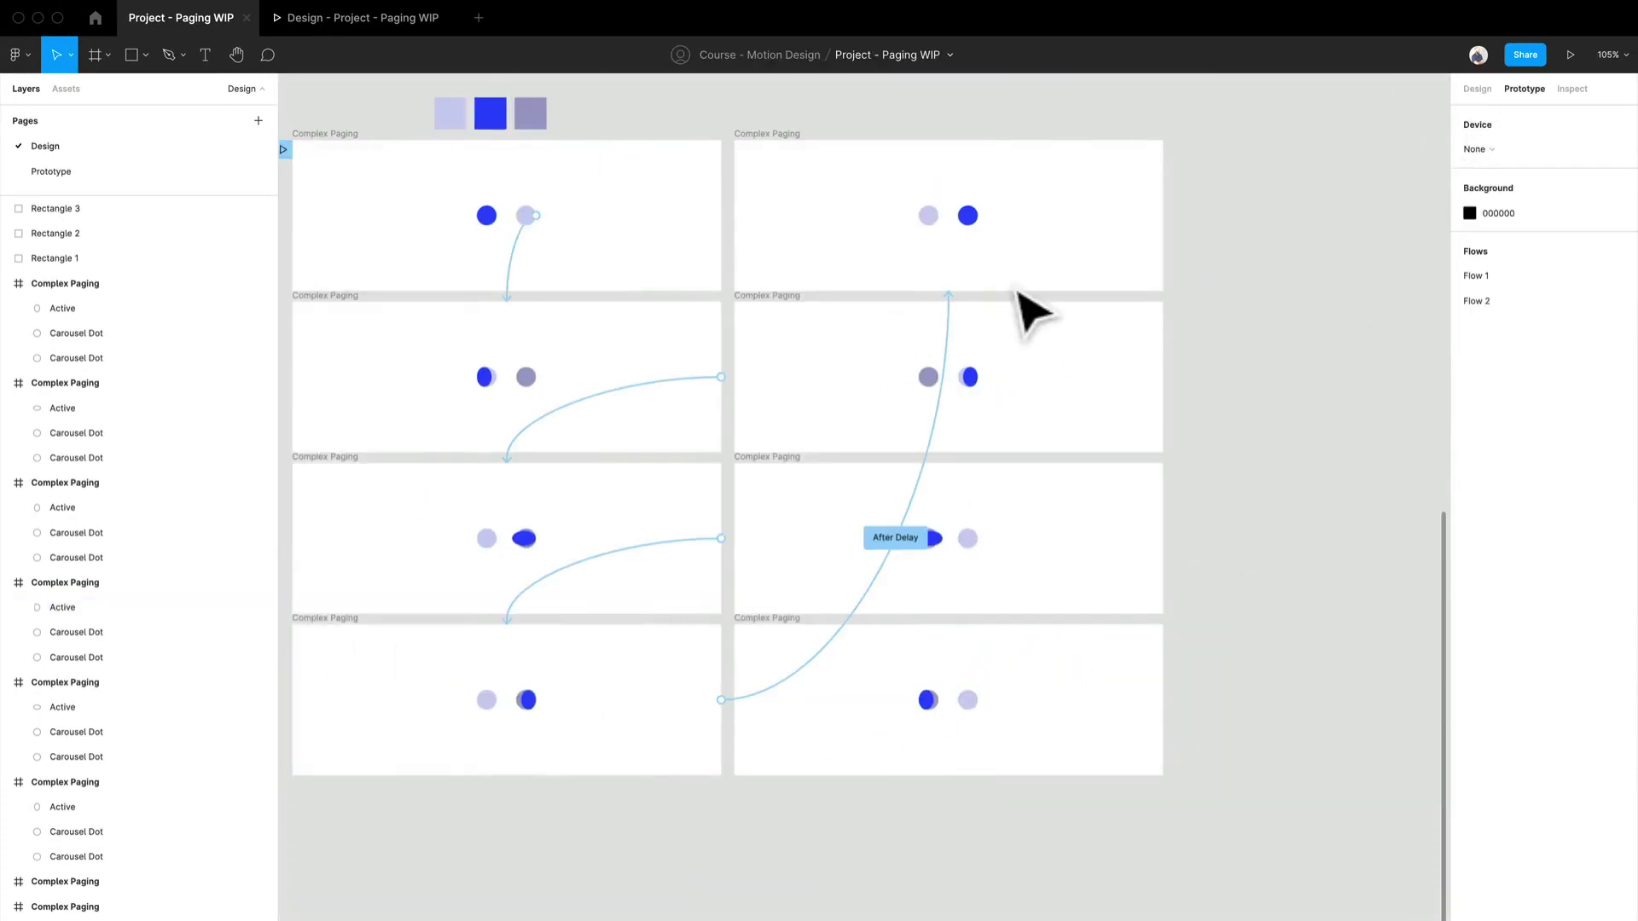
left_click(929, 219)
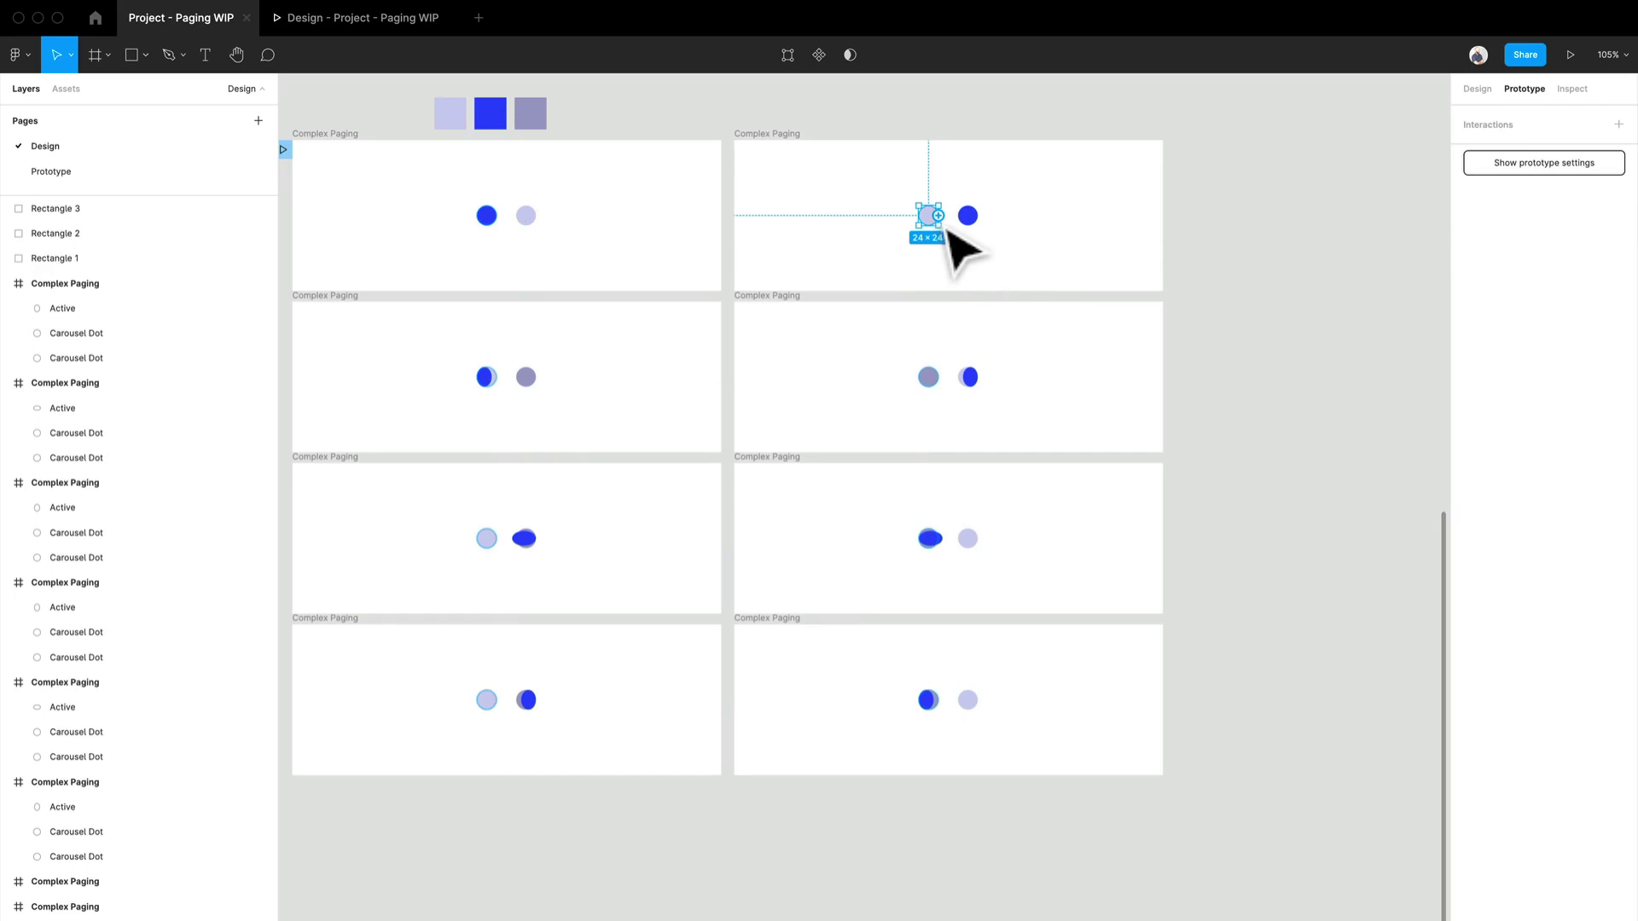
left_click_drag(937, 215, 965, 411)
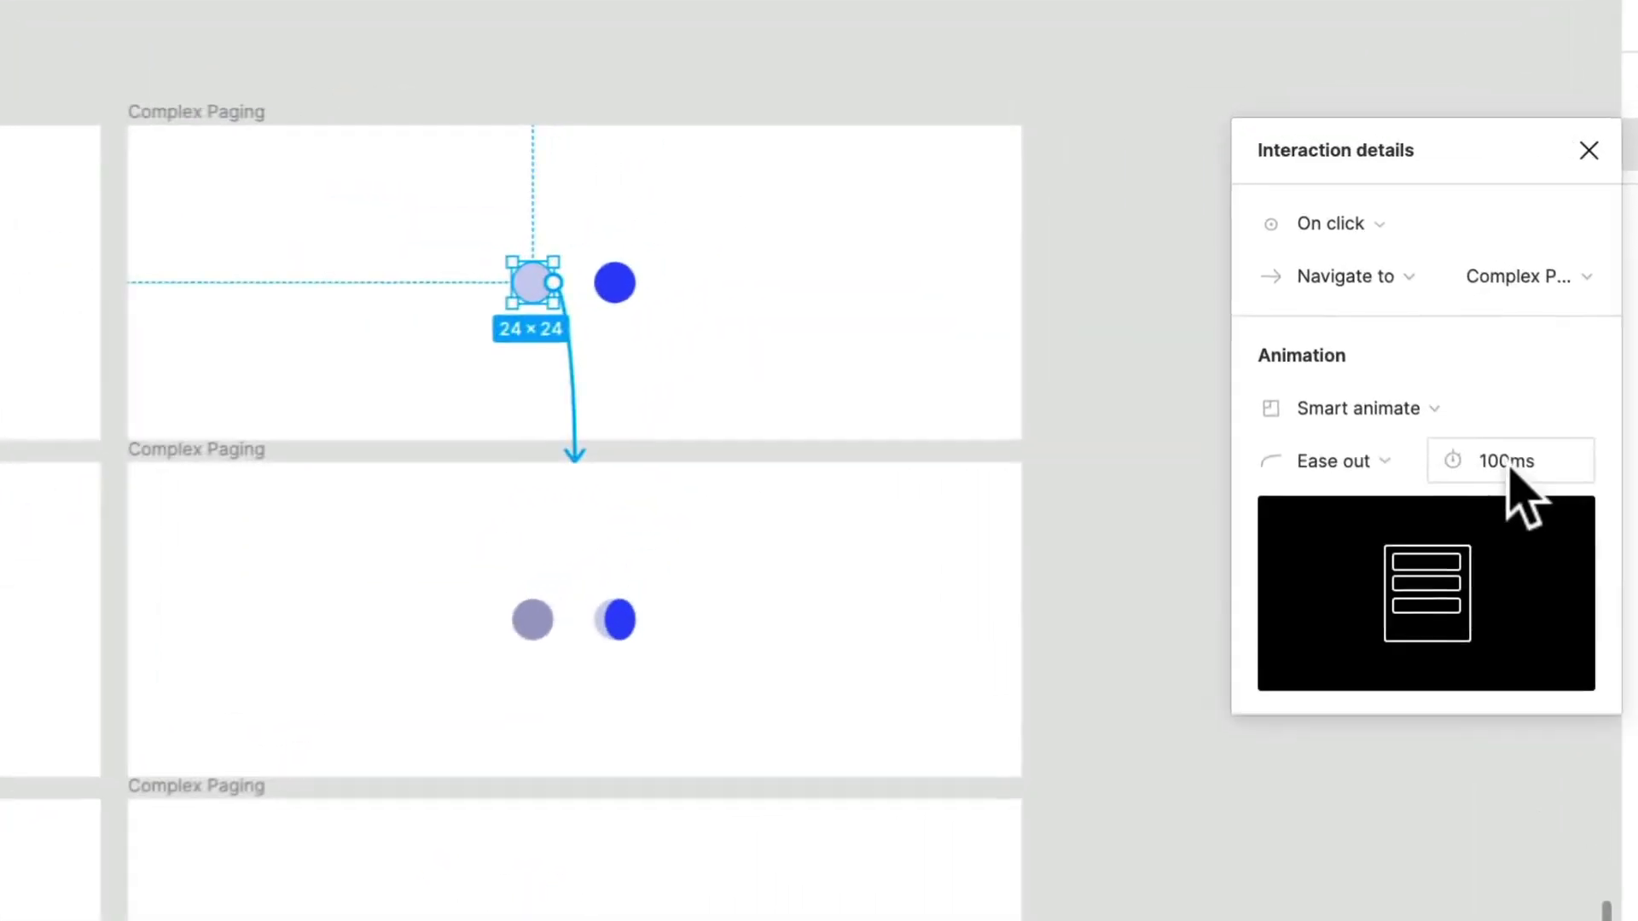
left_click(1399, 305)
type("150")
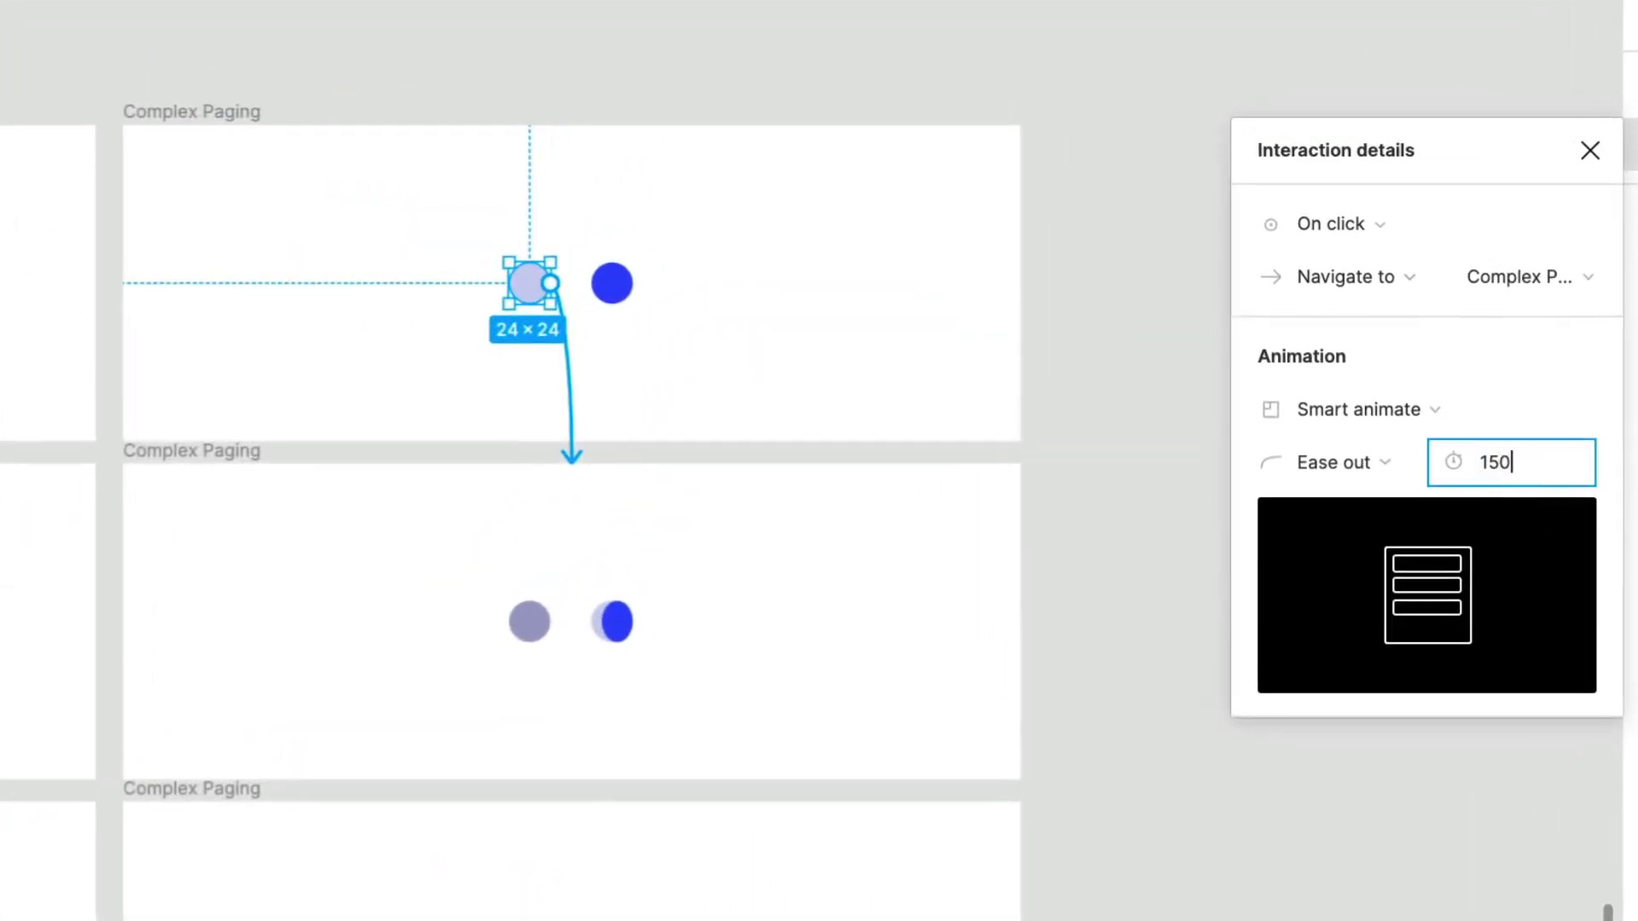
key("Return")
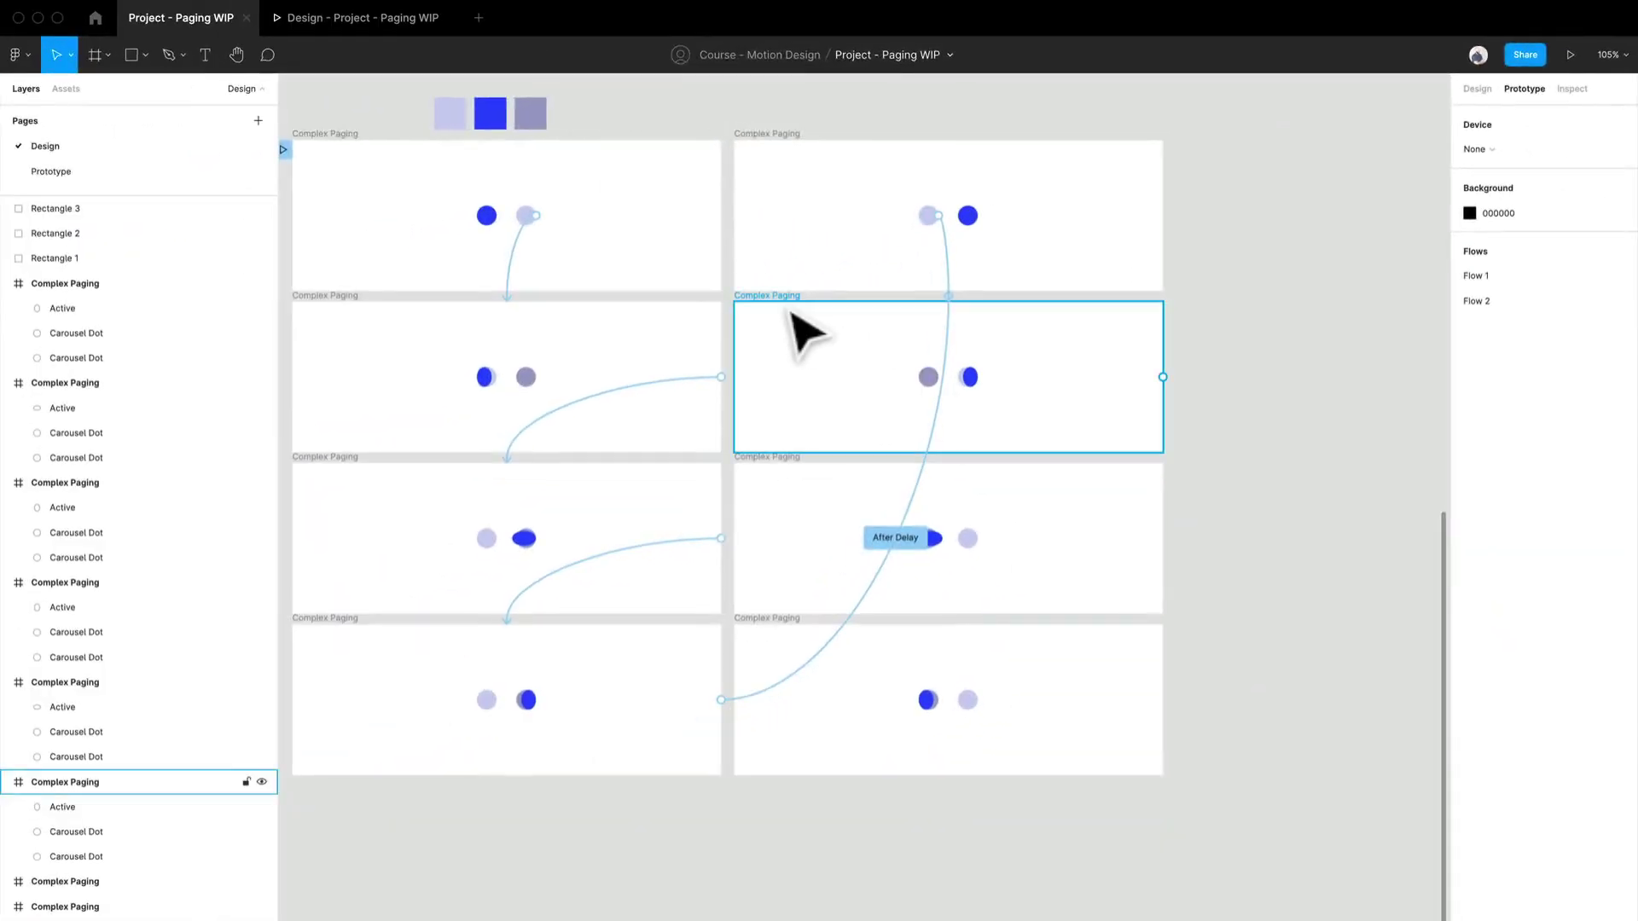
Connect the second right-hand frame to the third with a Smart animate interaction triggered after a 1 ms delay
left_click(793, 316)
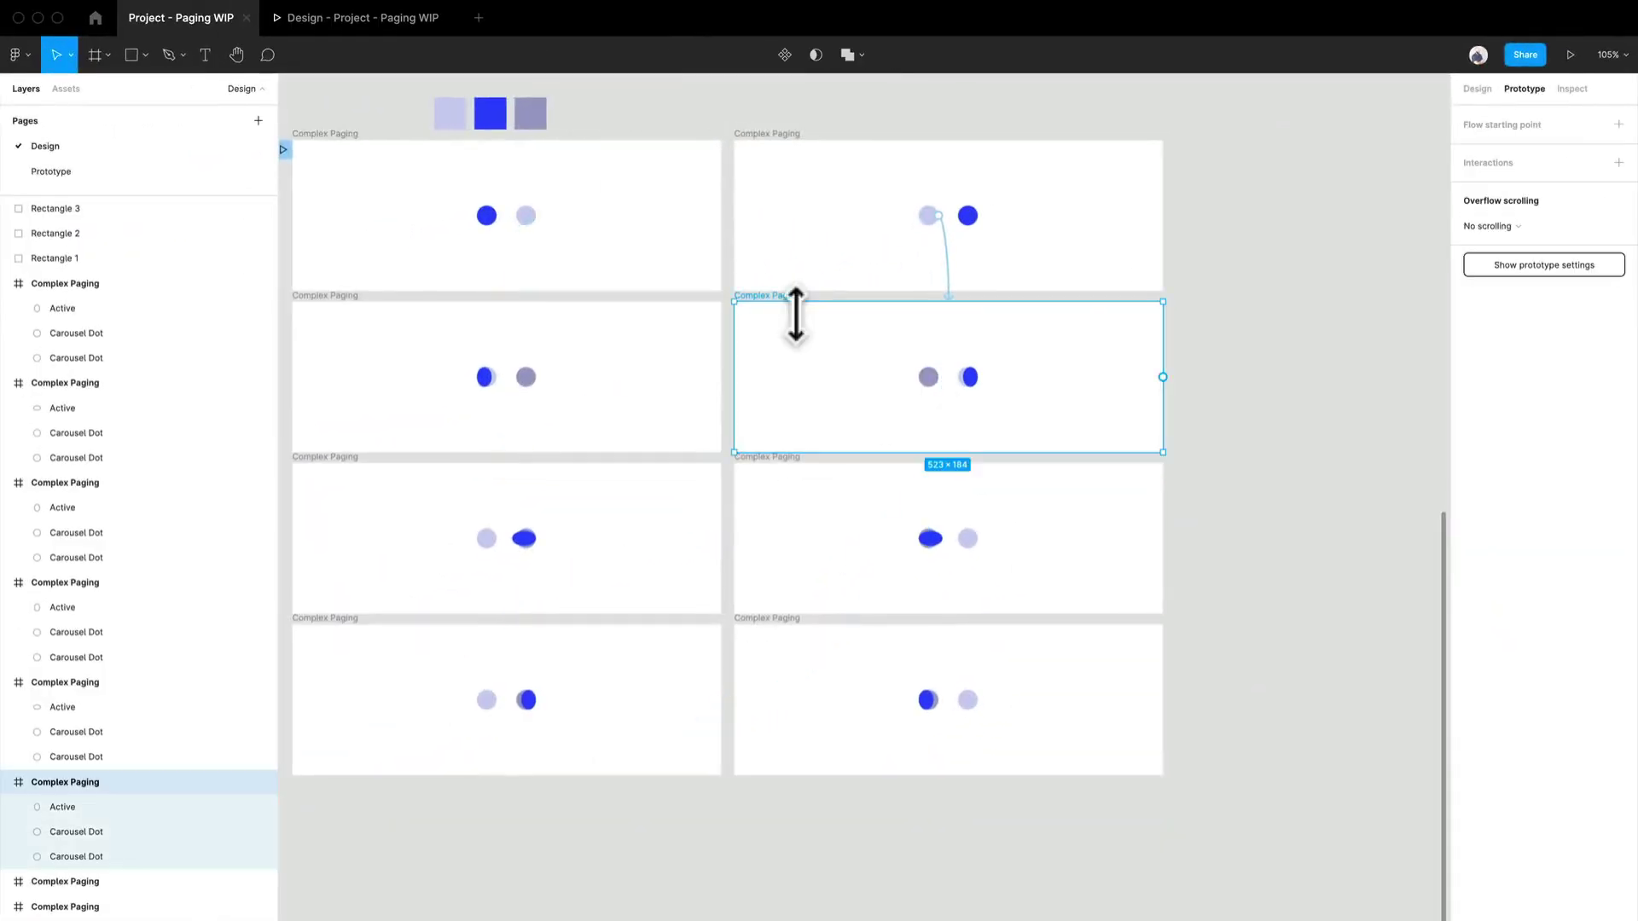
left_click_drag(1162, 377, 1100, 597)
left_click(1356, 160)
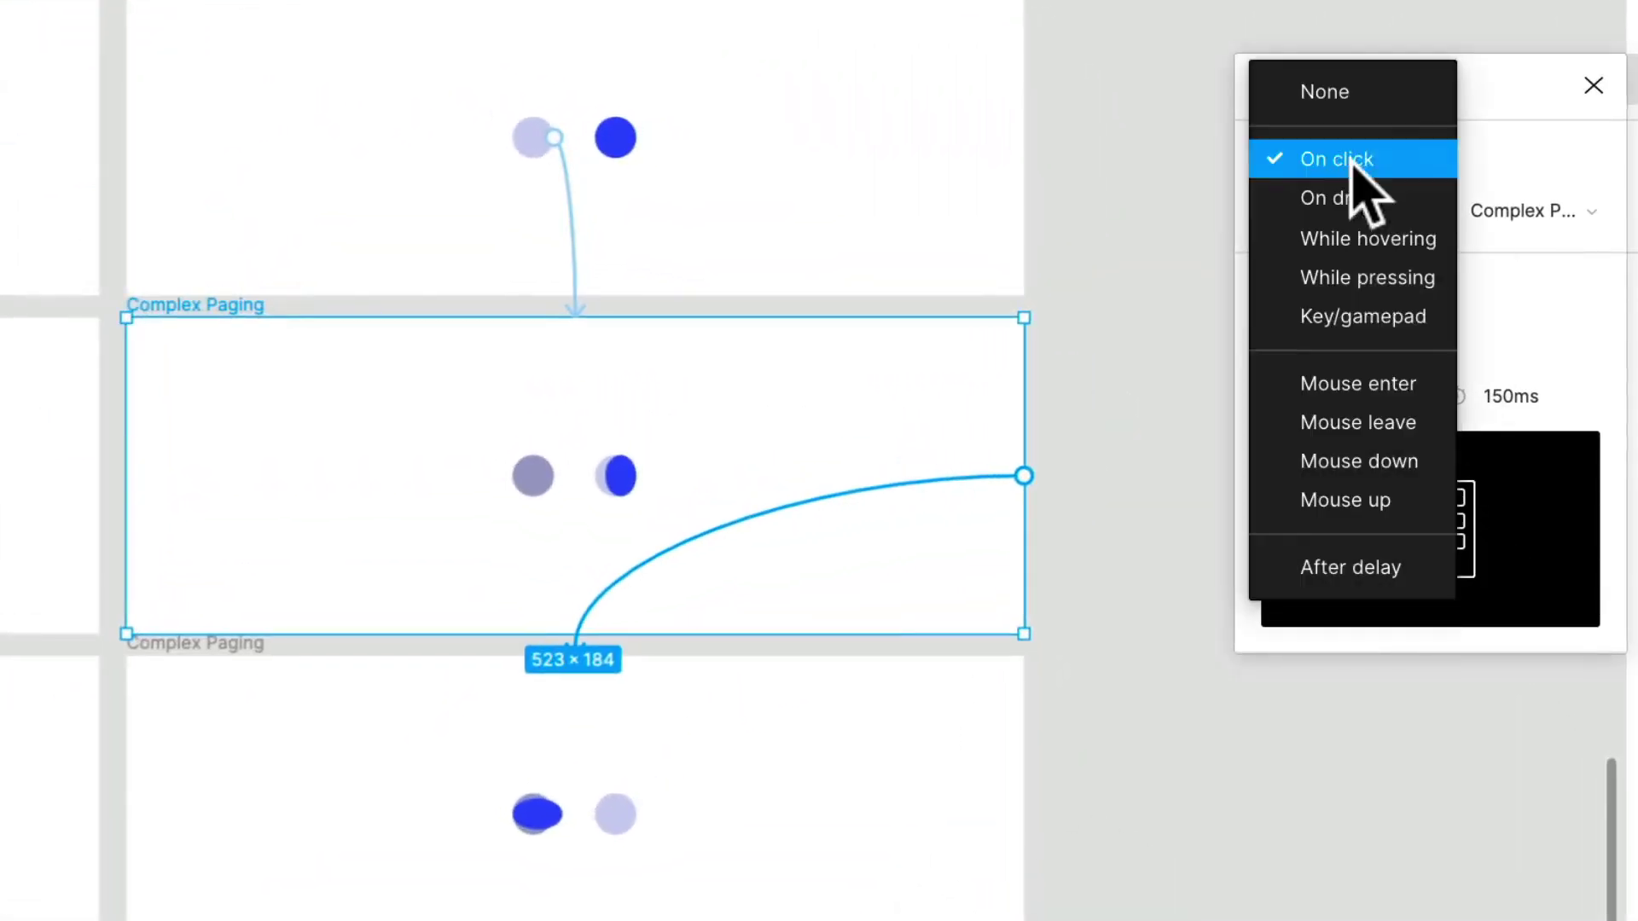
left_click(1393, 582)
left_click(1533, 166)
type("1")
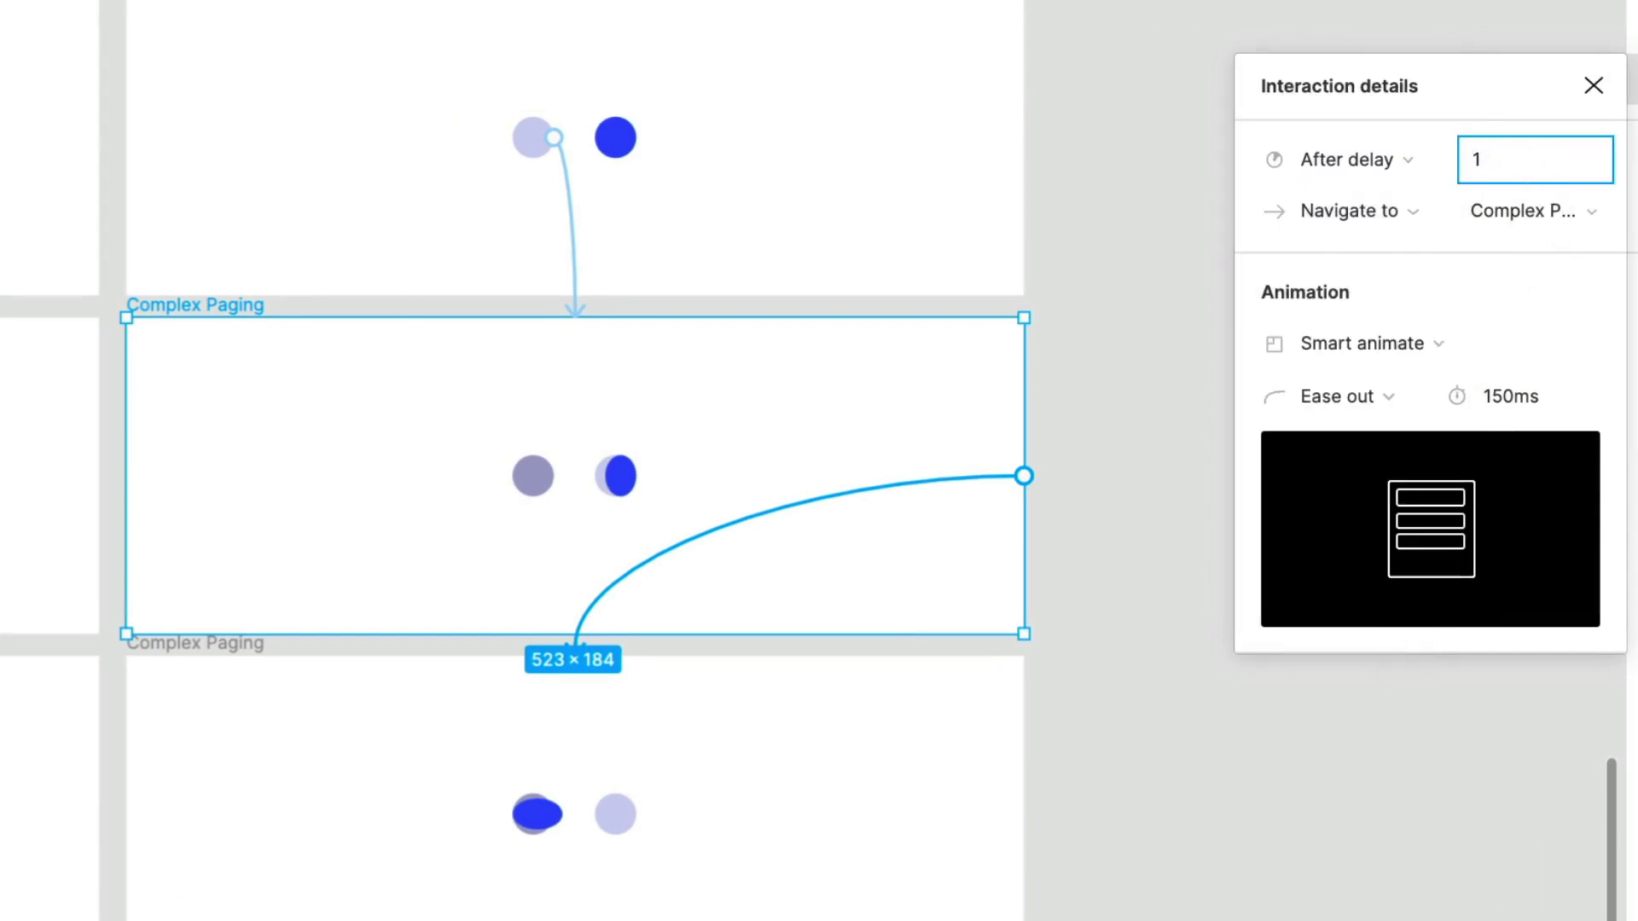
left_click(1127, 363)
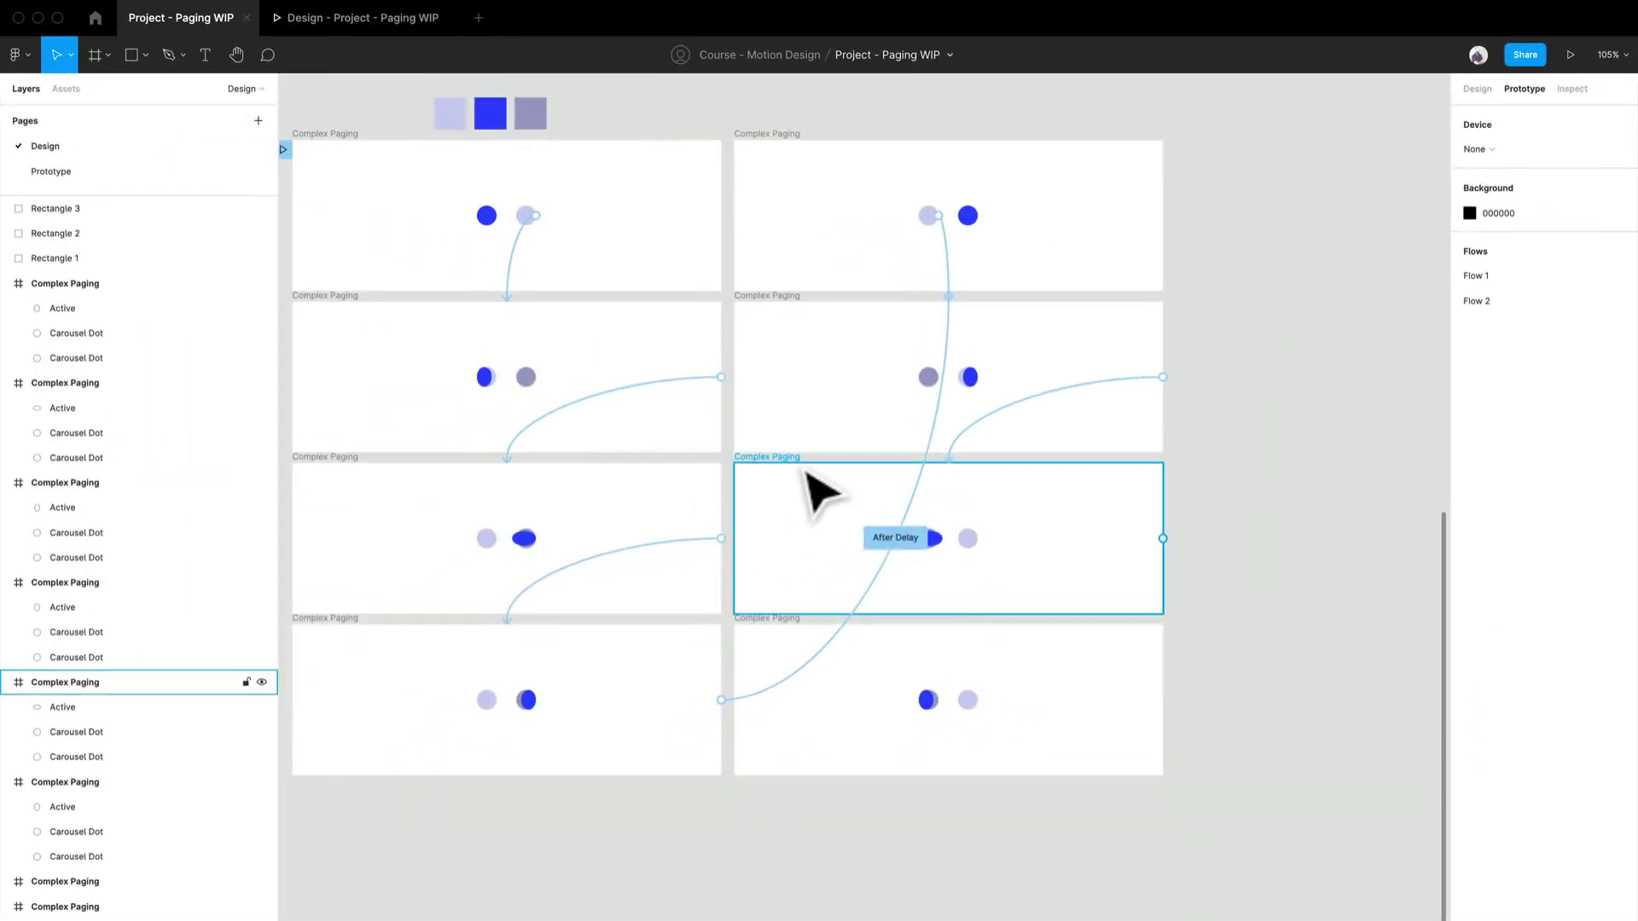
Connect the third right-hand frame to the fourth with a Smart animate interaction triggered after a 1 ms delay
left_click(819, 490)
left_click_drag(1163, 538, 1143, 759)
left_click(1331, 227)
left_click(1348, 416)
left_click(1410, 226)
type("1")
left_click(1351, 725)
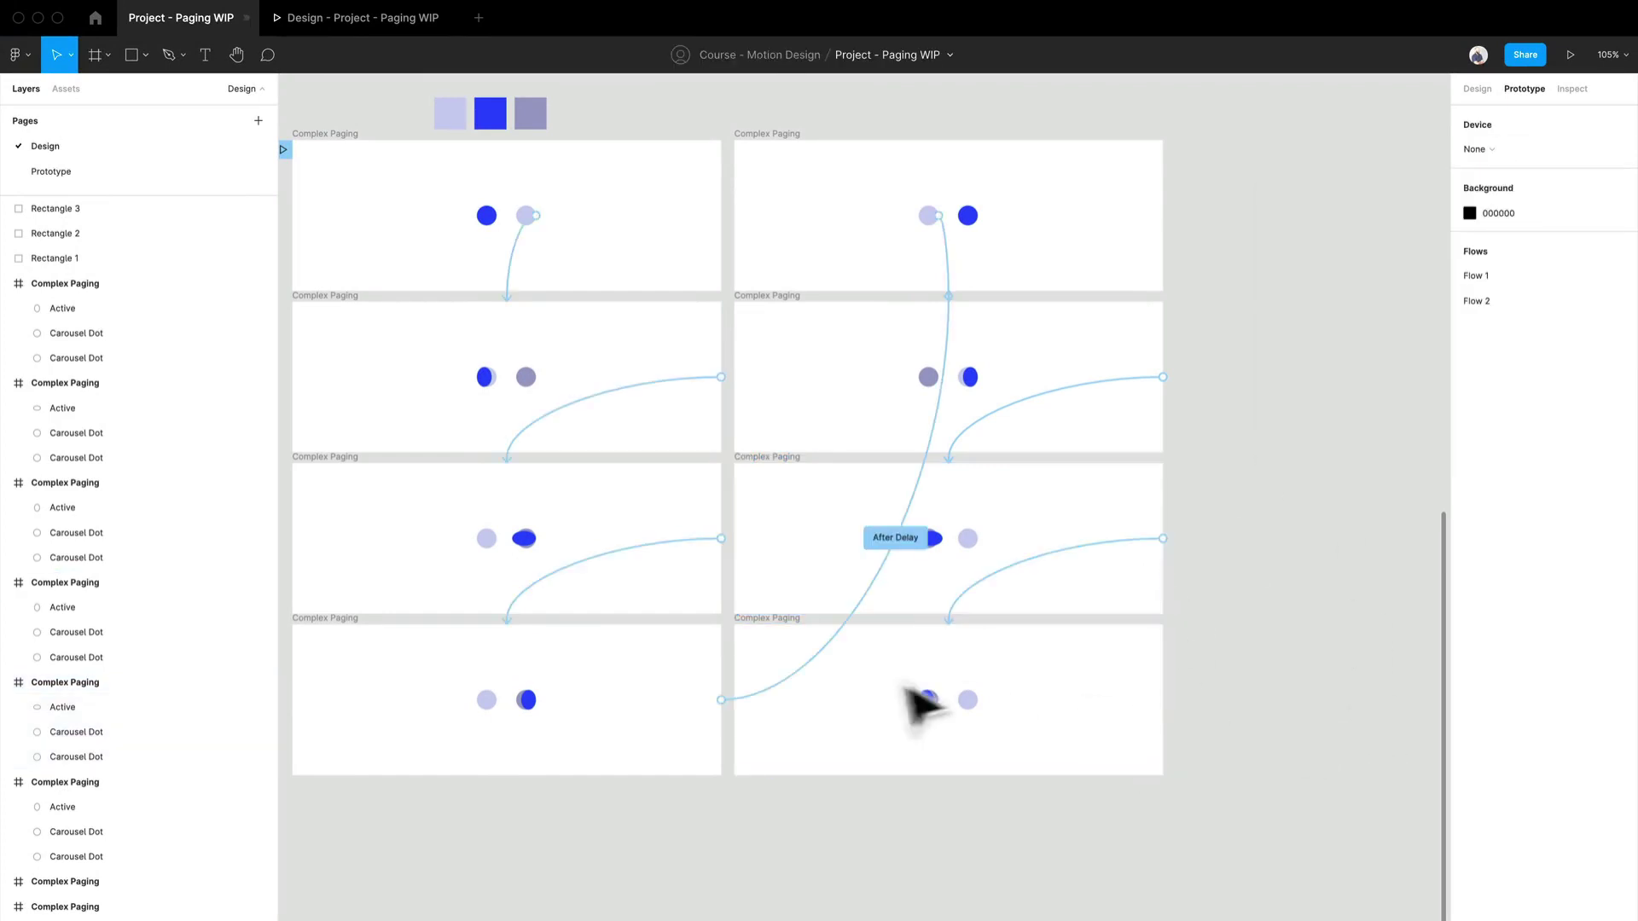
Connect the fourth right-hand frame back to the first left-hand frame after a 1 ms delay and change its Smart animate duration
left_click(894, 682)
left_click_drag(1162, 700, 607, 282)
left_click(1345, 224)
left_click(1337, 426)
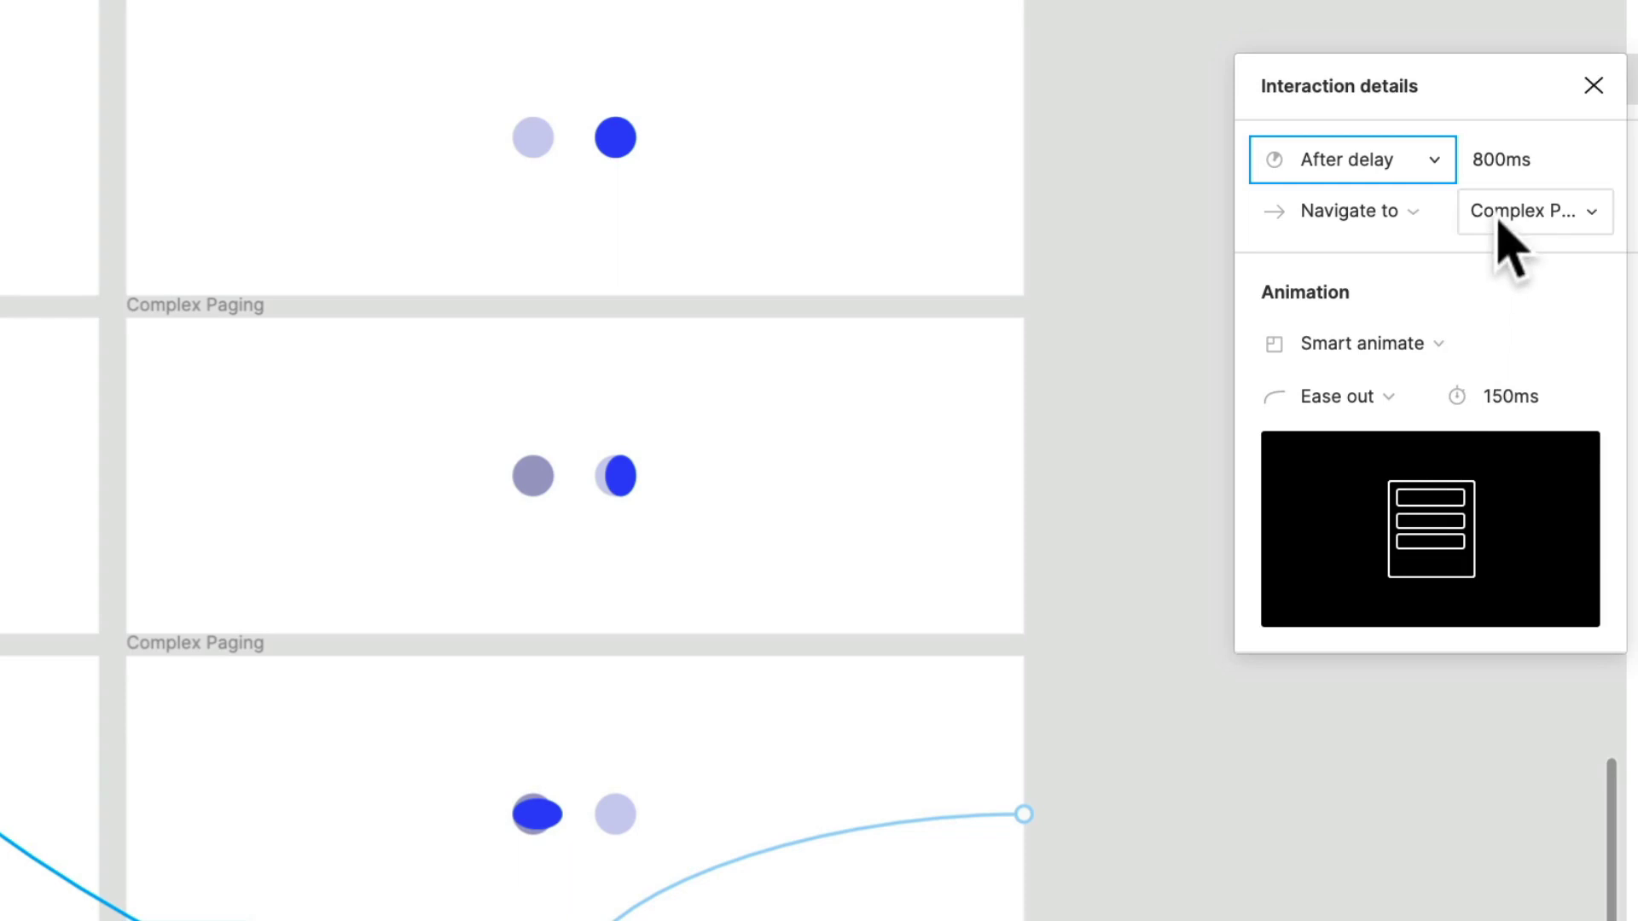
left_click(1514, 162)
type("1")
left_click(1565, 400)
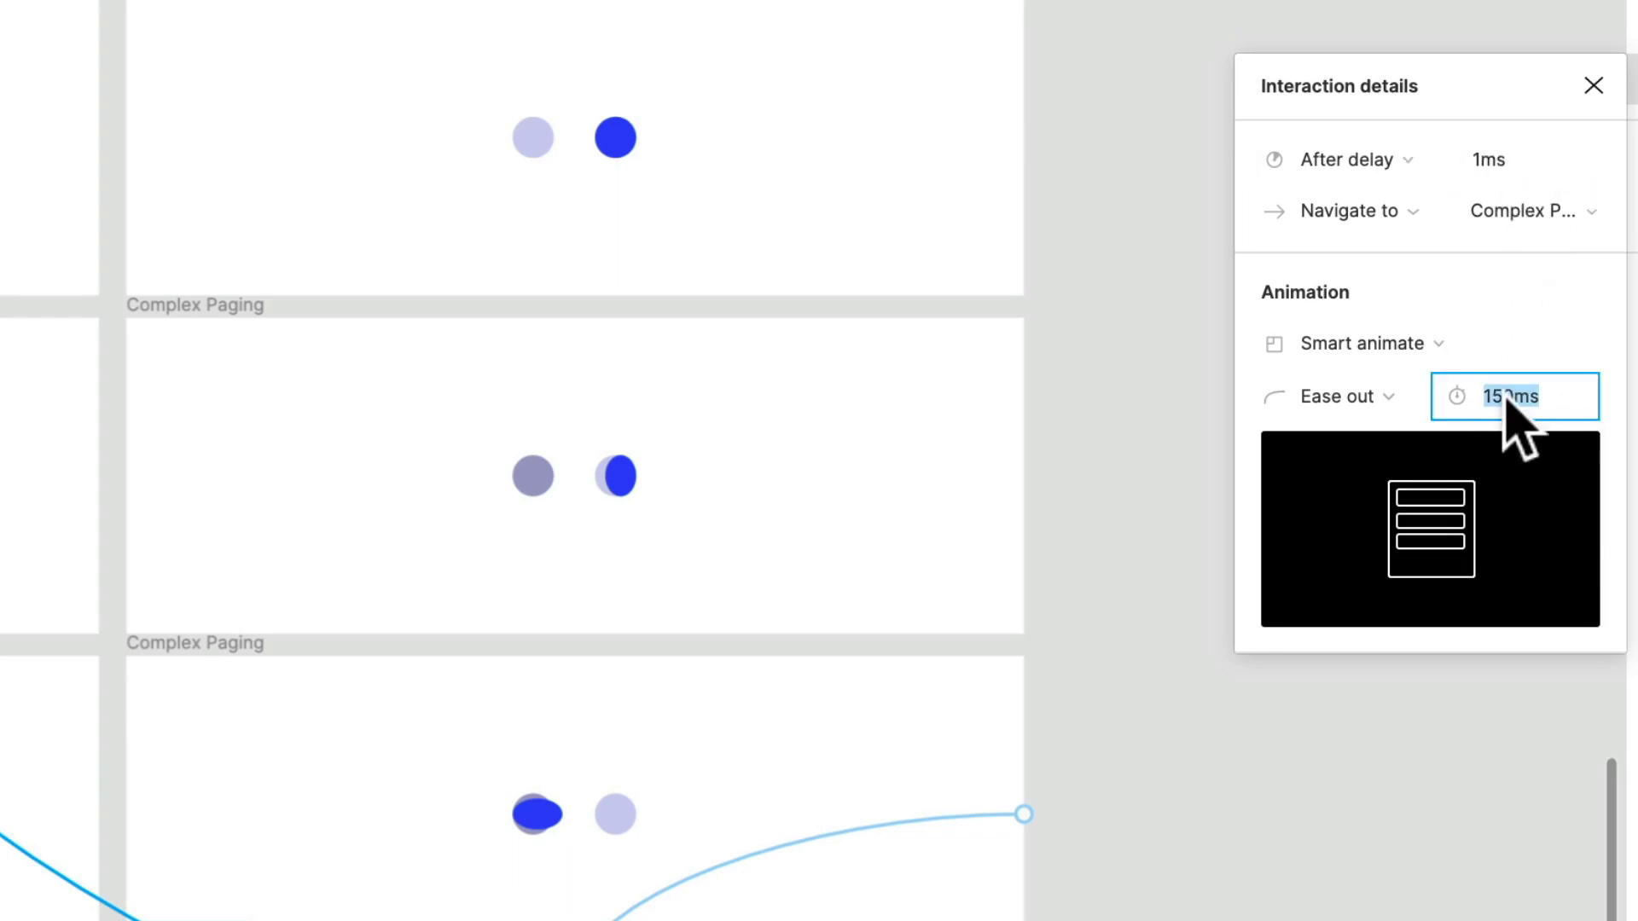
type("100")
key("Return")
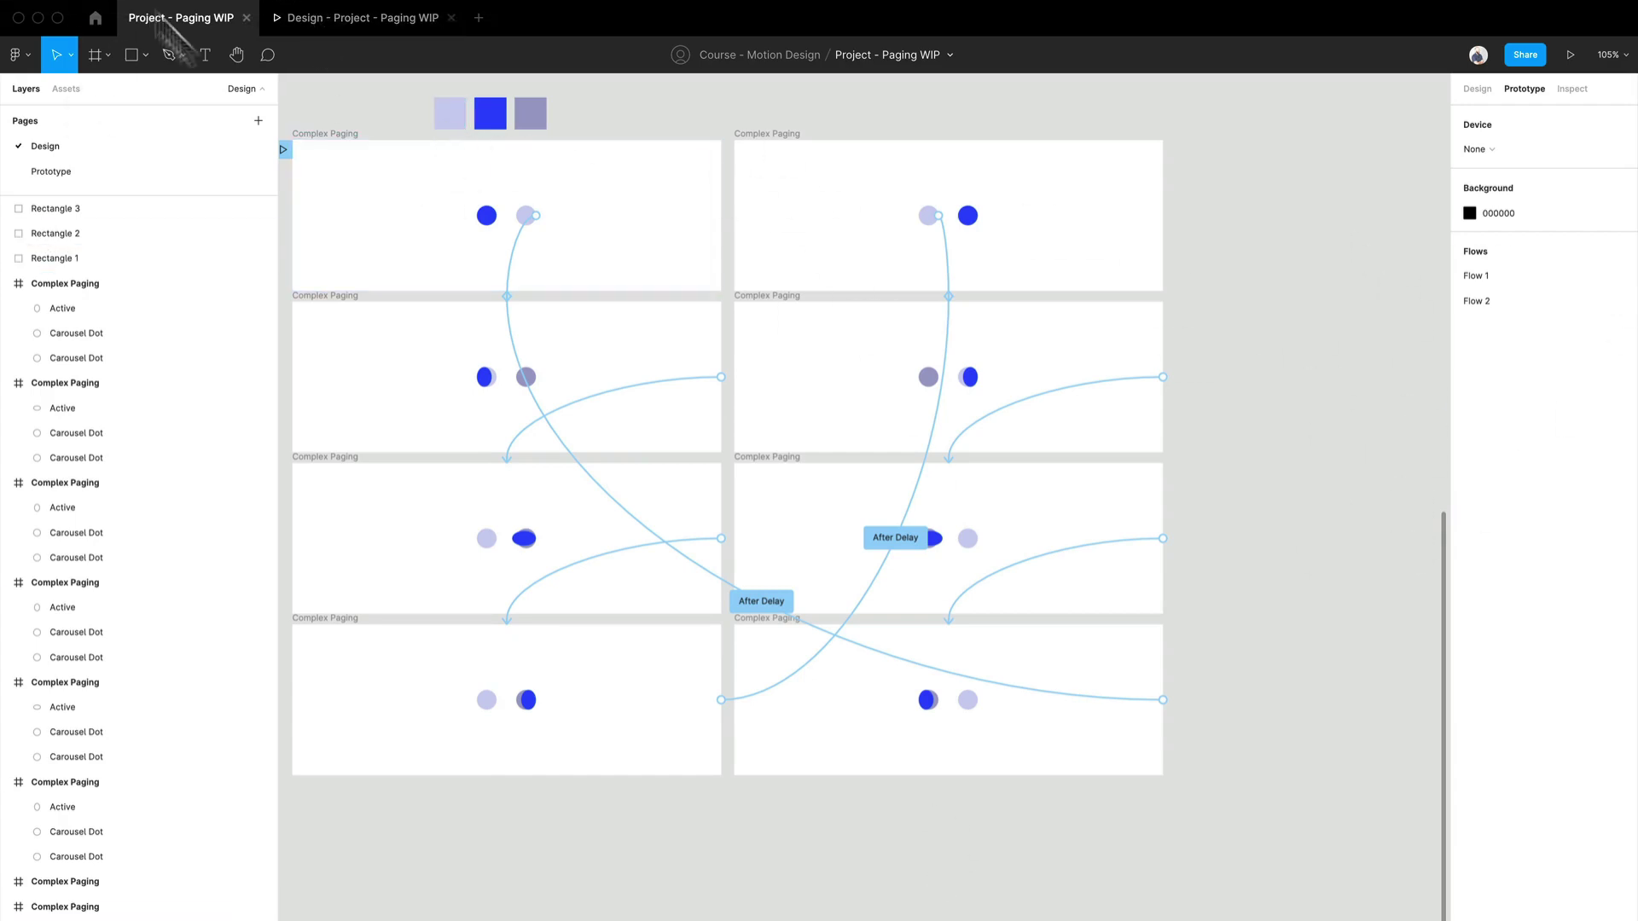
Delete the three color swatch rectangles above the Complex Paging frames
left_click_drag(388, 99, 584, 121)
scroll(571, 125, "up", 2)
scroll(695, 189, "left", 2)
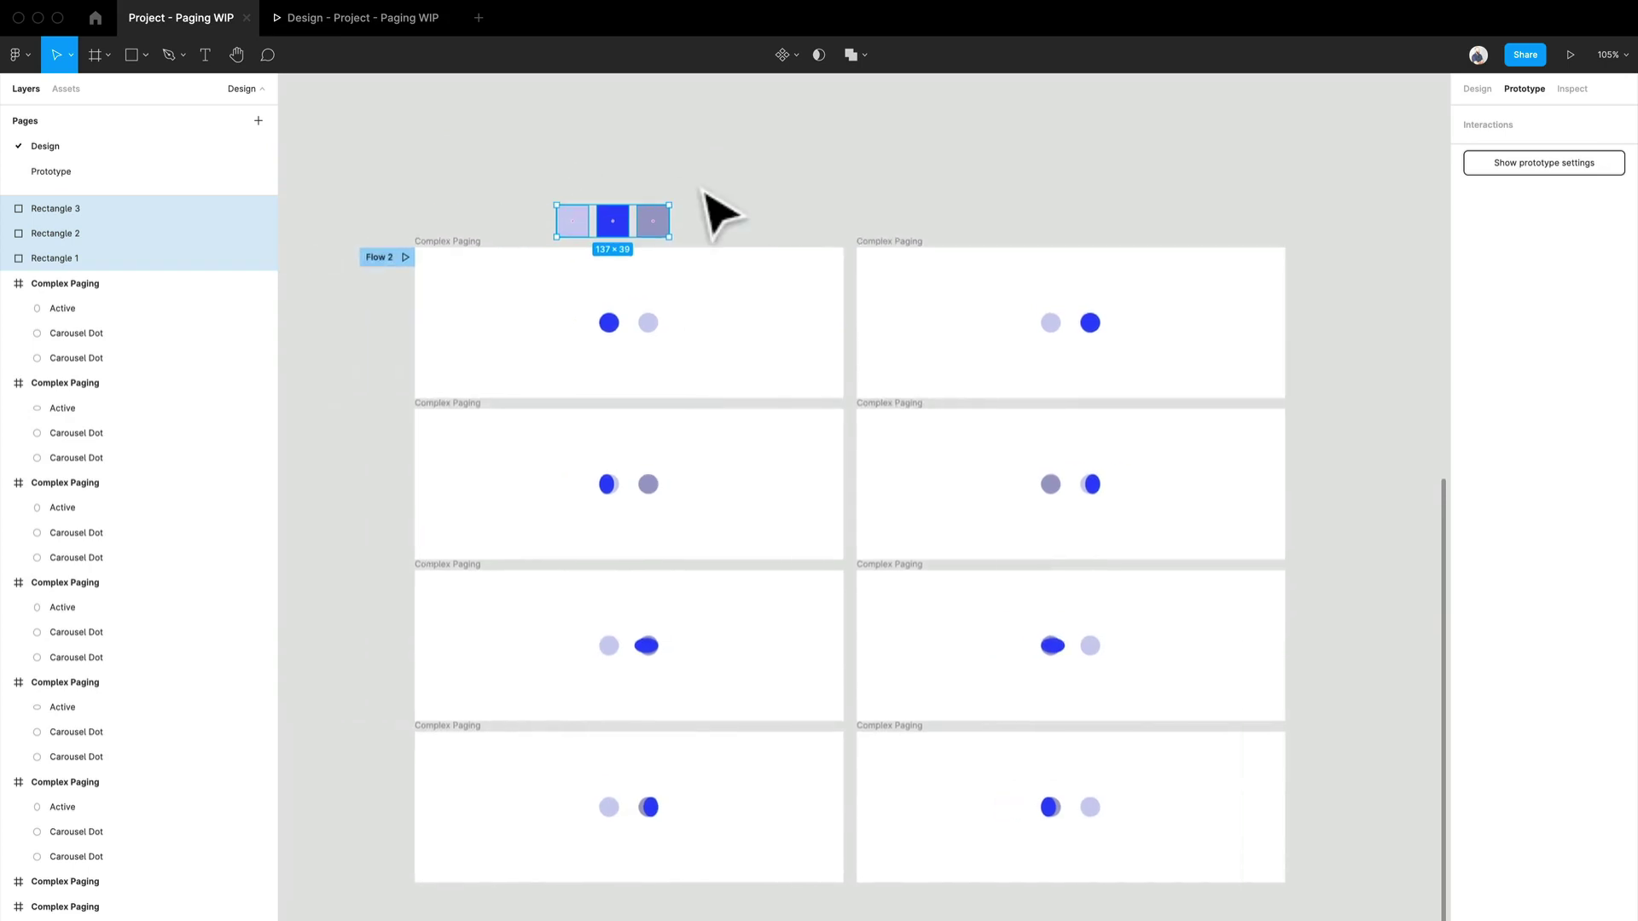
key("Delete")
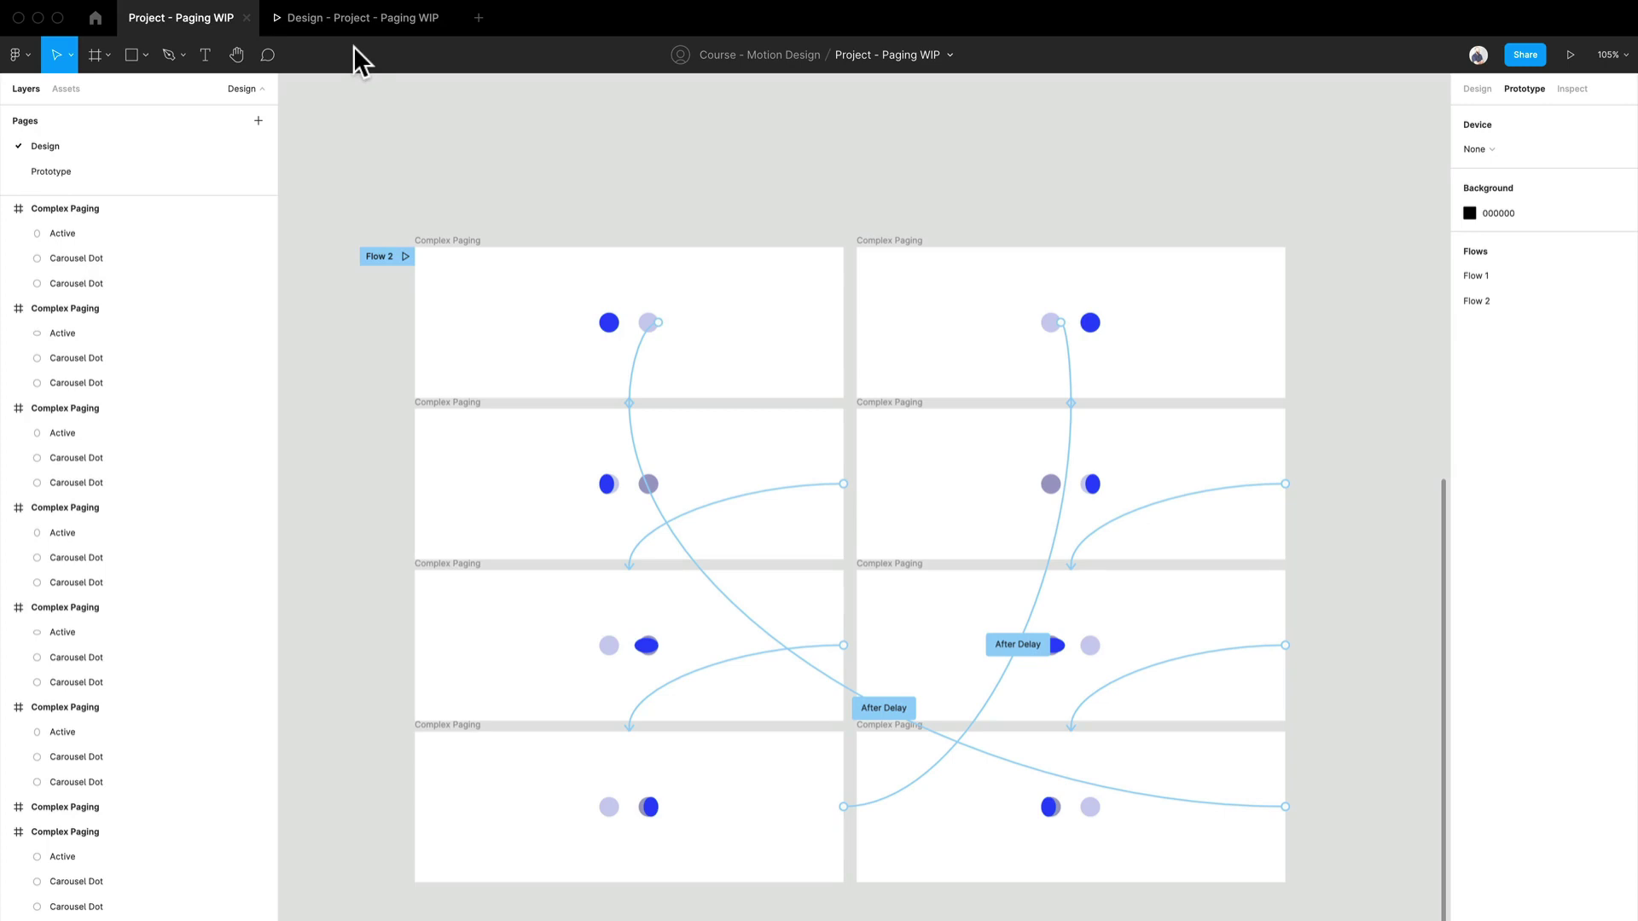
Switch to the prototype preview and test Flow 1 by paging through its three dots and back to the first
left_click(368, 14)
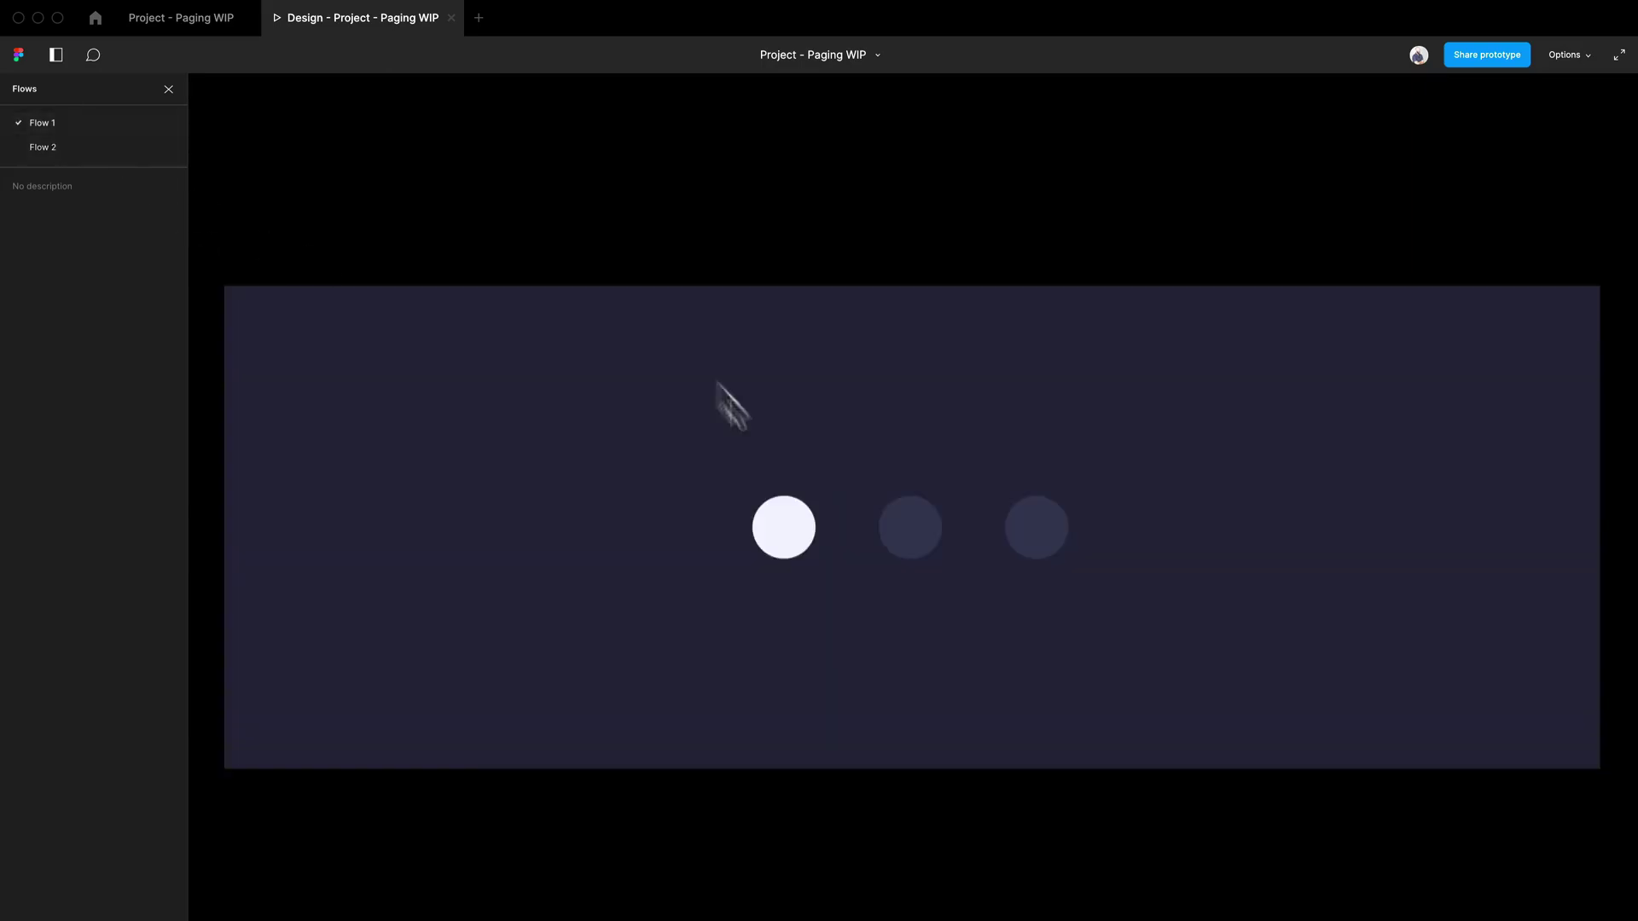
left_click(903, 537)
left_click(1049, 552)
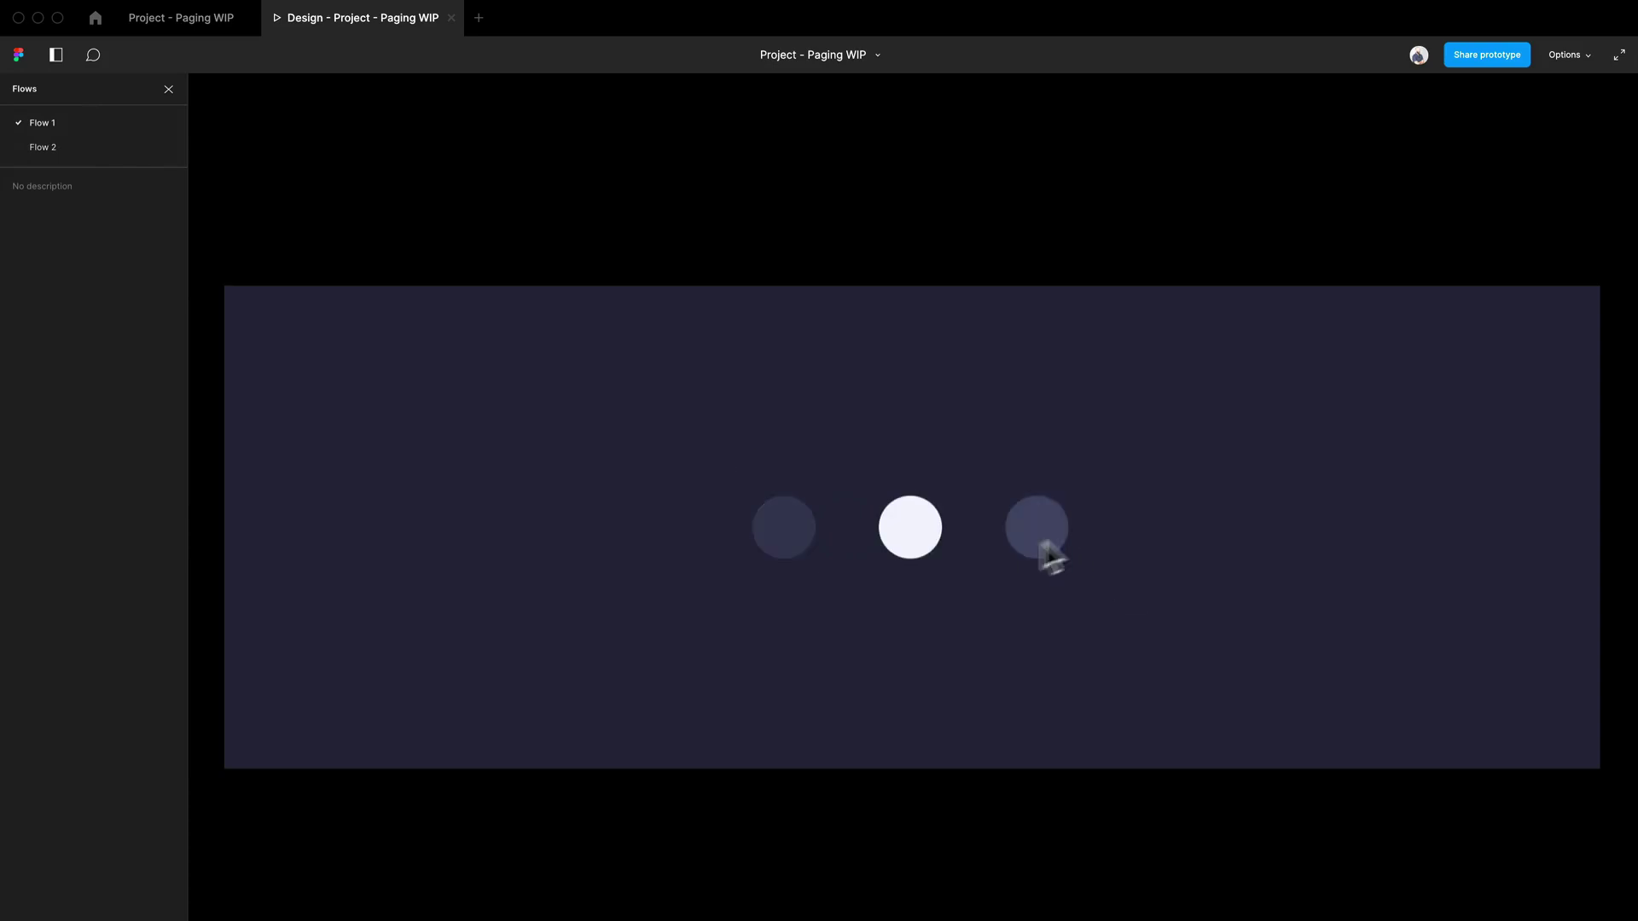
left_click(906, 525)
left_click(763, 536)
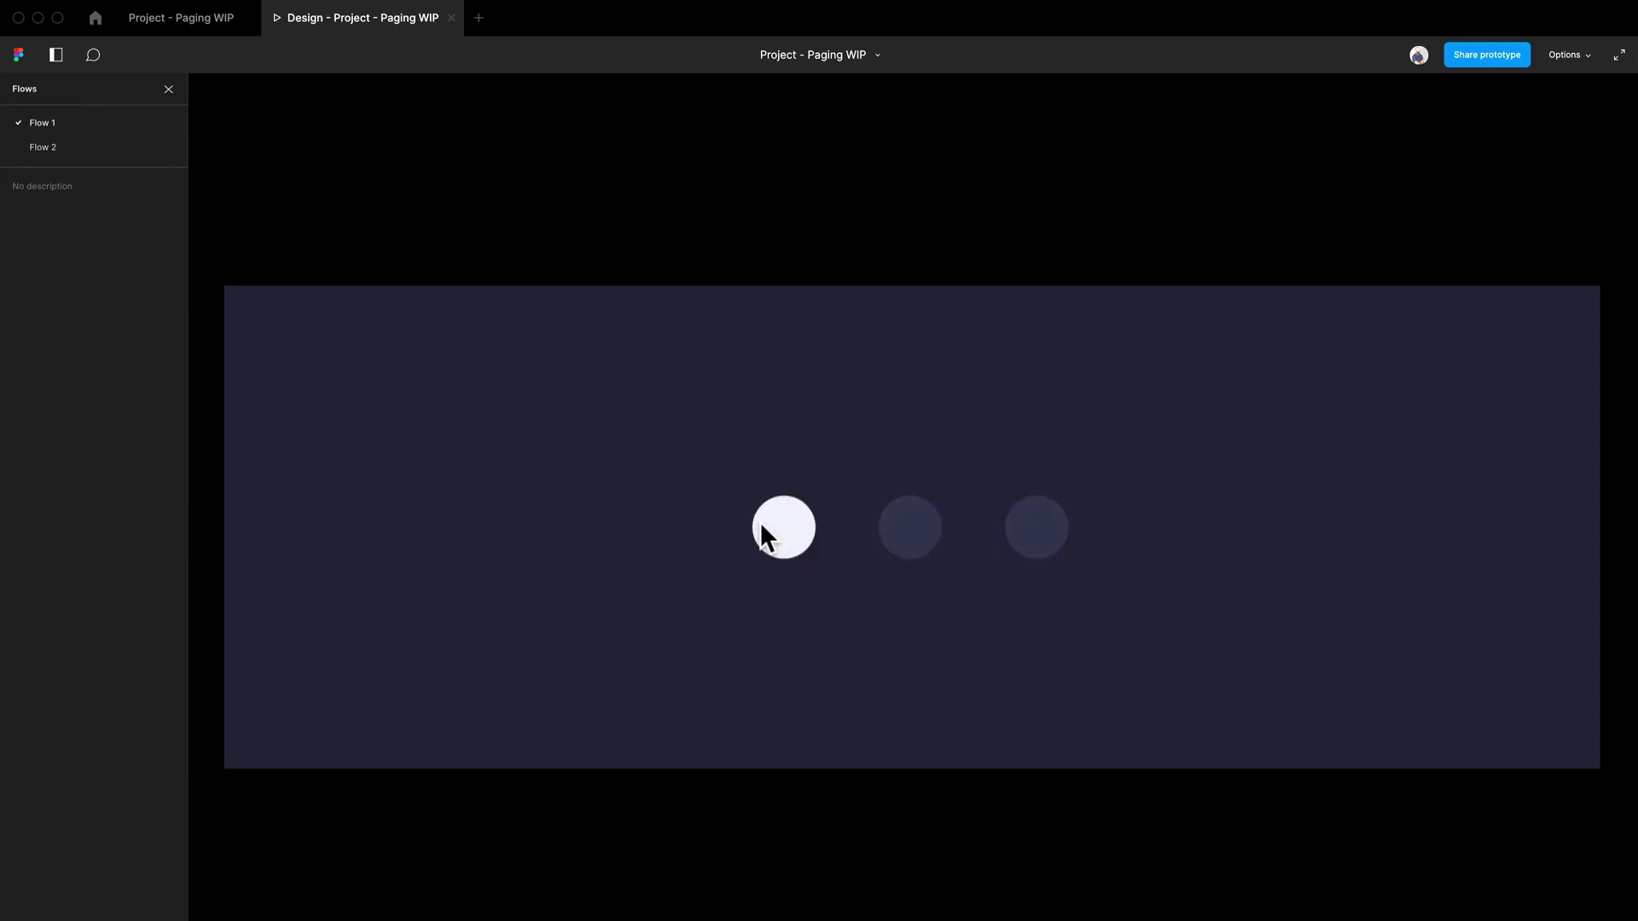